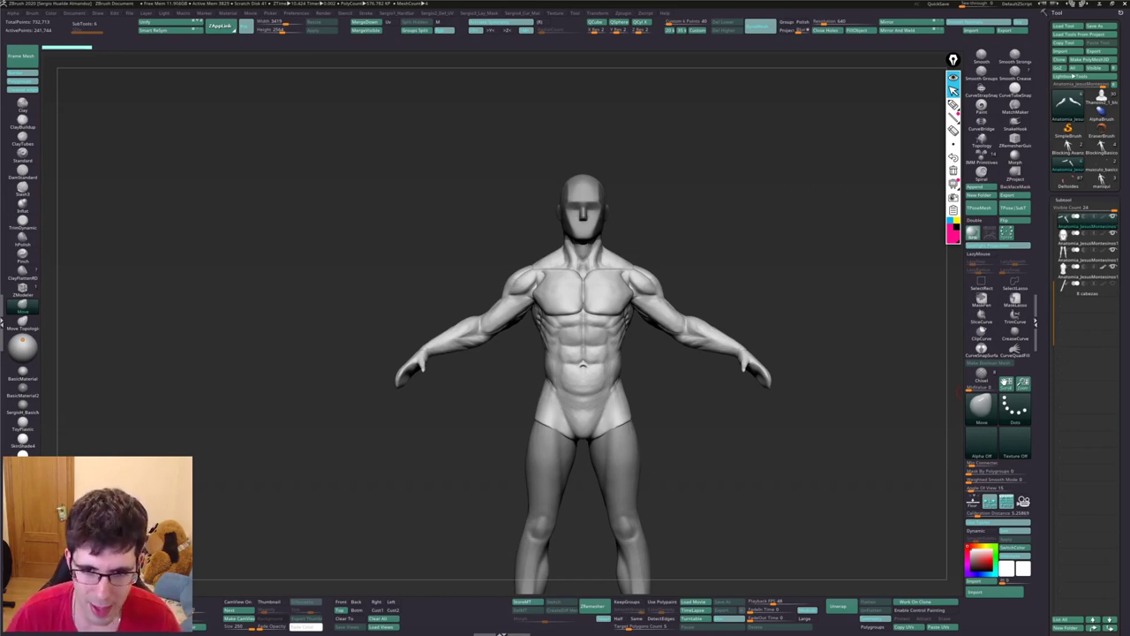
Orbit the anatomy figure through three-quarter, front and side-profile views, ending on its back
drag(727, 225, 659, 306)
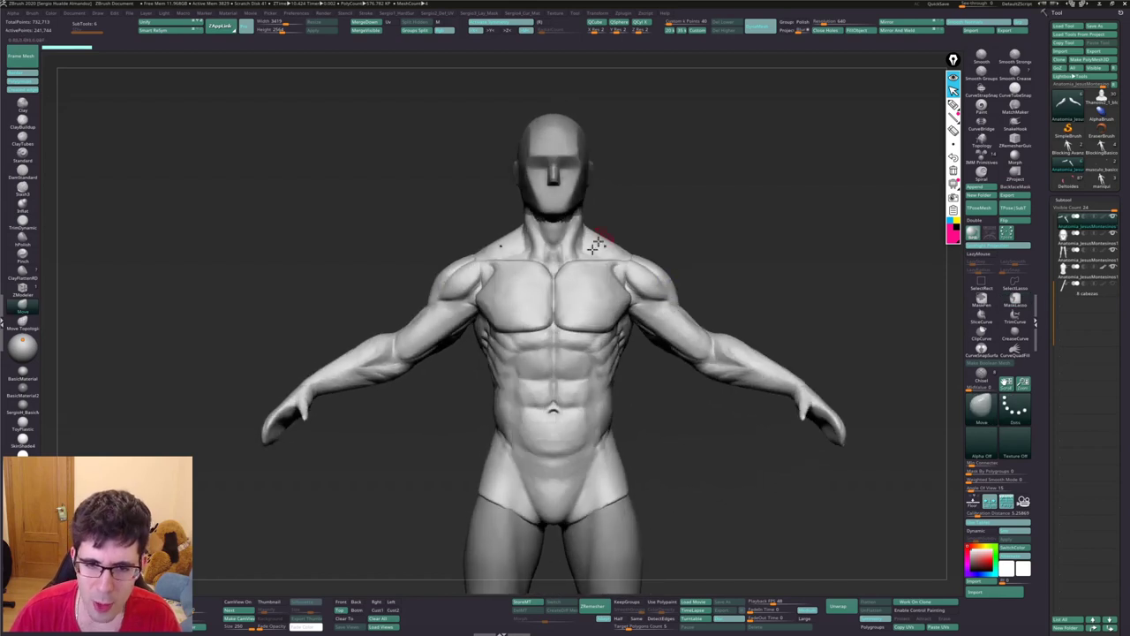
right_drag(610, 301, 625, 298)
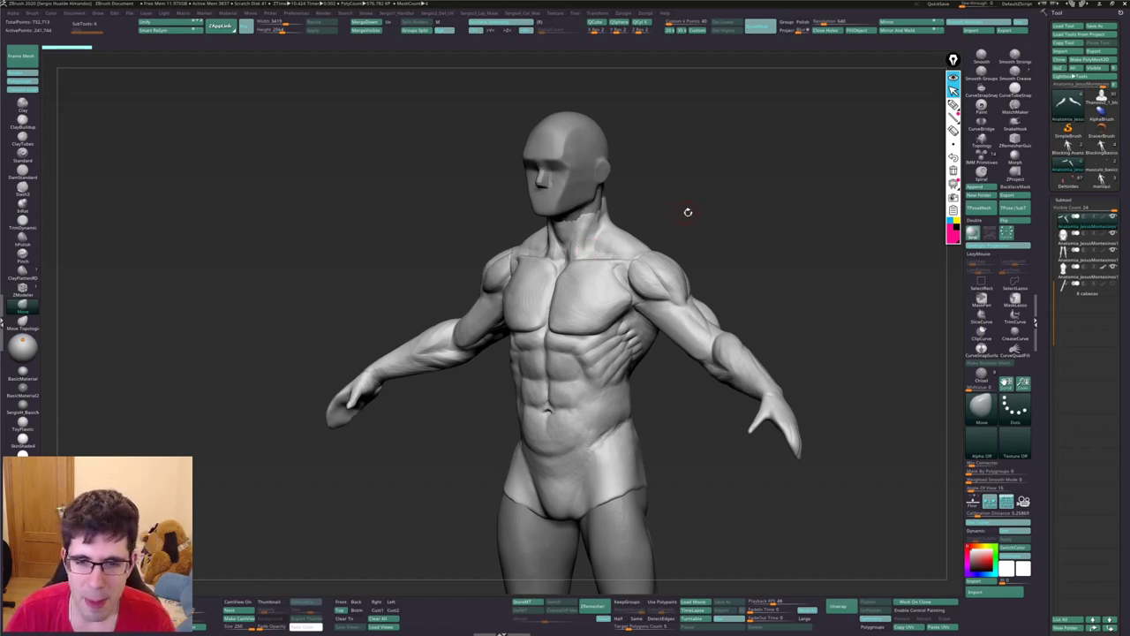
mouse_move(687, 212)
shift+mouse_down()
mouse_move(704, 209)
mouse_move(678, 248)
shift+mouse_up()
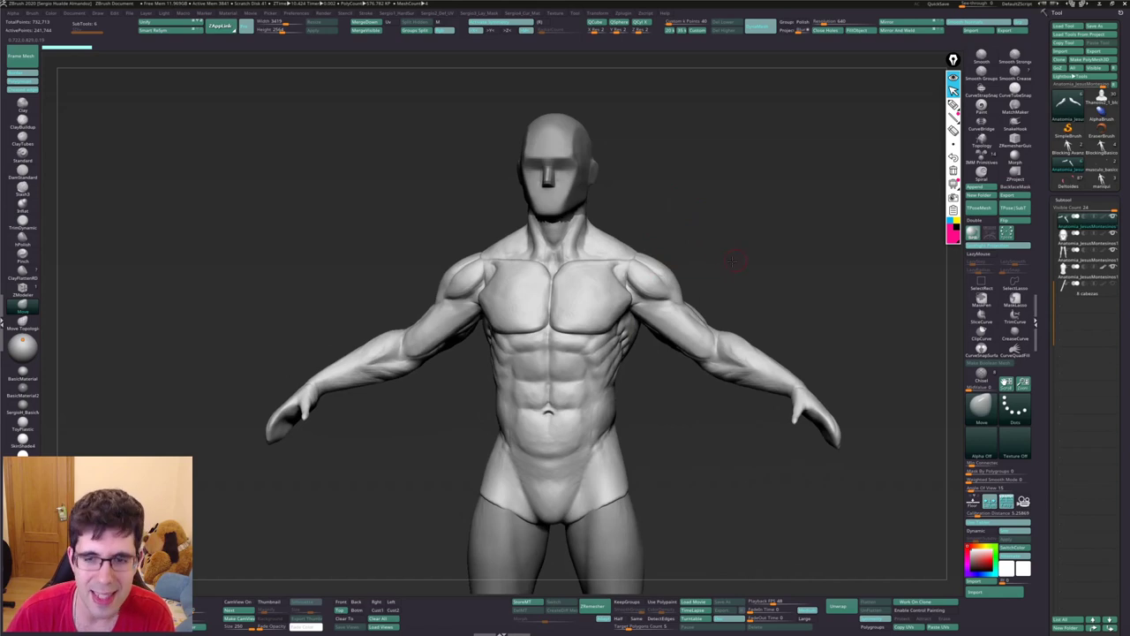
drag(732, 260, 714, 255)
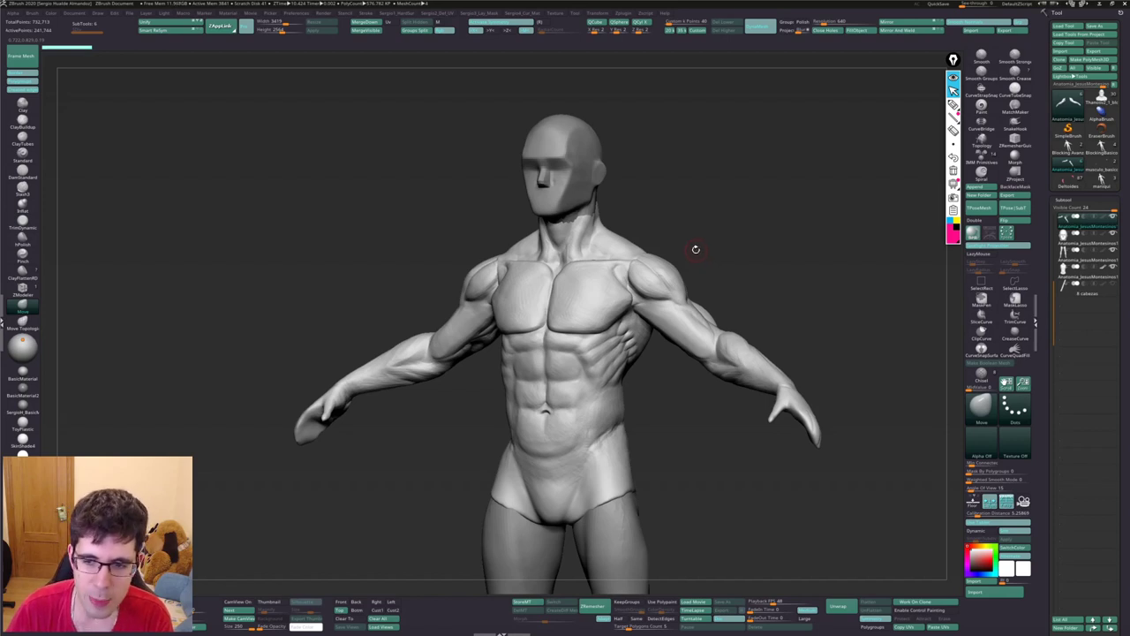
drag(716, 255, 613, 257)
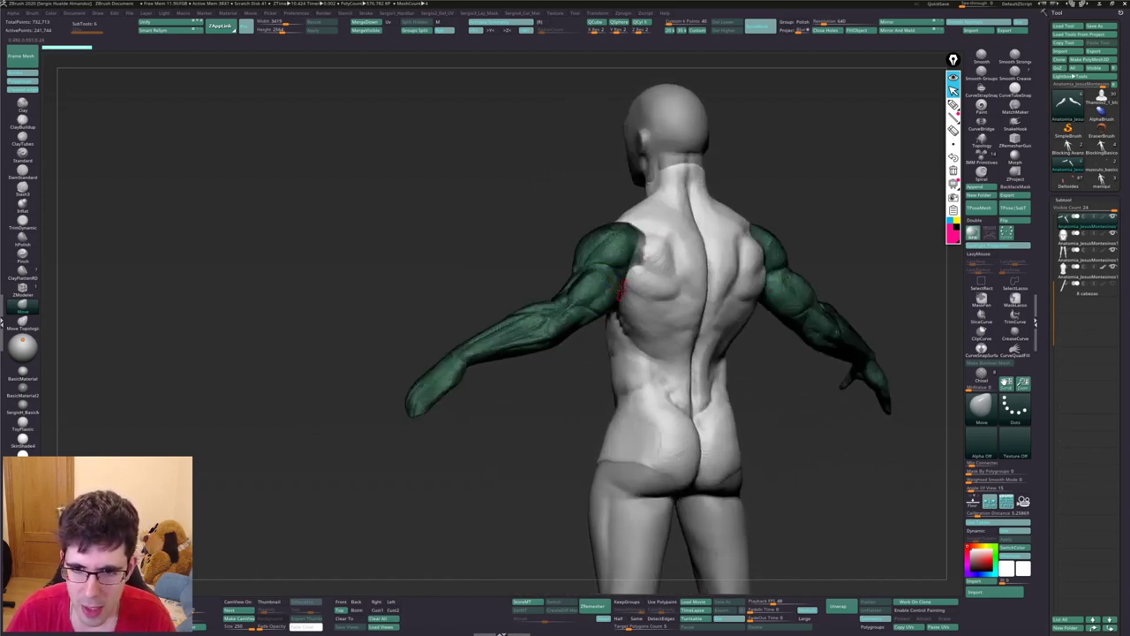
Solo the arm SubTool and orbit in close so the shoulder faces forward
ctrl+shift+click(605, 290)
mouse_move(605, 289)
right_down()
mouse_move(629, 284)
mouse_move(652, 315)
mouse_move(588, 303)
mouse_move(608, 380)
mouse_move(588, 374)
mouse_move(639, 374)
mouse_move(651, 358)
mouse_move(583, 345)
mouse_move(541, 305)
mouse_move(547, 340)
mouse_move(530, 358)
right_up()
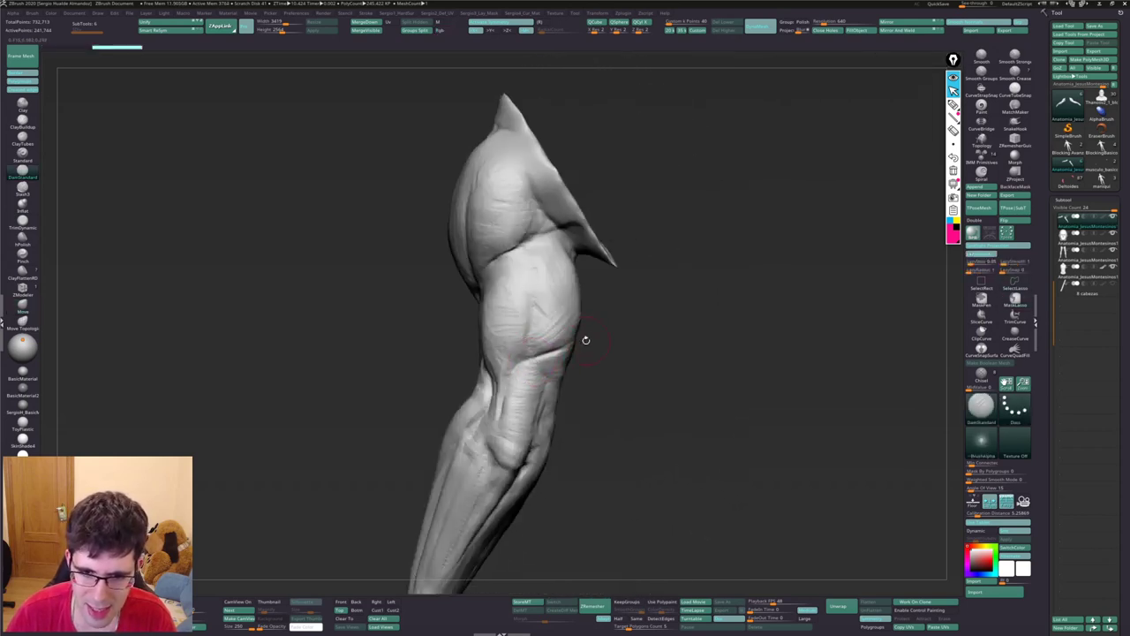
key(space)
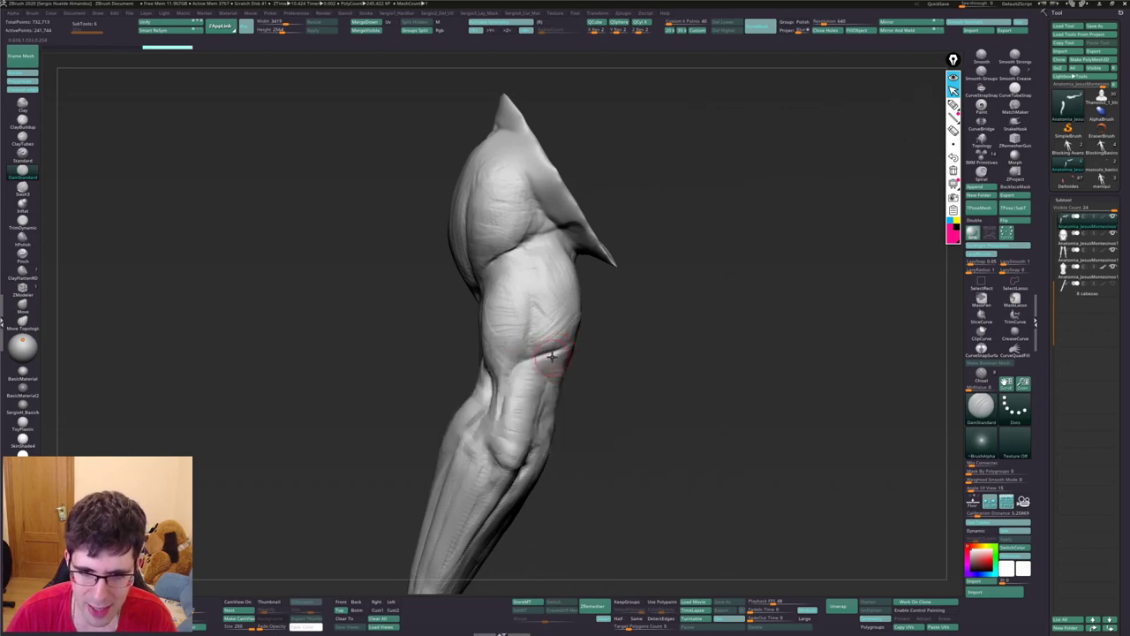
right_drag(551, 355, 540, 357)
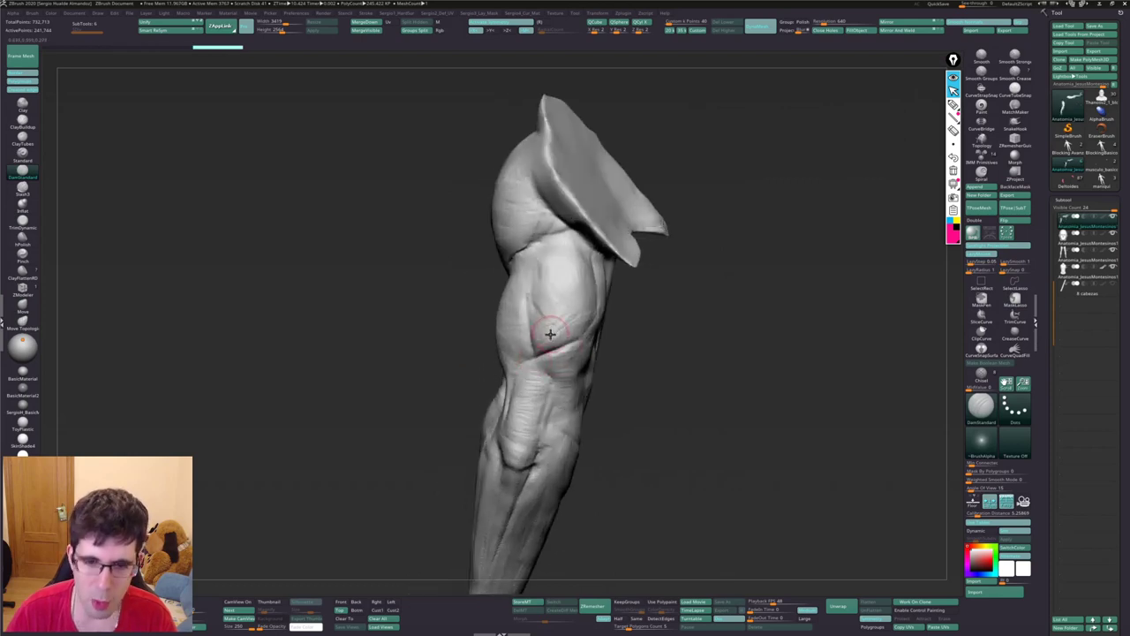
Carve and deepen a groove between the upper-arm muscles with DamStandard
drag(529, 300, 565, 364)
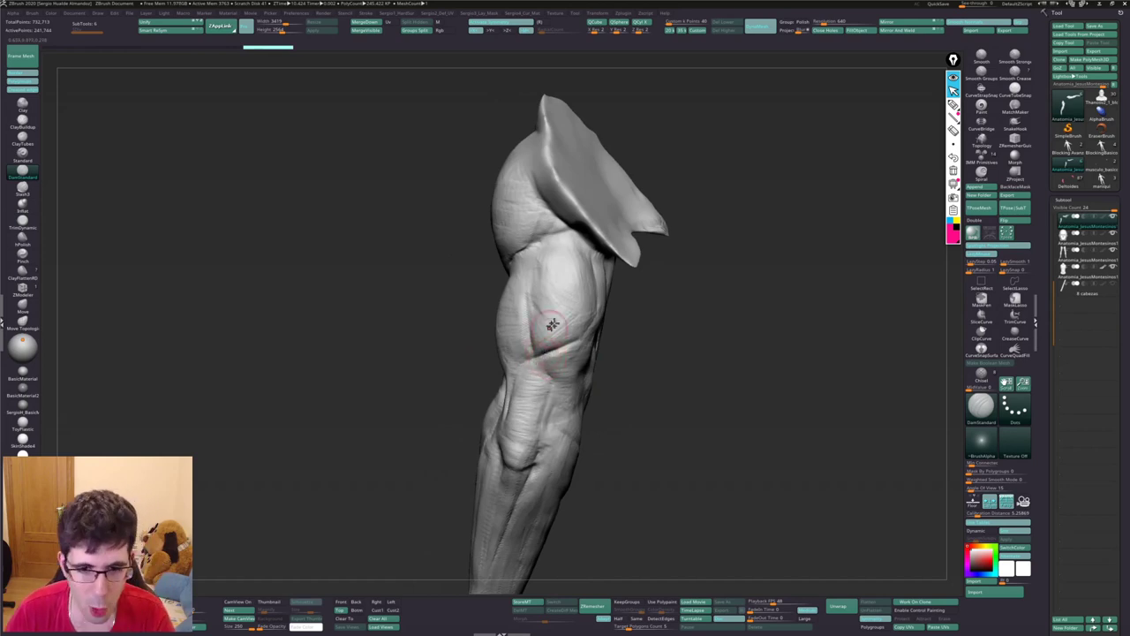
right_drag(622, 342, 578, 349)
drag(578, 349, 533, 338)
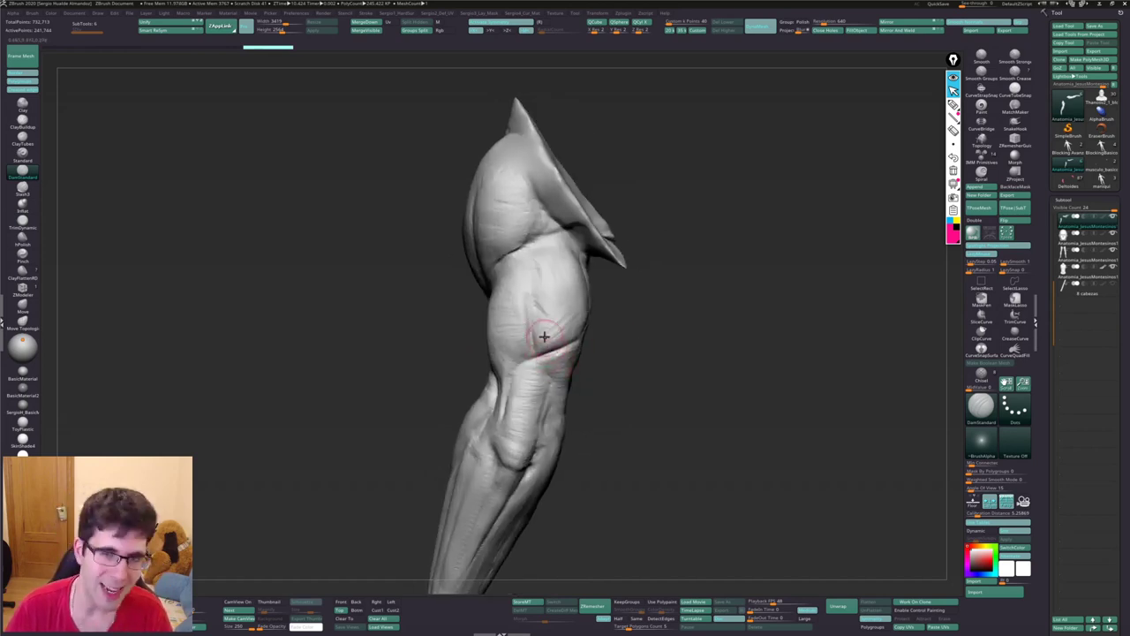
key(ctrl)
mouse_move(532, 338)
right_down()
mouse_move(534, 328)
mouse_move(530, 348)
mouse_move(576, 349)
mouse_move(538, 302)
right_up()
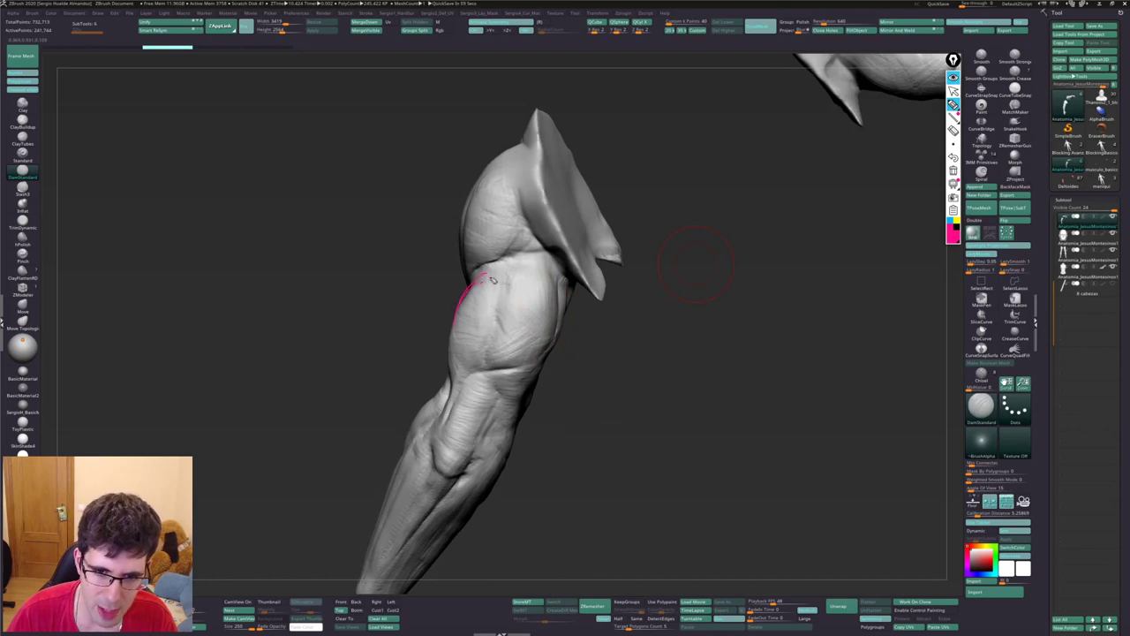
ctrl+shift+drag(470, 358, 484, 356)
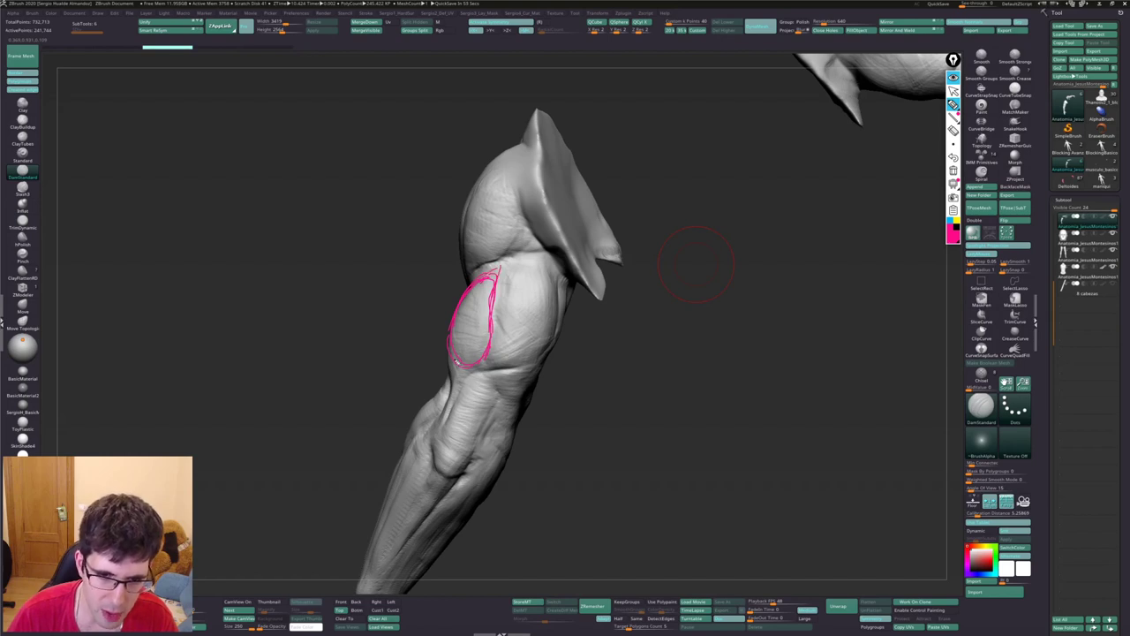
ctrl+shift+drag(451, 404, 444, 422)
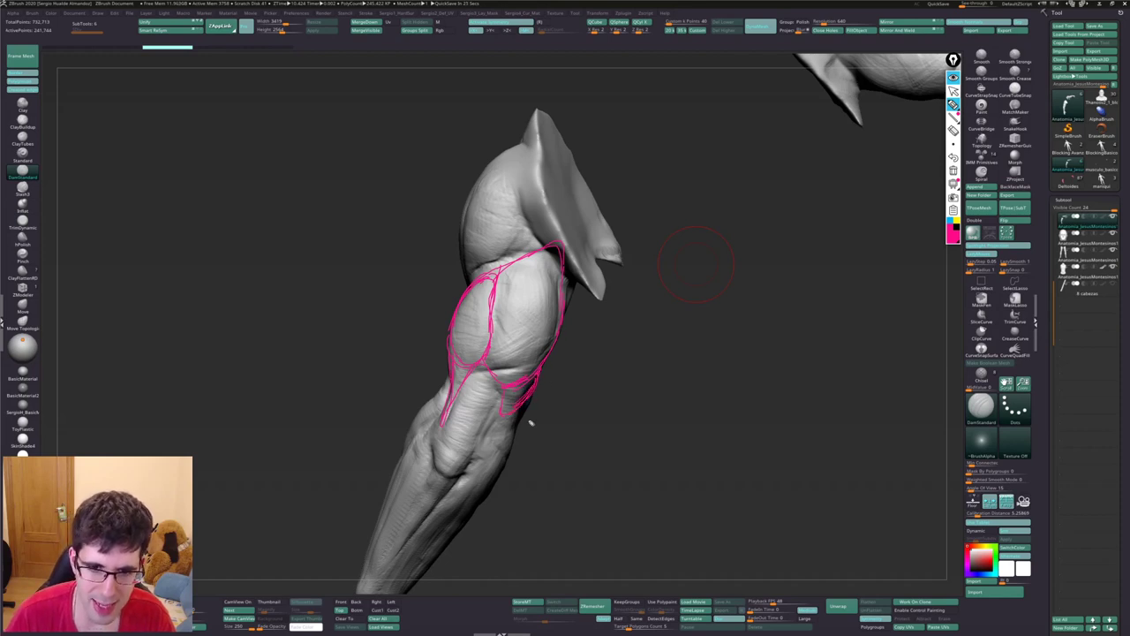
drag(580, 368, 517, 374)
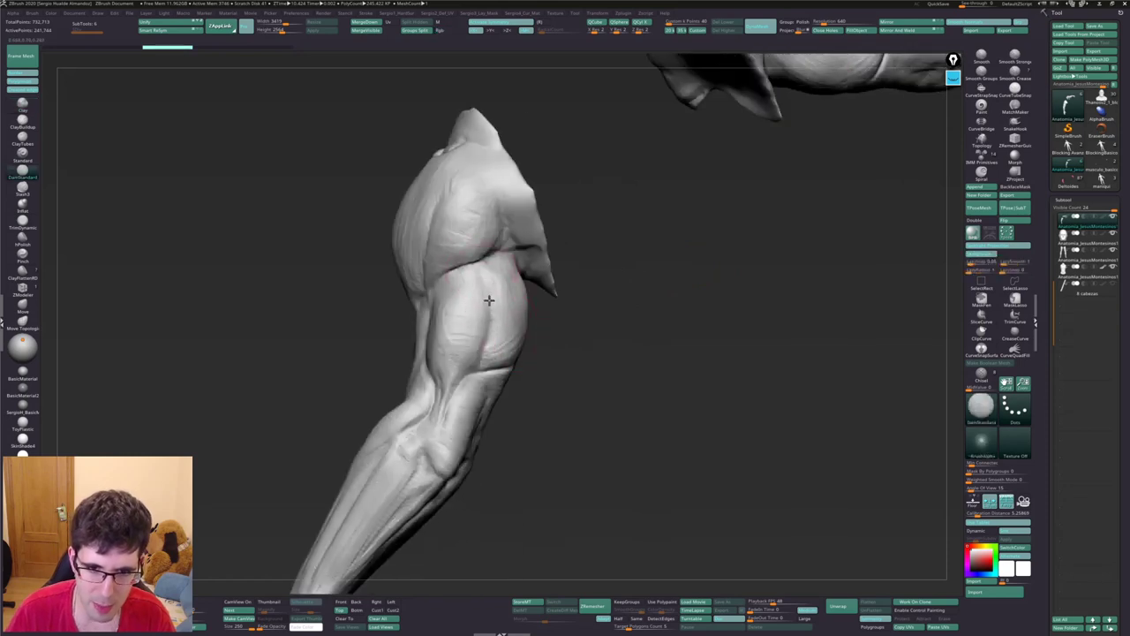
Add small detail strokes over the biceps and along the forearm near the elbow
drag(471, 321, 471, 270)
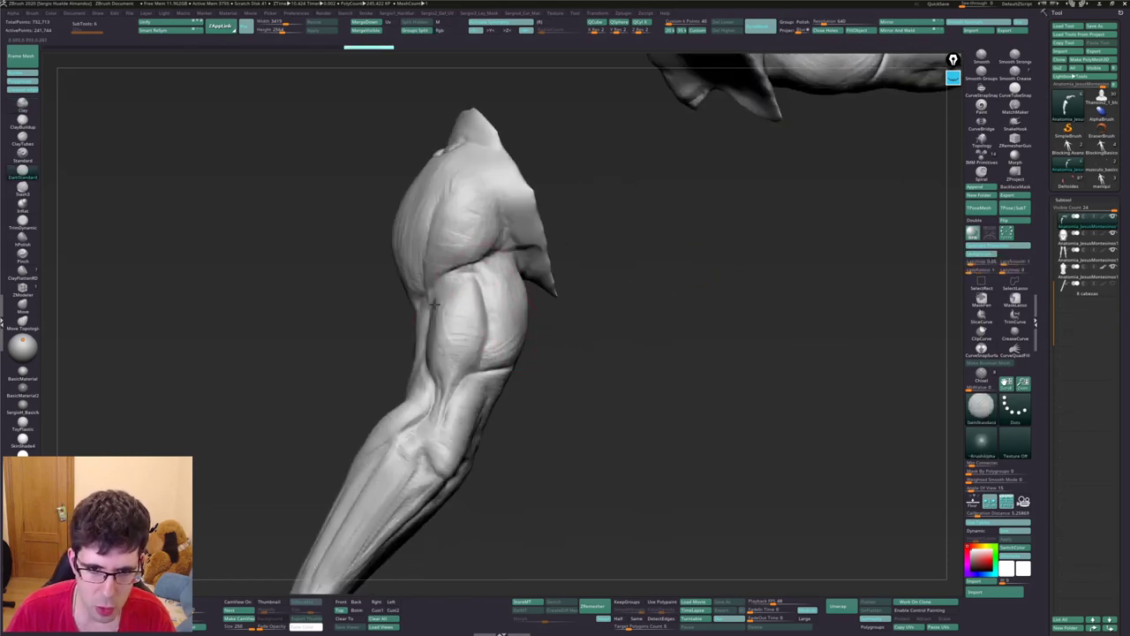
right_drag(481, 292, 493, 284)
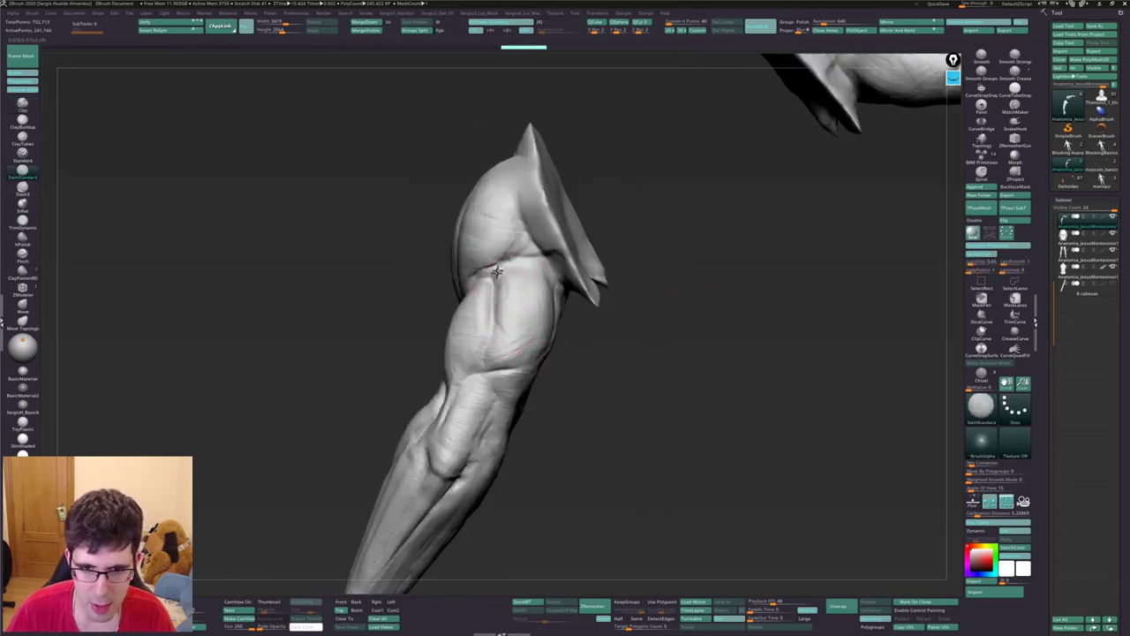
drag(497, 278, 521, 265)
right_drag(534, 269, 542, 245)
drag(542, 245, 566, 274)
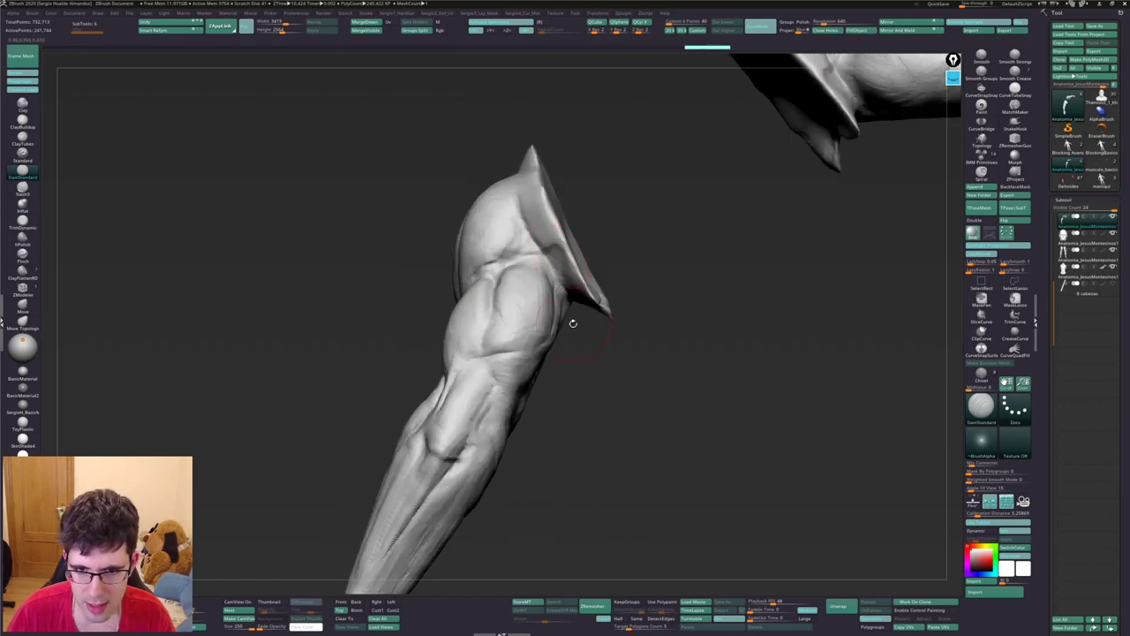
right_drag(572, 318, 559, 305)
drag(559, 306, 538, 349)
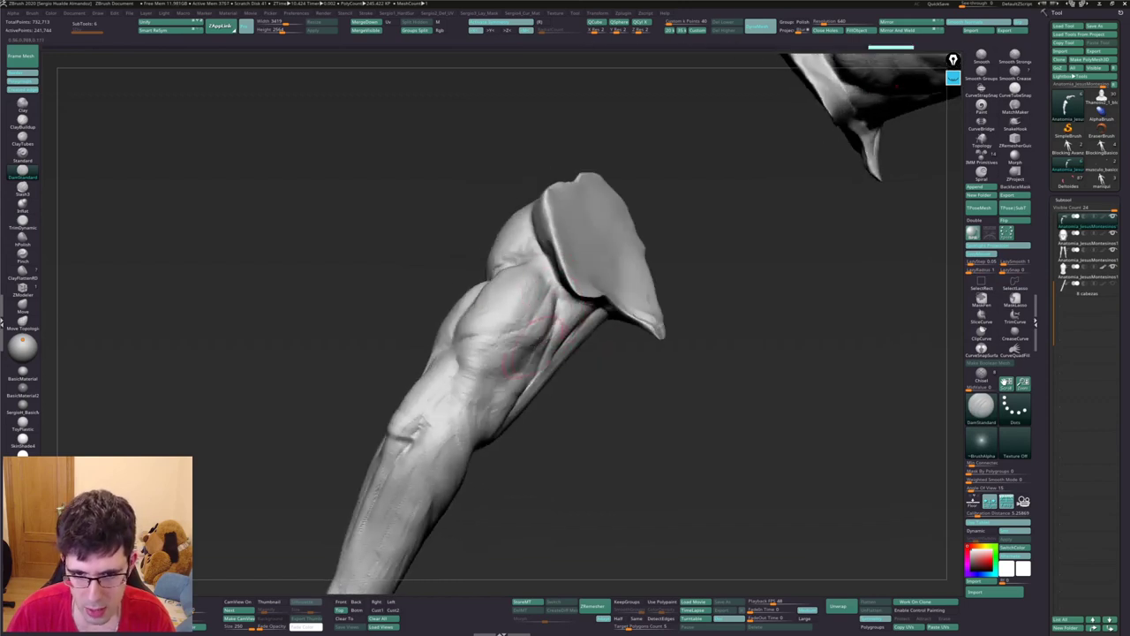
Refine the upper arm with more small strokes from a new angle
mouse_move(494, 360)
right_down()
mouse_move(508, 353)
mouse_move(494, 348)
right_up()
drag(494, 349, 481, 353)
right_drag(482, 353, 493, 352)
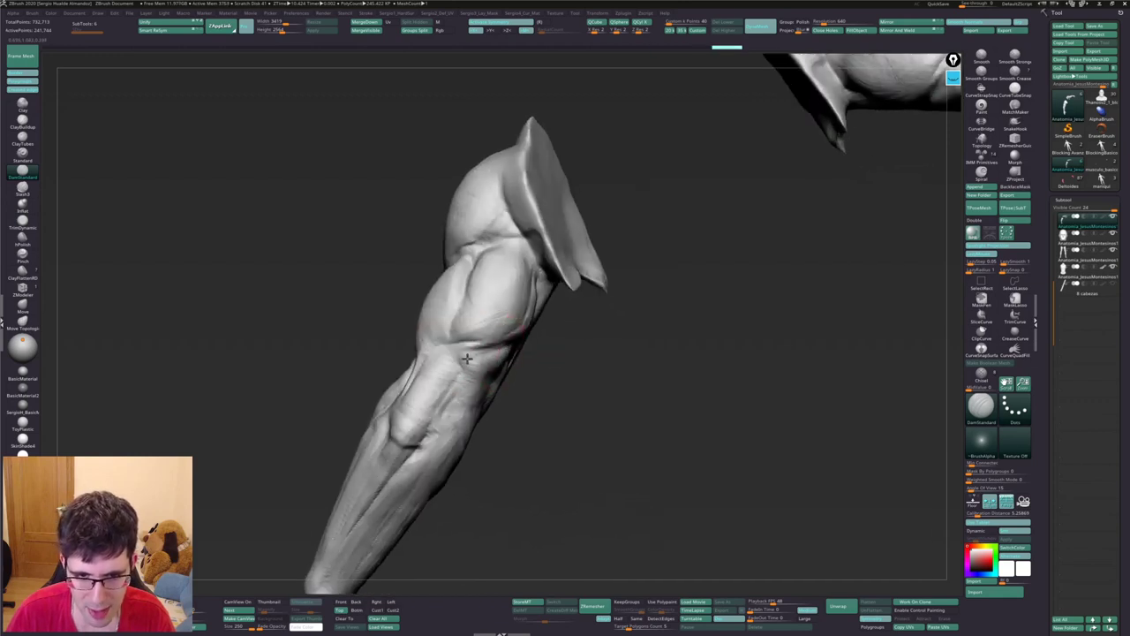
drag(477, 358, 486, 362)
right_drag(485, 360, 494, 349)
drag(517, 346, 494, 371)
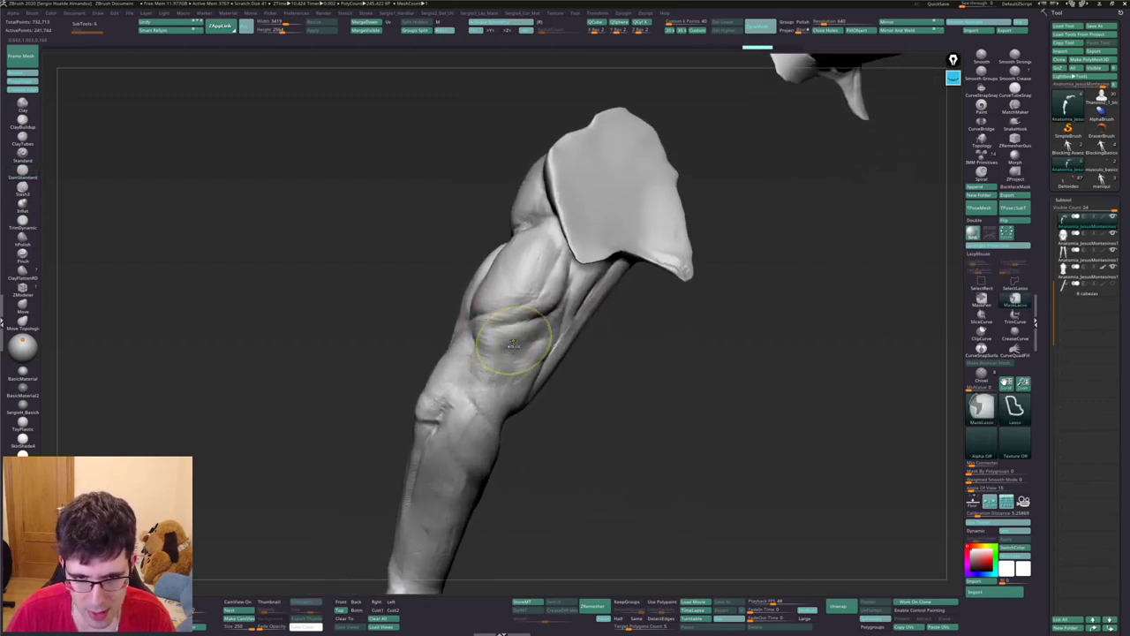
mouse_move(530, 327)
mouse_down()
mouse_move(468, 366)
mouse_move(539, 313)
mouse_up()
Build up the upper-arm and biceps surface with the Clay brush
key(b)
key(c)
key(l)
right_drag(538, 312, 512, 321)
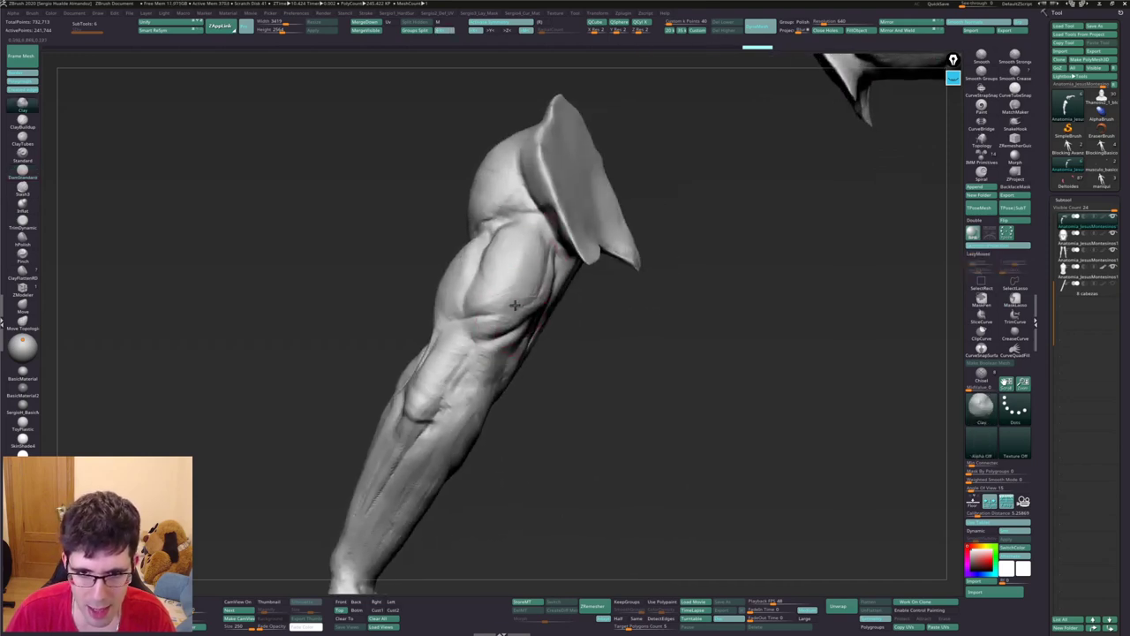
mouse_move(531, 245)
mouse_down()
mouse_move(512, 212)
mouse_move(504, 247)
mouse_up()
right_drag(497, 261, 500, 252)
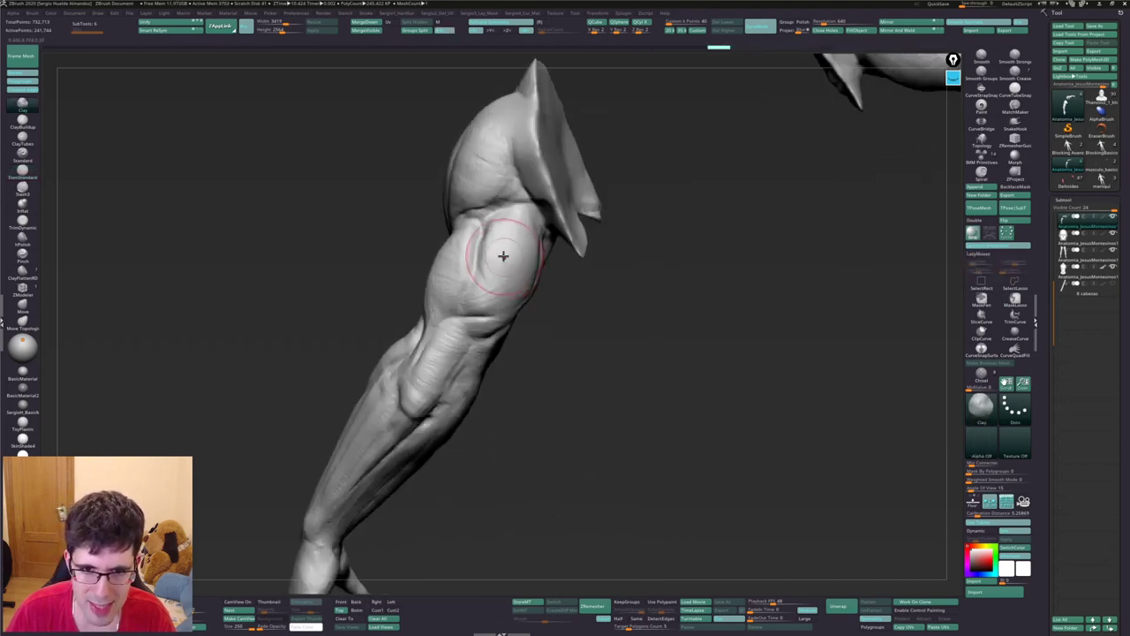
mouse_move(500, 253)
mouse_down()
mouse_move(504, 221)
mouse_move(499, 263)
mouse_up()
right_drag(500, 262, 497, 295)
drag(497, 295, 497, 281)
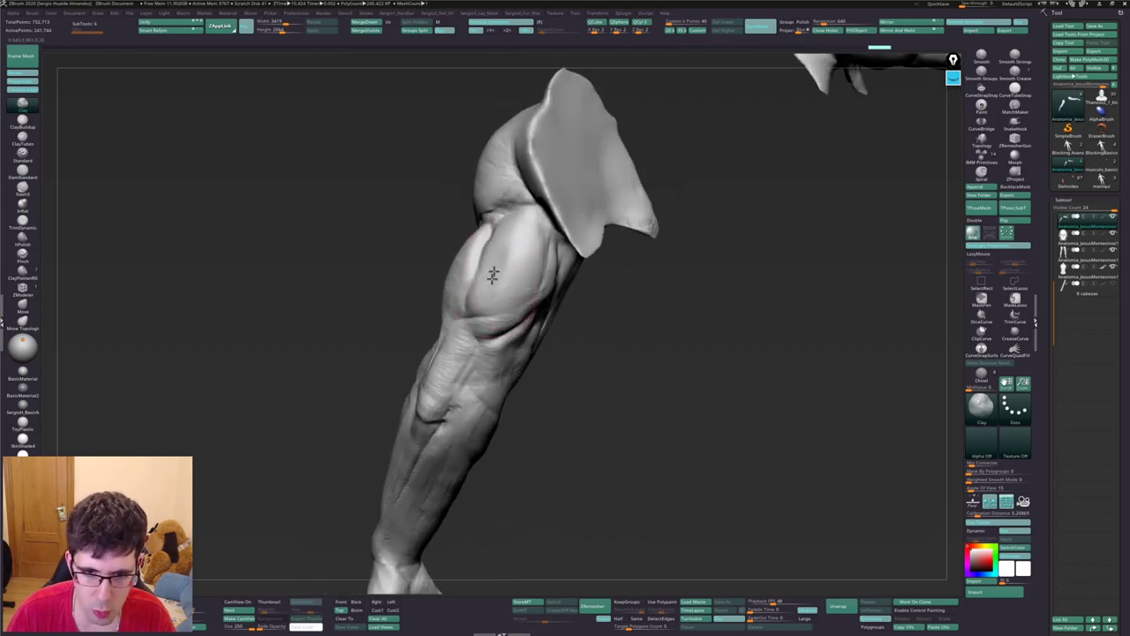
Reshape the lower biceps and add clay to the side of the arm, undoing and redoing a stroke
mouse_move(459, 342)
mouse_down()
mouse_move(488, 359)
mouse_move(488, 304)
mouse_move(534, 281)
mouse_up()
right_drag(534, 281, 552, 265)
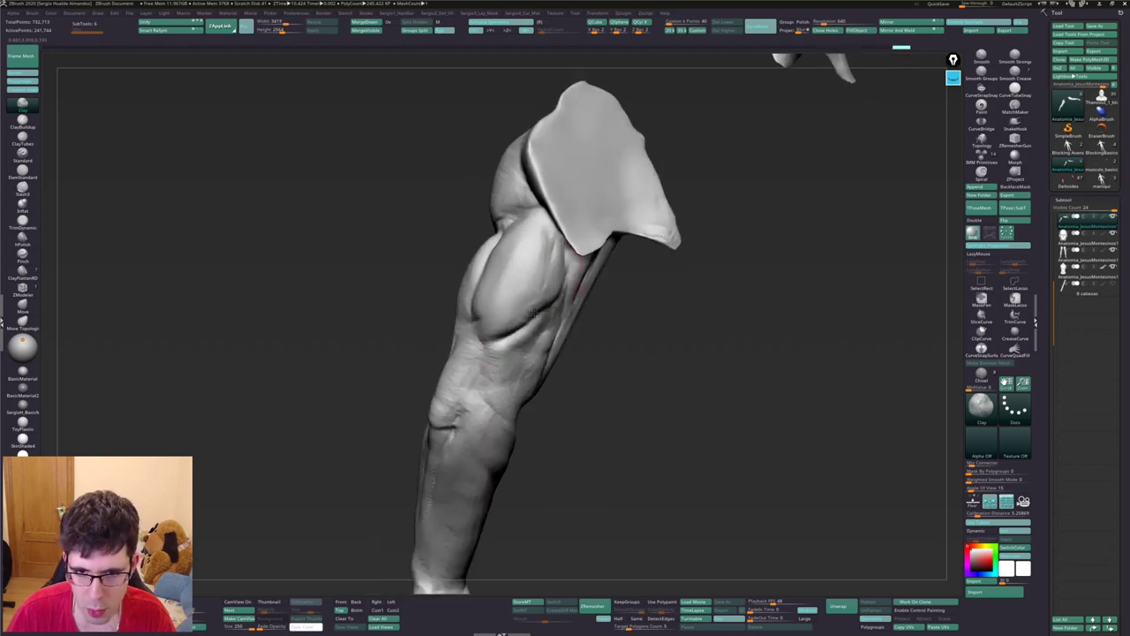
drag(565, 238, 557, 260)
key(ctrl+z)
key(ctrl+shift+z)
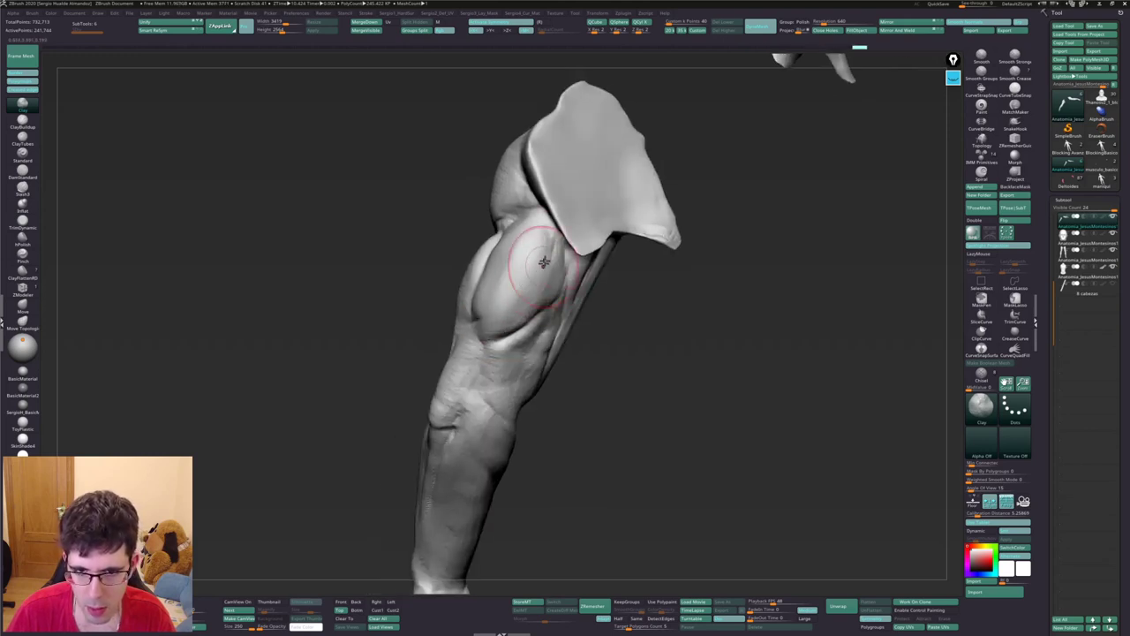
key(ctrl+shift+z)
Orbit to review the shoulder top, front of the upper arm and forearm
mouse_move(538, 279)
right_down()
mouse_move(541, 249)
mouse_move(510, 265)
mouse_move(528, 283)
right_up()
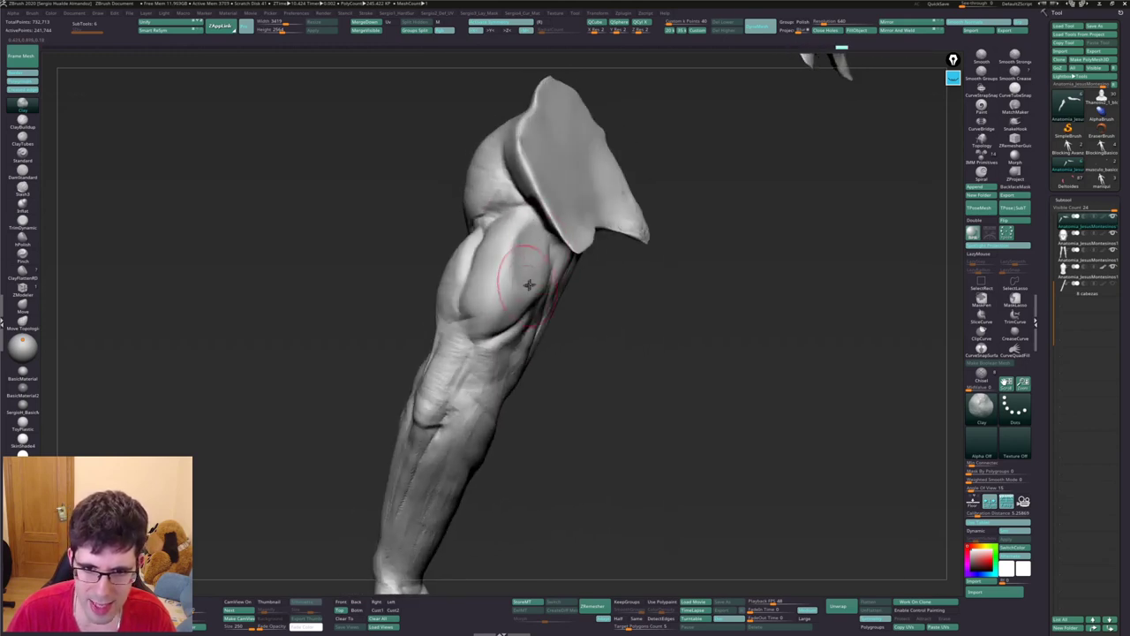
mouse_move(524, 240)
right_down()
mouse_move(554, 299)
mouse_move(540, 307)
right_up()
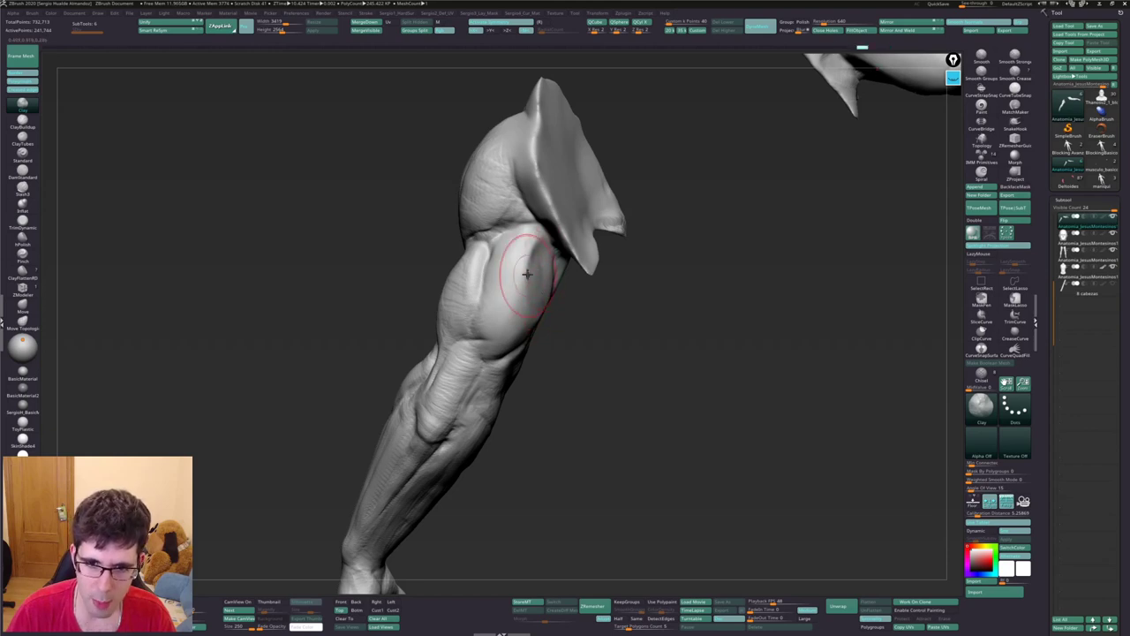
right_drag(522, 270, 526, 284)
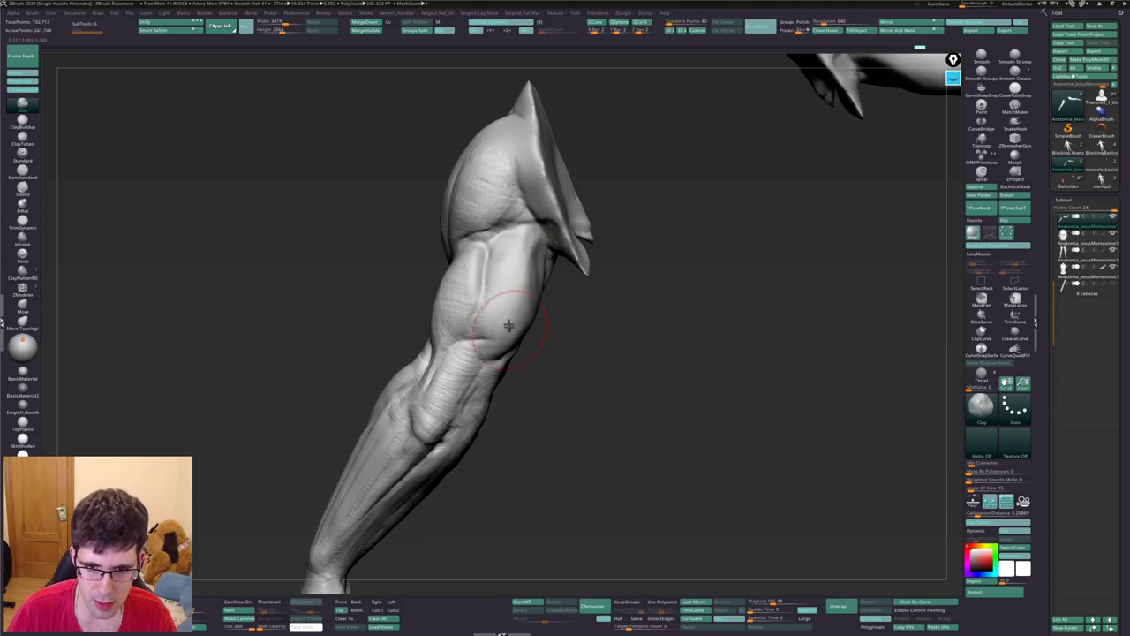
right_drag(506, 255, 484, 313)
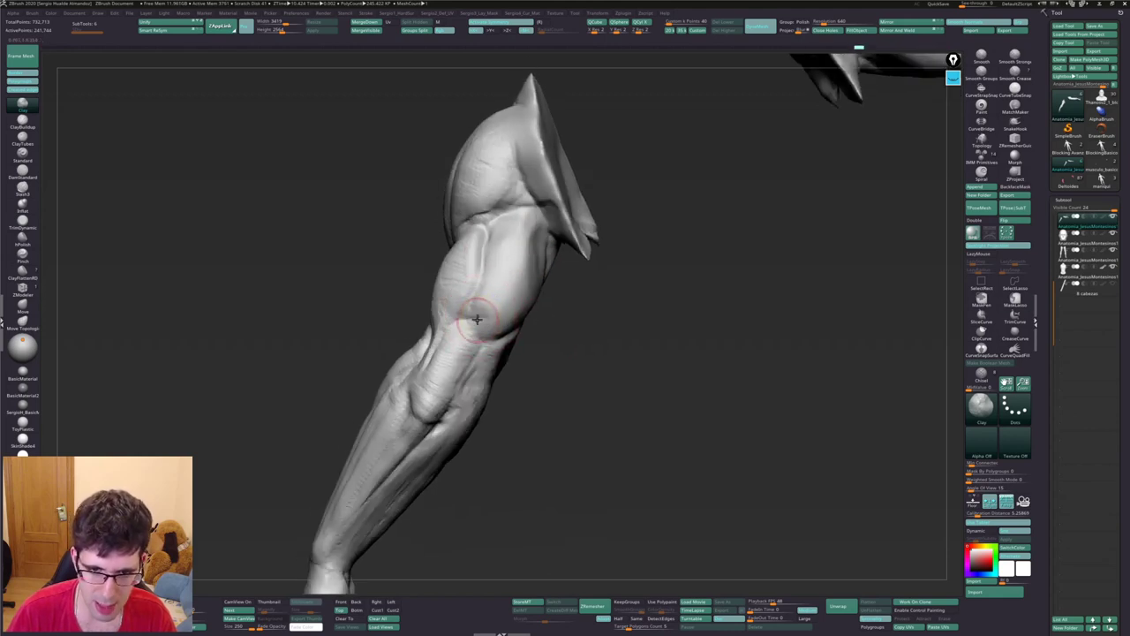
Select the DamStandard brush and turn the arm to show a different side
key(shift)
key(b)
key(d)
key(s)
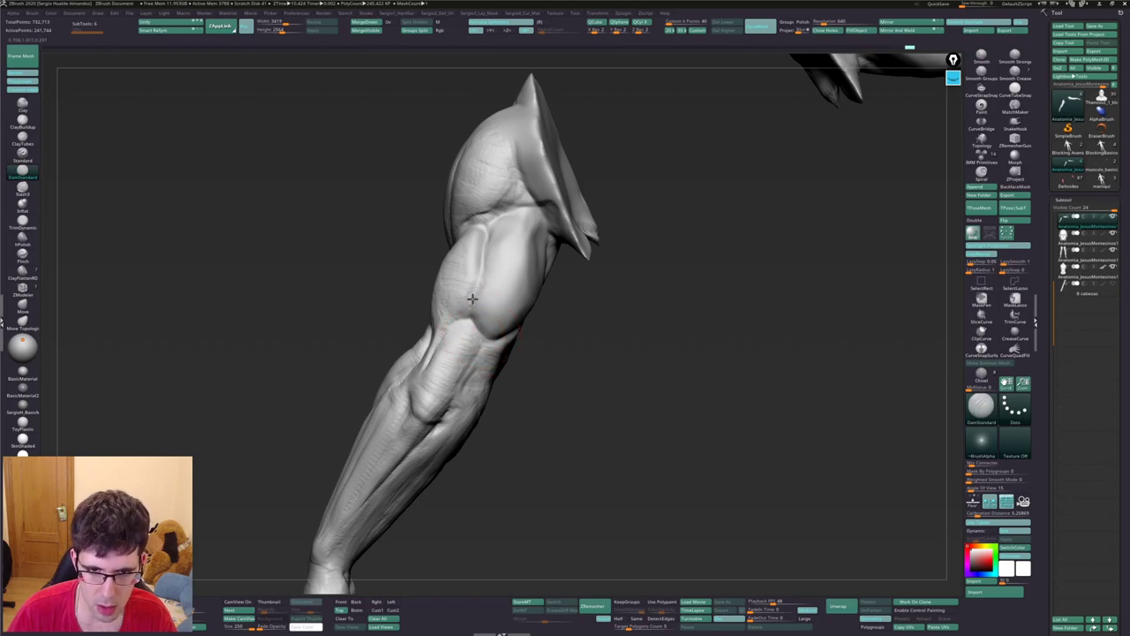
right_drag(470, 313, 482, 305)
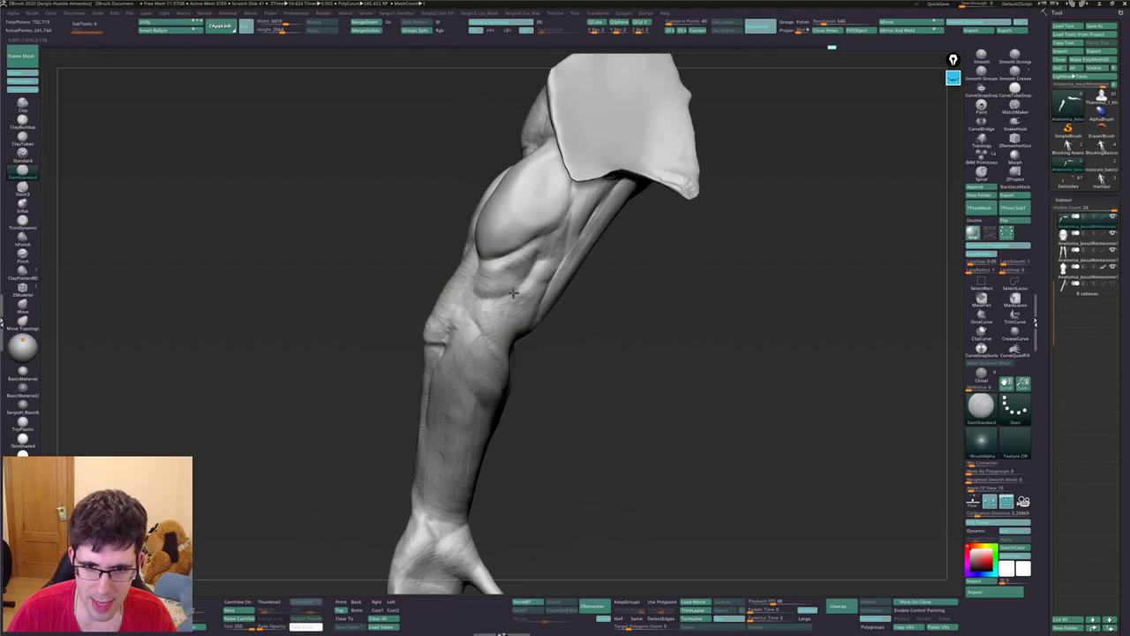
Add a Clay stroke on the chest beside the ribs and inspect chest and shoulder from below
key(b)
key(c)
key(l)
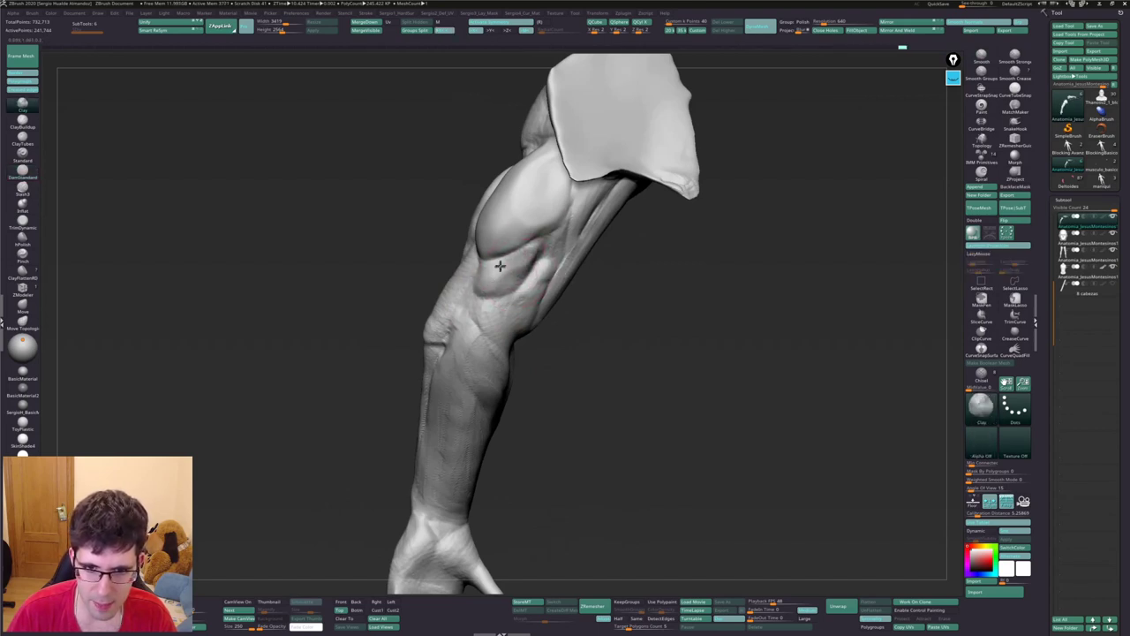
drag(527, 257, 532, 267)
mouse_move(468, 285)
right_down()
mouse_move(525, 282)
mouse_move(484, 317)
mouse_move(505, 293)
right_up()
mouse_move(466, 326)
right_down()
mouse_move(490, 352)
mouse_move(497, 318)
mouse_move(446, 308)
mouse_move(478, 331)
mouse_move(488, 298)
right_up()
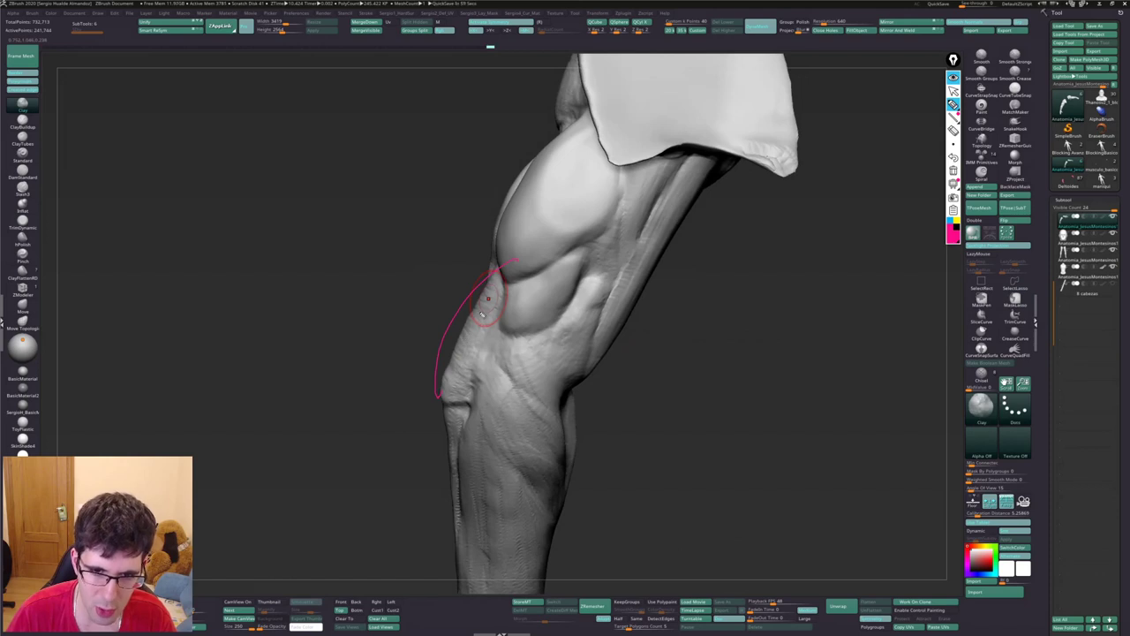
Cancel the guide curve, pick TrimDynamic, then make the Move brush (B-M-V) active
click(461, 331)
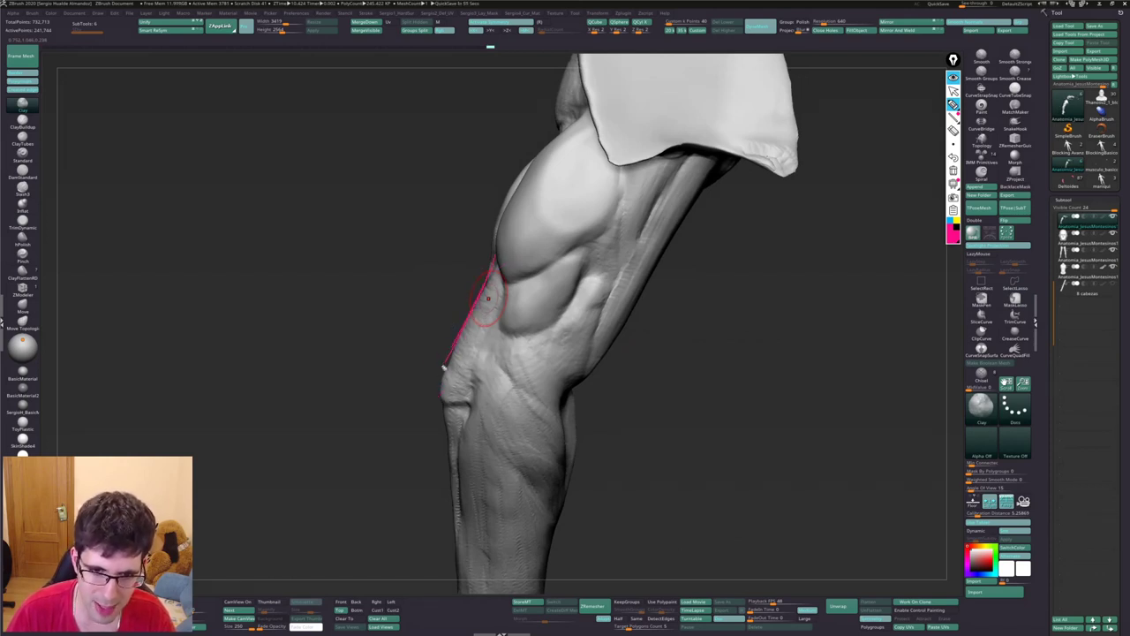
right_drag(479, 290, 474, 329)
key(b)
key(t)
key(d)
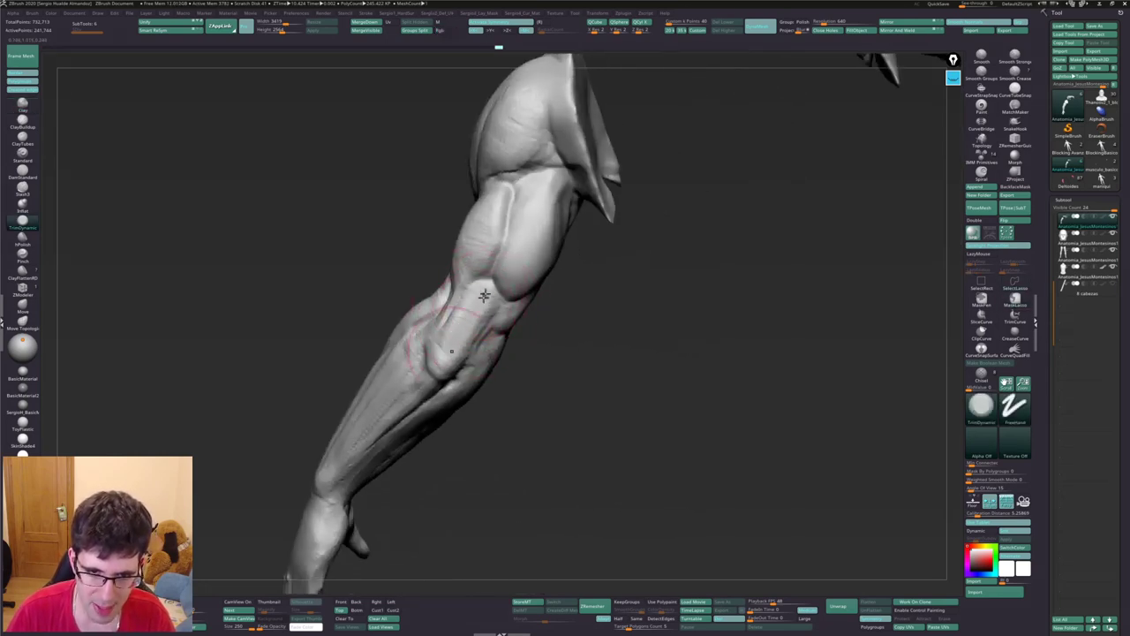
mouse_move(471, 321)
right_down()
mouse_move(478, 328)
mouse_move(449, 336)
mouse_move(434, 315)
mouse_move(496, 345)
mouse_move(438, 304)
mouse_move(482, 277)
right_up()
key(b)
key(m)
key(v)
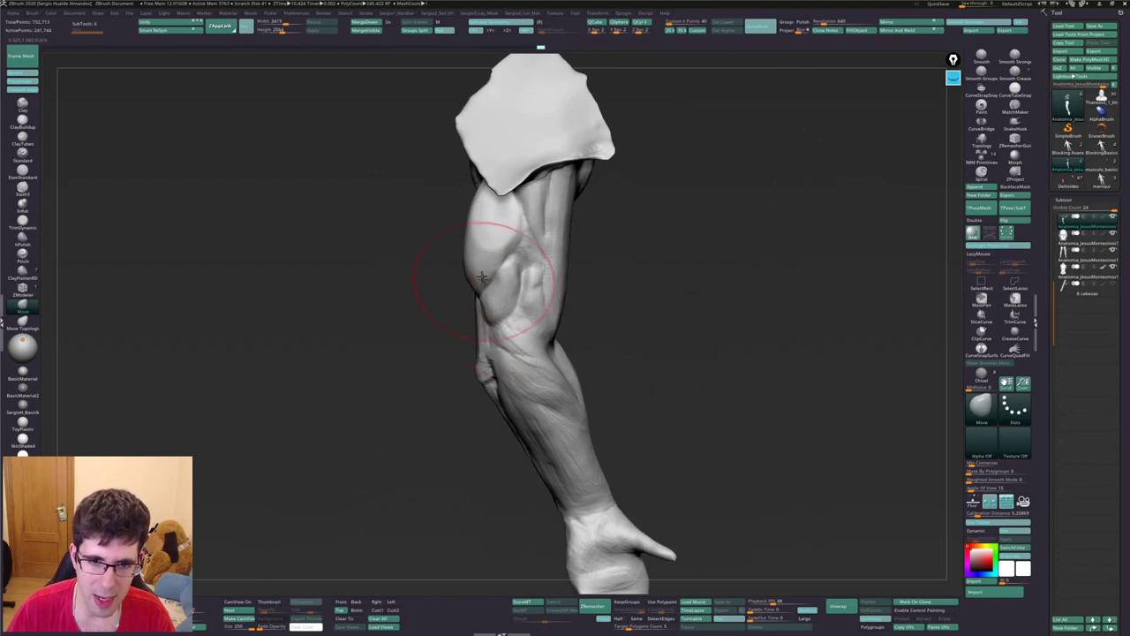
Bulge out the upper-arm outline near the shoulder with the Move brush, then select Clay
drag(466, 240, 468, 266)
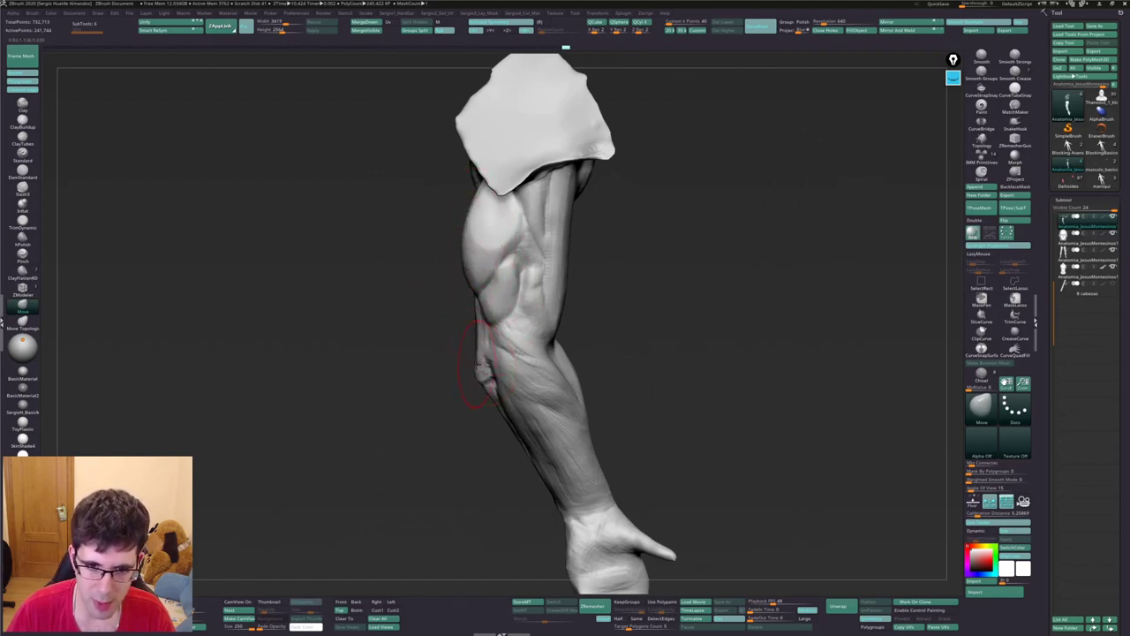
mouse_move(477, 361)
right_down()
mouse_move(488, 380)
mouse_move(482, 353)
mouse_move(510, 346)
right_up()
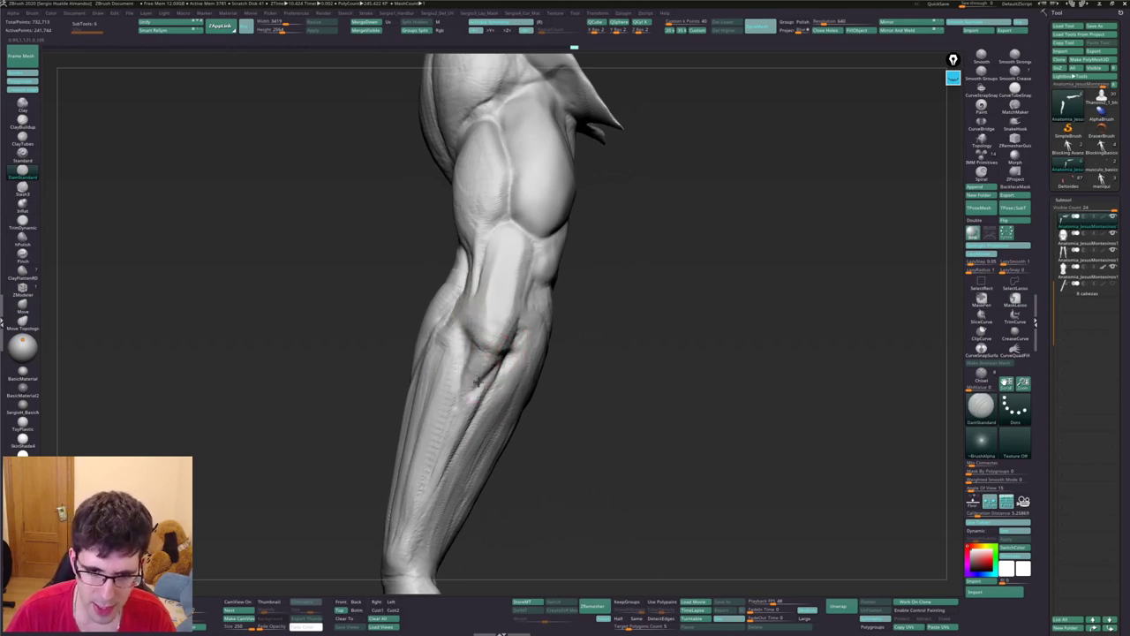
key(b)
key(c)
key(l)
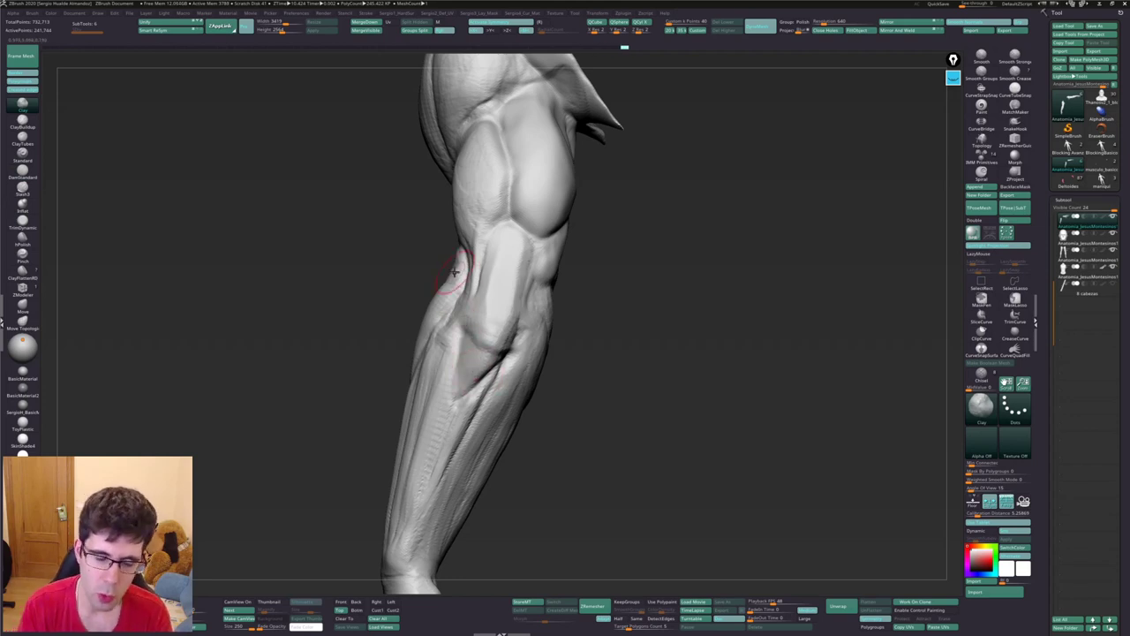
mouse_move(438, 287)
mouse_down()
mouse_move(499, 328)
mouse_move(472, 339)
mouse_up()
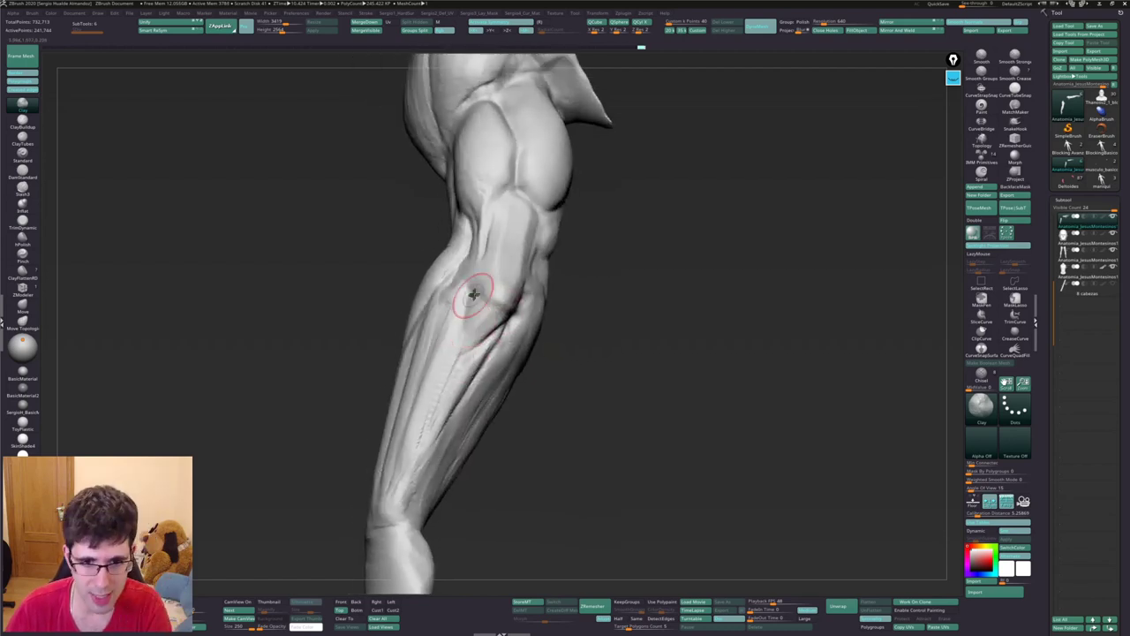
mouse_move(472, 294)
mouse_down()
mouse_move(490, 338)
mouse_move(486, 304)
mouse_up()
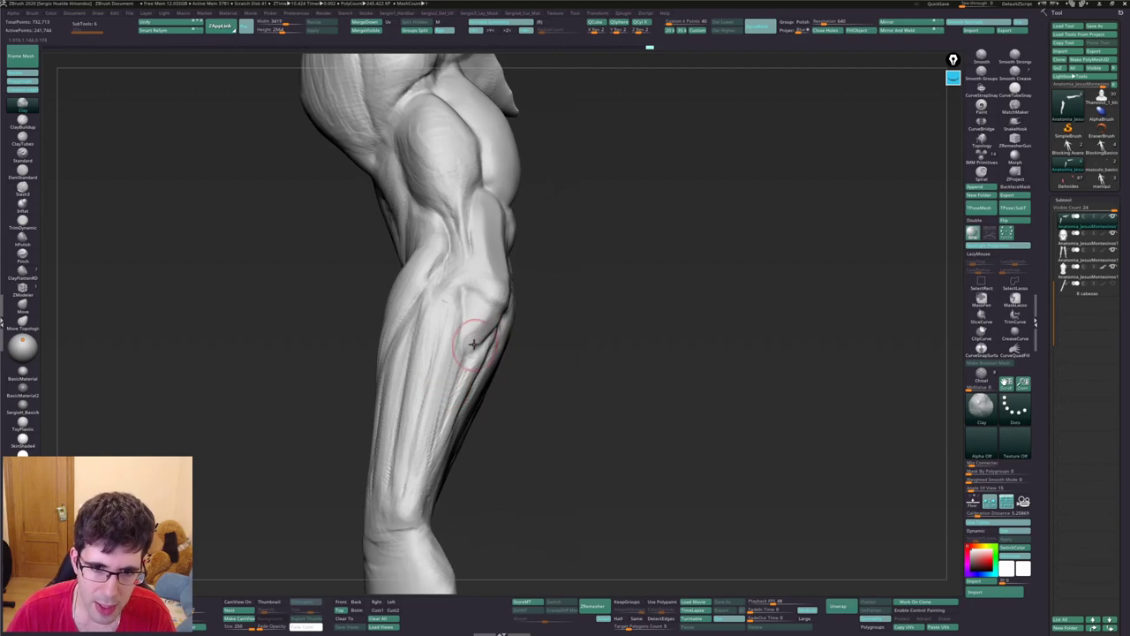
Switch through DamStandard to ClayBuildup and build up muscle forms along the forearm
key(b)
key(d)
key(s)
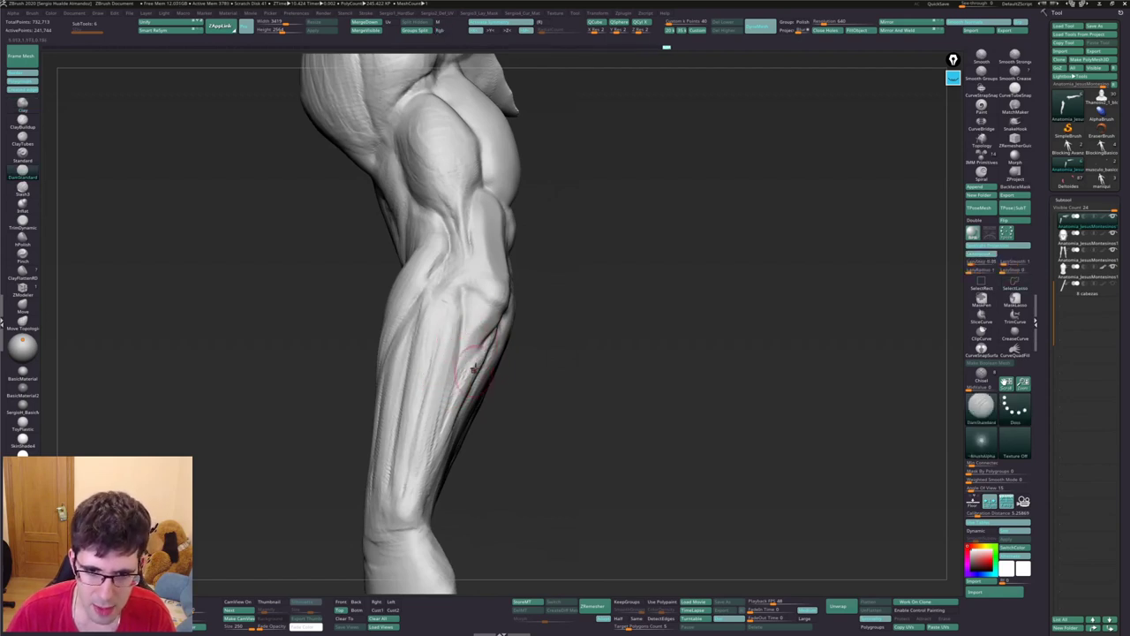
mouse_move(445, 387)
mouse_down()
mouse_move(457, 425)
mouse_move(430, 340)
mouse_move(404, 383)
mouse_up()
key(b)
key(c)
key(b)
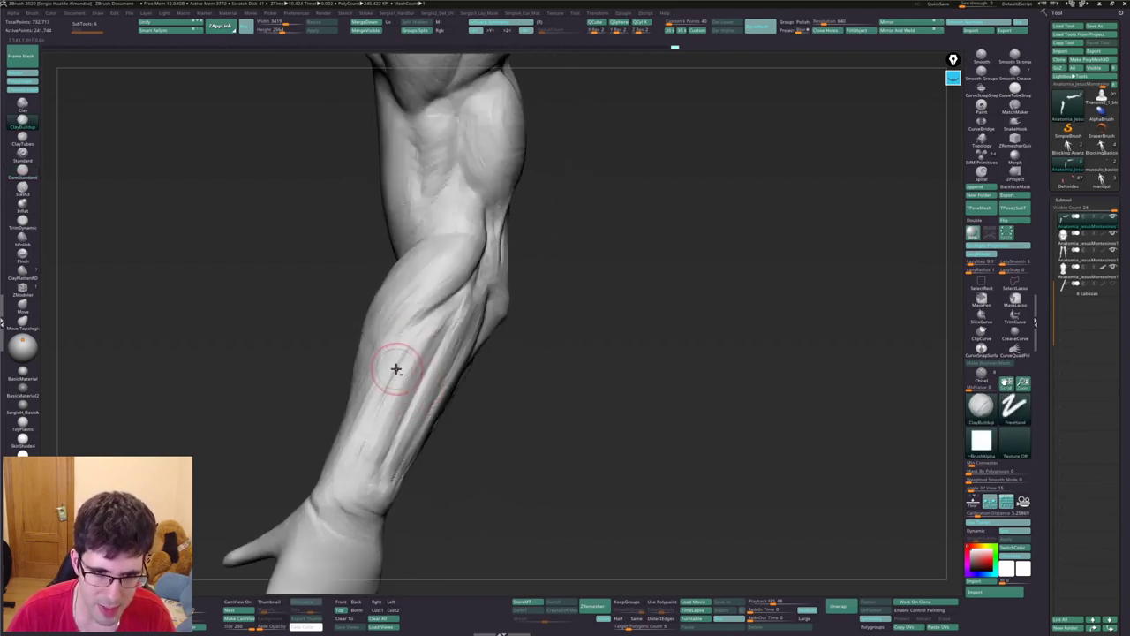
drag(347, 438, 379, 423)
mouse_move(421, 384)
mouse_down()
mouse_move(429, 361)
mouse_move(408, 461)
mouse_move(459, 353)
mouse_move(380, 463)
mouse_up()
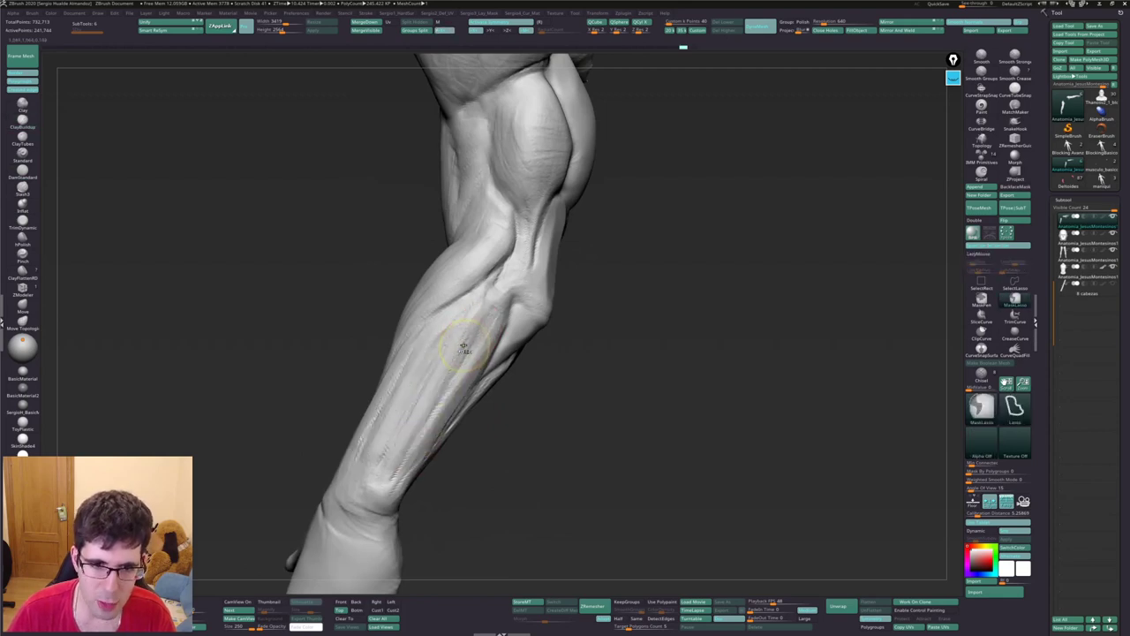
Add a small bulge near the elbow and turn the elbow toward the front
mouse_move(462, 341)
mouse_down()
mouse_move(477, 277)
mouse_move(491, 290)
mouse_up()
click(476, 275)
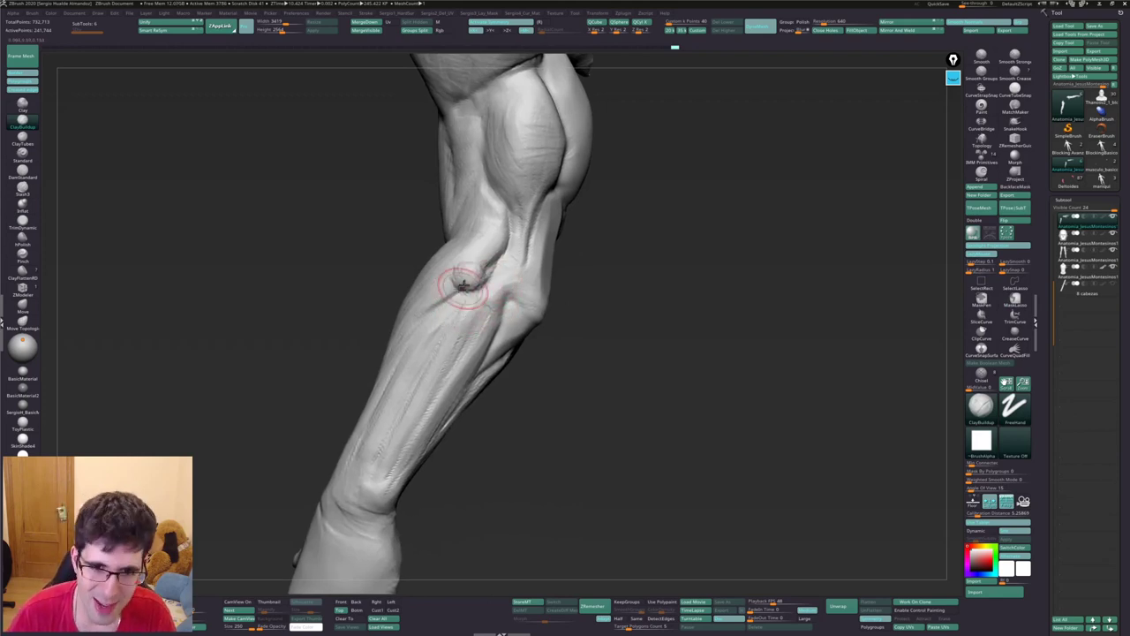
drag(461, 283, 522, 295)
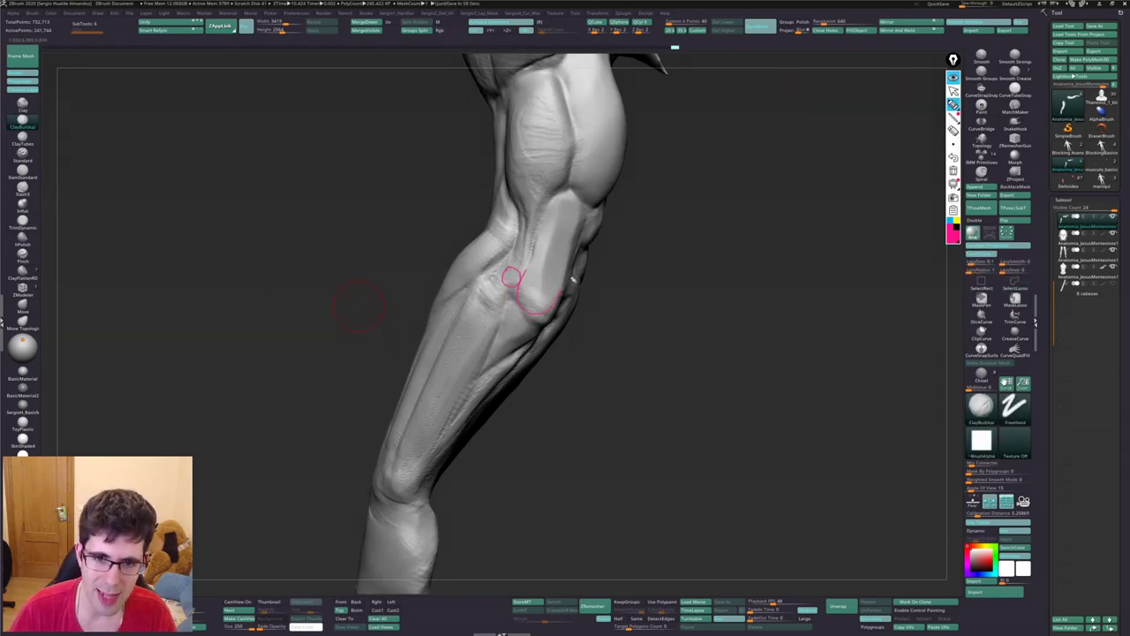
Sketch a guide loop marking the muscle near the elbow, then clear it
drag(572, 279, 569, 302)
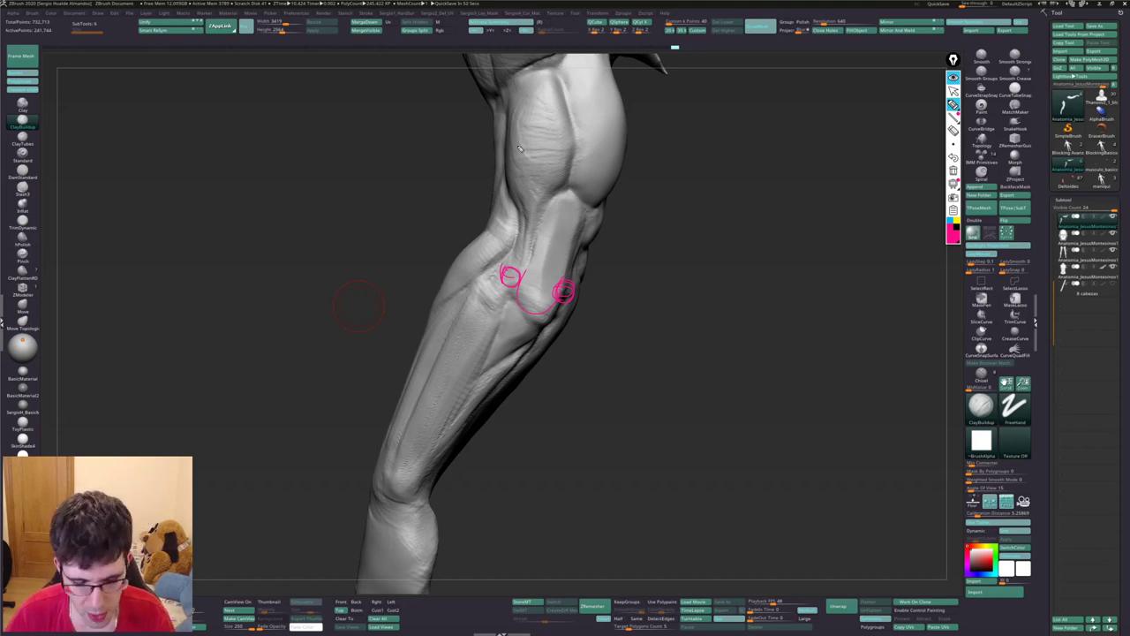
drag(362, 305, 493, 269)
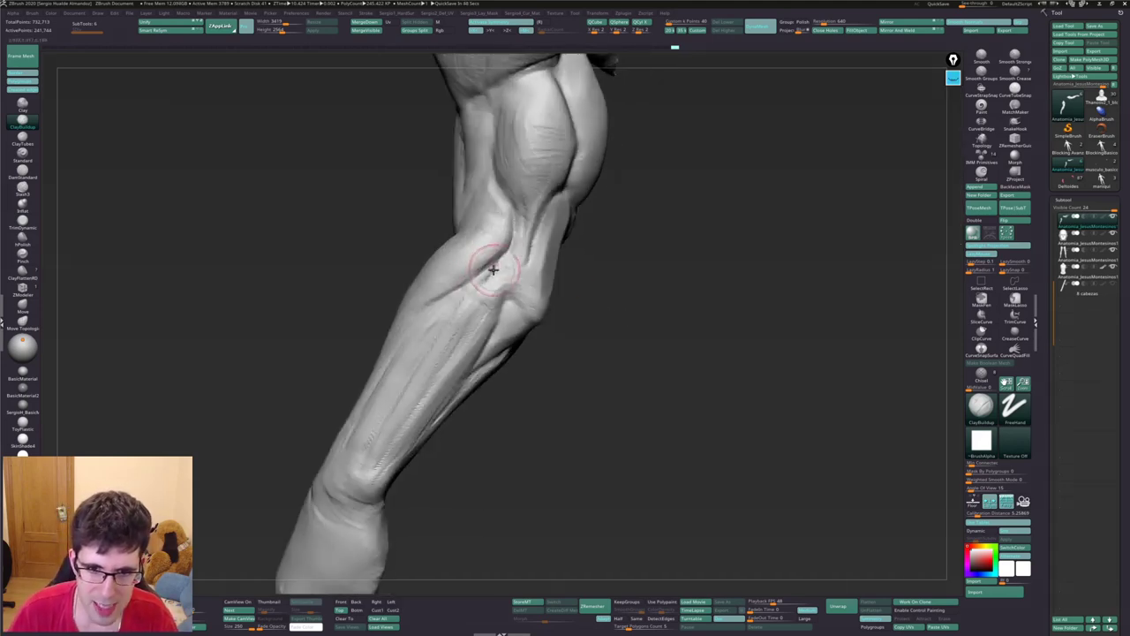
key(ctrl)
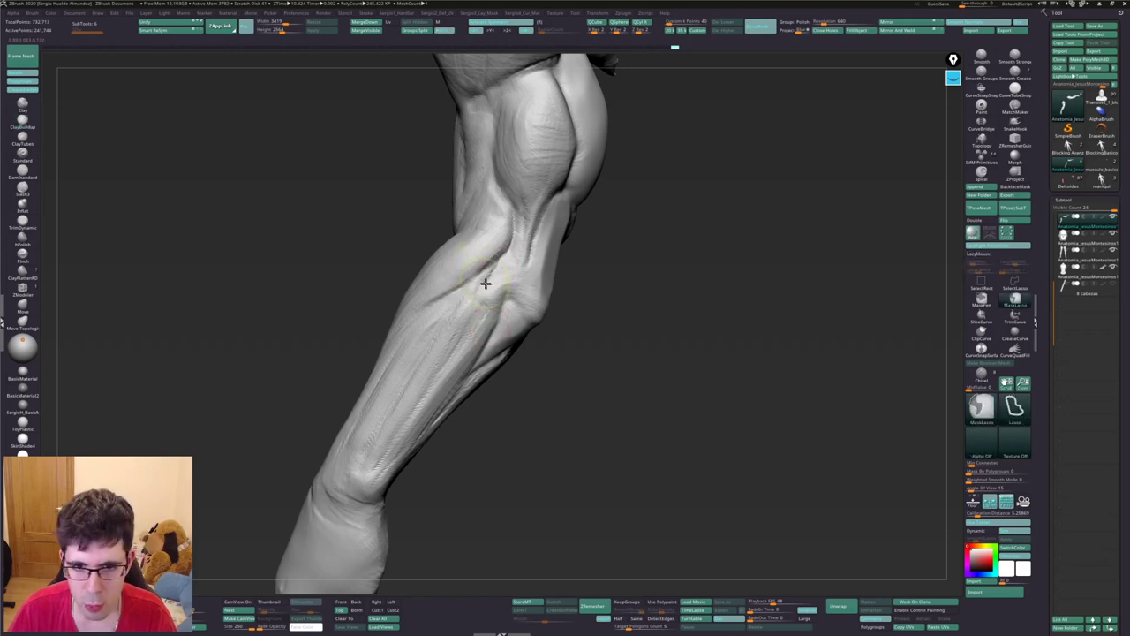
mouse_move(485, 283)
mouse_down()
mouse_move(494, 279)
mouse_move(496, 309)
mouse_up()
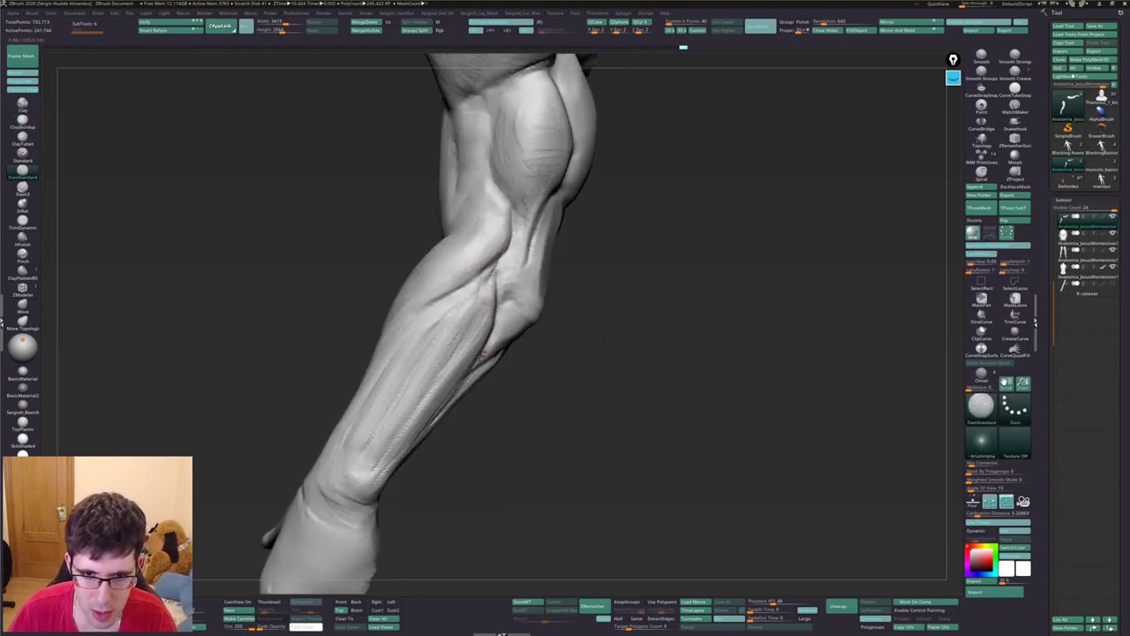
Carve and deepen the grooves between forearm muscles running down from the elbow
drag(512, 256, 481, 353)
mouse_move(503, 279)
mouse_down()
mouse_move(477, 353)
mouse_move(489, 270)
mouse_up()
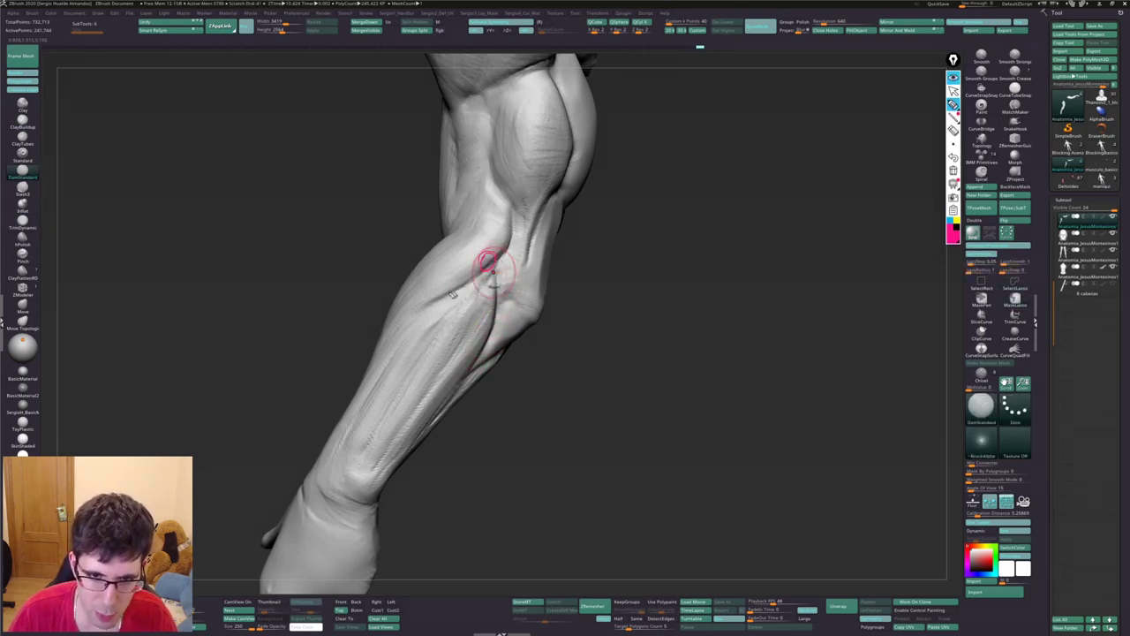
drag(492, 279, 479, 313)
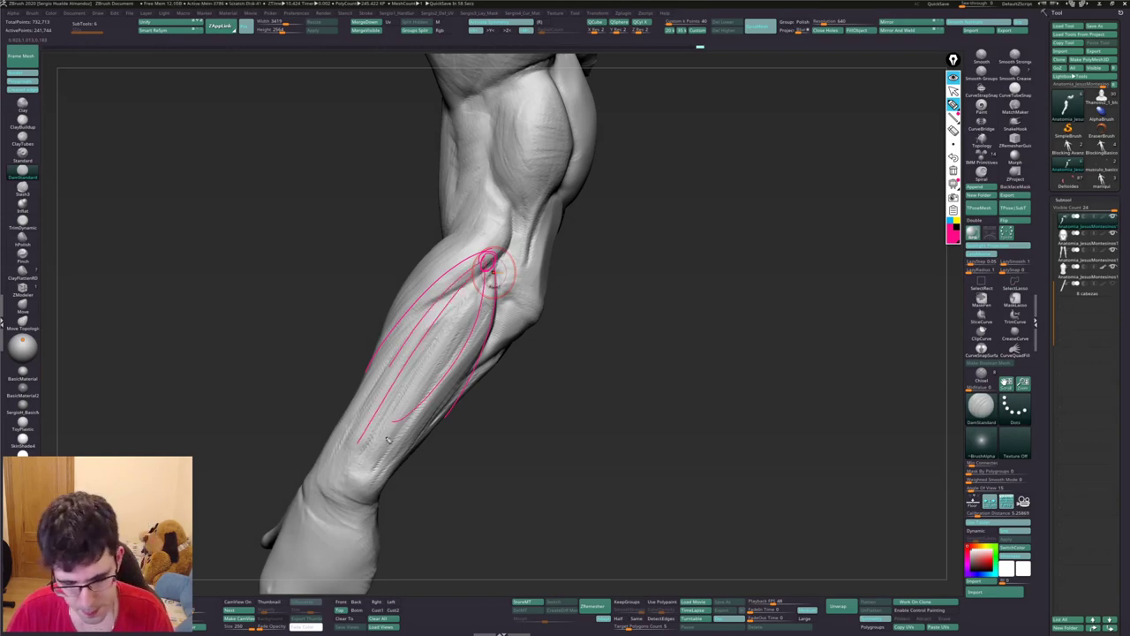
click(488, 264)
mouse_move(547, 292)
mouse_down()
mouse_move(527, 381)
mouse_move(477, 265)
mouse_up()
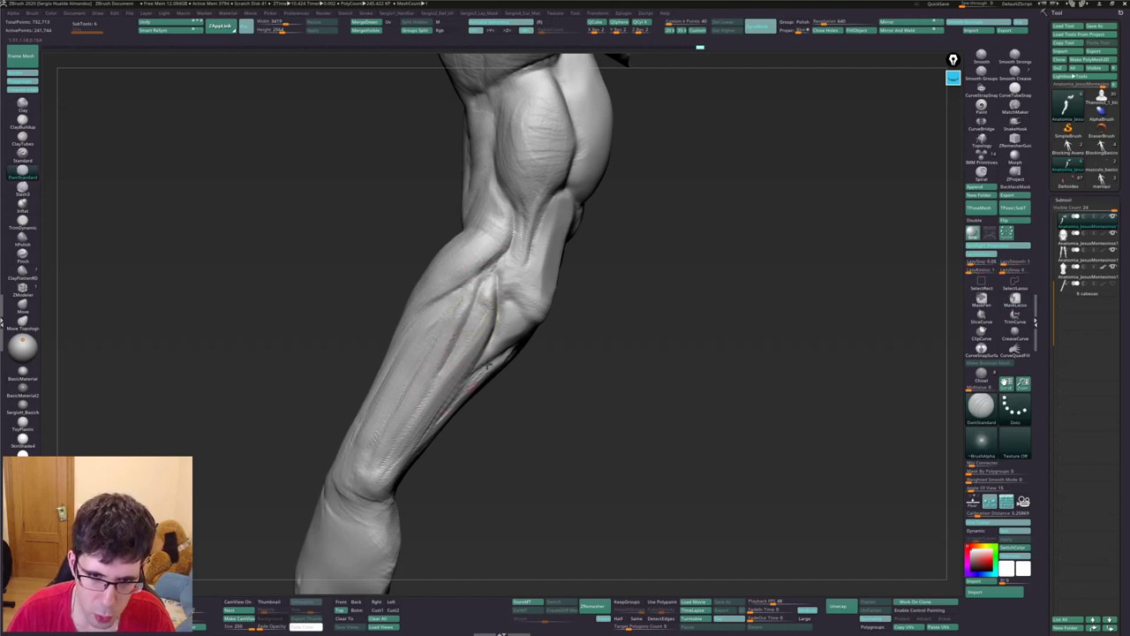
drag(474, 304, 467, 297)
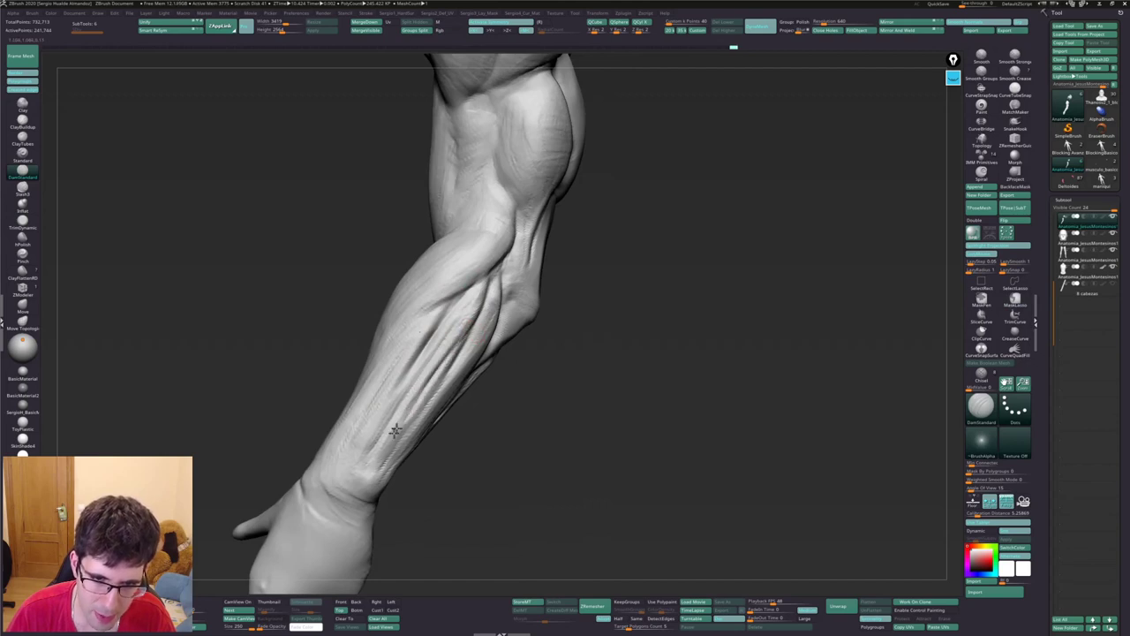
Orbit to a side-on forearm view while switching between Clay and ClayBuildup
mouse_move(465, 351)
right_down()
mouse_move(431, 386)
mouse_move(434, 353)
right_up()
key(b)
key(c)
key(l)
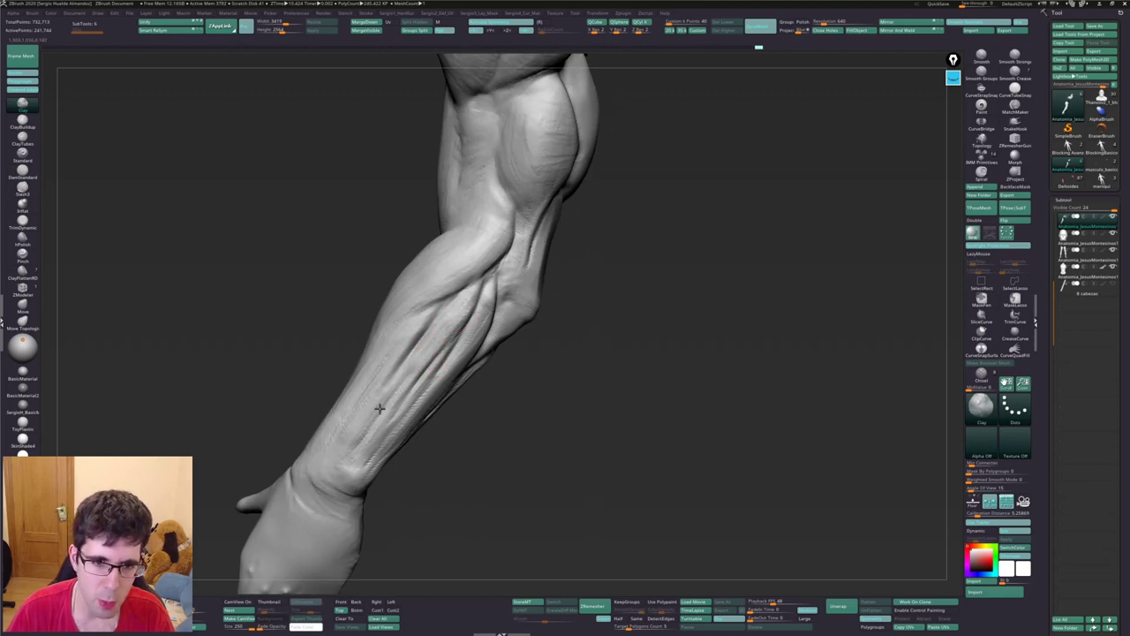
mouse_move(405, 377)
right_down()
mouse_move(468, 349)
mouse_move(492, 286)
right_up()
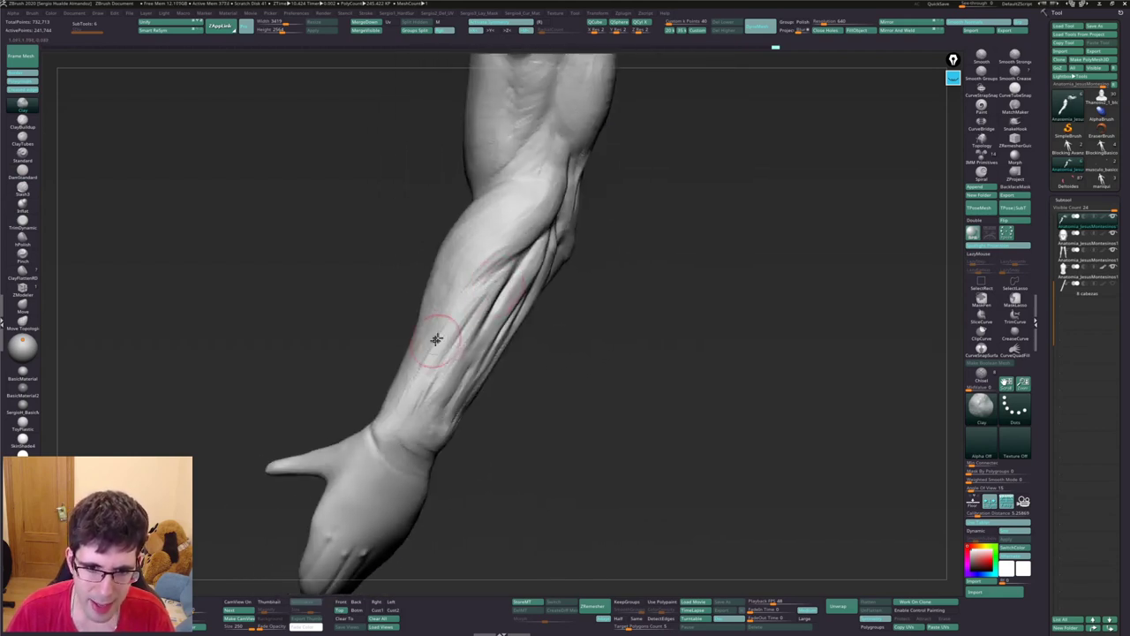
key(b)
key(c)
key(b)
mouse_move(461, 313)
right_down()
mouse_move(480, 315)
mouse_move(454, 327)
right_up()
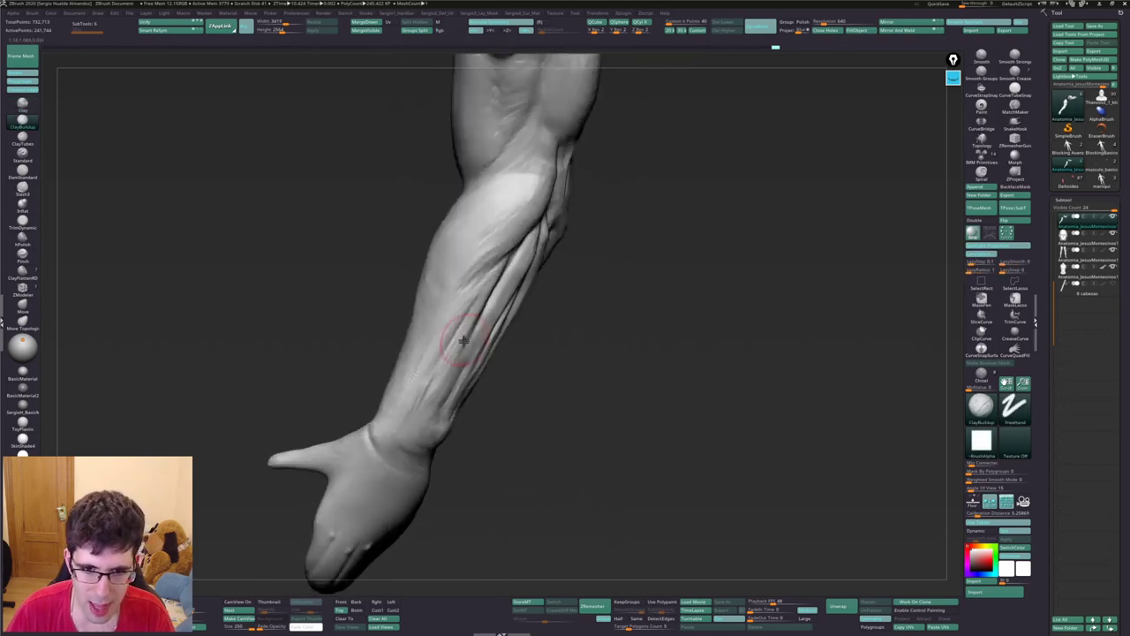
Carve DamStandard groove lines into the lower forearm toward the wrist, then reselect Clay
key(b)
key(d)
key(s)
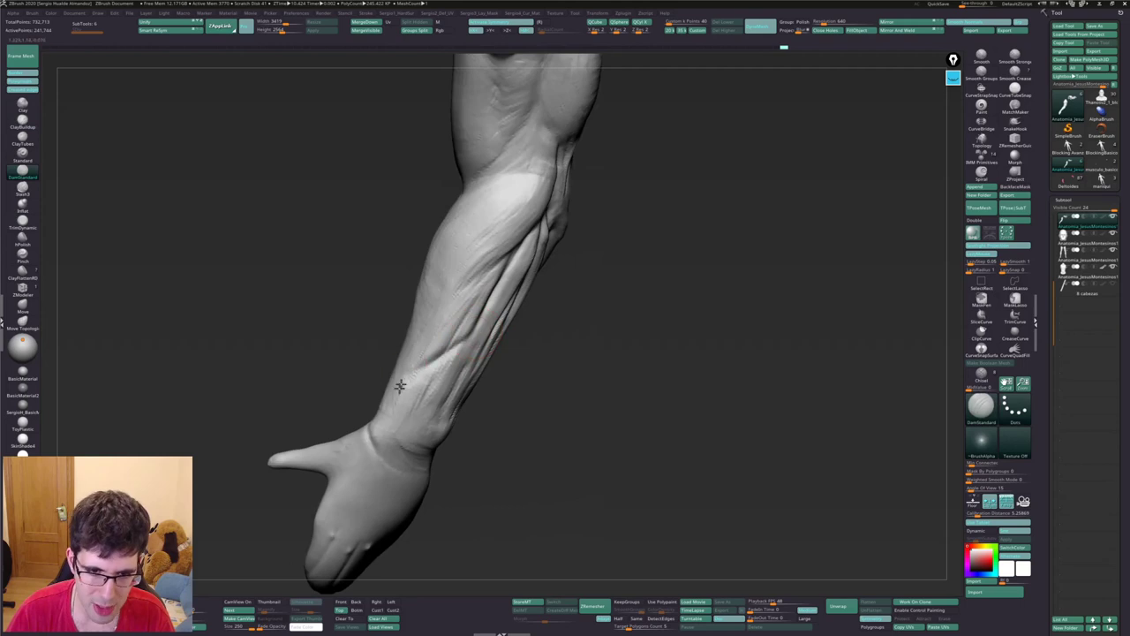
right_drag(451, 393, 451, 385)
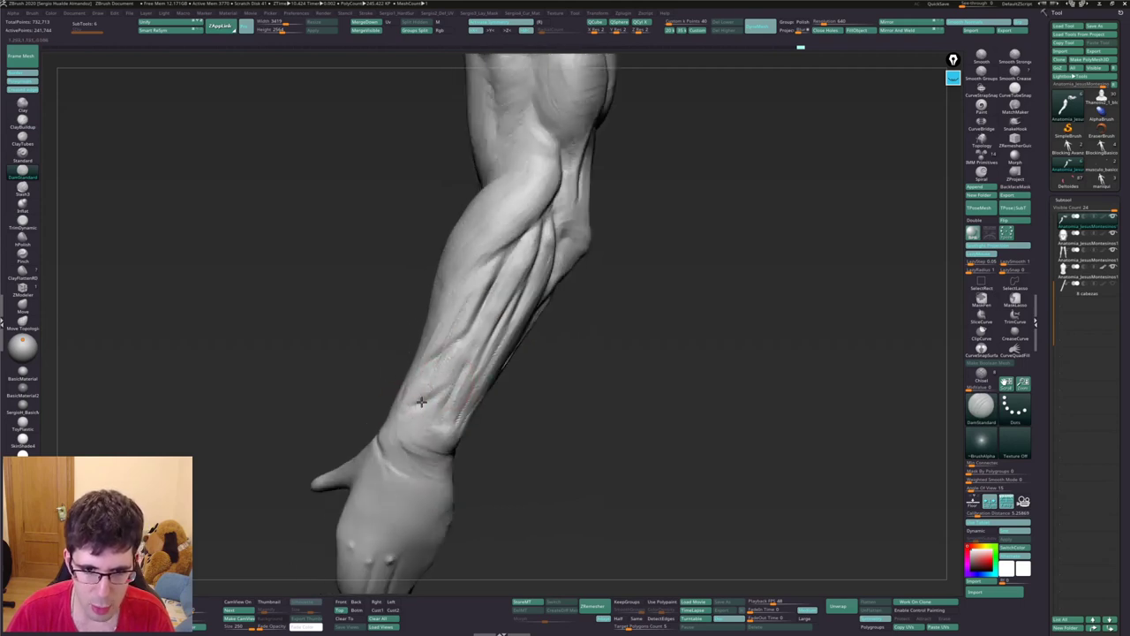
mouse_move(421, 402)
mouse_down()
mouse_move(403, 409)
mouse_move(452, 366)
mouse_up()
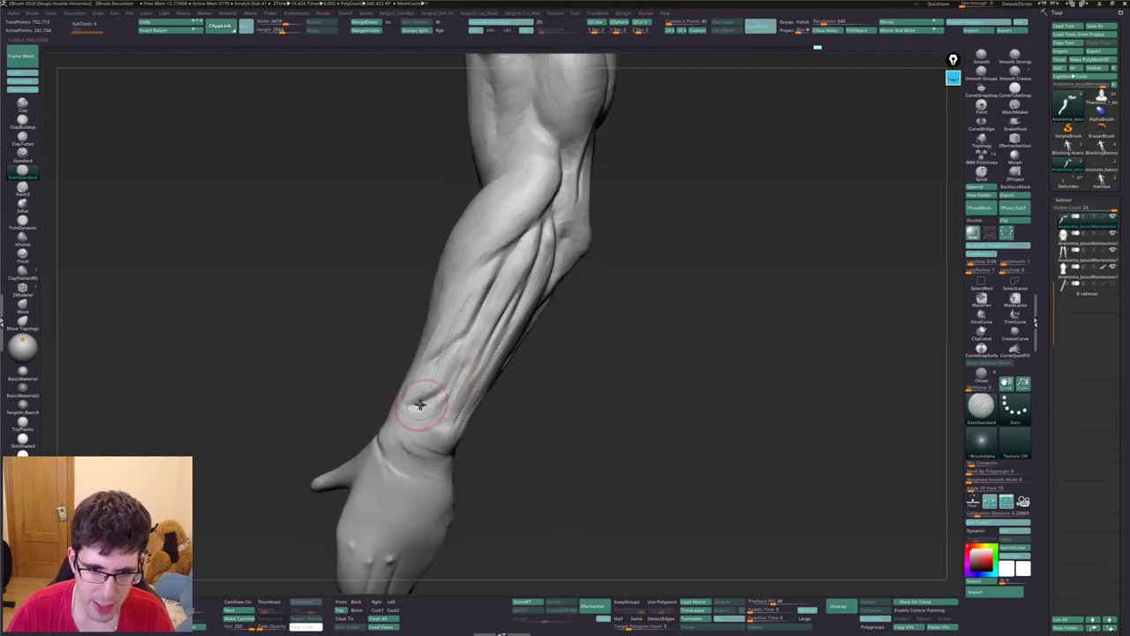
mouse_move(429, 391)
right_down()
mouse_move(404, 396)
mouse_move(449, 364)
mouse_move(447, 331)
mouse_move(473, 303)
mouse_move(494, 309)
mouse_move(445, 332)
mouse_move(439, 321)
mouse_move(457, 355)
mouse_move(453, 345)
right_up()
key(b)
key(c)
key(l)
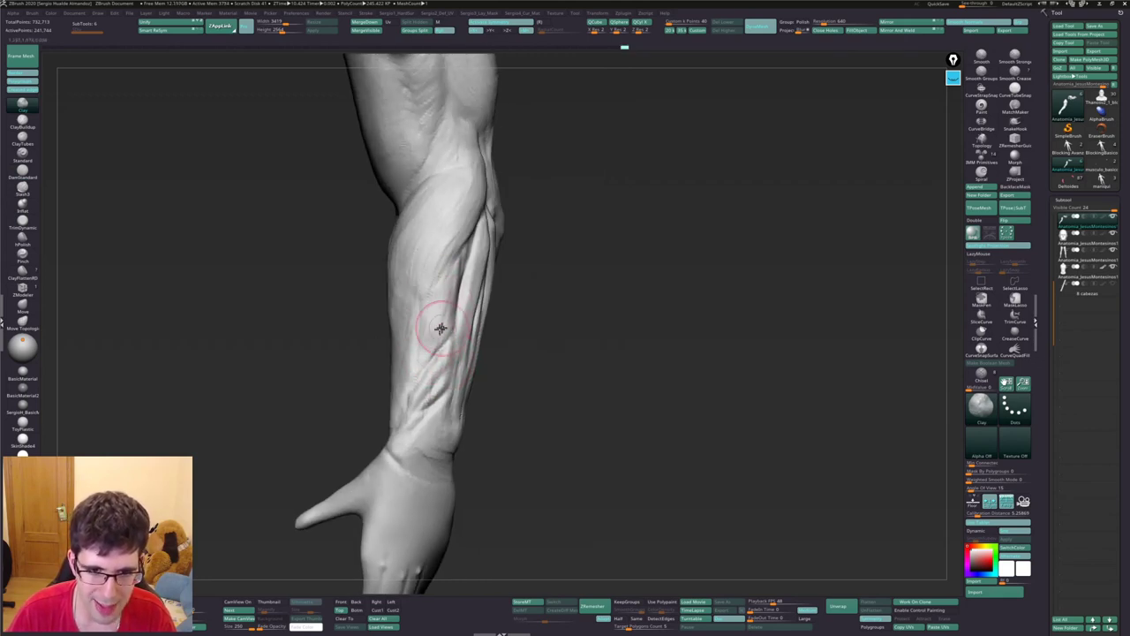
Carve groove lines along the front of the forearm and zoom in on it
mouse_move(445, 301)
right_down()
mouse_move(429, 389)
mouse_move(422, 358)
mouse_move(385, 319)
right_up()
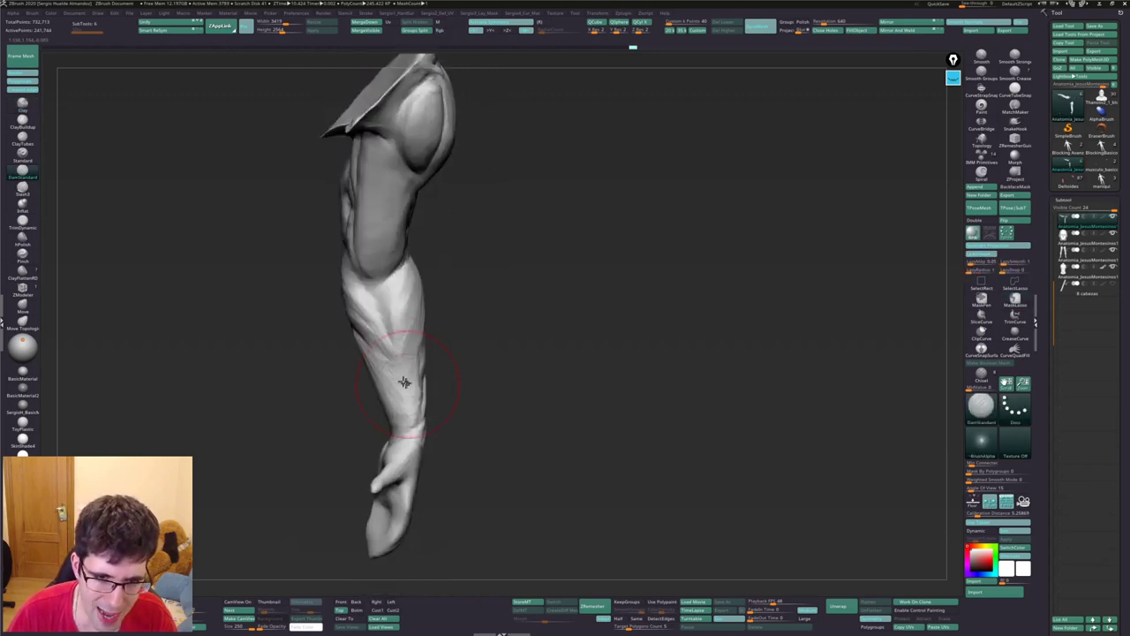
drag(388, 334, 391, 373)
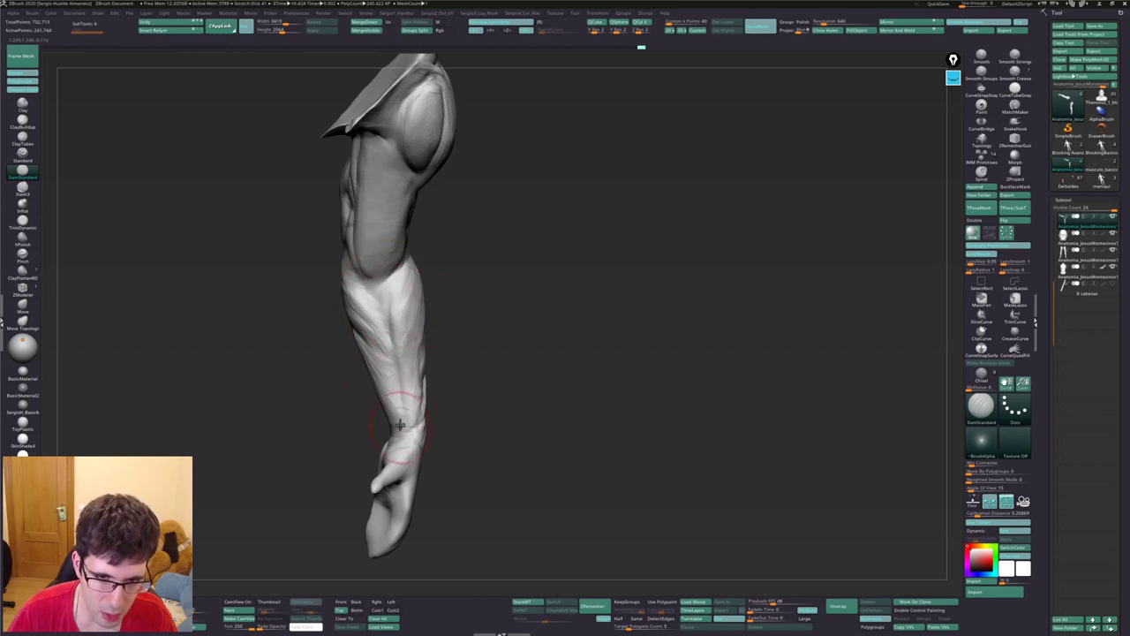
mouse_move(400, 425)
right_down()
mouse_move(414, 285)
mouse_move(434, 306)
mouse_move(462, 297)
mouse_move(423, 310)
right_up()
With the Move brush, check the forearm, biceps and elbow contour from front, side and behind
key(b)
key(m)
key(v)
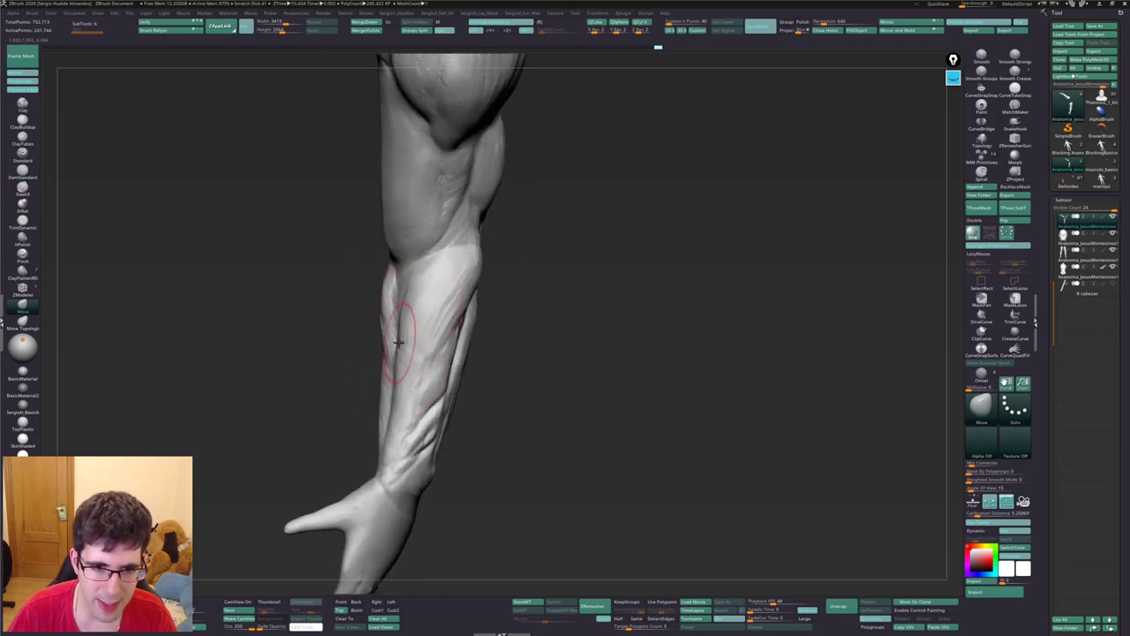
mouse_move(416, 364)
right_down()
mouse_move(397, 366)
mouse_move(405, 386)
right_up()
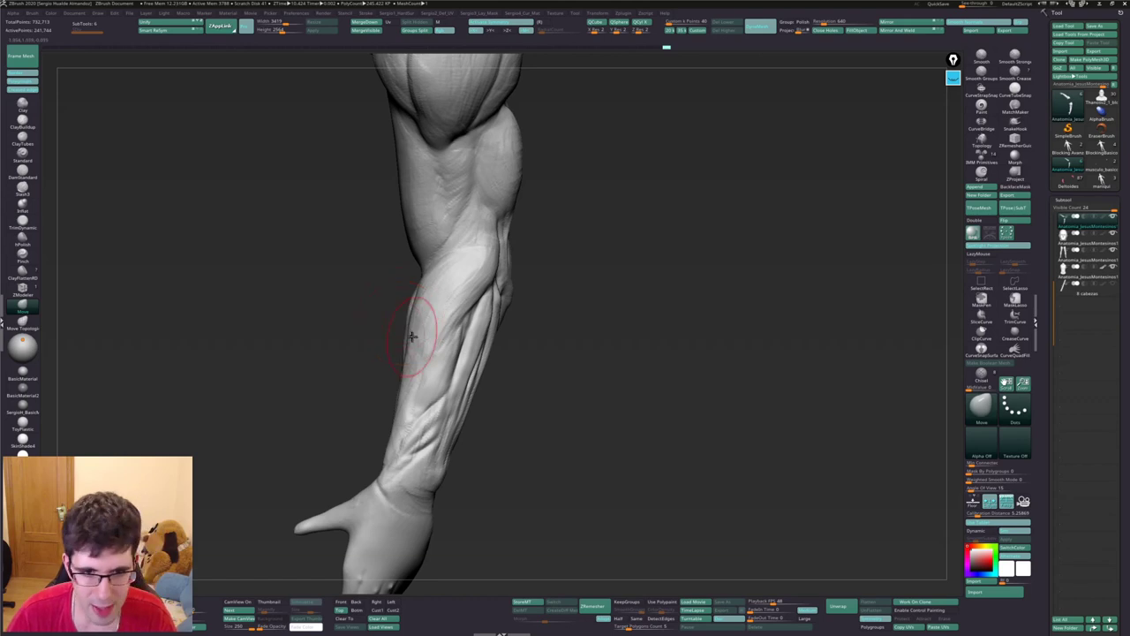
drag(411, 328, 436, 328)
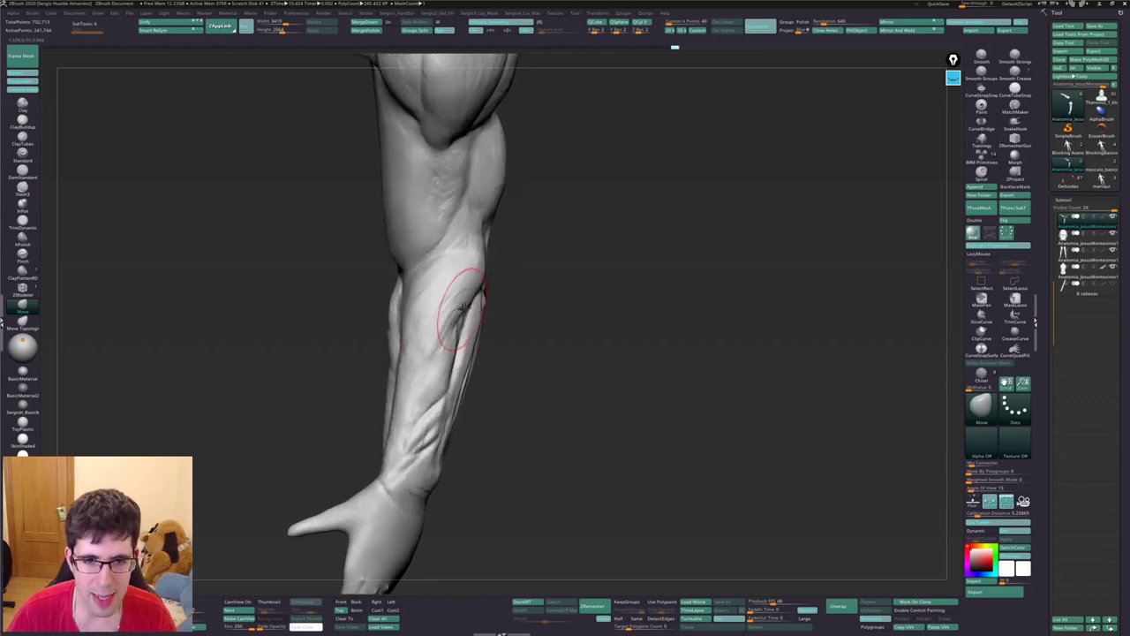
mouse_move(454, 303)
right_down()
mouse_move(385, 297)
mouse_move(379, 315)
right_up()
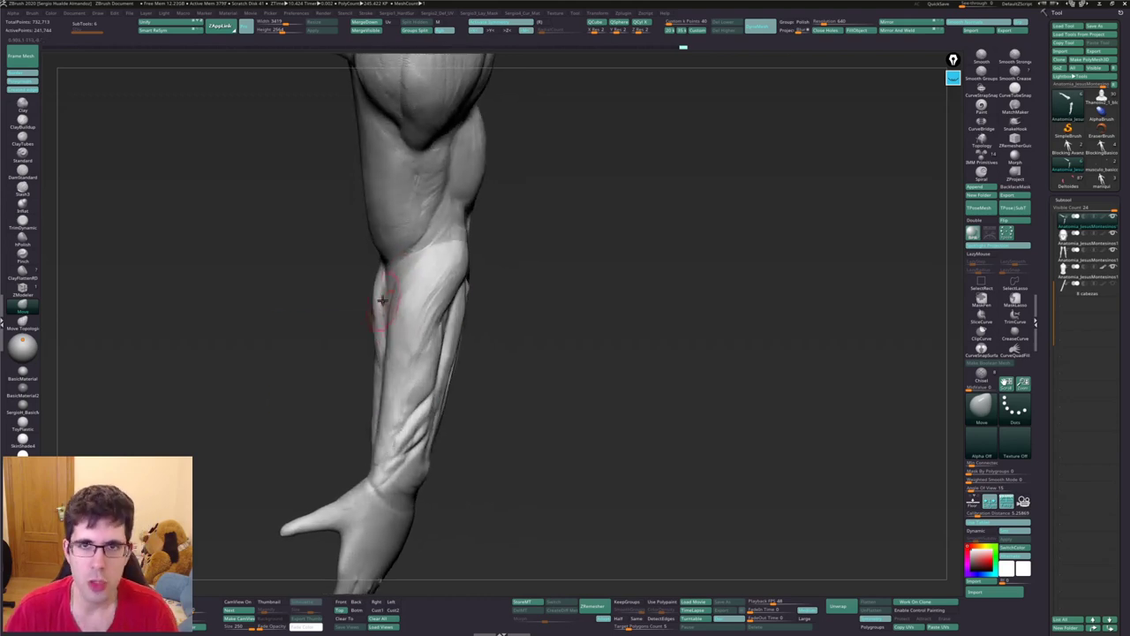
right_drag(452, 297, 430, 275)
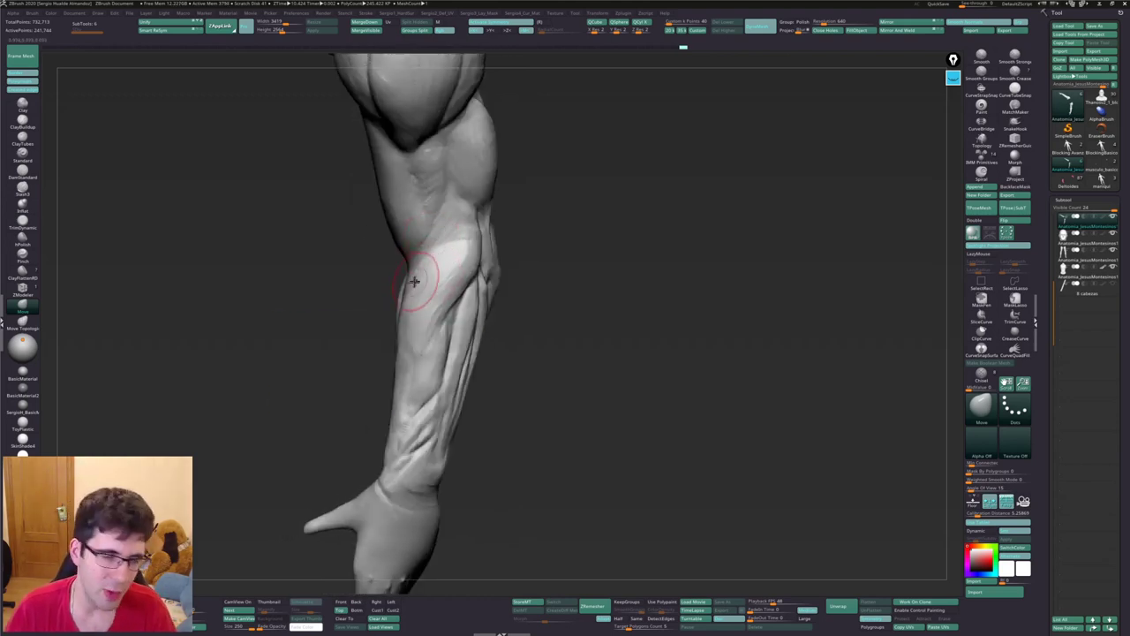
right_drag(426, 282, 430, 293)
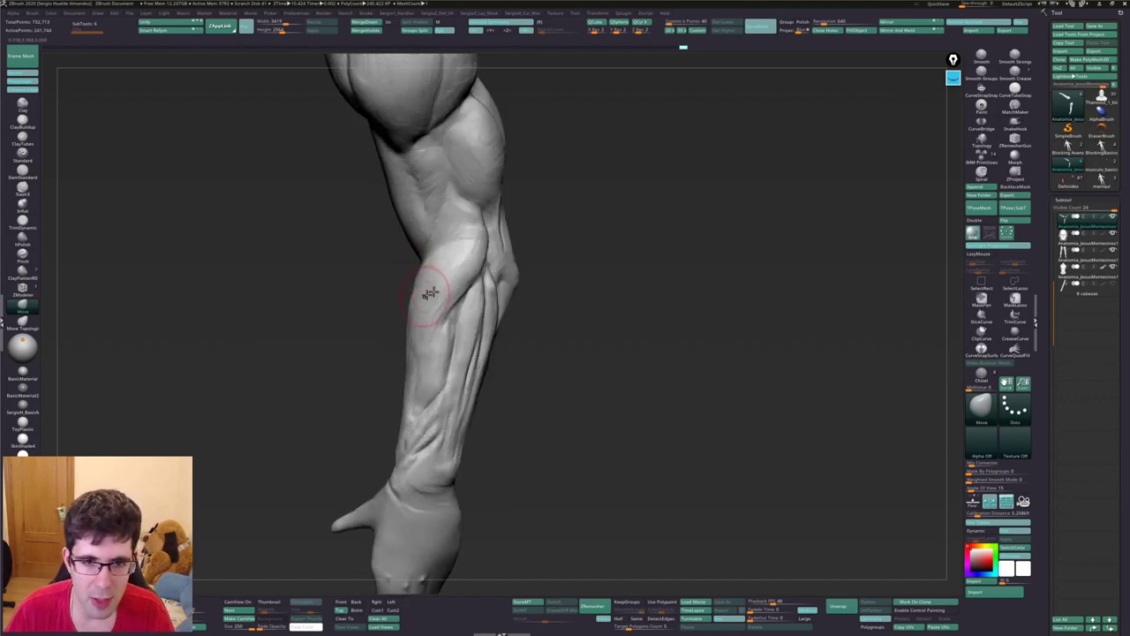
mouse_move(472, 239)
right_down()
mouse_move(477, 226)
mouse_move(454, 267)
right_up()
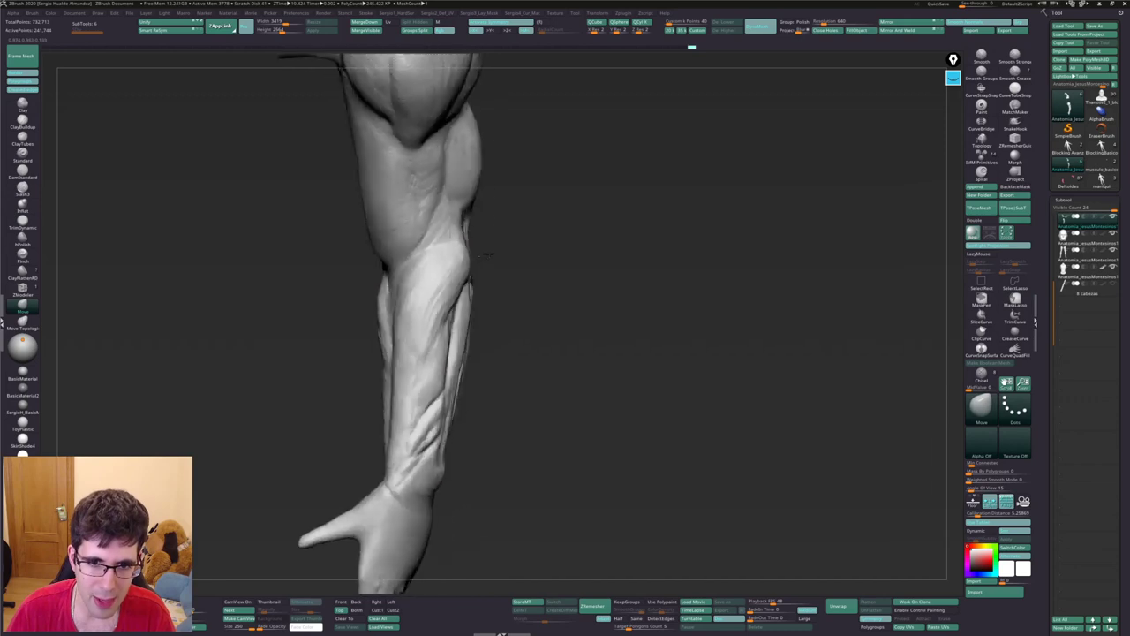
key(s)
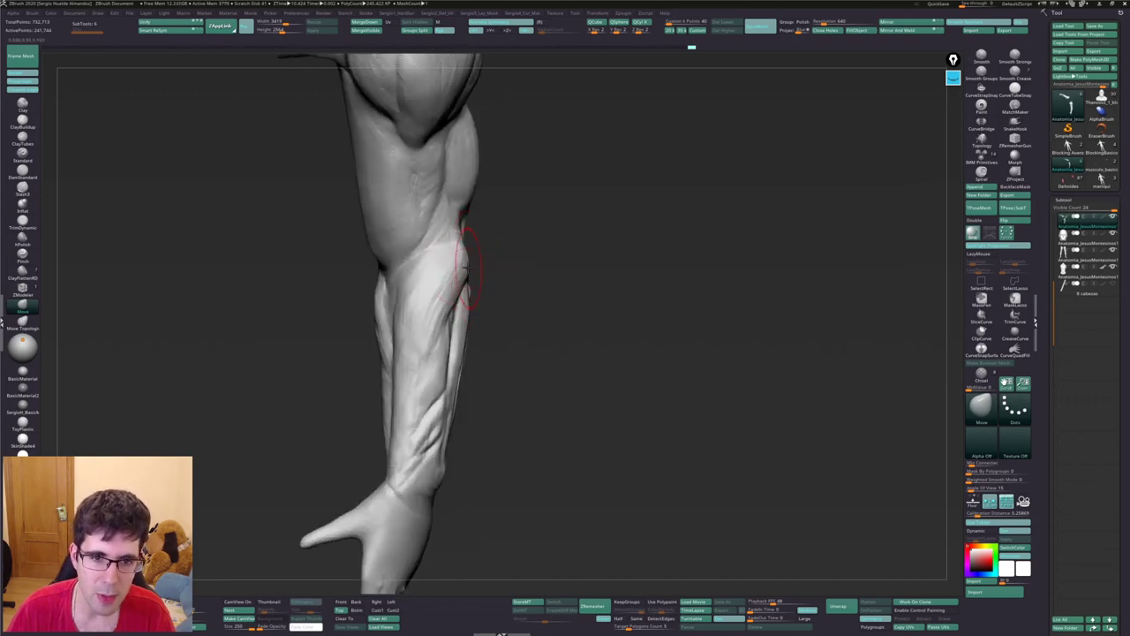
mouse_move(461, 271)
right_down()
mouse_move(437, 269)
mouse_move(428, 334)
right_up()
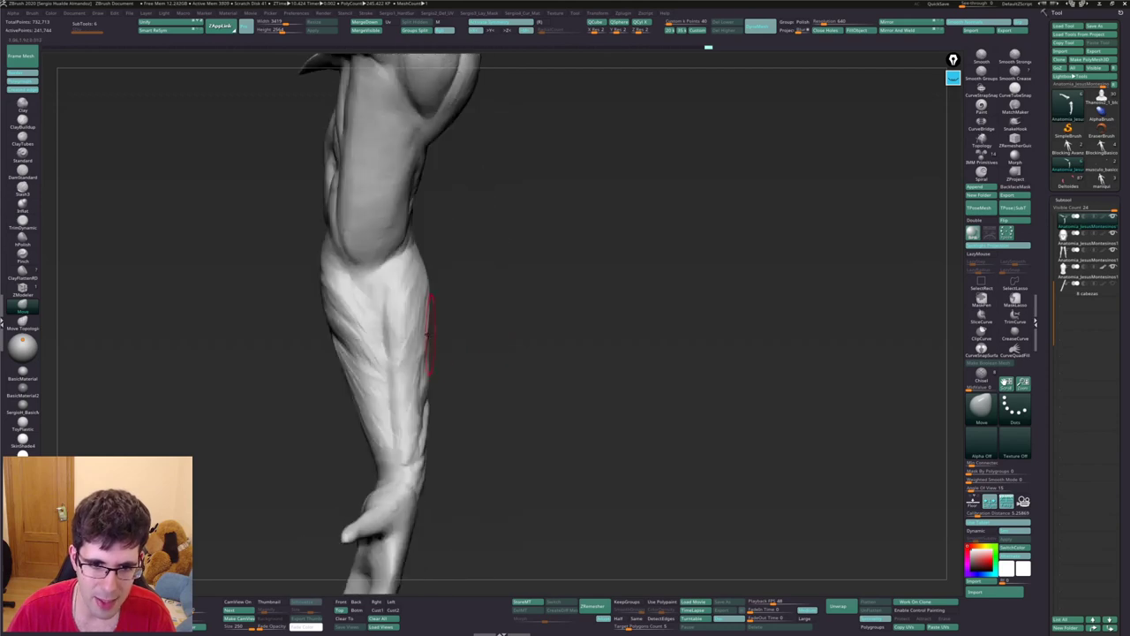
mouse_move(417, 424)
right_down()
mouse_move(440, 419)
mouse_move(472, 329)
mouse_move(512, 294)
mouse_move(513, 265)
mouse_move(492, 277)
right_up()
Add ClayBuildup strokes down the forearm and inner elbow, orbiting from horizontal to upright
key(b)
key(c)
key(b)
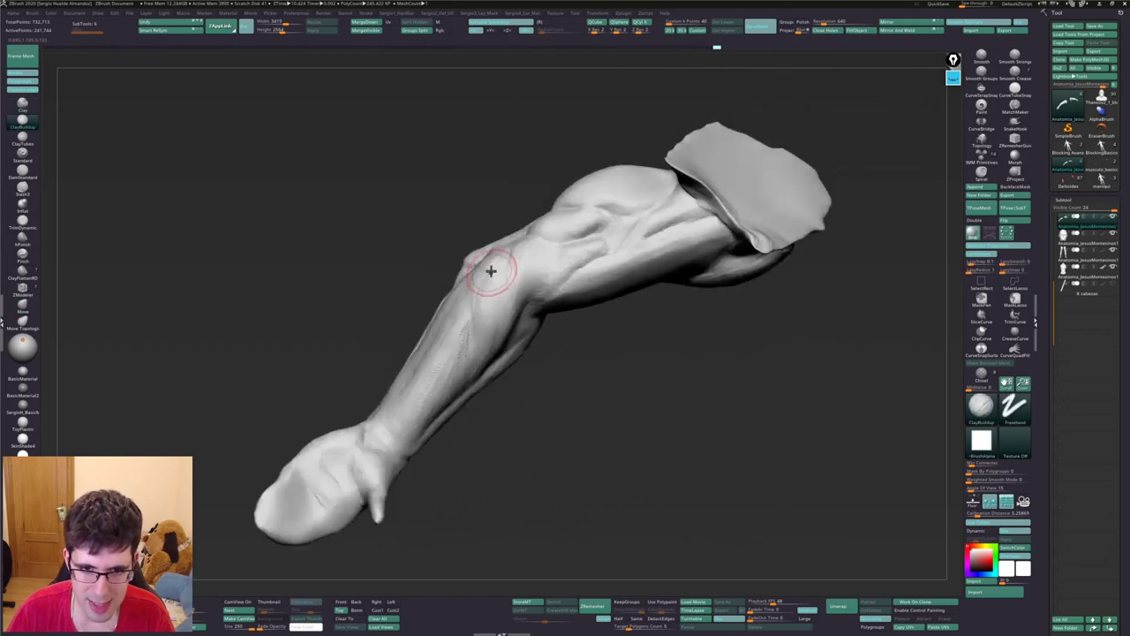
mouse_move(491, 271)
mouse_down()
mouse_move(486, 308)
mouse_move(485, 260)
mouse_up()
mouse_move(494, 302)
right_down()
mouse_move(489, 264)
mouse_move(498, 345)
mouse_move(485, 259)
mouse_move(500, 330)
mouse_move(517, 326)
mouse_move(527, 369)
mouse_move(517, 328)
right_up()
key(b)
key(m)
key(v)
key(b)
key(c)
key(b)
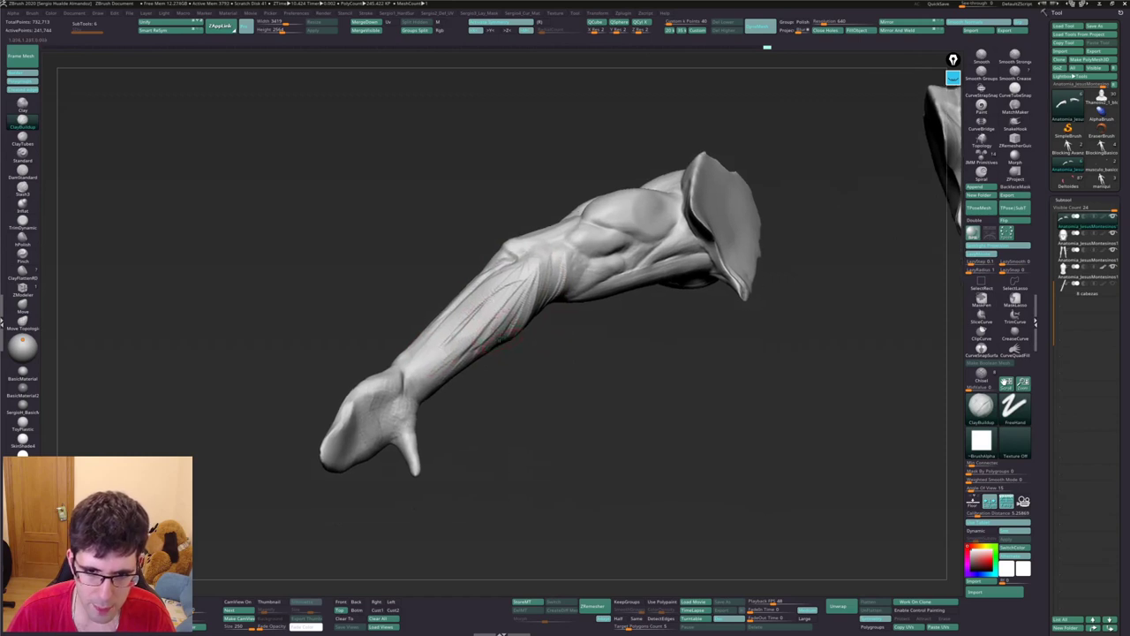
right_drag(434, 393, 512, 303)
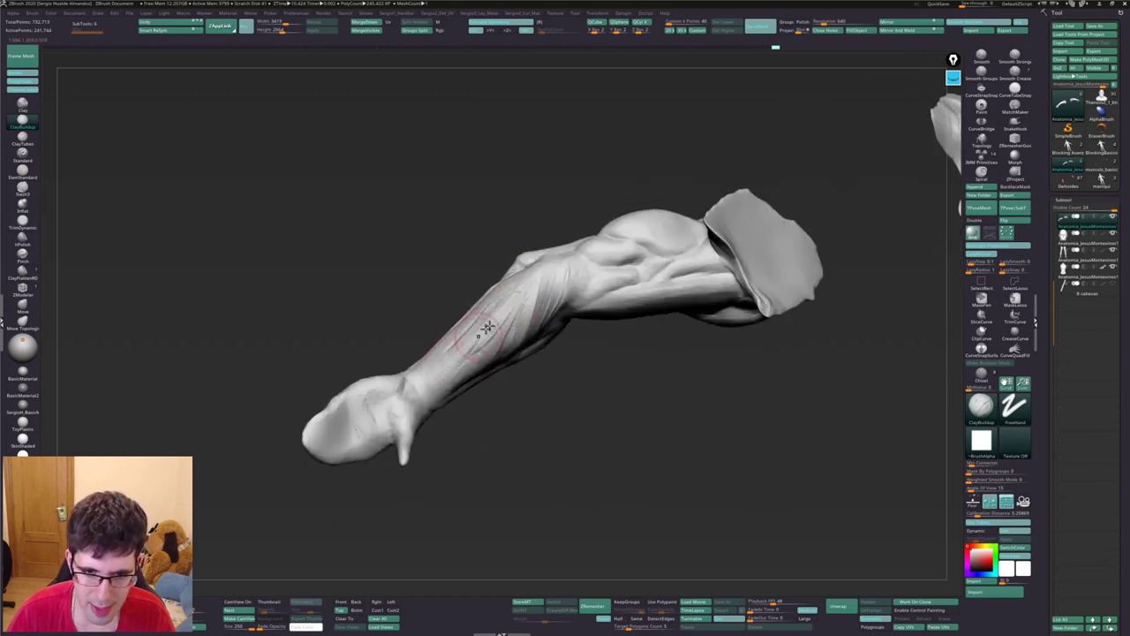
mouse_move(445, 380)
right_down()
mouse_move(509, 284)
mouse_move(478, 307)
mouse_move(491, 306)
right_up()
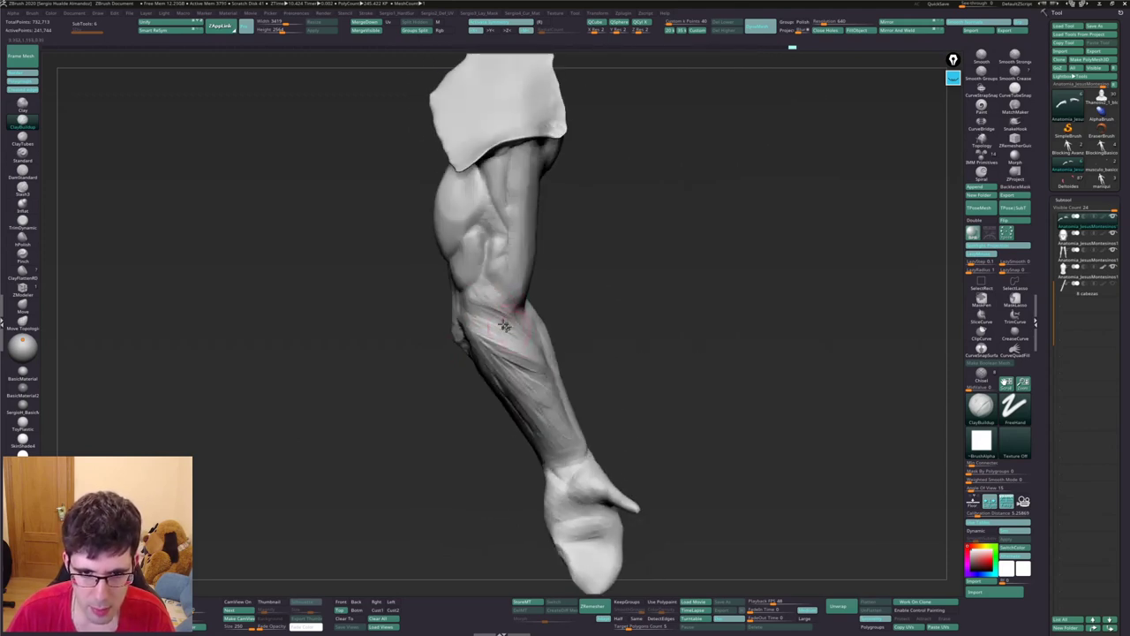
mouse_move(499, 311)
right_down()
mouse_move(520, 322)
mouse_move(528, 346)
mouse_move(526, 336)
mouse_move(501, 351)
mouse_move(504, 377)
mouse_move(489, 372)
mouse_move(497, 391)
mouse_move(451, 358)
mouse_move(468, 393)
right_up()
Push the forearm surface into a cleaner shape with the Move brush at a reduced size
key(b)
key(m)
key(v)
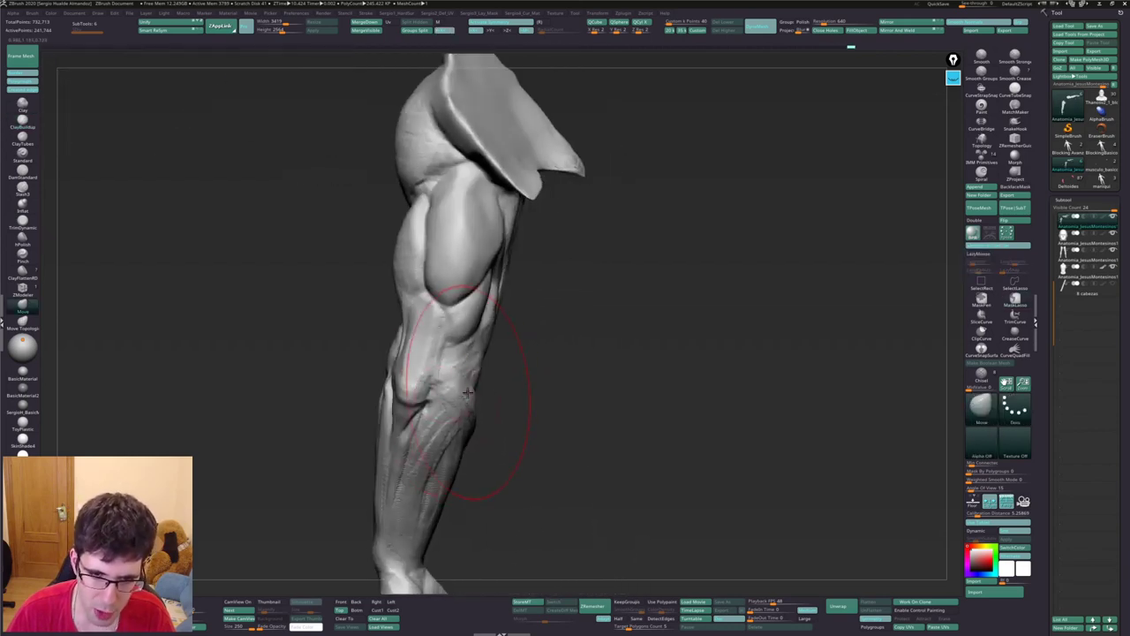
drag(464, 407, 470, 390)
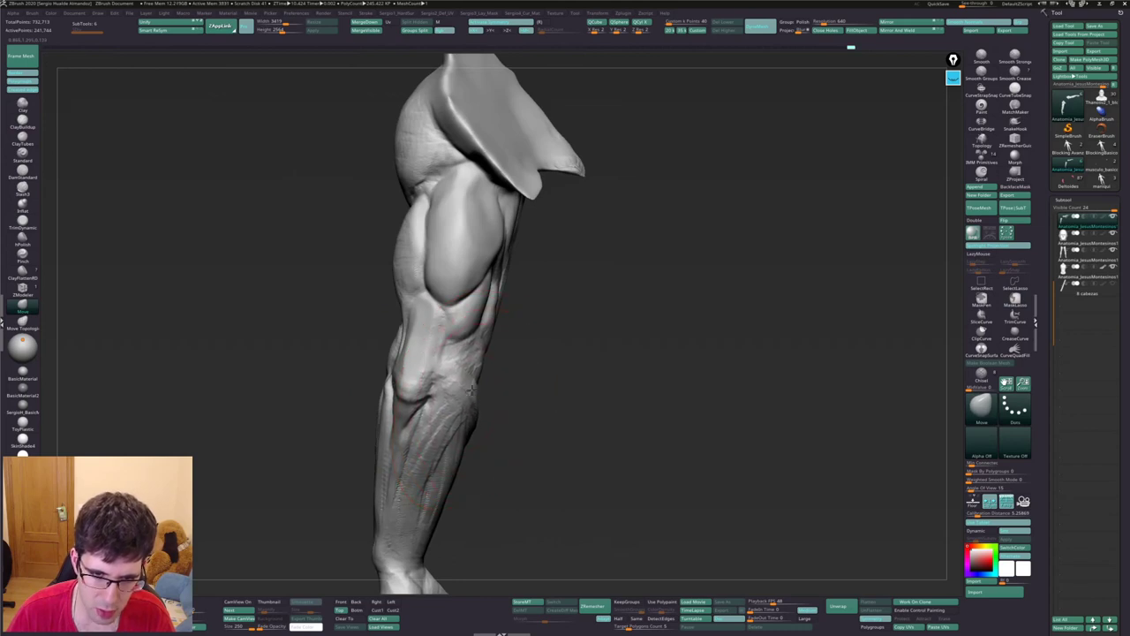
right_drag(477, 403, 486, 351)
key(s)
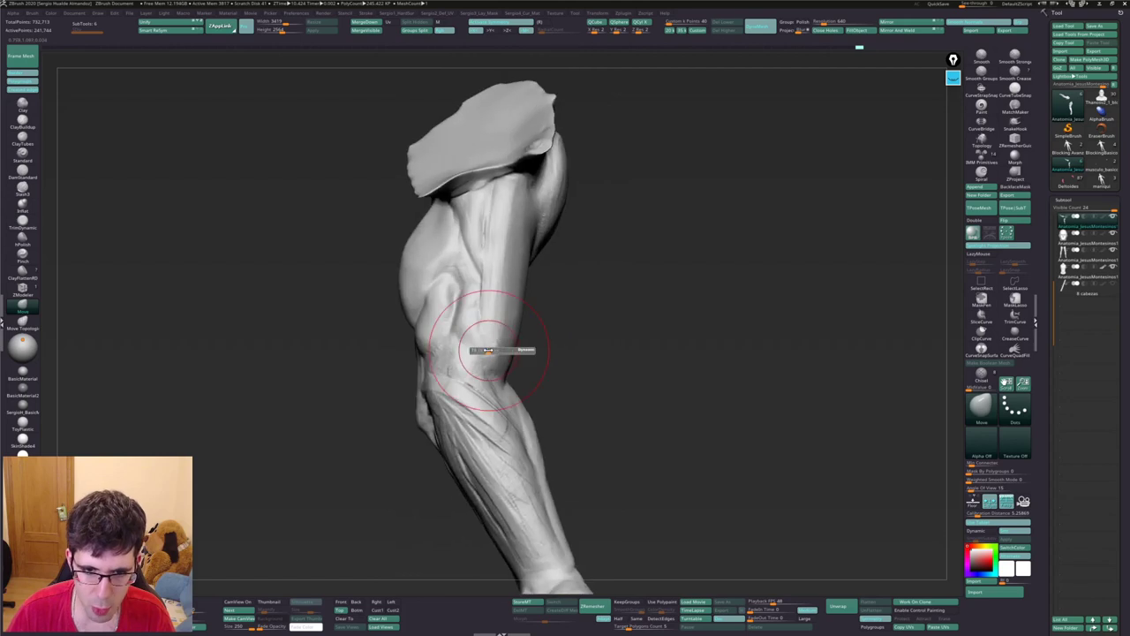
drag(487, 351, 481, 347)
Build up clay on the upper arm around the elbow with ClayBuildup
key(b)
key(c)
key(b)
right_drag(476, 356, 463, 371)
key(s)
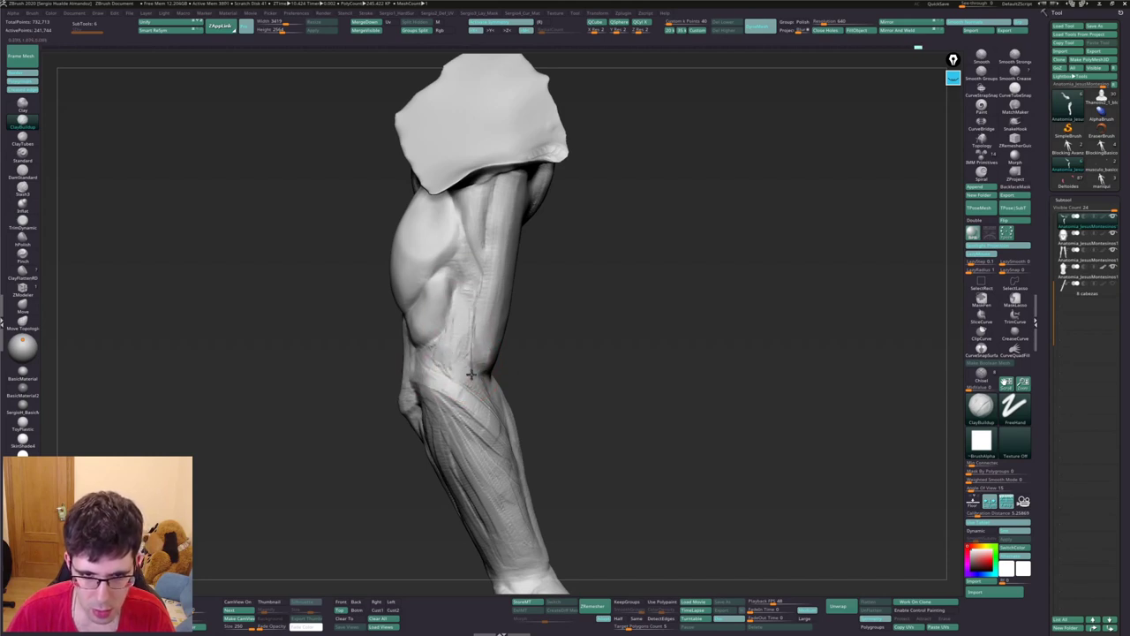
right_drag(432, 355, 454, 336)
mouse_move(501, 395)
right_down()
mouse_move(527, 415)
mouse_move(537, 385)
mouse_move(477, 369)
right_up()
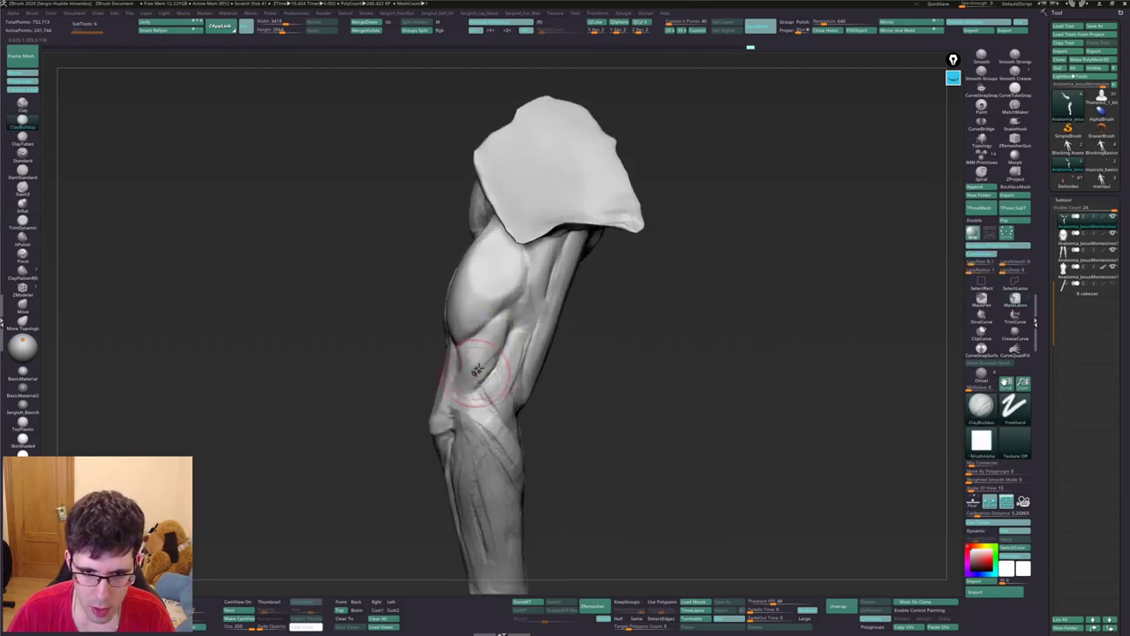
mouse_move(501, 324)
right_down()
mouse_move(466, 344)
mouse_move(469, 395)
right_up()
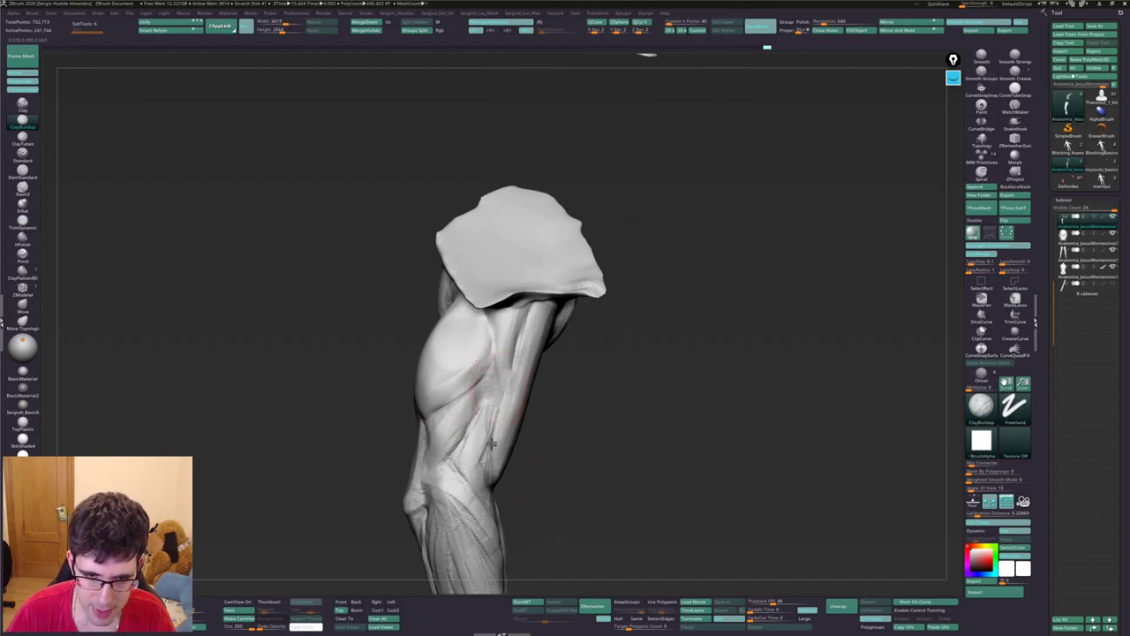
Carve fine crease lines at the wrist with DamStandard, orbiting toward the hand
key(b)
key(d)
key(s)
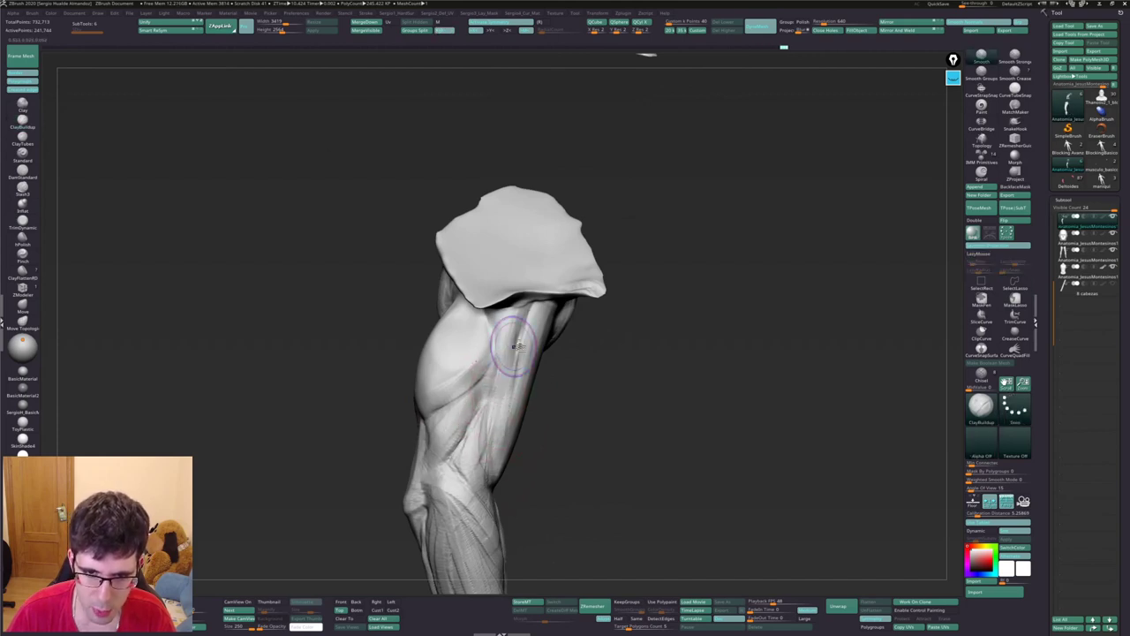
mouse_move(513, 354)
right_down()
mouse_move(492, 356)
mouse_move(517, 382)
mouse_move(505, 416)
mouse_move(434, 418)
mouse_move(391, 379)
mouse_move(424, 349)
mouse_move(450, 362)
mouse_move(467, 399)
mouse_move(457, 371)
mouse_move(498, 373)
mouse_move(480, 315)
mouse_move(486, 353)
right_up()
Refine the wrist and thumb, alternating DamStandard creases with Move brush adjustments
key(b)
key(d)
key(s)
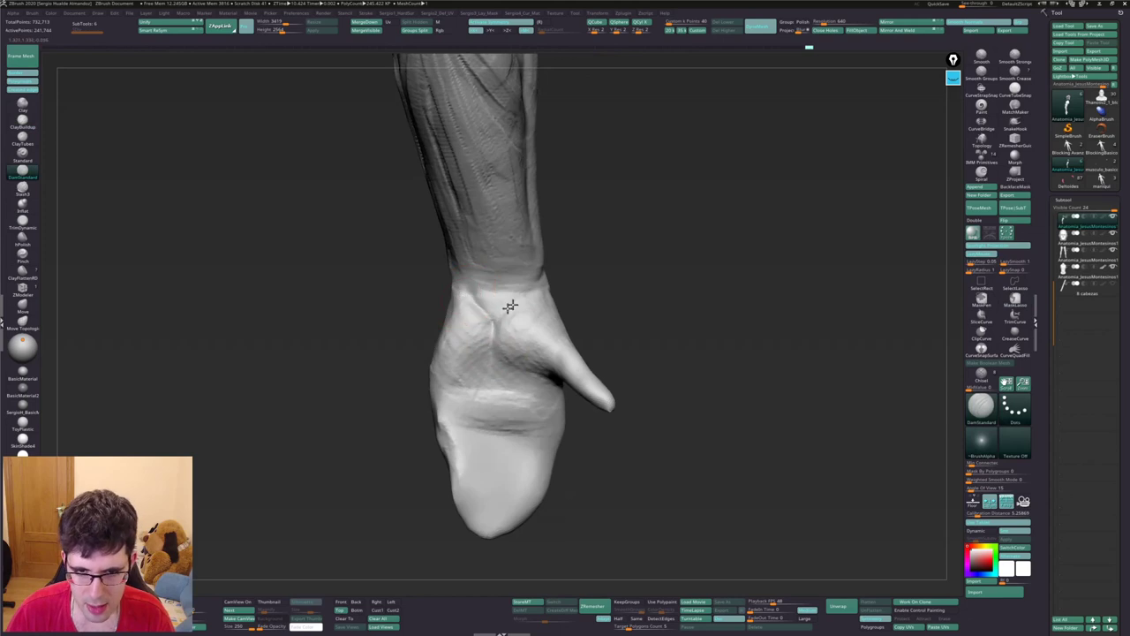
mouse_move(499, 377)
right_down()
mouse_move(496, 306)
mouse_move(489, 324)
mouse_move(559, 323)
mouse_move(508, 340)
mouse_move(550, 353)
mouse_move(512, 340)
mouse_move(536, 323)
mouse_move(542, 341)
mouse_move(530, 349)
mouse_move(558, 360)
mouse_move(539, 373)
mouse_move(517, 377)
mouse_move(530, 373)
mouse_move(517, 374)
mouse_move(504, 337)
right_up()
key(b)
key(m)
key(v)
key(b)
key(d)
key(s)
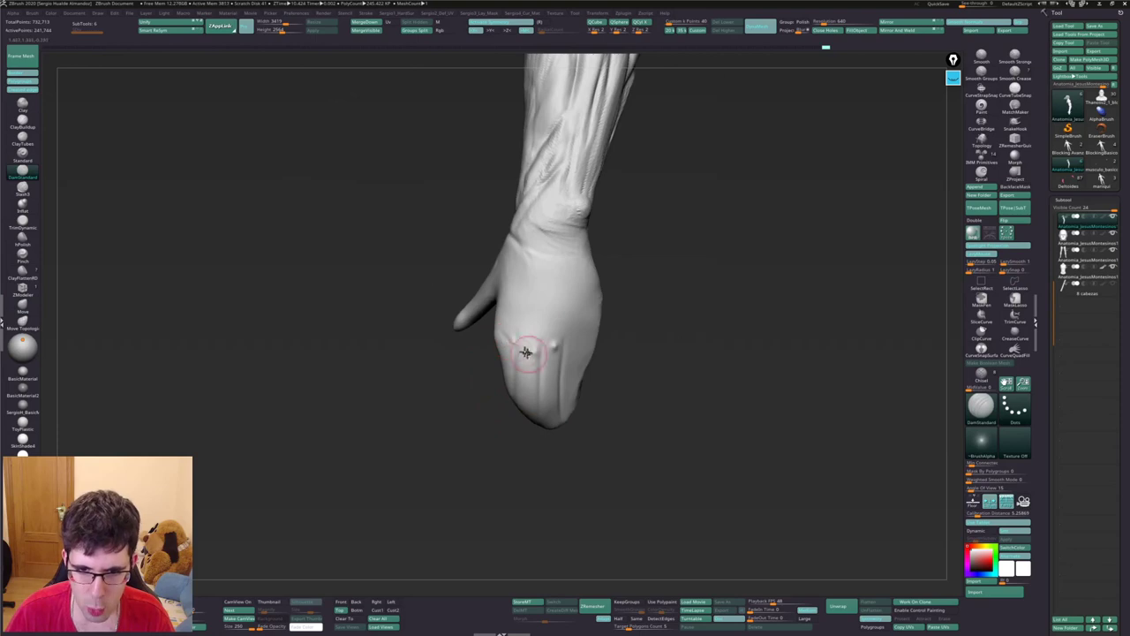
mouse_move(580, 332)
right_down()
mouse_move(565, 327)
mouse_move(596, 329)
right_up()
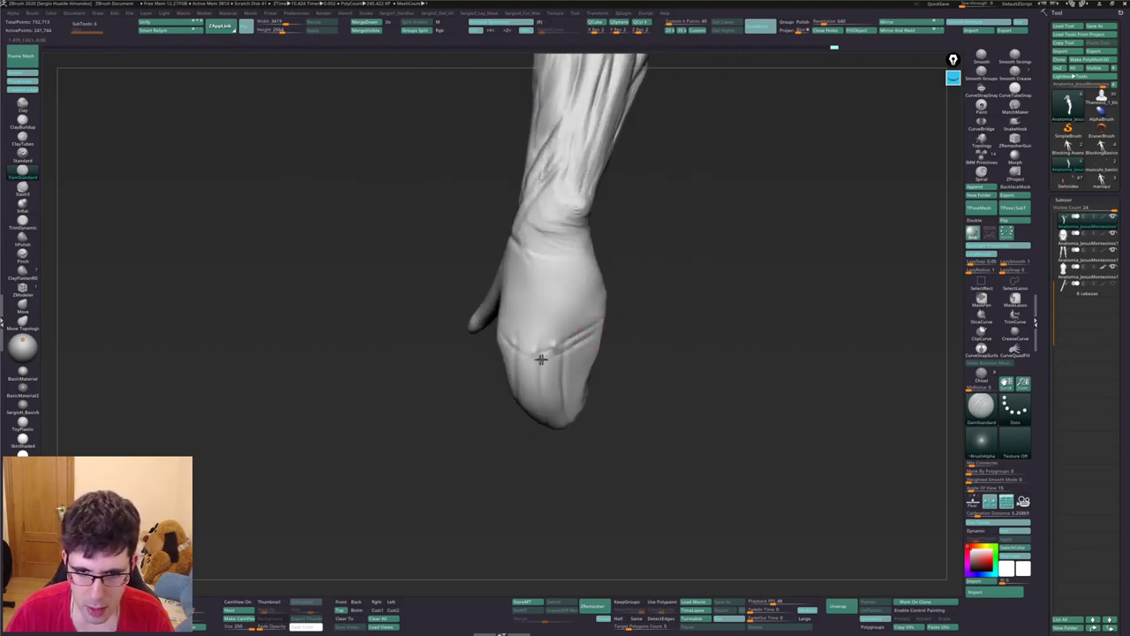
Adjust the hand and fingertips with the Move and Inflate brushes, reviewing the forearm and upper arm
key(b)
key(m)
key(v)
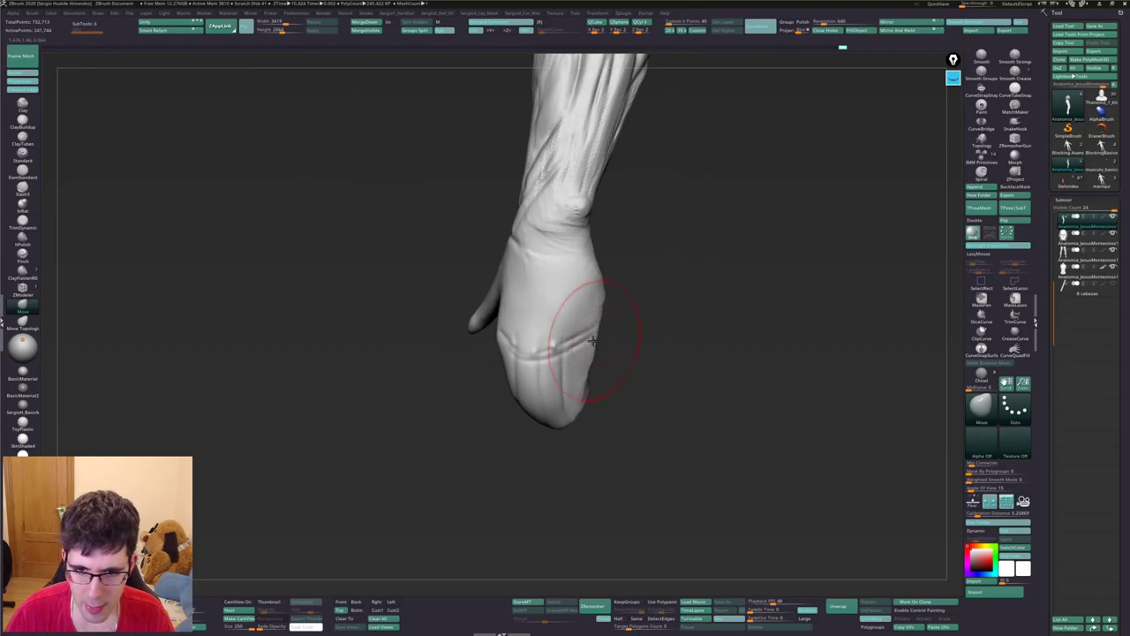
key(s)
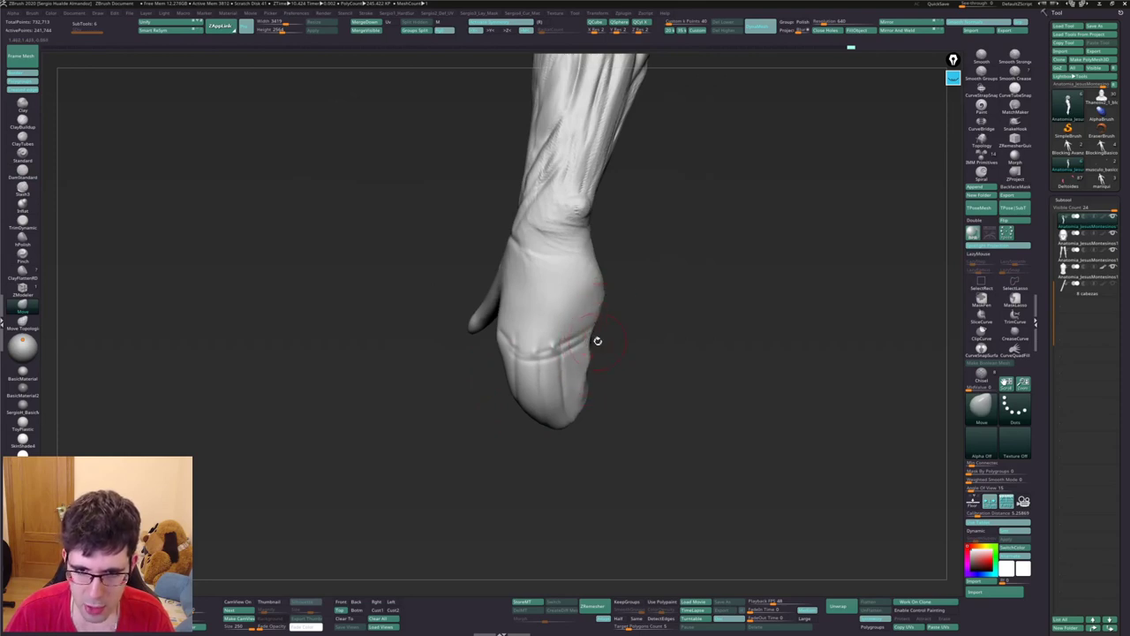
mouse_move(597, 339)
right_down()
mouse_move(544, 371)
mouse_move(576, 341)
right_up()
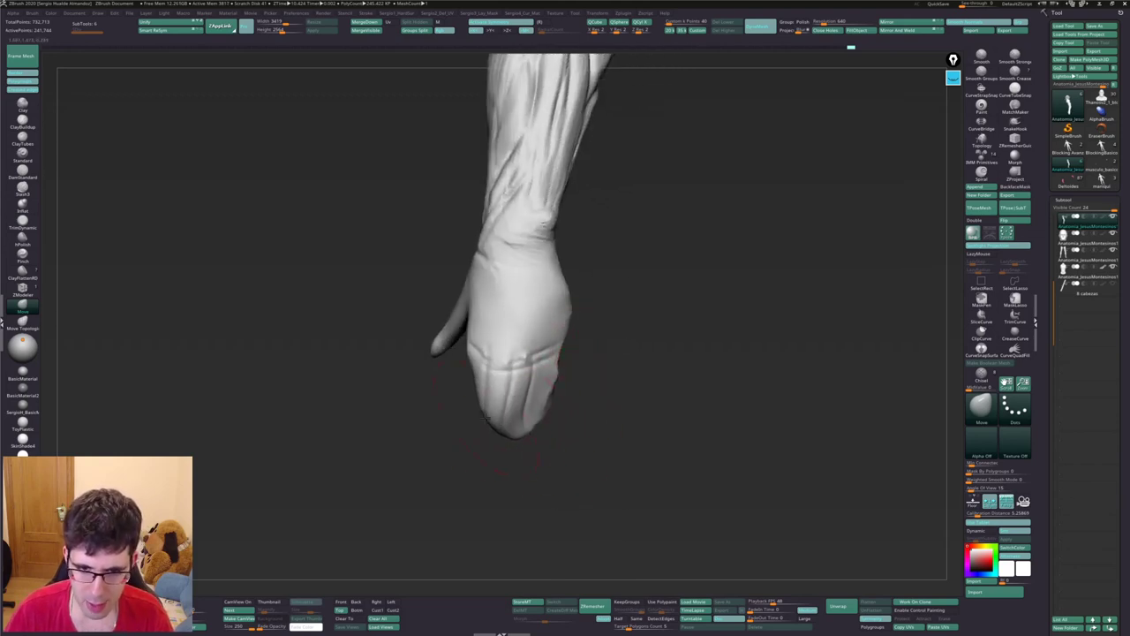
right_drag(494, 413, 484, 403)
key(i)
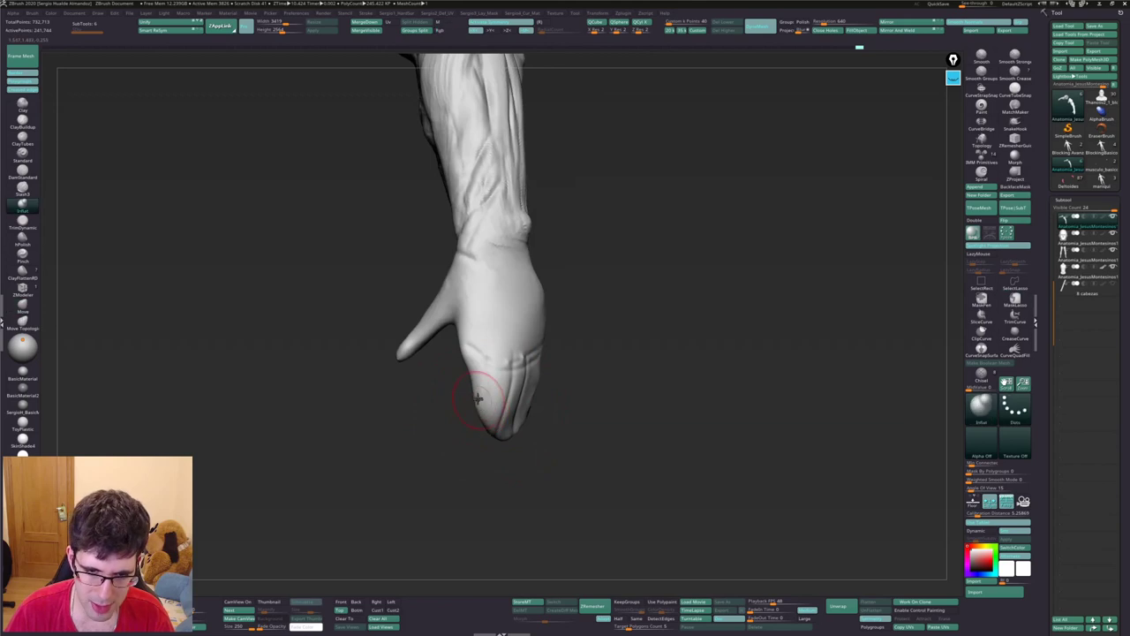
key(m)
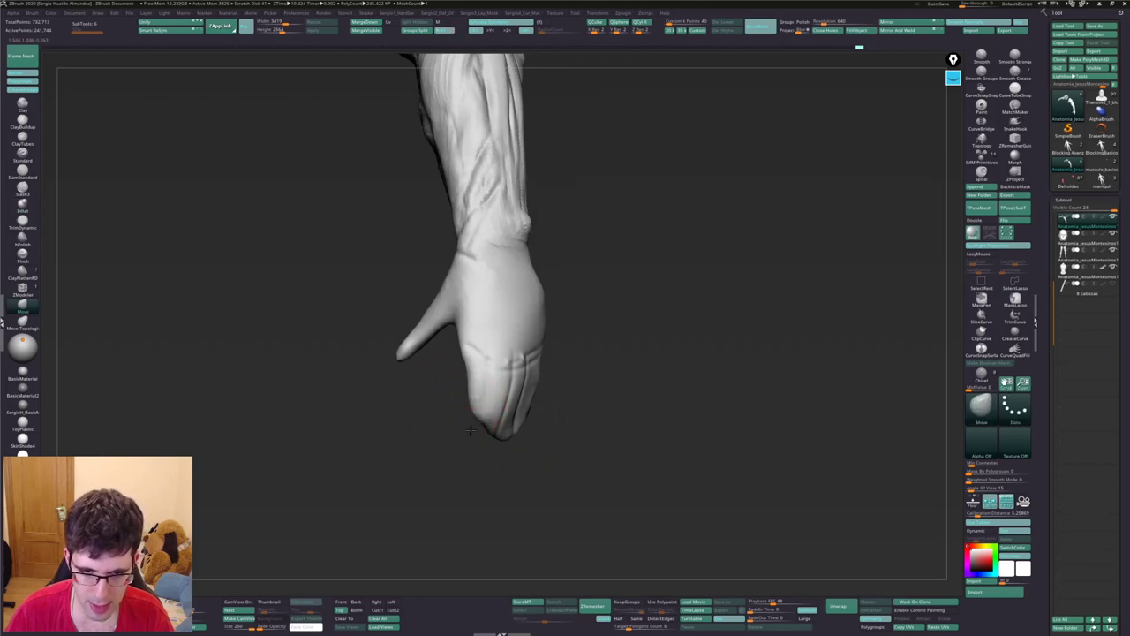
right_drag(477, 423, 492, 442)
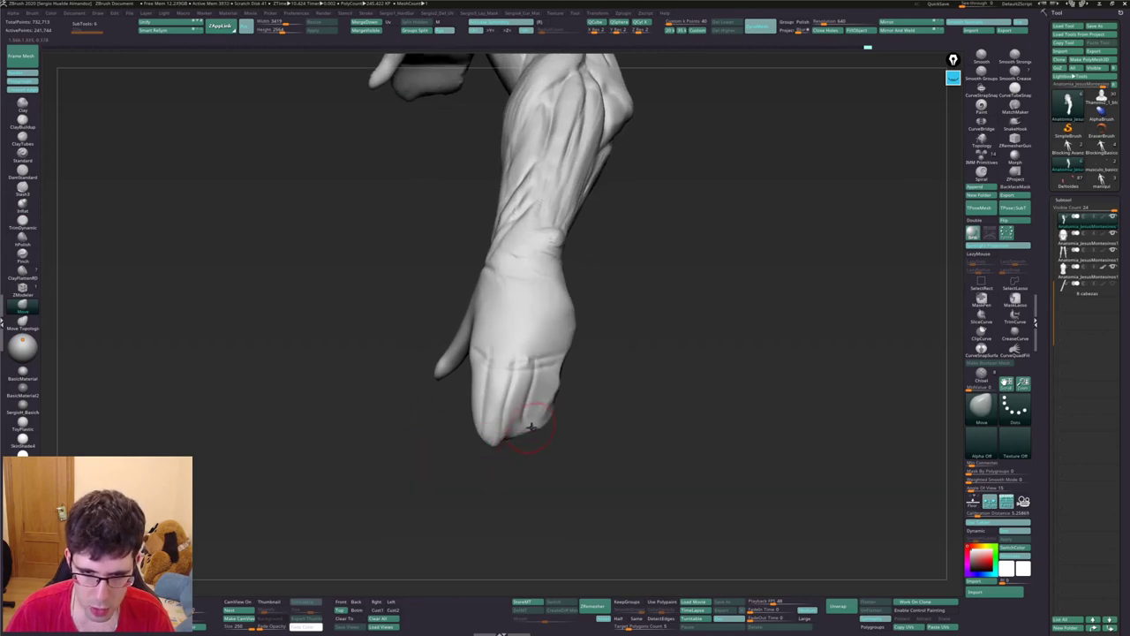
mouse_move(567, 408)
mouse_down()
mouse_move(558, 395)
mouse_move(537, 406)
mouse_up()
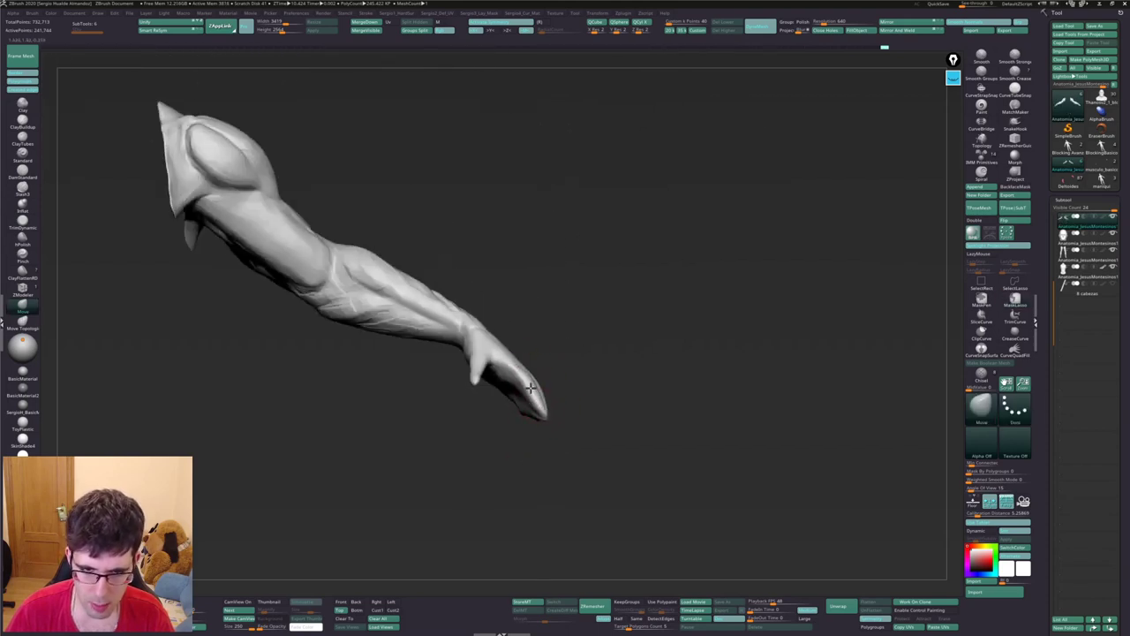
mouse_move(484, 393)
mouse_down()
mouse_move(504, 373)
mouse_move(517, 378)
mouse_up()
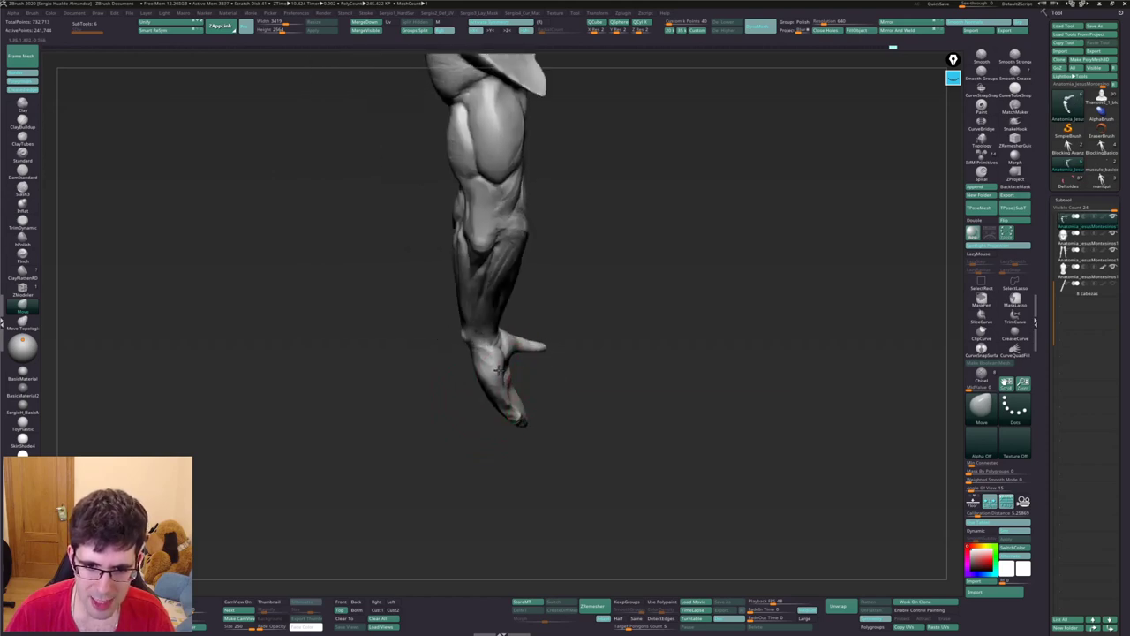
mouse_move(490, 398)
mouse_down()
mouse_move(479, 379)
mouse_move(545, 347)
mouse_move(560, 315)
mouse_move(530, 327)
mouse_up()
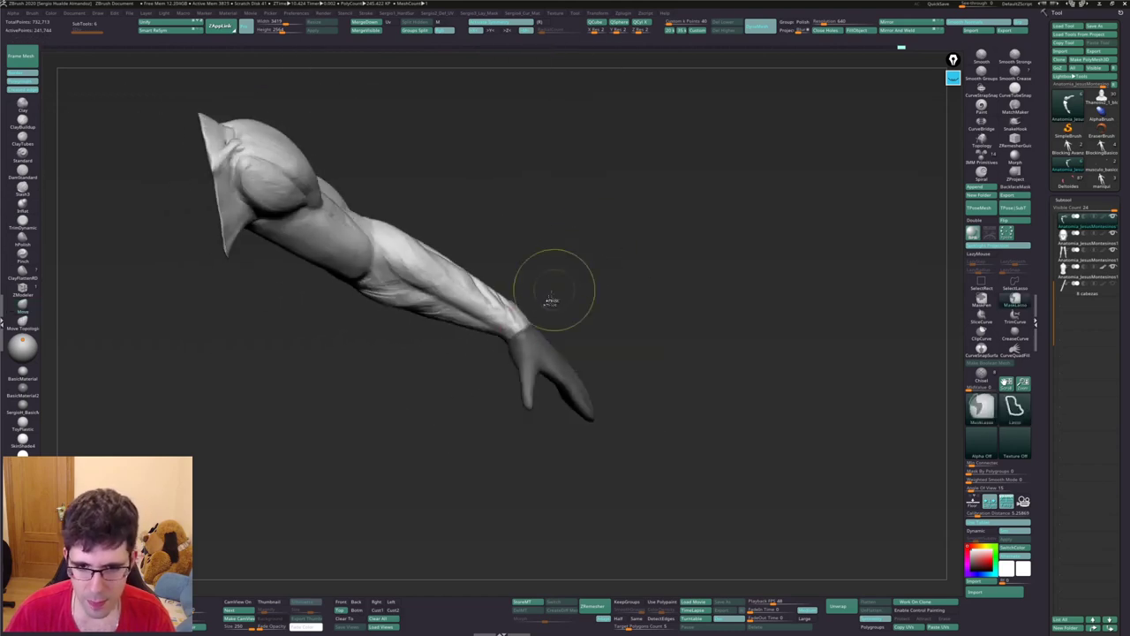
Invert the mask and rotate the hand at the wrist with Transpose so it angles down
key(ctrl+i)
key(w)
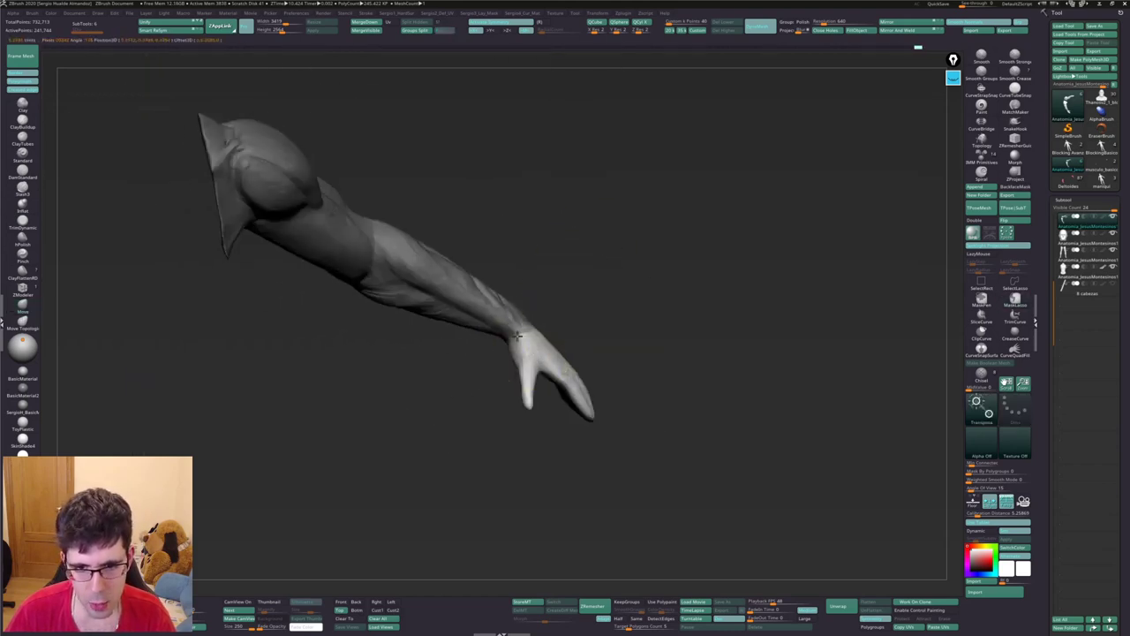
drag(547, 367, 558, 354)
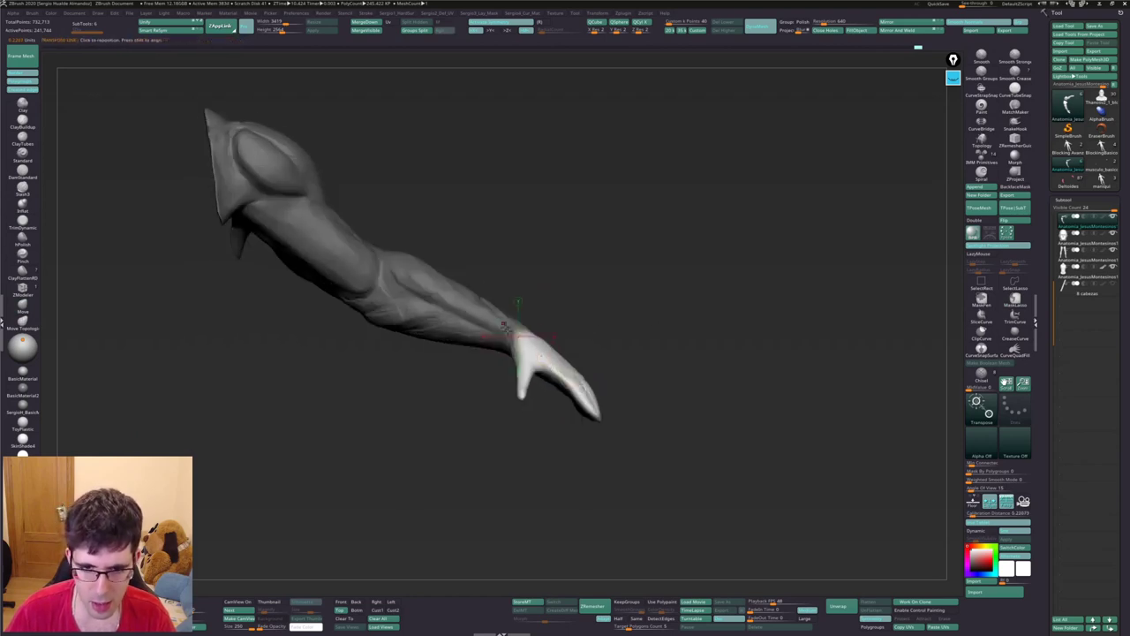
mouse_move(523, 358)
right_down()
mouse_move(542, 378)
mouse_move(500, 429)
mouse_move(538, 373)
right_up()
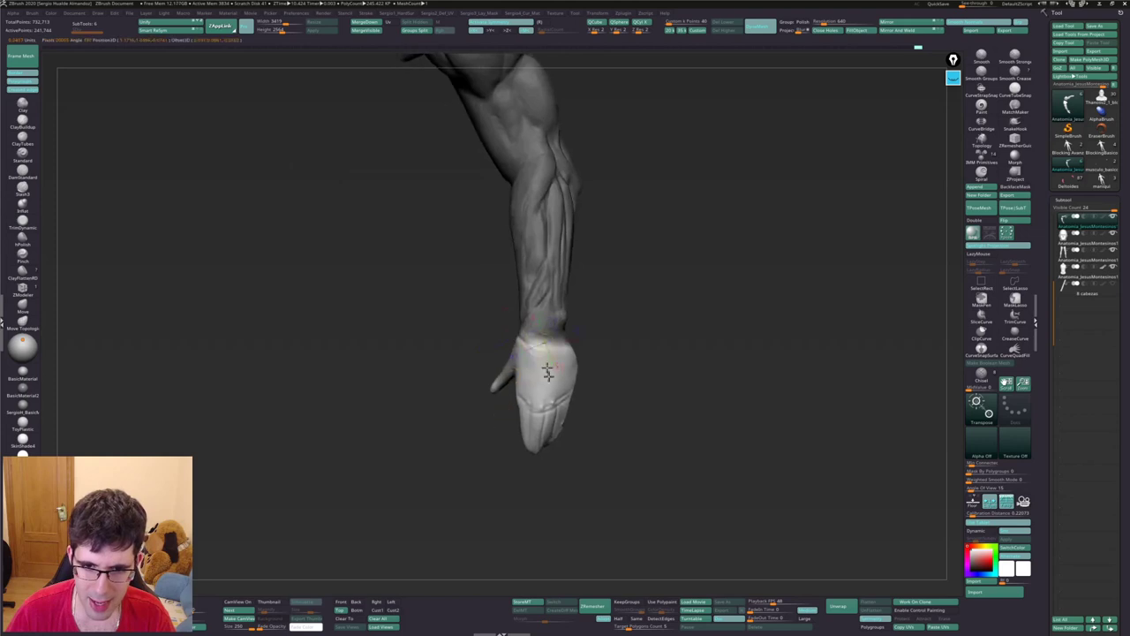
drag(572, 408, 568, 396)
right_drag(568, 397, 601, 387)
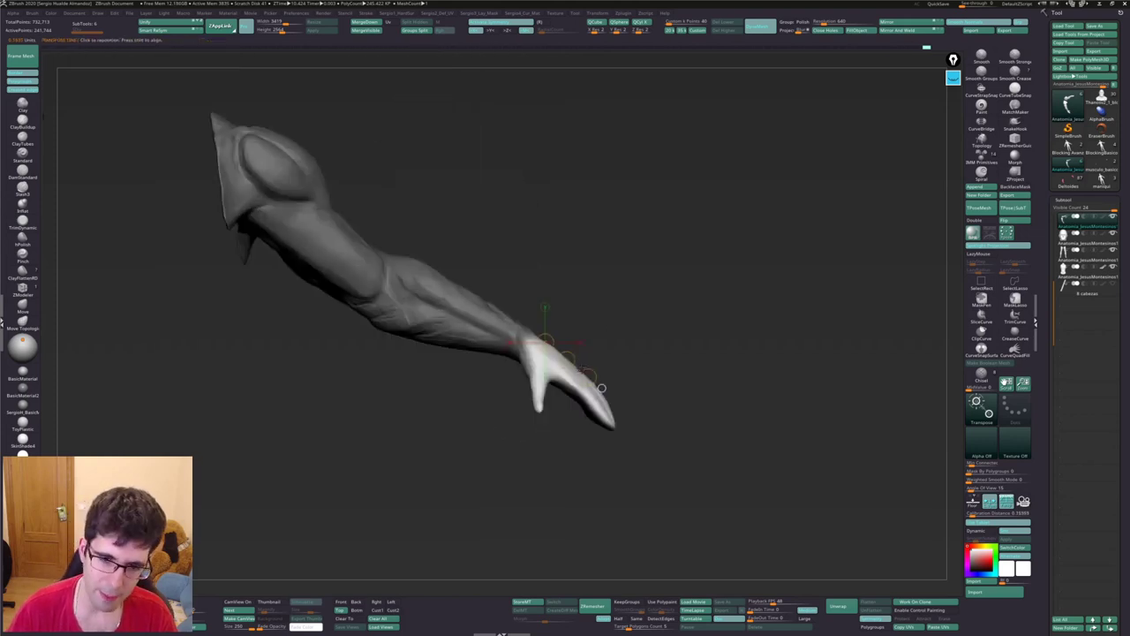
Return to the Move brush and inspect the posed hand, wrist and upper arm
key(q)
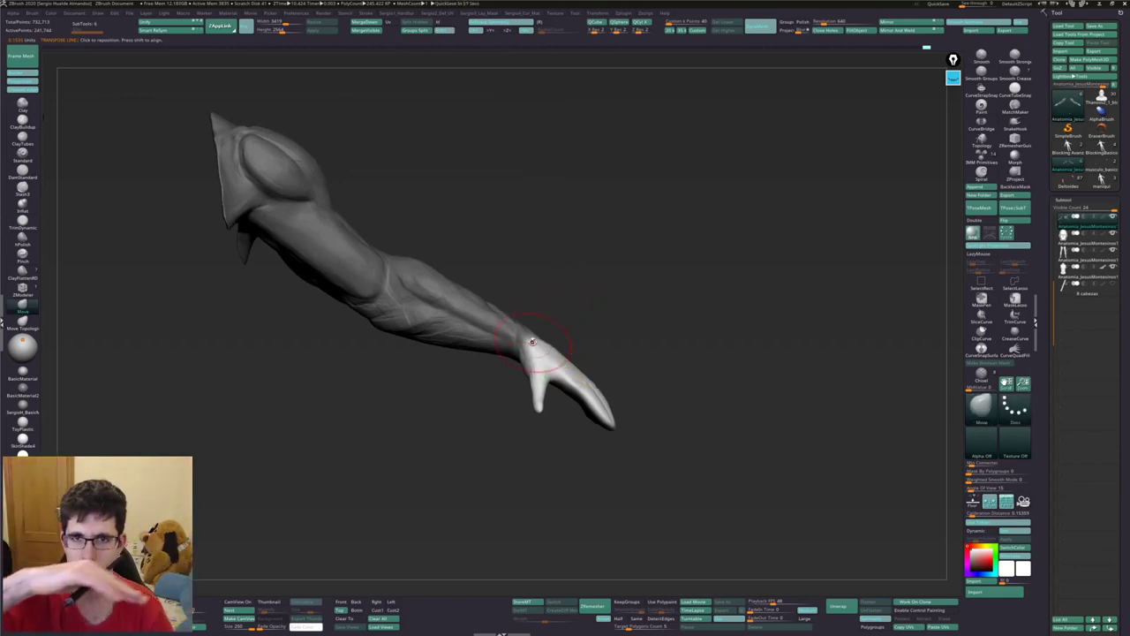
drag(658, 310, 568, 352)
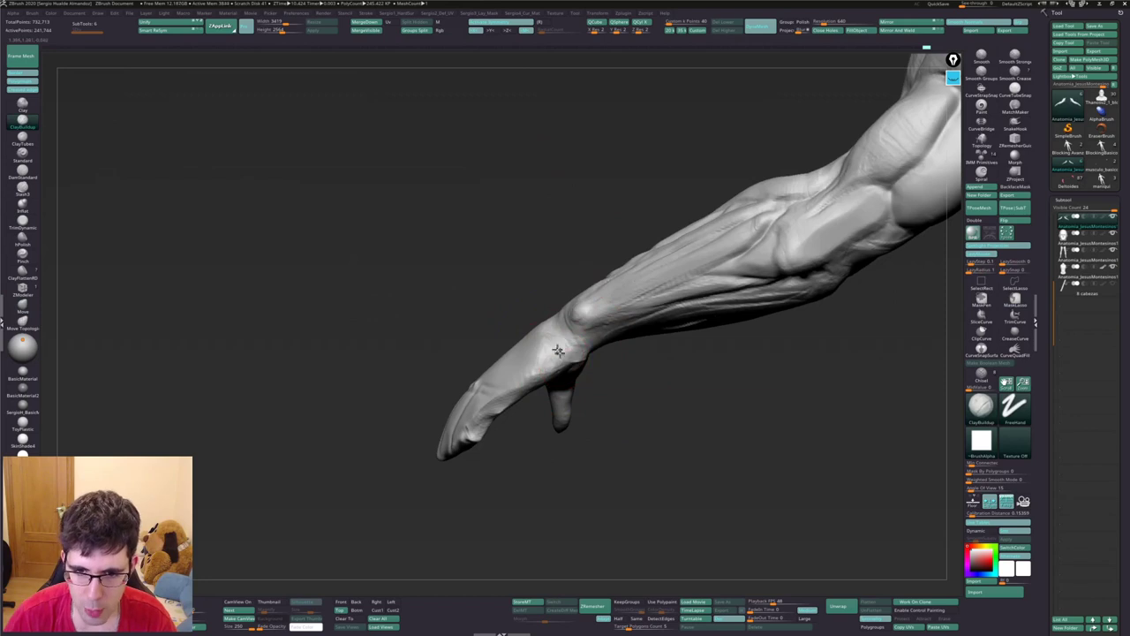
mouse_move(607, 357)
mouse_down()
mouse_move(560, 330)
mouse_move(649, 309)
mouse_move(581, 259)
mouse_move(609, 328)
mouse_move(593, 366)
mouse_move(562, 353)
mouse_move(565, 332)
mouse_up()
mouse_move(576, 371)
mouse_down()
mouse_move(607, 409)
mouse_move(603, 393)
mouse_move(631, 357)
mouse_move(627, 382)
mouse_move(481, 208)
mouse_move(597, 275)
mouse_move(629, 344)
mouse_move(606, 283)
mouse_up()
Lasso-mask the upper arm, clear it, and redraw the mask around the biceps, shoulder to elbow
drag(589, 345, 556, 309)
ctrl+drag(556, 265, 494, 336)
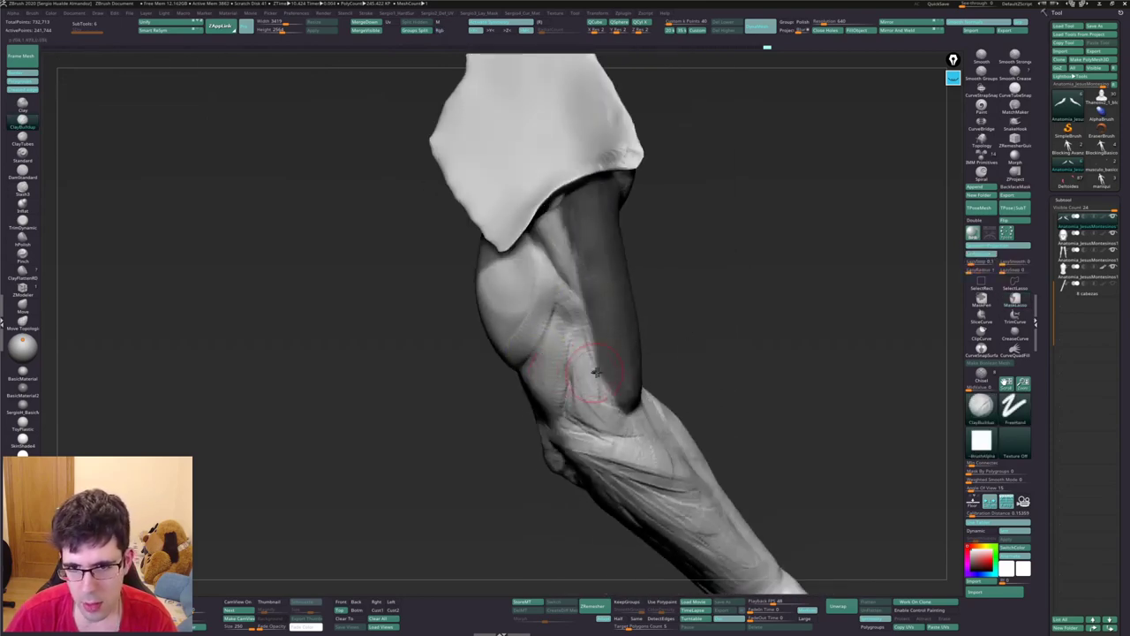
key(ctrl+shift+a)
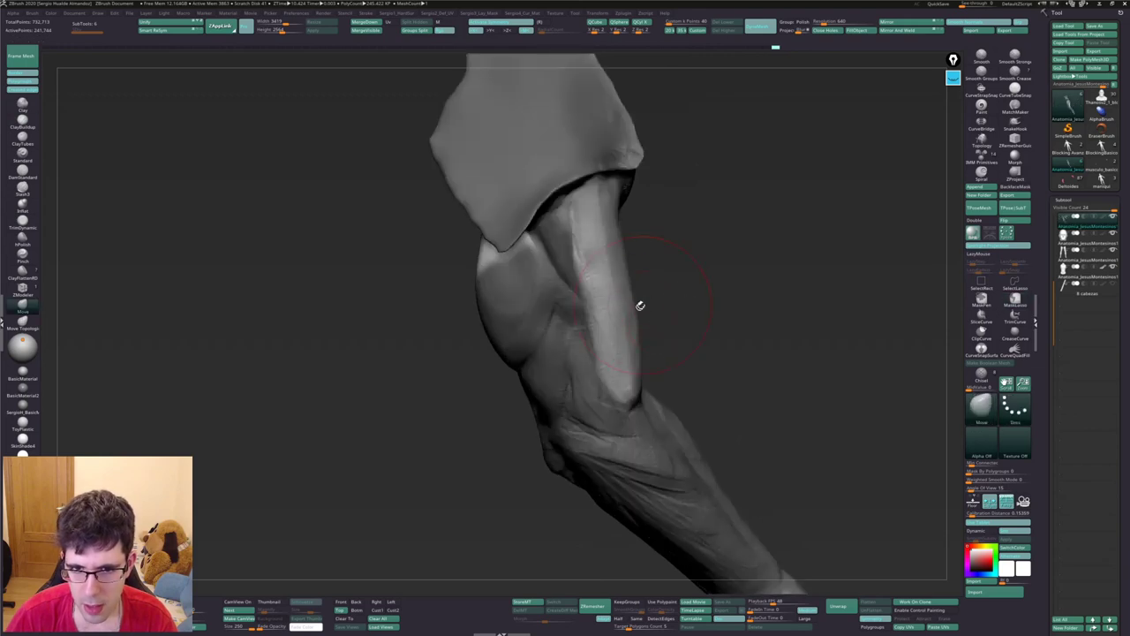
drag(639, 305, 542, 315)
mouse_move(457, 402)
ctrl+mouse_down()
mouse_move(426, 161)
mouse_move(353, 167)
ctrl+mouse_up()
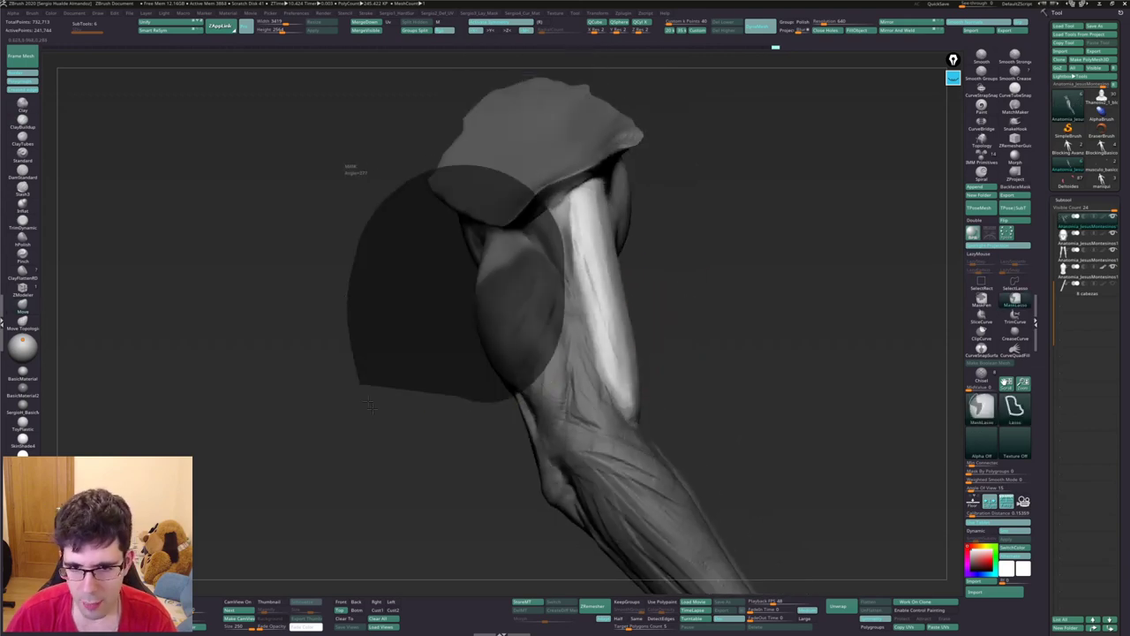
mouse_move(567, 320)
right_down()
mouse_move(632, 336)
mouse_move(593, 309)
right_up()
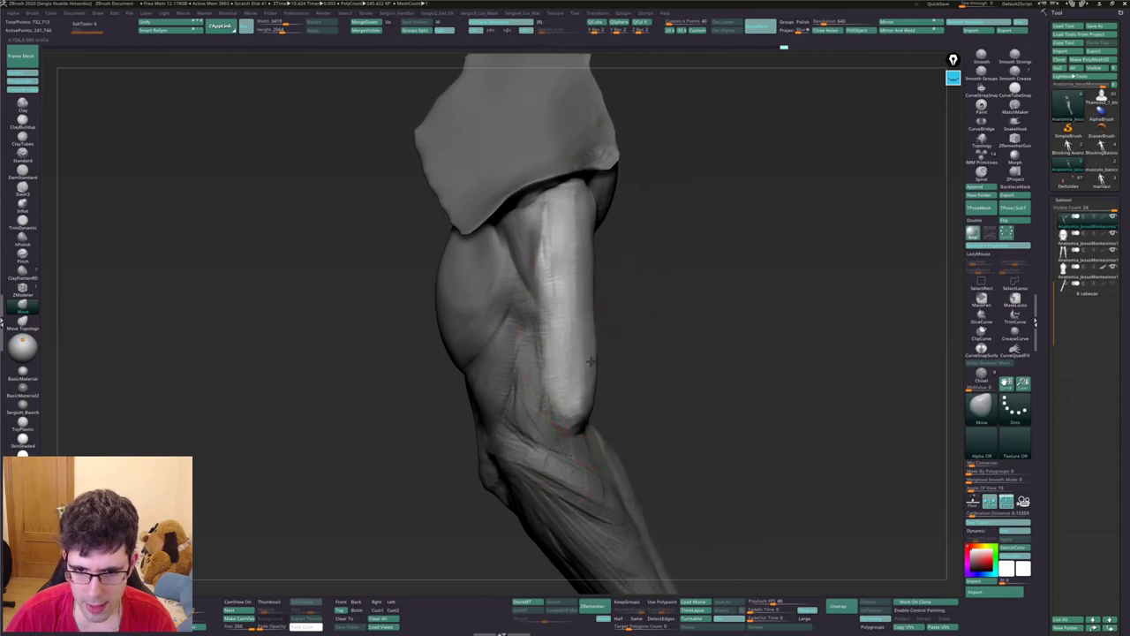
mouse_move(583, 402)
right_down()
mouse_move(597, 359)
mouse_move(600, 389)
mouse_move(601, 371)
mouse_move(580, 365)
right_up()
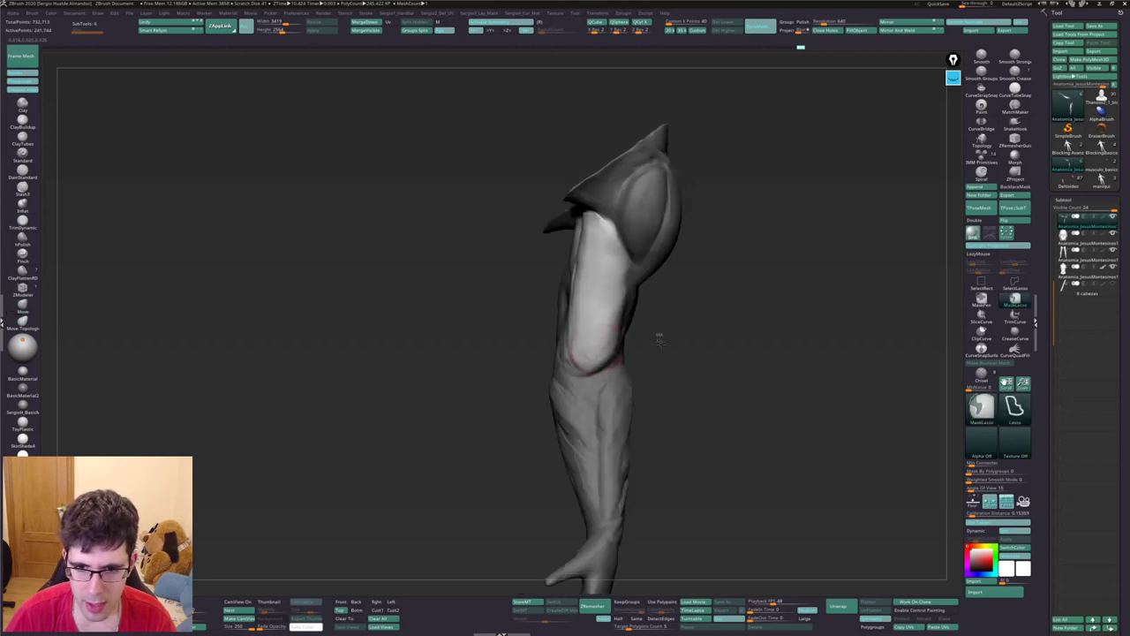
Enlarge the brush and reshape, then flatten, the biceps with Move and TrimDynamic
mouse_move(656, 335)
right_down()
mouse_move(610, 355)
mouse_move(615, 371)
right_up()
key(s)
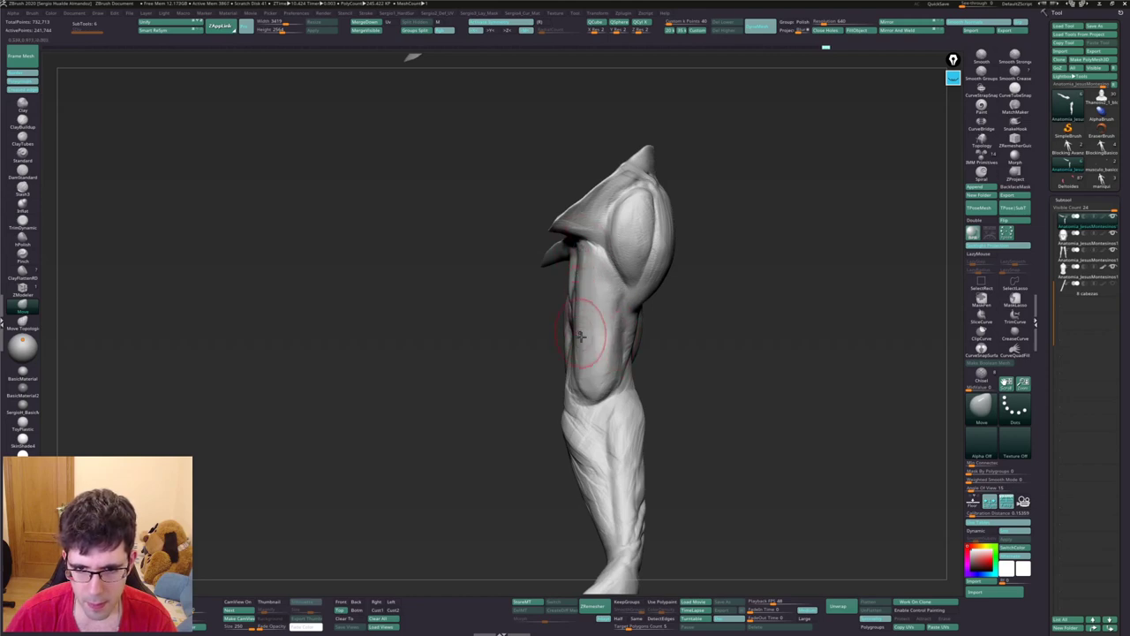
right_drag(580, 335, 580, 306)
key(b)
key(t)
key(d)
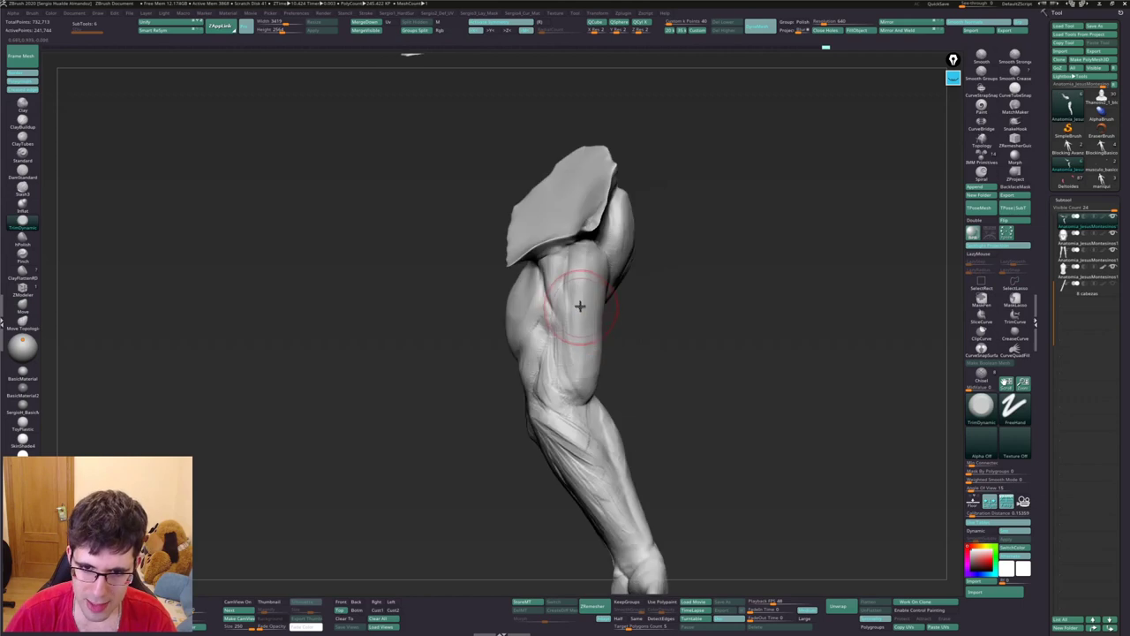
right_drag(575, 268, 594, 345)
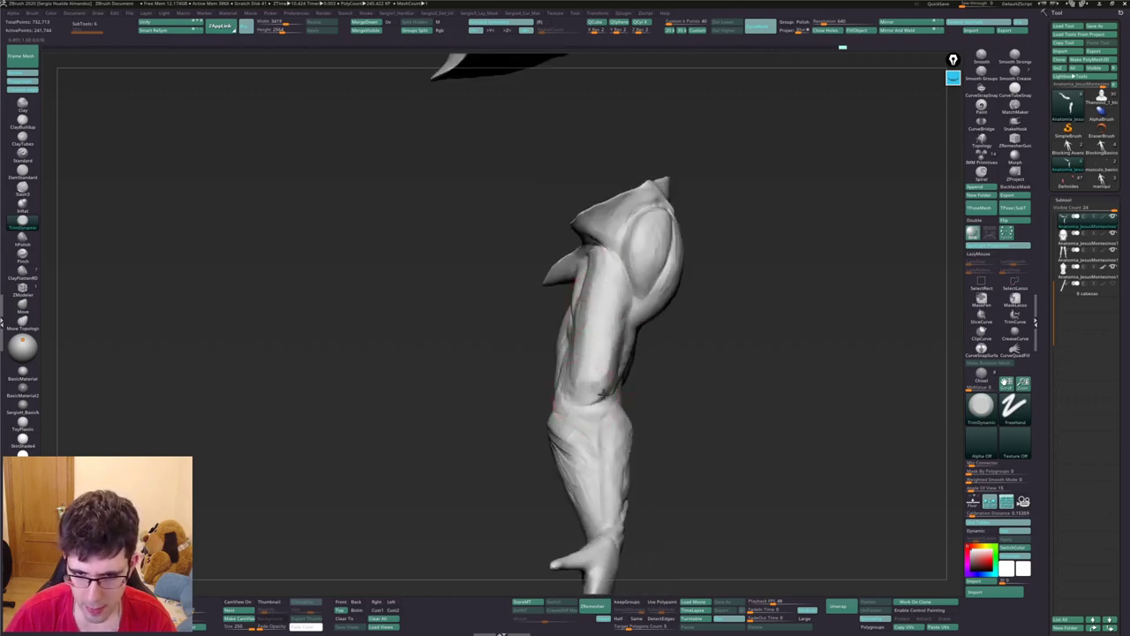
mouse_move(600, 392)
right_down()
mouse_move(626, 374)
mouse_move(607, 391)
mouse_move(620, 391)
mouse_move(582, 347)
mouse_move(592, 341)
right_up()
Build up clay and carve creases on top of the deltoid with ClayBuildup and DamStandard
key(ctrl)
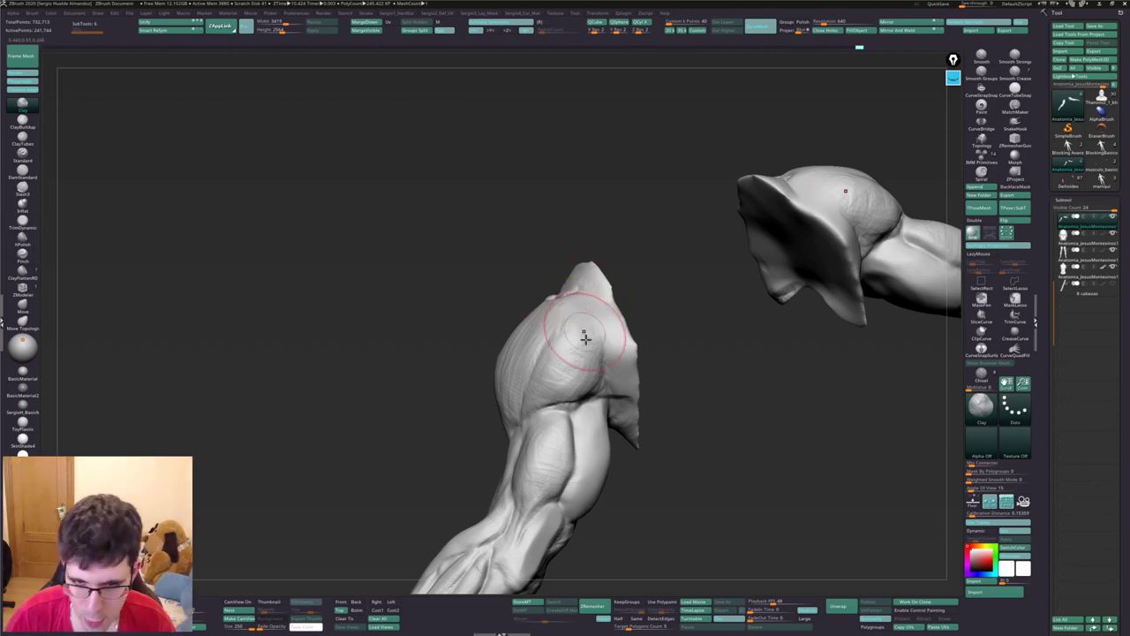
mouse_move(585, 338)
right_down()
mouse_move(583, 323)
mouse_move(529, 315)
mouse_move(565, 285)
mouse_move(573, 333)
mouse_move(548, 324)
right_up()
key(b)
key(c)
key(b)
key(b)
key(d)
key(s)
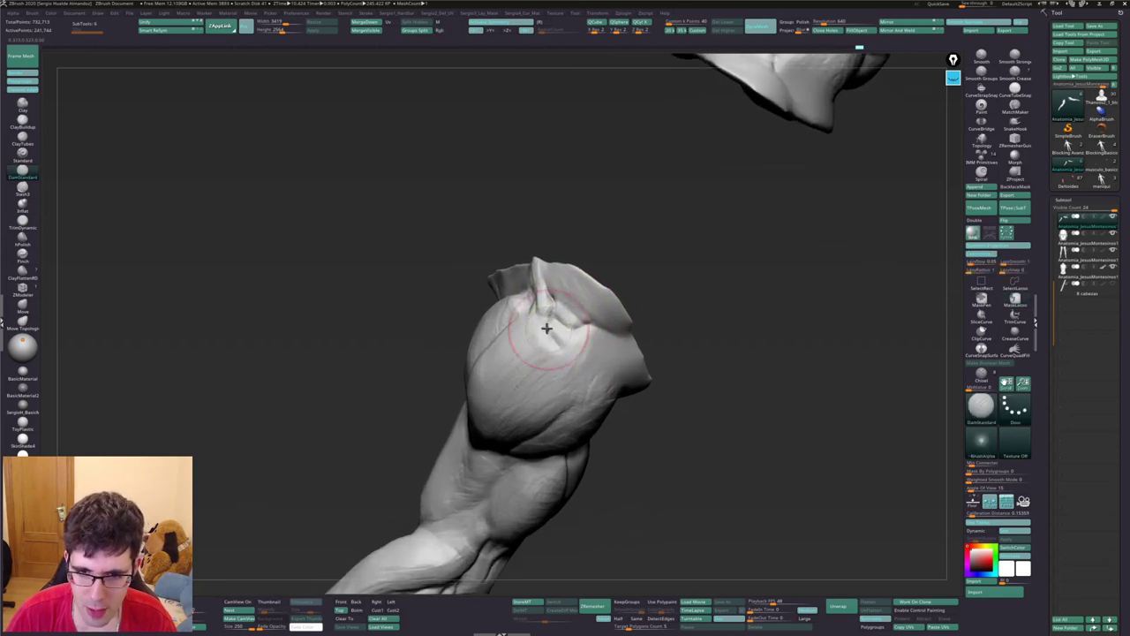
Select the torso SubTool and push the neck and collarbone into shape with the Move brush
mouse_move(571, 347)
right_down()
mouse_move(575, 325)
mouse_move(566, 345)
right_up()
alt+click(579, 322)
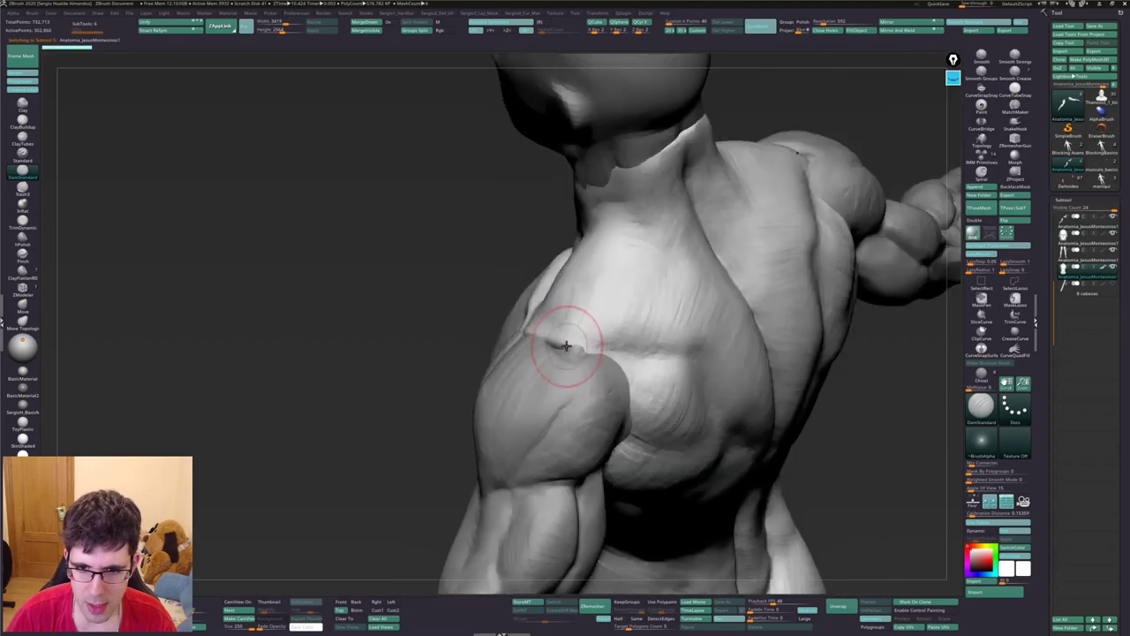
key(b)
key(m)
key(v)
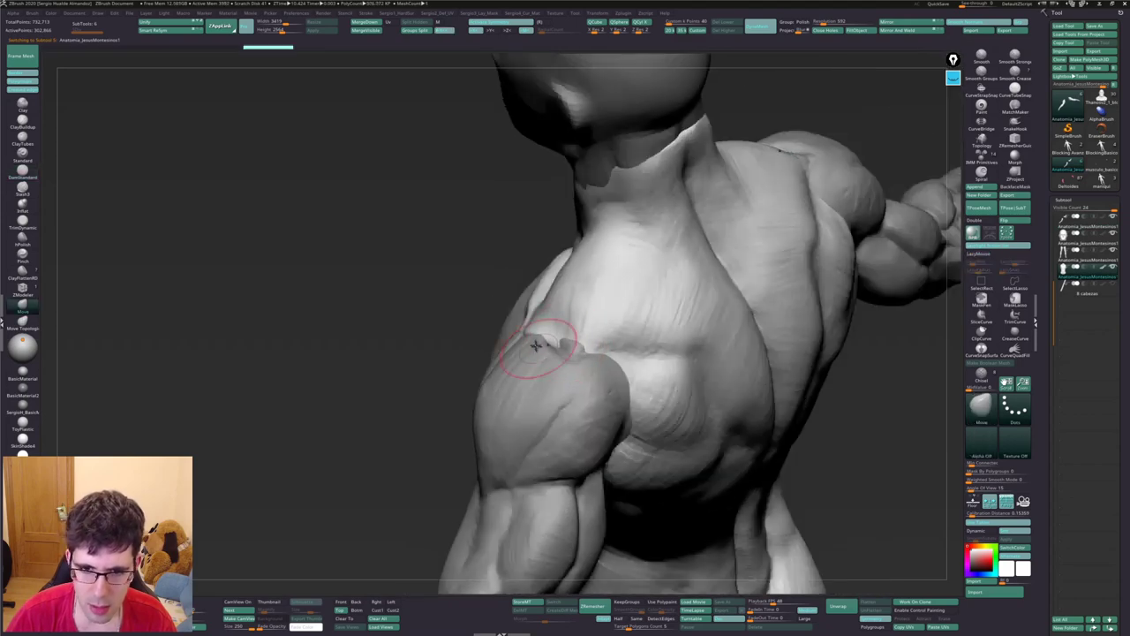
mouse_move(534, 325)
right_down()
mouse_move(548, 318)
mouse_move(530, 327)
right_up()
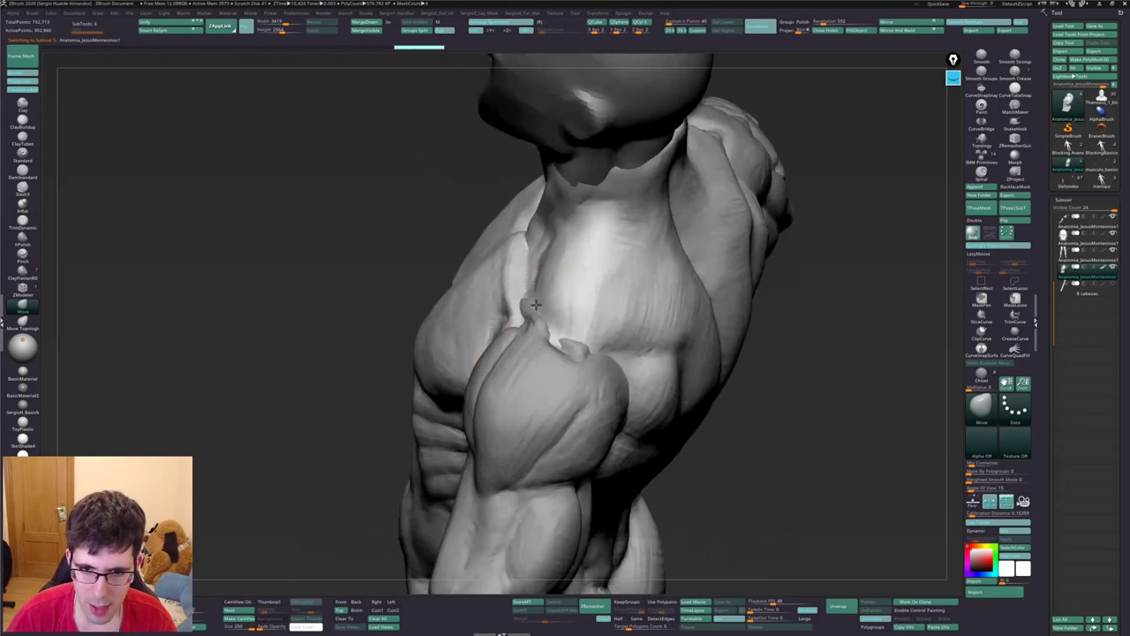
mouse_move(535, 304)
mouse_down()
mouse_move(555, 303)
mouse_move(555, 265)
mouse_move(566, 275)
mouse_up()
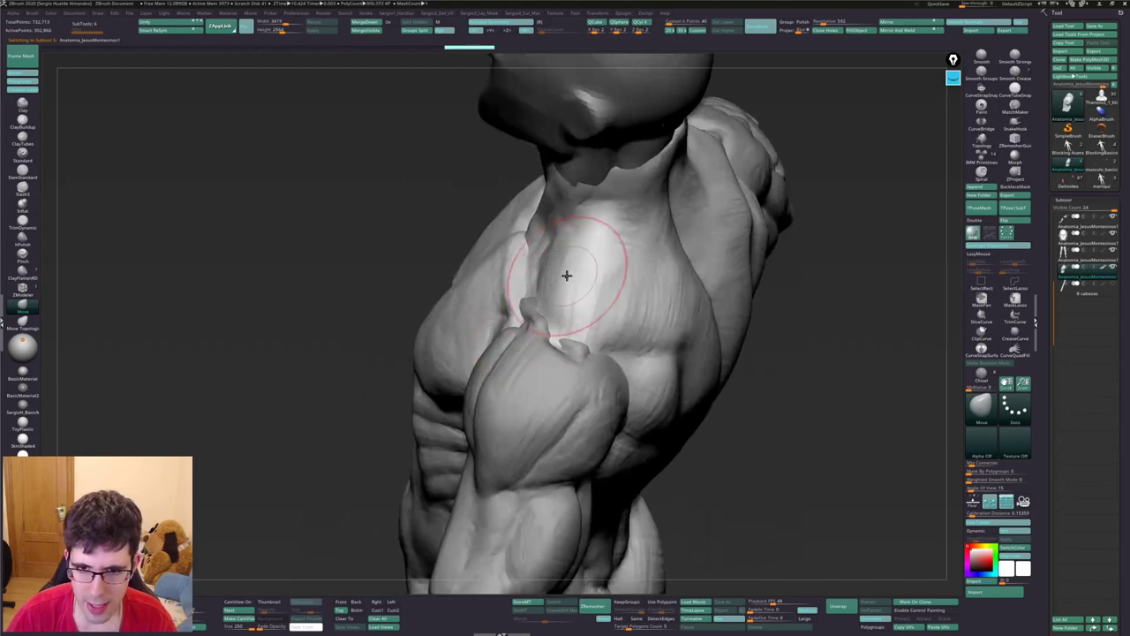
mouse_move(573, 331)
right_down()
mouse_move(550, 351)
mouse_move(603, 344)
right_up()
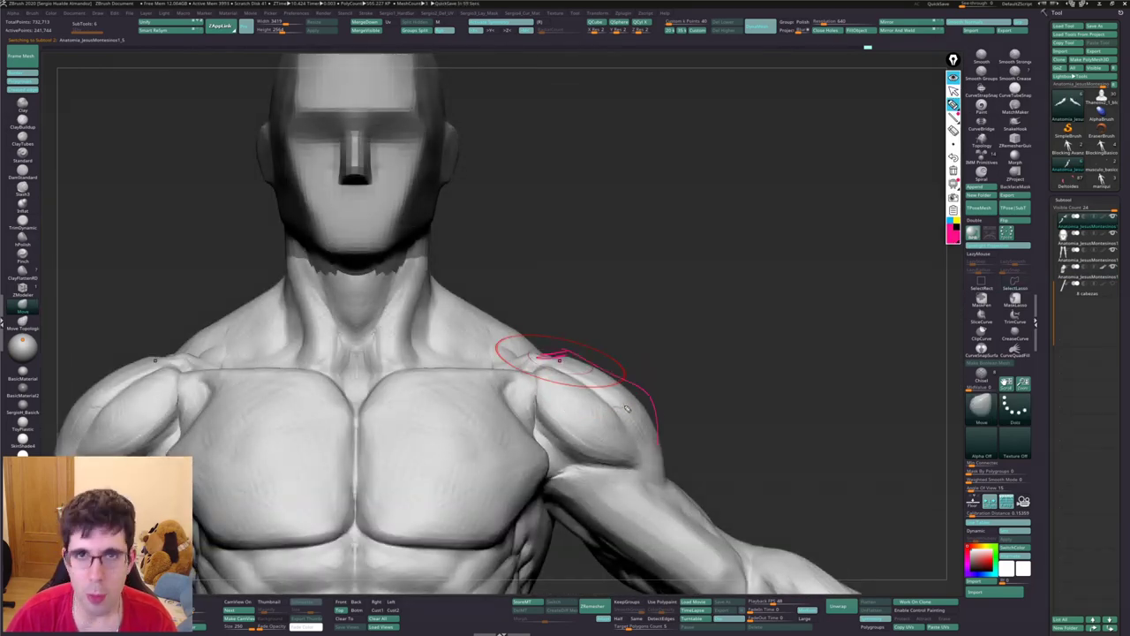
drag(627, 408, 611, 387)
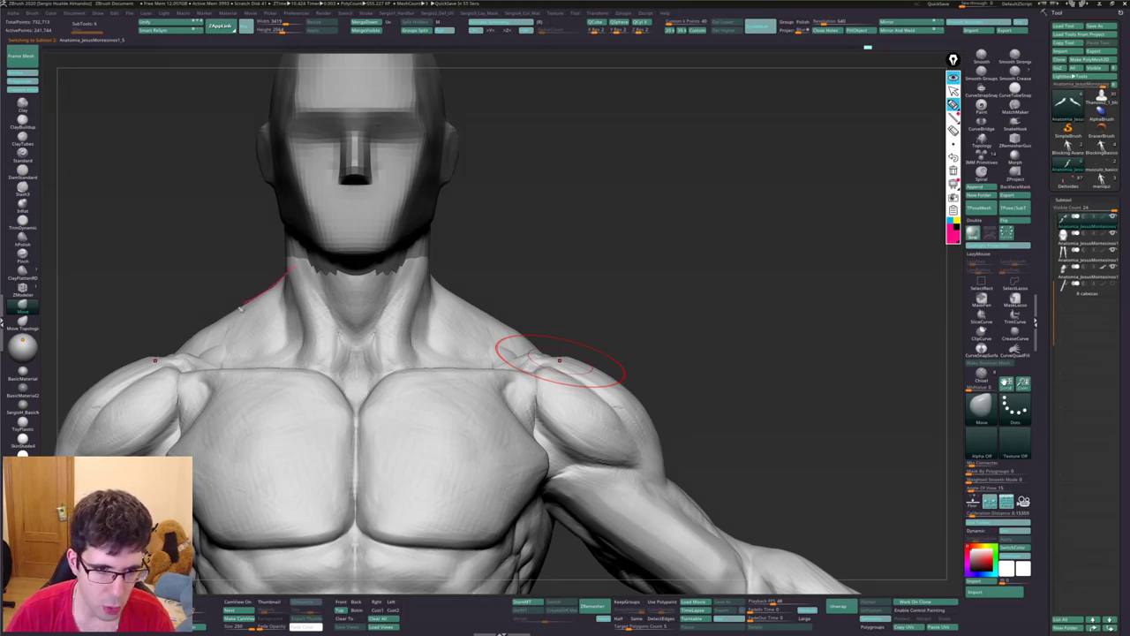
drag(81, 406, 58, 452)
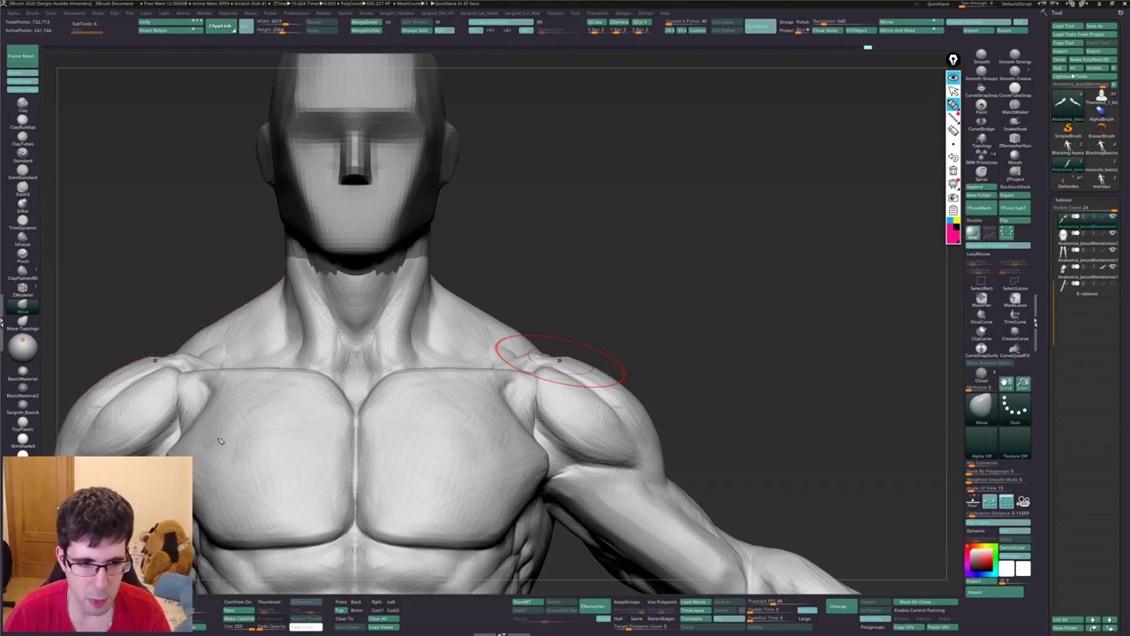
drag(559, 311, 546, 376)
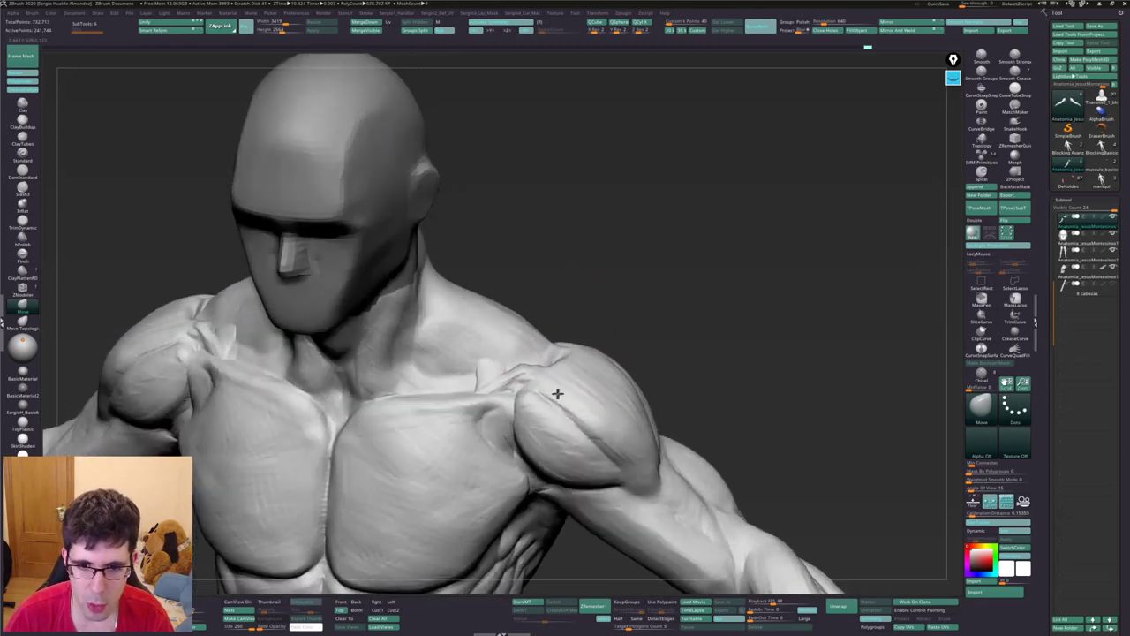
Solo the two shoulder pieces and add mirrored ClayBuildup strokes along both deltoids
key(b)
key(c)
key(b)
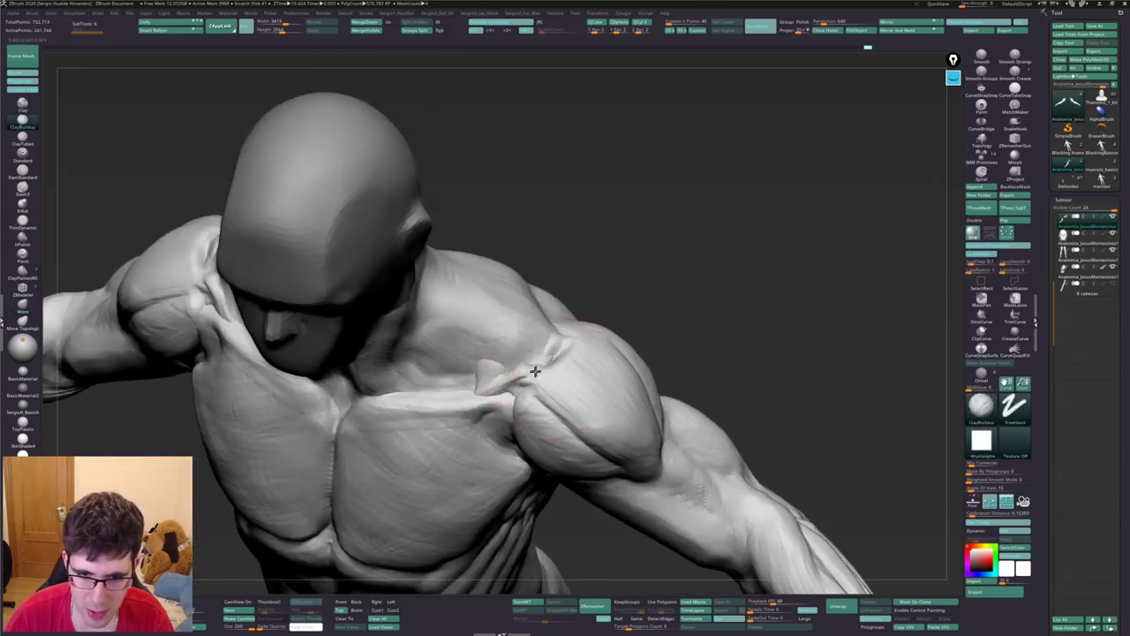
ctrl+shift+click(530, 371)
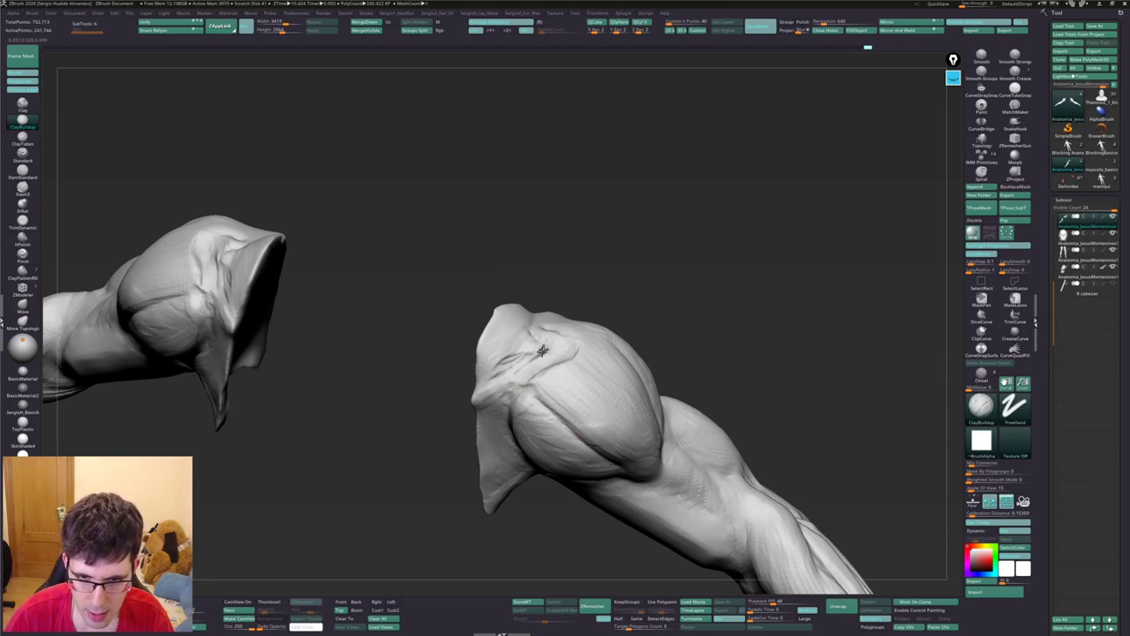
right_drag(560, 365, 571, 347)
mouse_move(571, 347)
mouse_down()
mouse_move(540, 357)
mouse_move(544, 371)
mouse_move(566, 355)
mouse_move(540, 374)
mouse_move(585, 330)
mouse_move(578, 324)
mouse_up()
right_drag(578, 324, 530, 380)
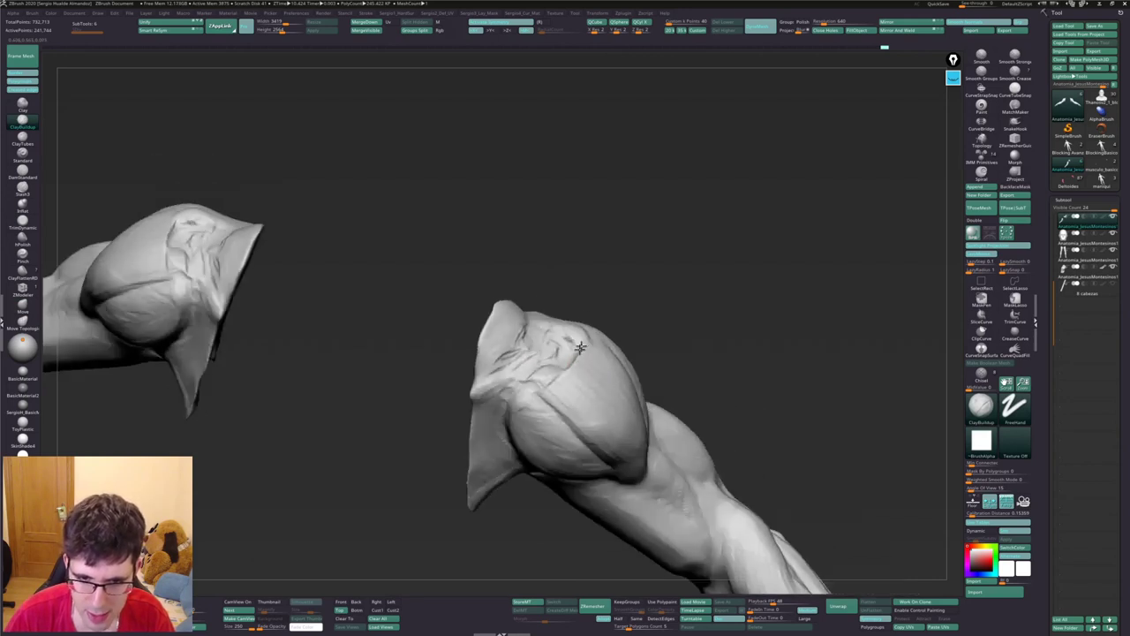
mouse_move(530, 380)
mouse_down()
mouse_move(508, 397)
mouse_move(516, 406)
mouse_up()
mouse_move(517, 406)
right_down()
mouse_move(512, 388)
mouse_move(505, 397)
right_up()
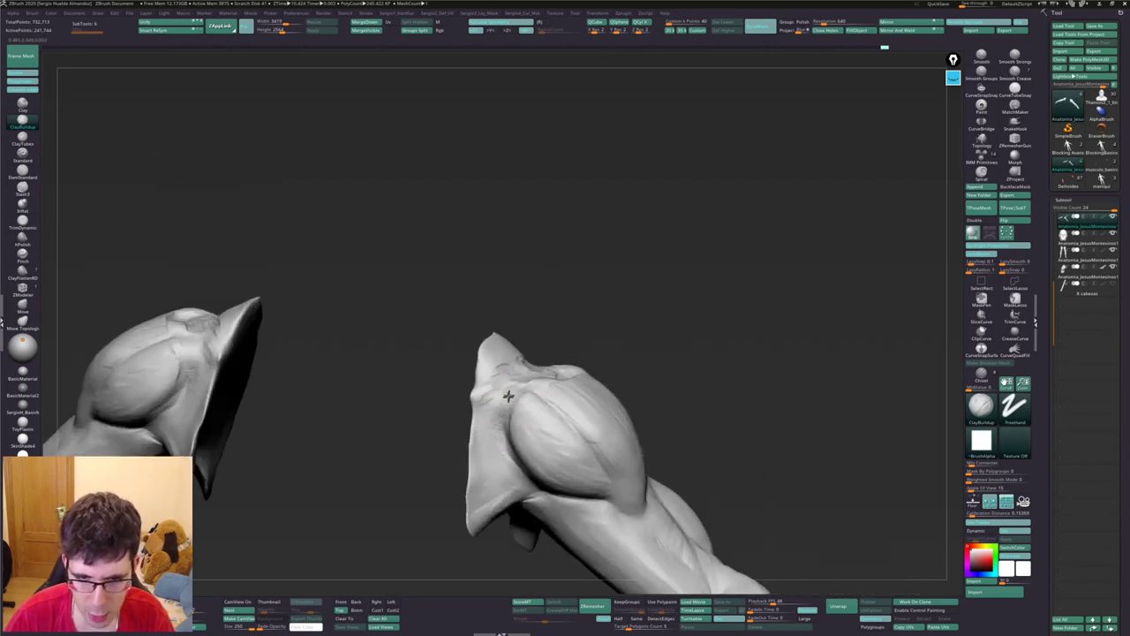
mouse_move(504, 396)
mouse_down()
mouse_move(503, 430)
mouse_move(510, 415)
mouse_move(522, 424)
mouse_move(497, 398)
mouse_up()
mouse_move(497, 398)
right_down()
mouse_move(495, 378)
mouse_move(615, 409)
mouse_move(609, 380)
right_up()
mouse_move(610, 379)
mouse_down()
mouse_move(587, 360)
mouse_move(582, 406)
mouse_move(548, 437)
mouse_move(607, 404)
mouse_move(582, 415)
mouse_move(583, 379)
mouse_up()
drag(548, 423, 610, 356)
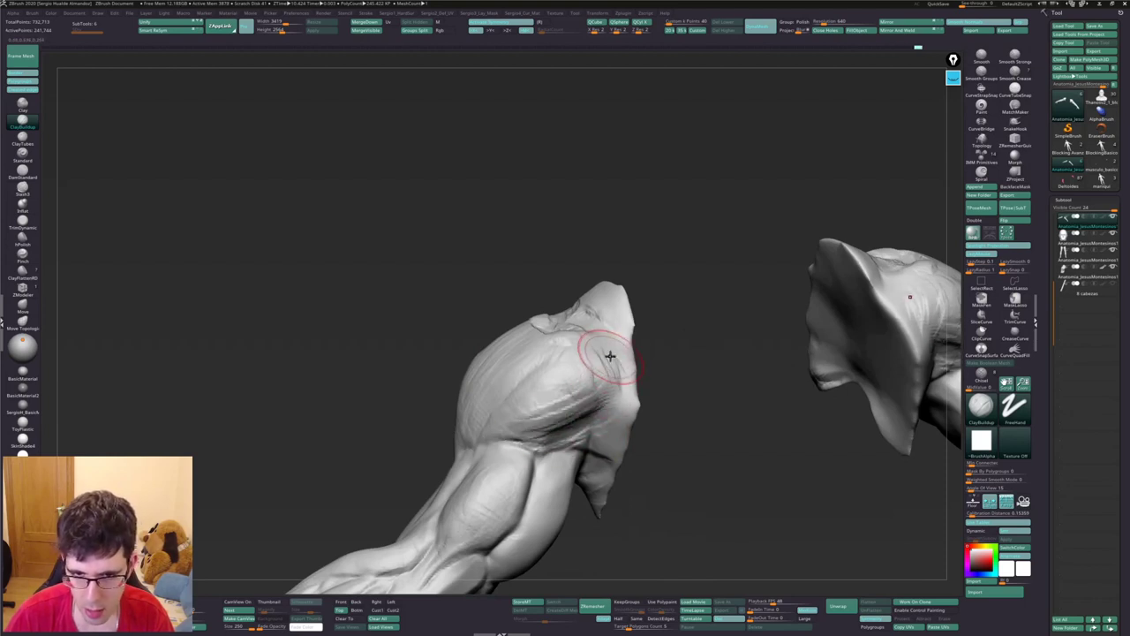
Pull the deltoid mass upward with the Move brush, viewed against the torso
mouse_move(617, 371)
right_down()
mouse_move(634, 397)
mouse_move(648, 379)
mouse_move(618, 388)
mouse_move(574, 373)
mouse_move(565, 401)
right_up()
right_drag(558, 486, 537, 361)
key(b)
key(m)
key(v)
drag(475, 361, 530, 292)
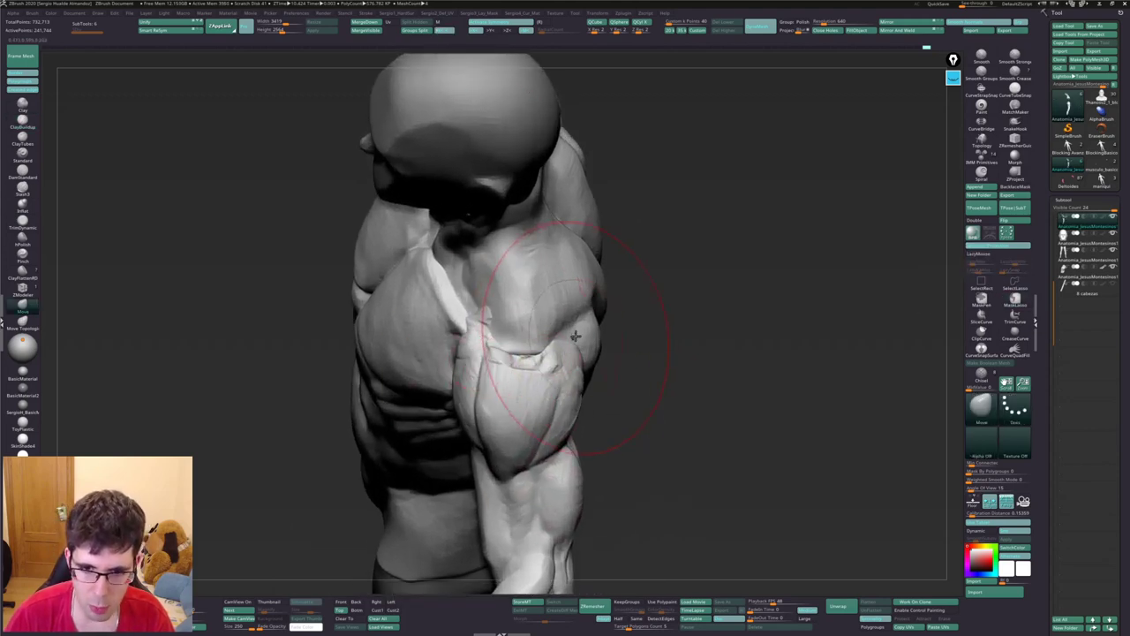
Raise the detail level, shift the deltoid toward the chest, and turn the figure to face front
key(d)
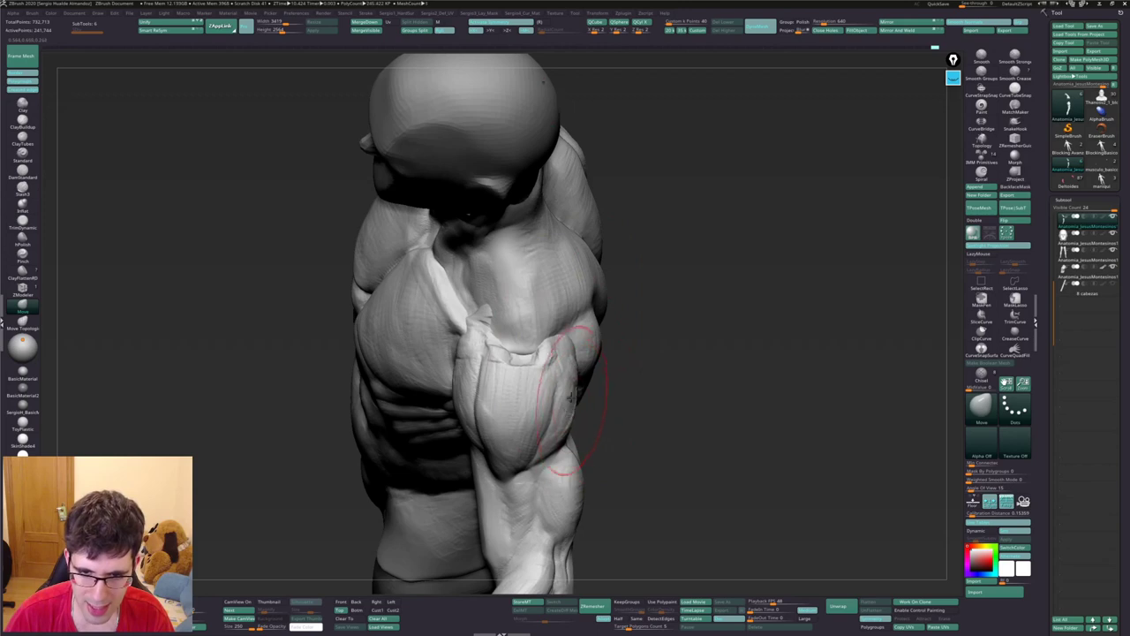
mouse_move(548, 408)
mouse_down()
mouse_move(450, 353)
mouse_move(455, 406)
mouse_up()
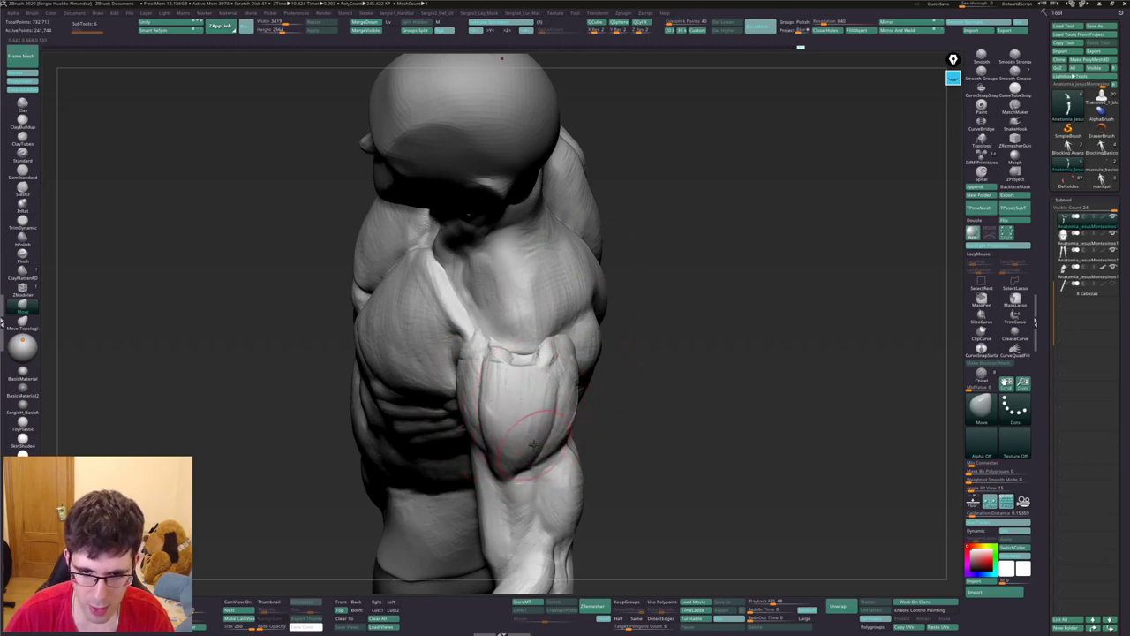
right_drag(486, 412, 543, 387)
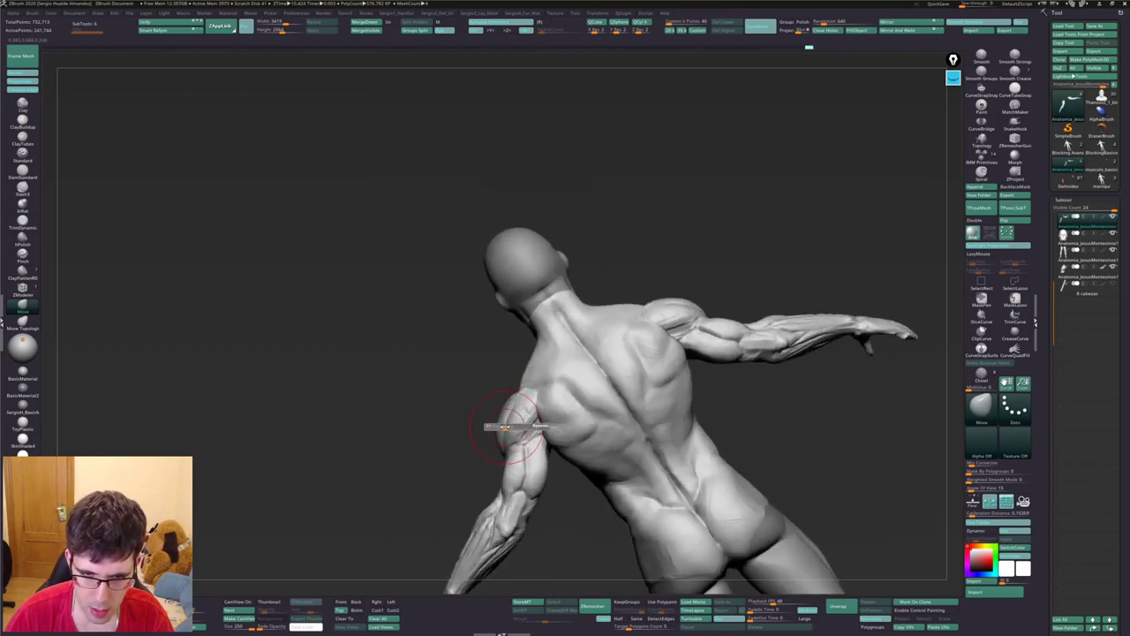
mouse_move(508, 424)
right_down()
mouse_move(493, 435)
mouse_move(521, 421)
mouse_move(477, 386)
mouse_move(532, 288)
mouse_move(608, 303)
right_up()
Hide the torso to leave only the arms, then step back and forth through undo history
ctrl+shift+click(533, 288)
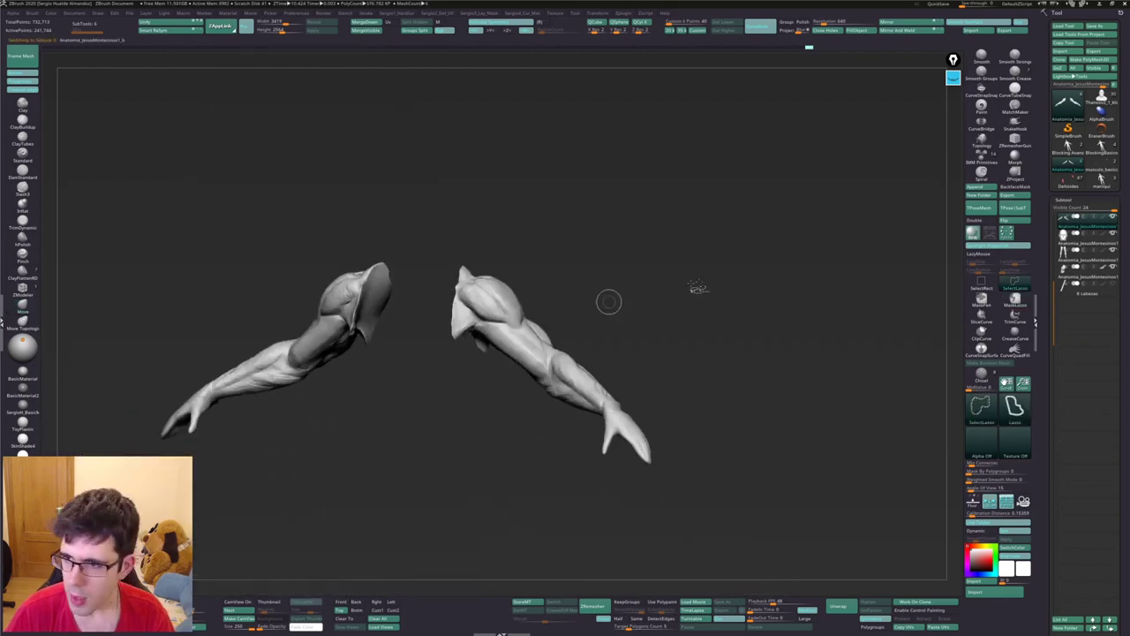
mouse_move(651, 269)
mouse_down()
mouse_move(627, 282)
mouse_move(358, 219)
mouse_up()
mouse_move(47, 50)
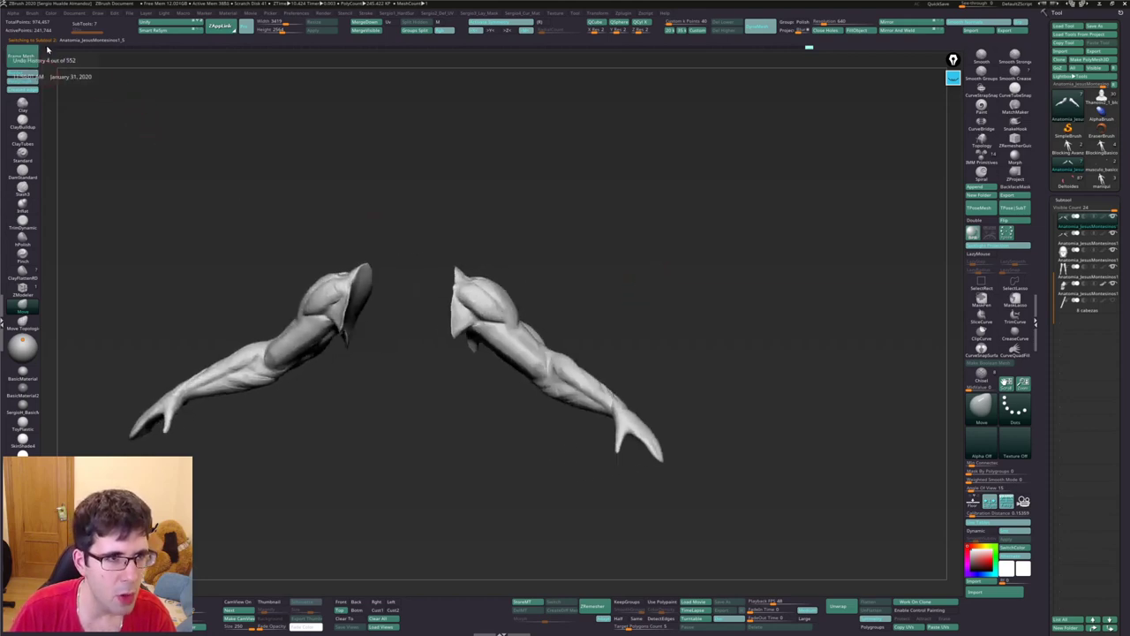
click(47, 51)
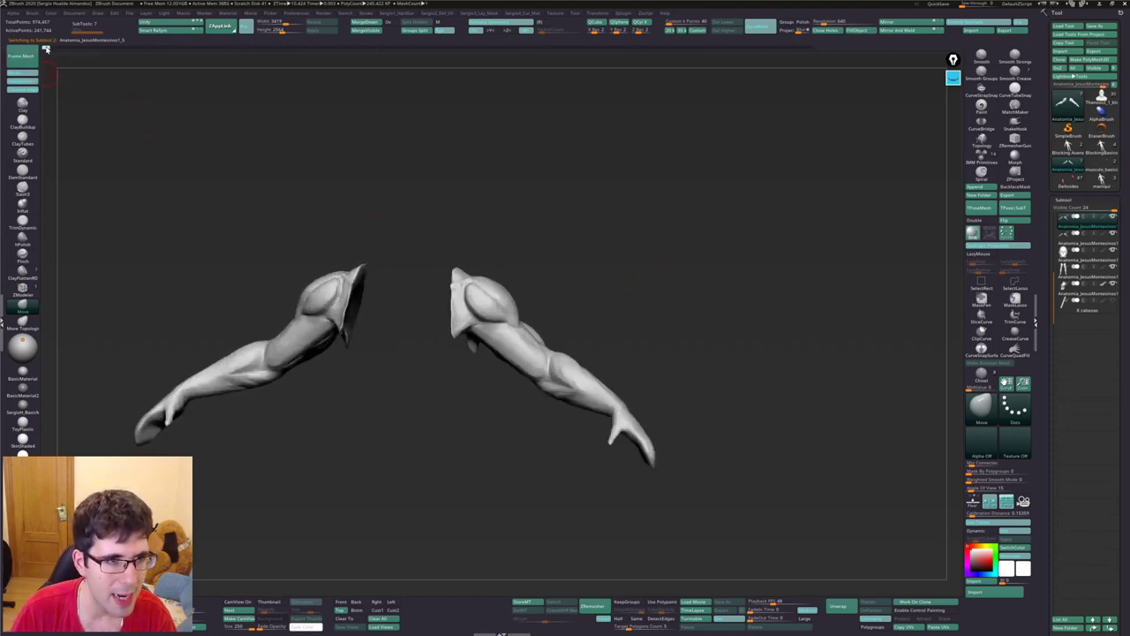
key(ctrl+shift+z)
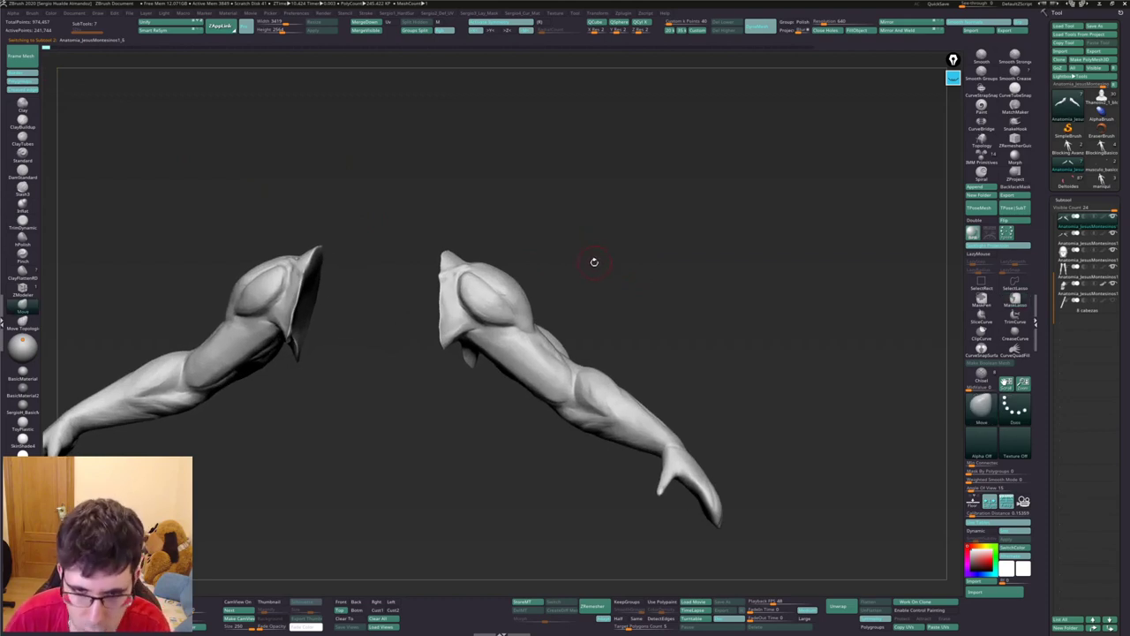
key(ctrl+z)
key(ctrl+z)
key(ctrl+z)
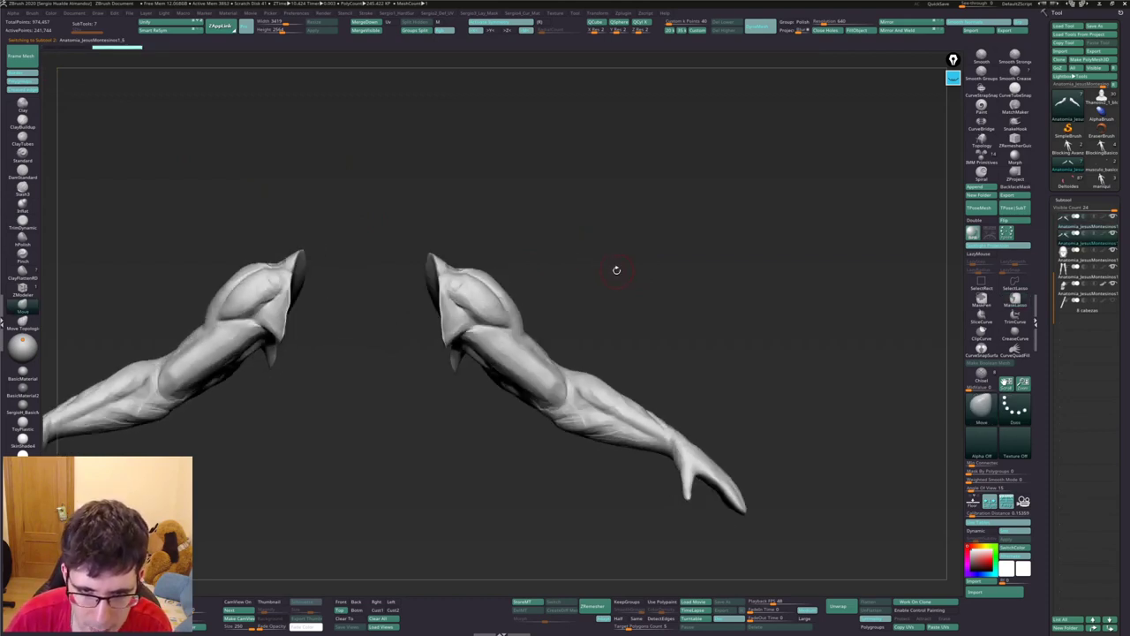
key(ctrl+z)
key(ctrl+shift+z)
Flip repeatedly between undo and redo states to compare smoother and more detailed arm muscles
key(ctrl+shift+z)
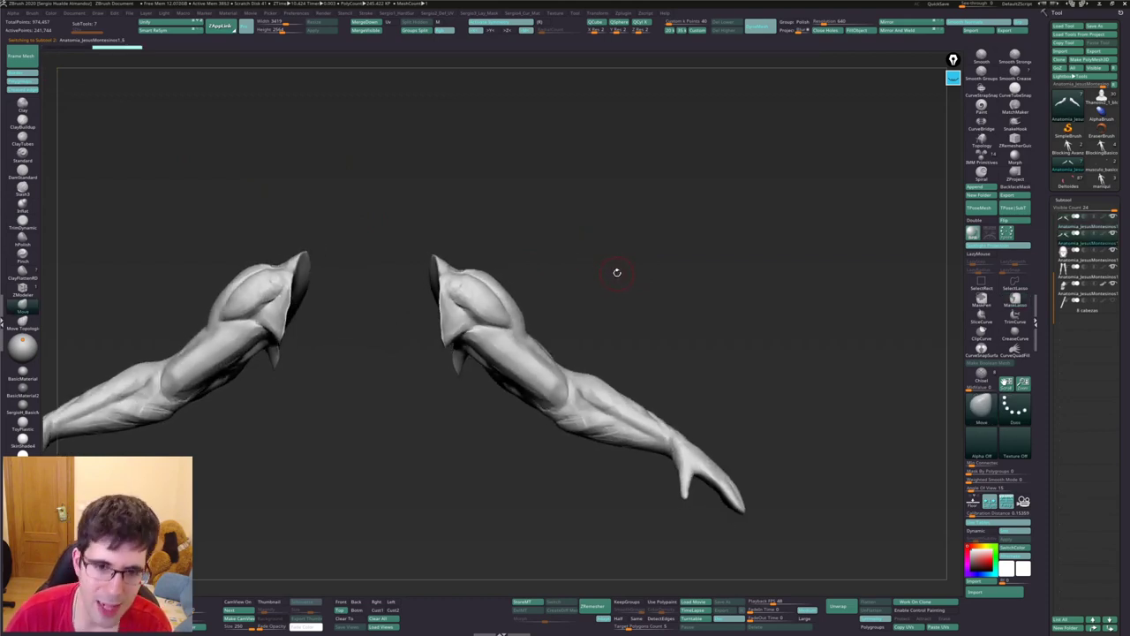
key(ctrl+shift+z)
key(ctrl+shift+z)
key(ctrl+z)
key(ctrl+shift+z)
key(ctrl+z)
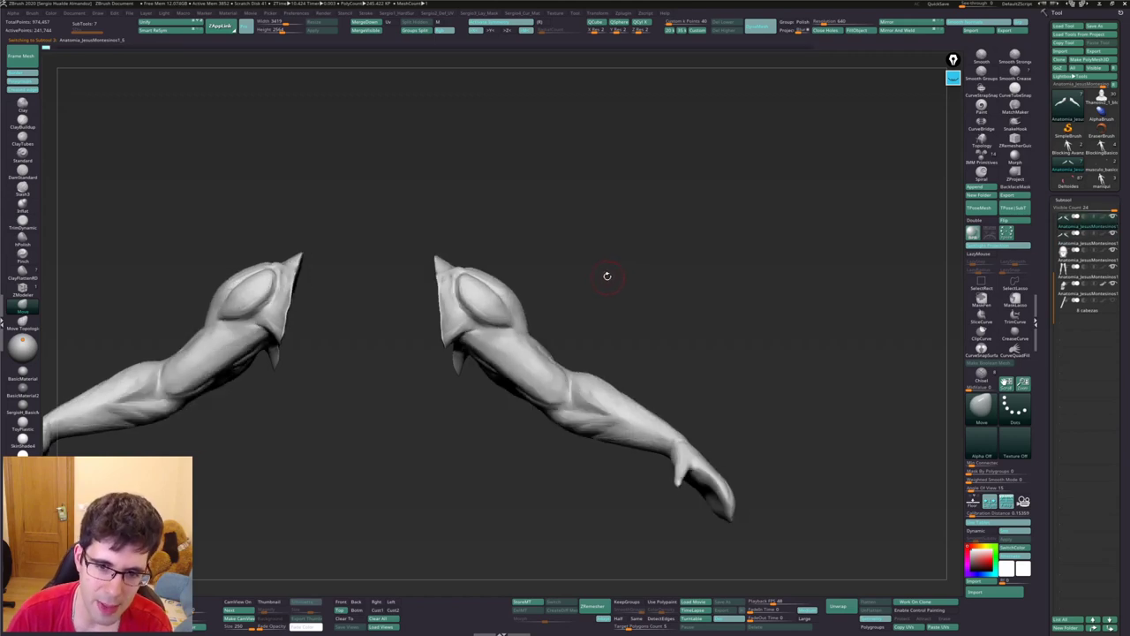
key(ctrl+shift+z)
key(ctrl+z)
key(ctrl+shift+z)
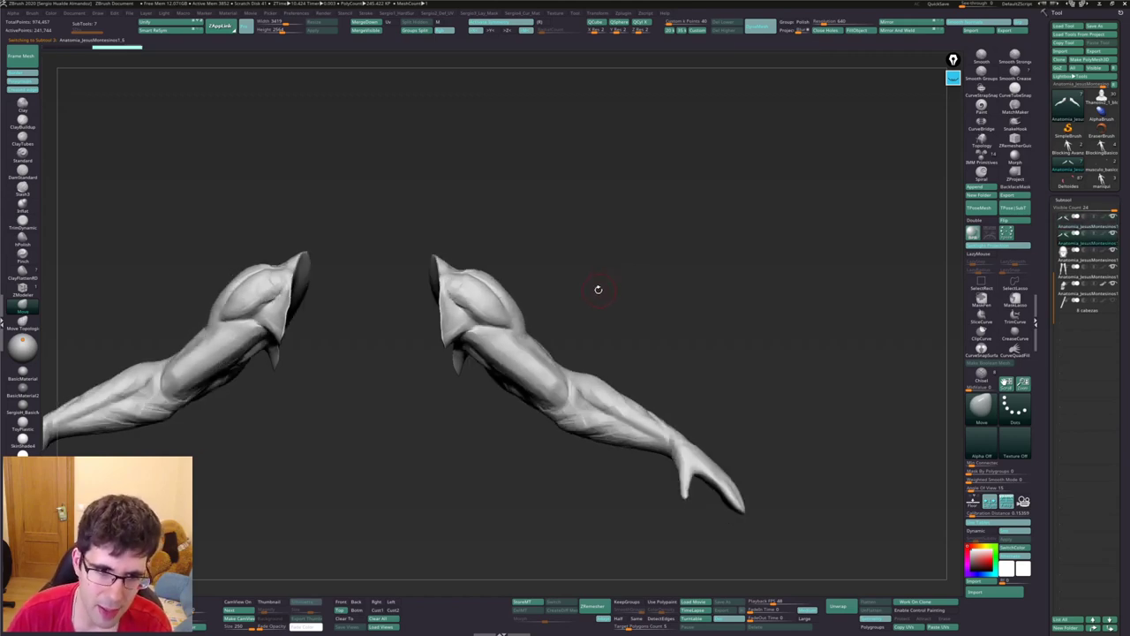
key(ctrl+z)
key(ctrl+shift+z)
key(ctrl+z)
key(ctrl+shift+z)
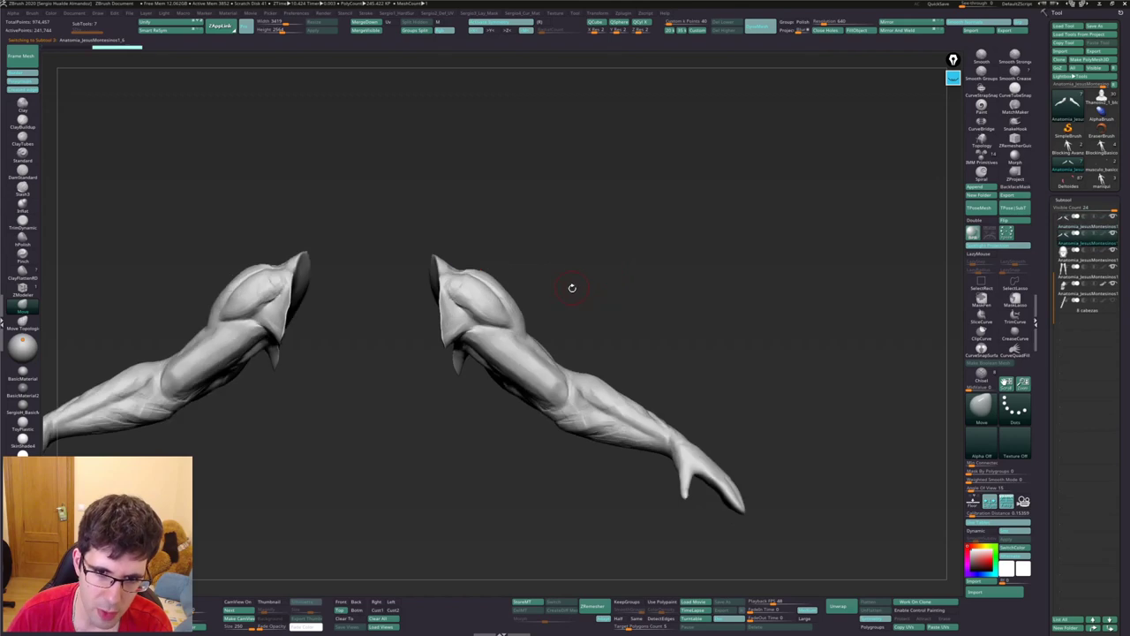
key(ctrl+z)
key(ctrl+z)
key(ctrl+shift+z)
key(ctrl+z)
key(ctrl+shift+z)
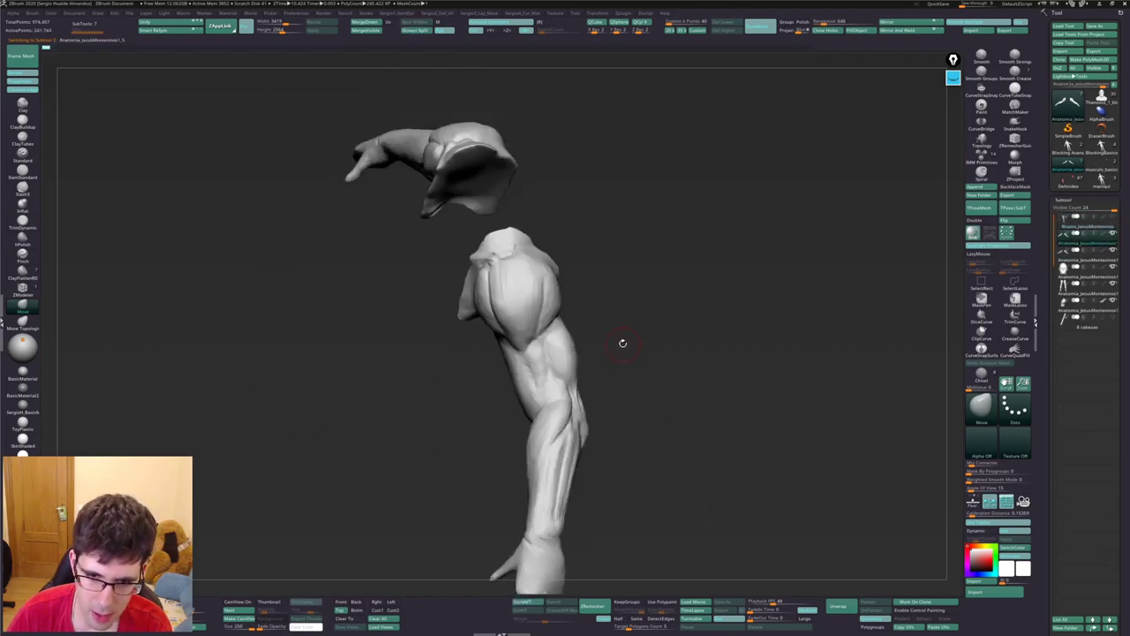
key(ctrl+z)
key(ctrl+z)
key(ctrl+shift+z)
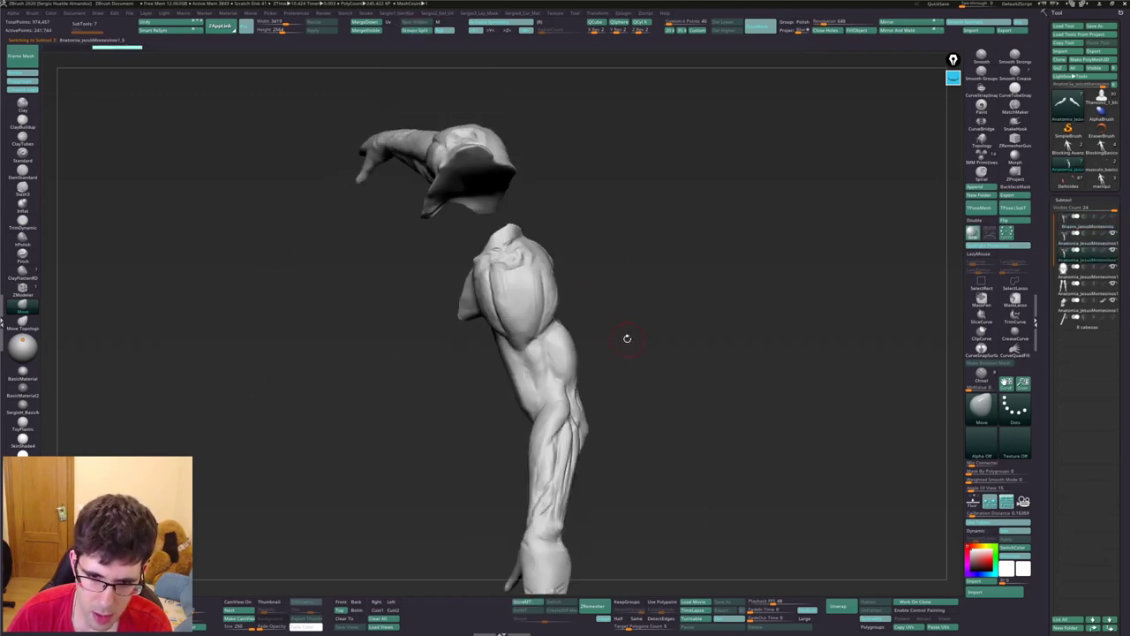
key(ctrl+shift+z)
key(ctrl+shift+z)
key(ctrl+z)
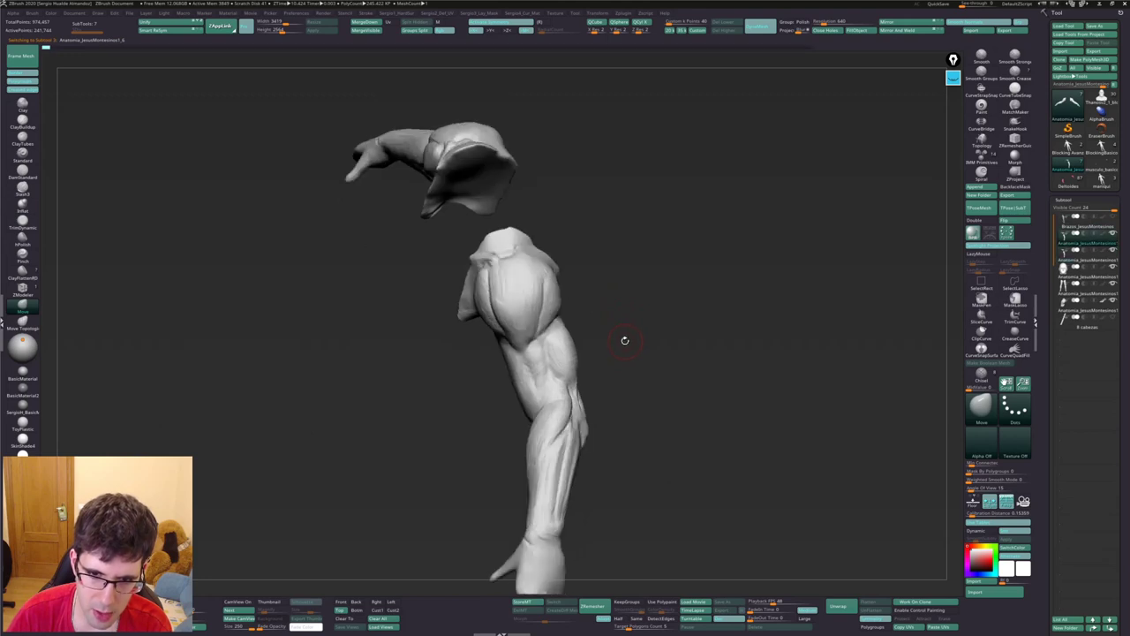
key(ctrl+shift+z)
key(ctrl+z)
key(ctrl+z)
key(ctrl+z)
Orbit to face the left arm and add ClayBuildup strokes on the forearm
mouse_move(628, 349)
mouse_down()
mouse_move(603, 391)
mouse_move(590, 356)
mouse_move(572, 367)
mouse_up()
mouse_move(494, 372)
mouse_down()
mouse_move(527, 379)
mouse_move(378, 421)
mouse_move(428, 470)
mouse_move(384, 423)
mouse_up()
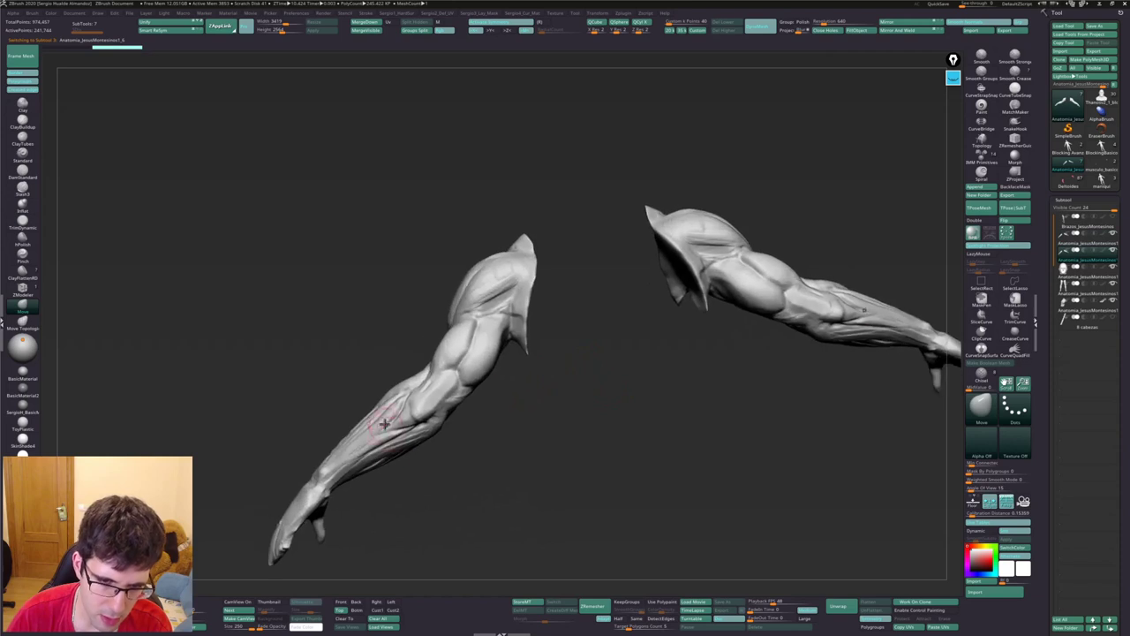
mouse_move(439, 470)
mouse_down()
mouse_move(451, 500)
mouse_move(473, 505)
mouse_up()
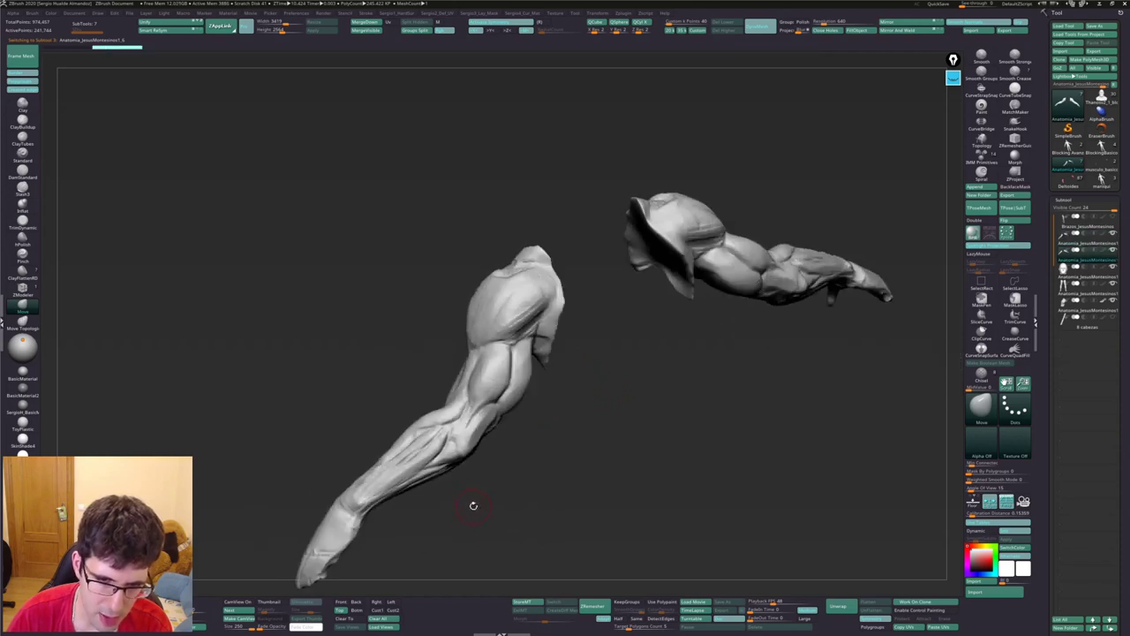
mouse_move(433, 430)
mouse_down()
mouse_move(497, 482)
mouse_move(469, 433)
mouse_move(490, 469)
mouse_move(483, 479)
mouse_up()
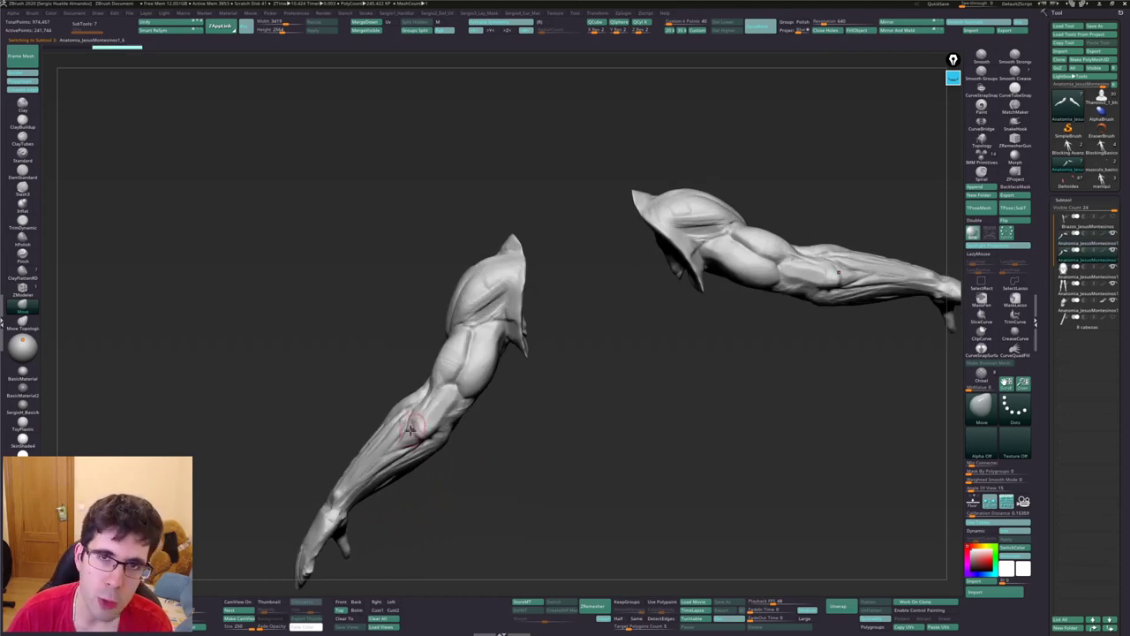
drag(475, 474, 494, 447)
key(ctrl+shift)
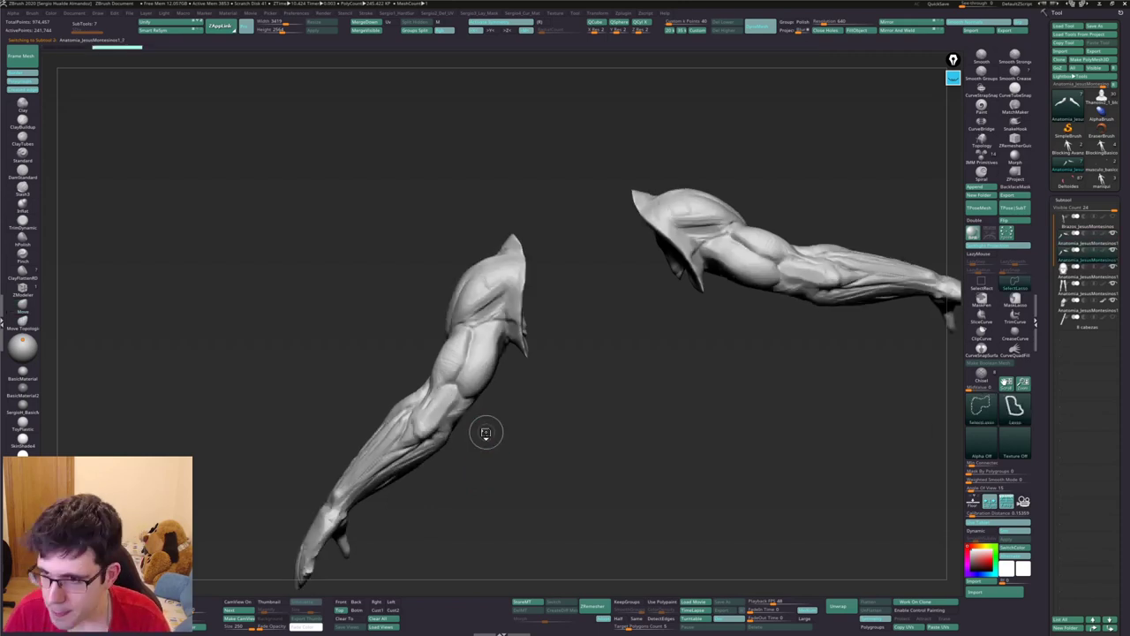
mouse_move(529, 370)
mouse_down()
mouse_move(516, 378)
mouse_move(524, 342)
mouse_move(466, 415)
mouse_move(462, 379)
mouse_up()
key(b)
key(c)
key(b)
drag(357, 490, 492, 360)
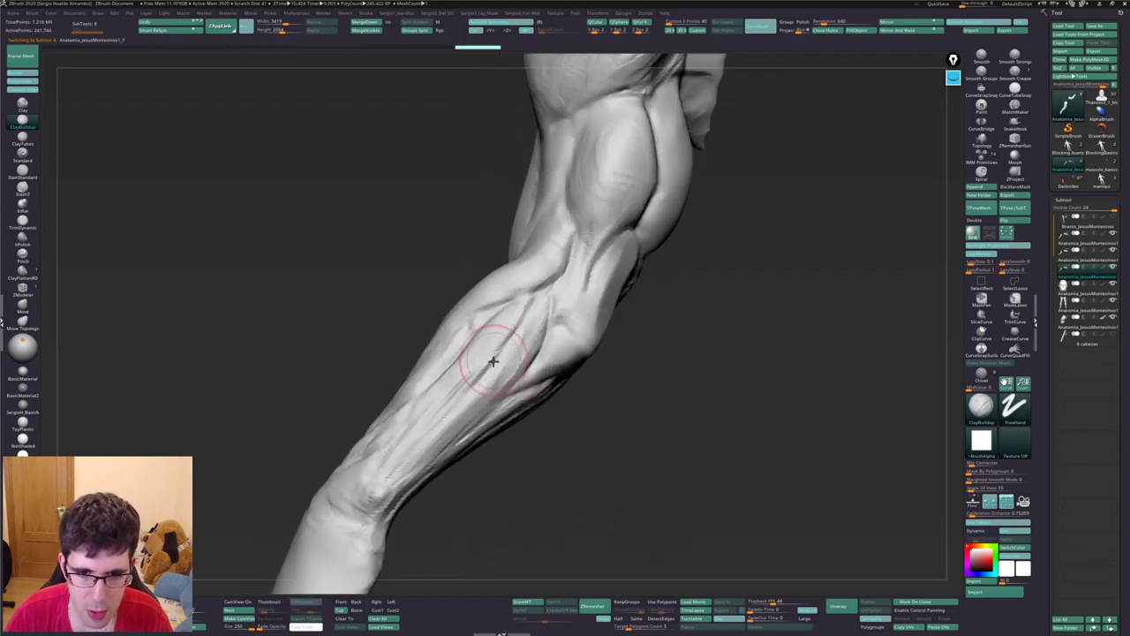
drag(464, 397, 421, 454)
Build up more clay on the forearm with the Clay brush, then select Move with a smaller Draw Size
key(b)
key(c)
key(l)
mouse_move(454, 416)
mouse_down()
mouse_move(503, 344)
mouse_move(429, 383)
mouse_move(399, 436)
mouse_up()
key(b)
key(c)
key(b)
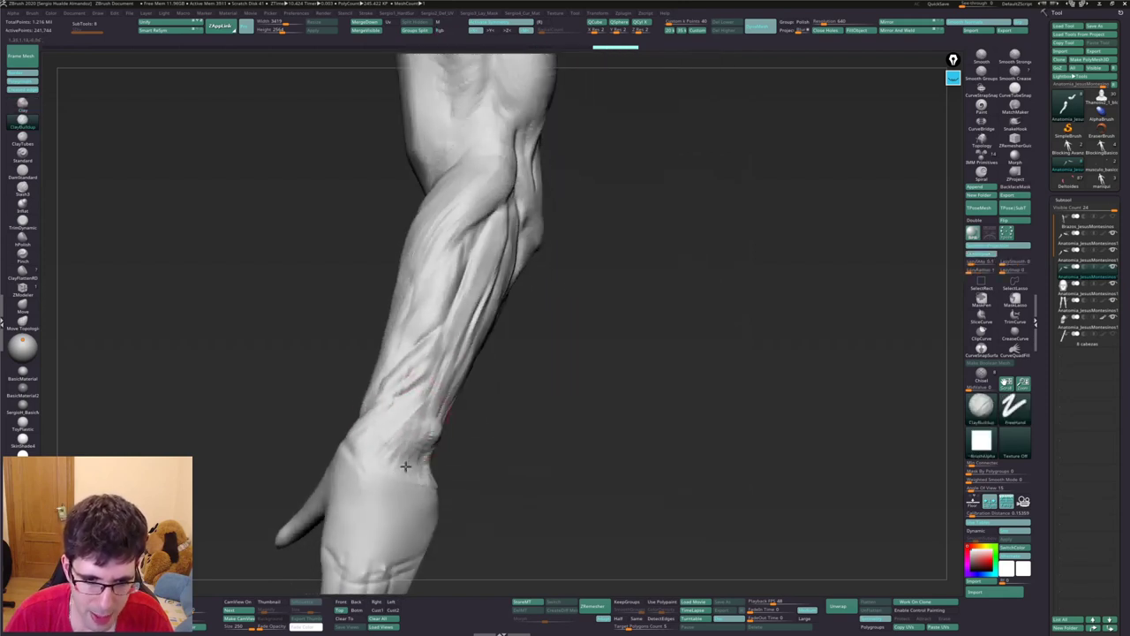
key(b)
key(m)
key(v)
key(s)
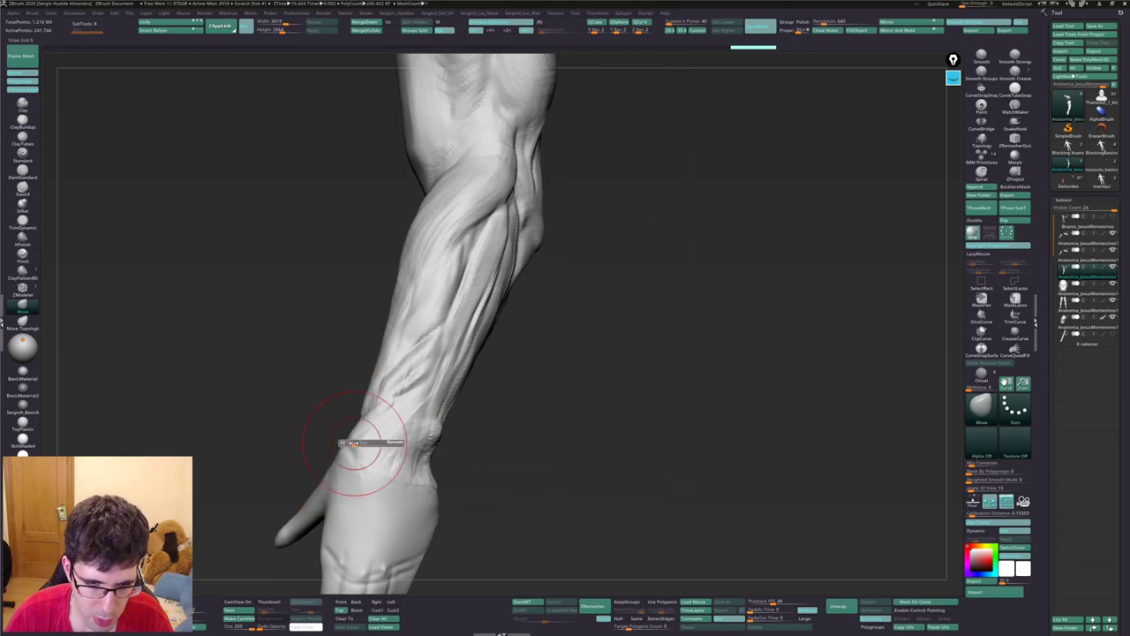
drag(352, 443, 344, 442)
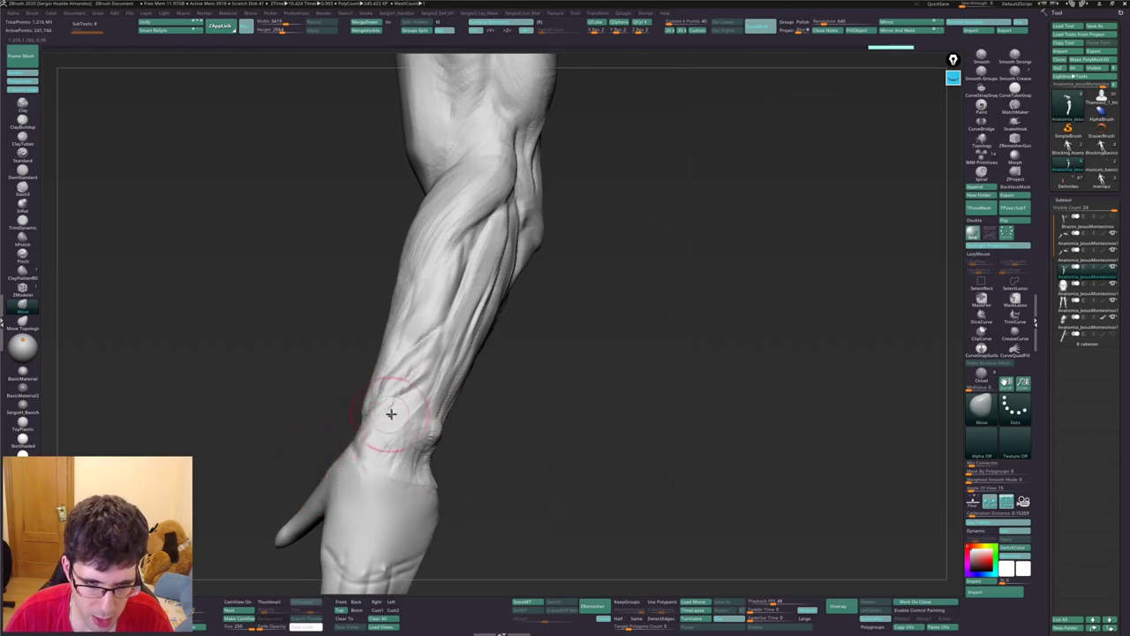
right_drag(390, 414, 374, 416)
Tilt in on the wrist and lay clay strokes across it
key(b)
key(c)
key(b)
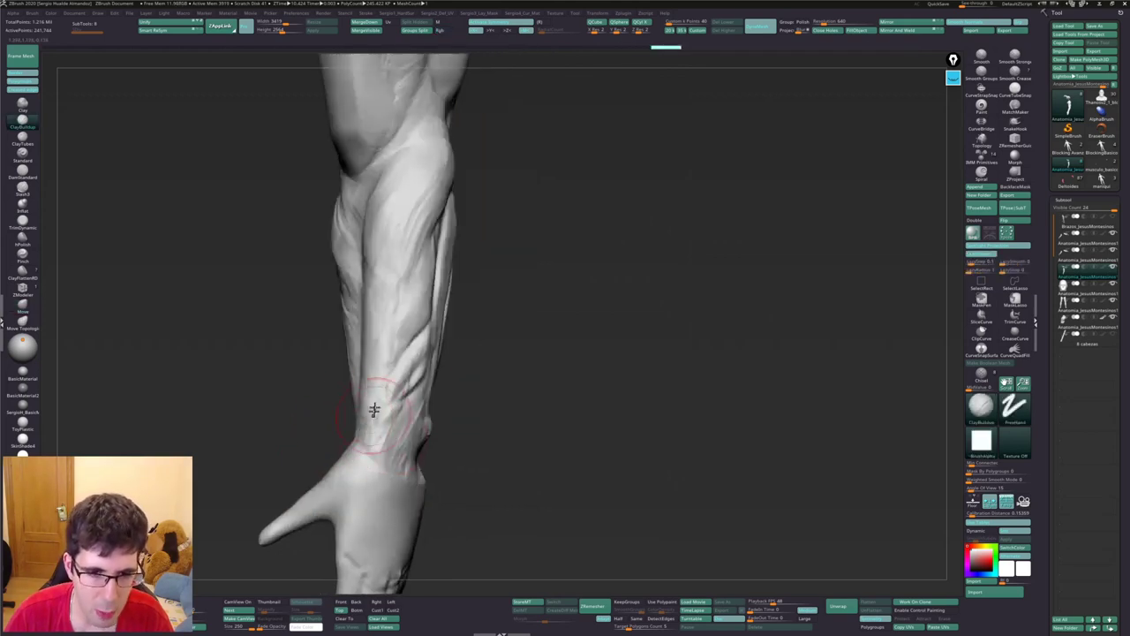
right_drag(400, 439, 396, 462)
mouse_move(370, 471)
mouse_down()
mouse_move(378, 512)
mouse_move(451, 478)
mouse_up()
right_drag(450, 477, 429, 490)
key(b)
key(m)
key(v)
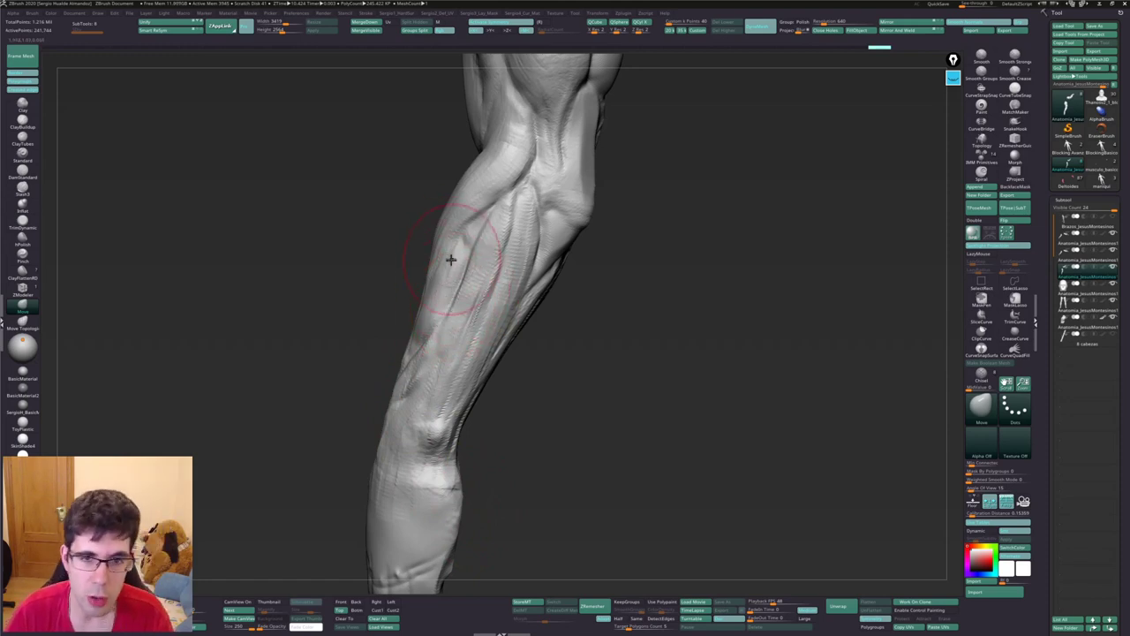
Rotate up to the upper arm and shoulder, then frame the whole arm in view
mouse_move(451, 255)
right_down()
mouse_move(474, 299)
mouse_move(553, 268)
mouse_move(556, 244)
right_up()
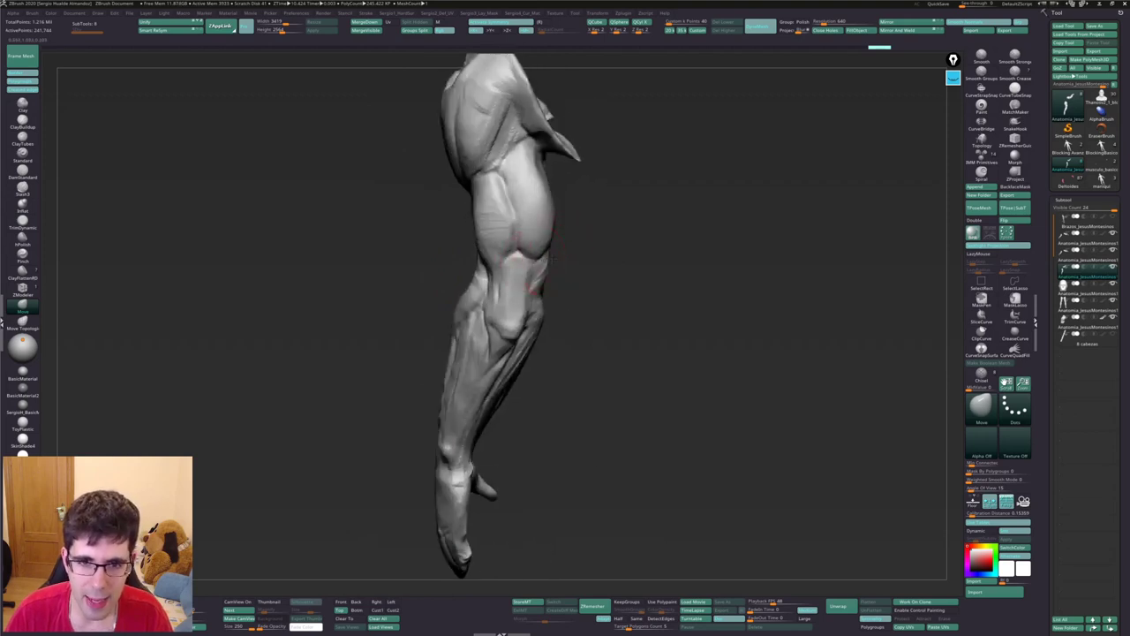
right_drag(535, 287, 546, 258)
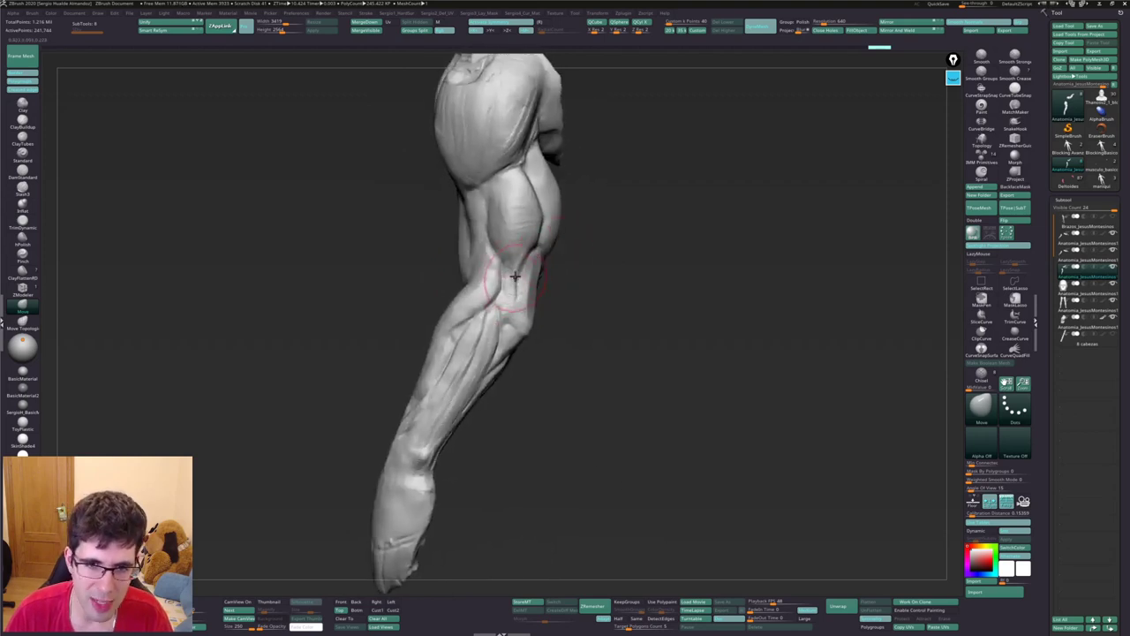
mouse_move(540, 289)
right_down()
mouse_move(470, 296)
mouse_move(504, 312)
right_up()
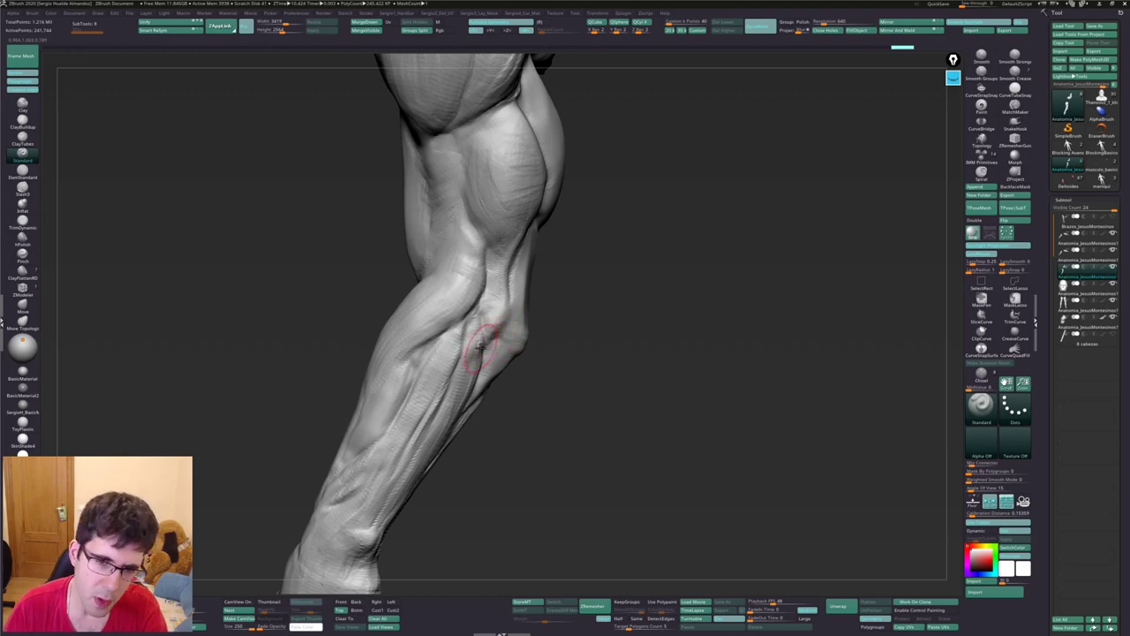
key(f)
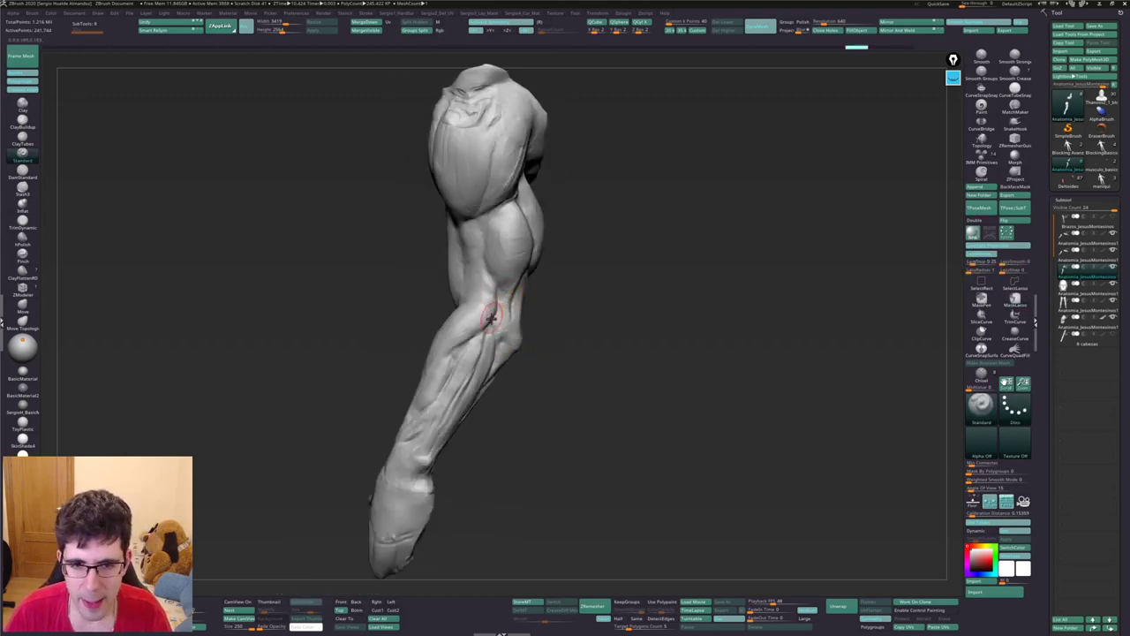
mouse_move(495, 336)
right_down()
mouse_move(534, 307)
mouse_move(488, 281)
right_up()
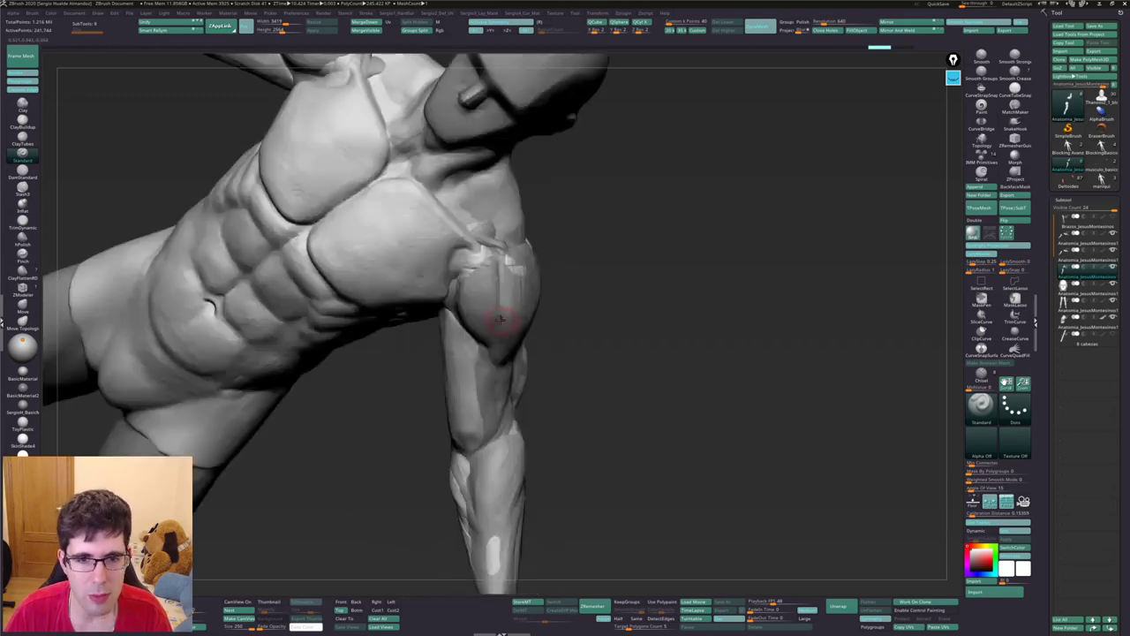
Drop to a lower subdivision level, show the arm muscle mesh, and pick the Clay brush
key(shift+d)
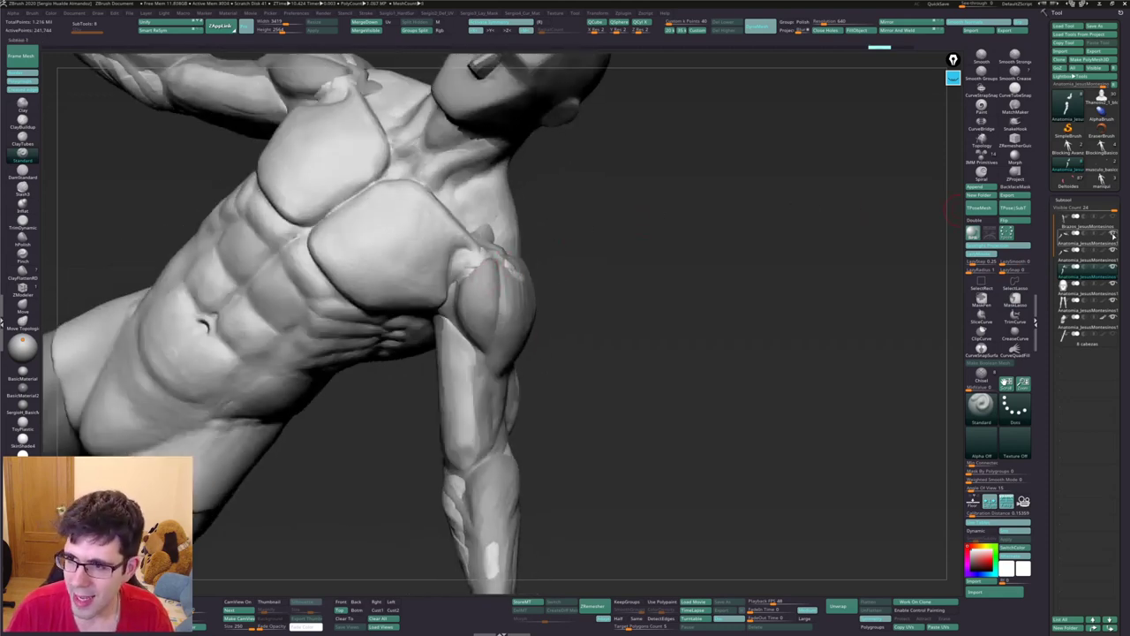
click(1111, 236)
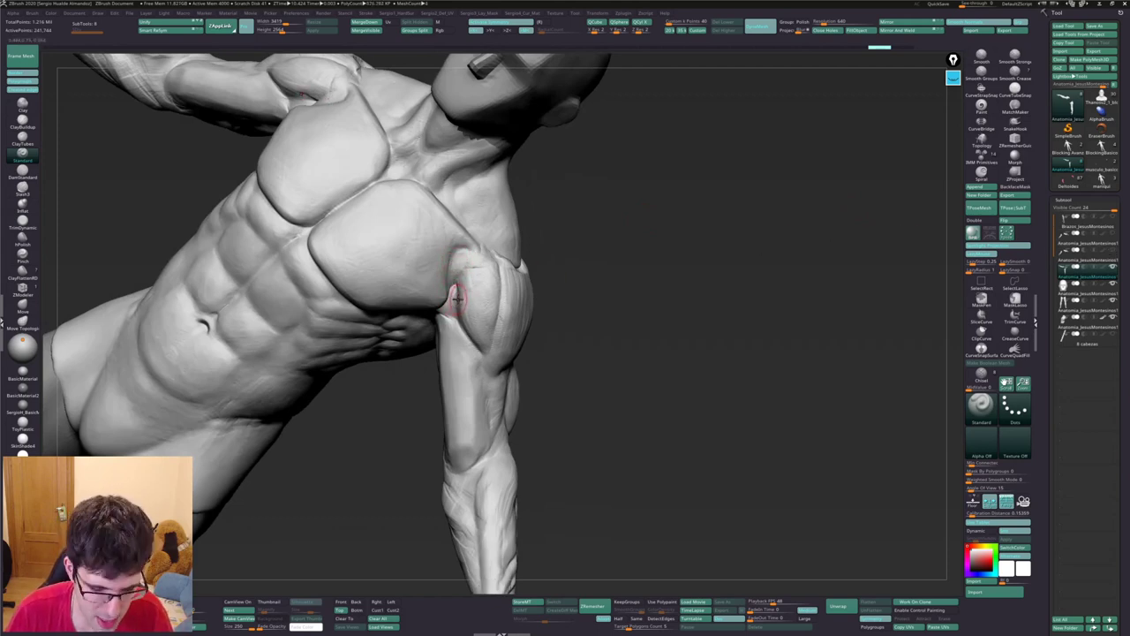
key(b)
key(c)
key(l)
Build up and smooth the front deltoid where it meets the chest, then pull back
right_drag(449, 264, 458, 305)
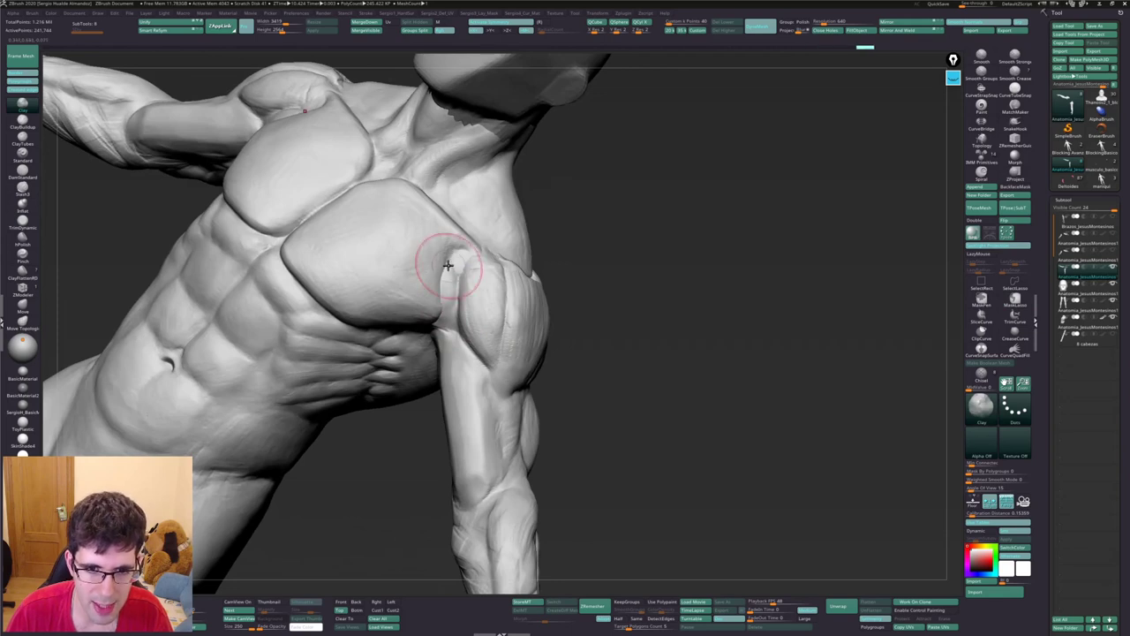
mouse_move(448, 265)
right_down()
mouse_move(452, 257)
mouse_move(448, 295)
right_up()
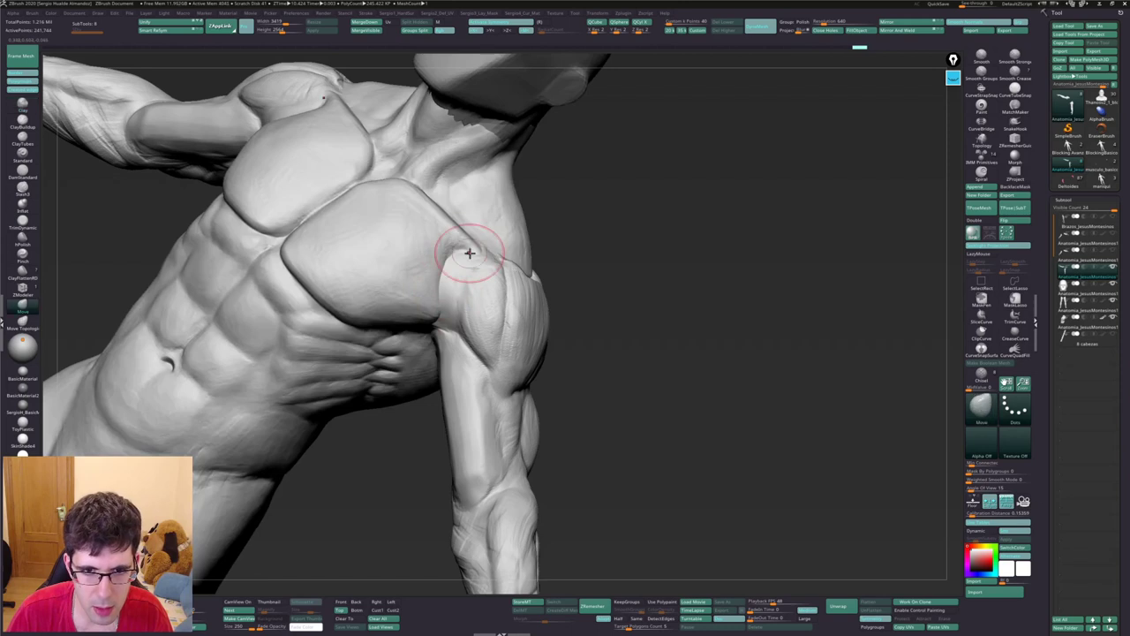
right_drag(466, 253, 463, 231)
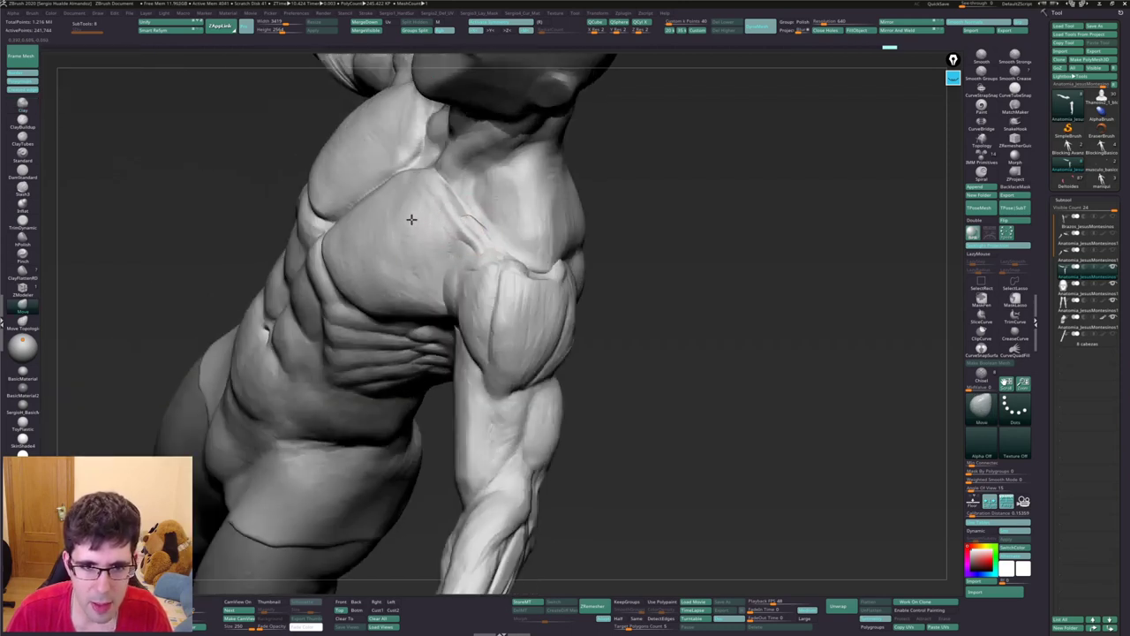
right_drag(479, 232, 466, 279)
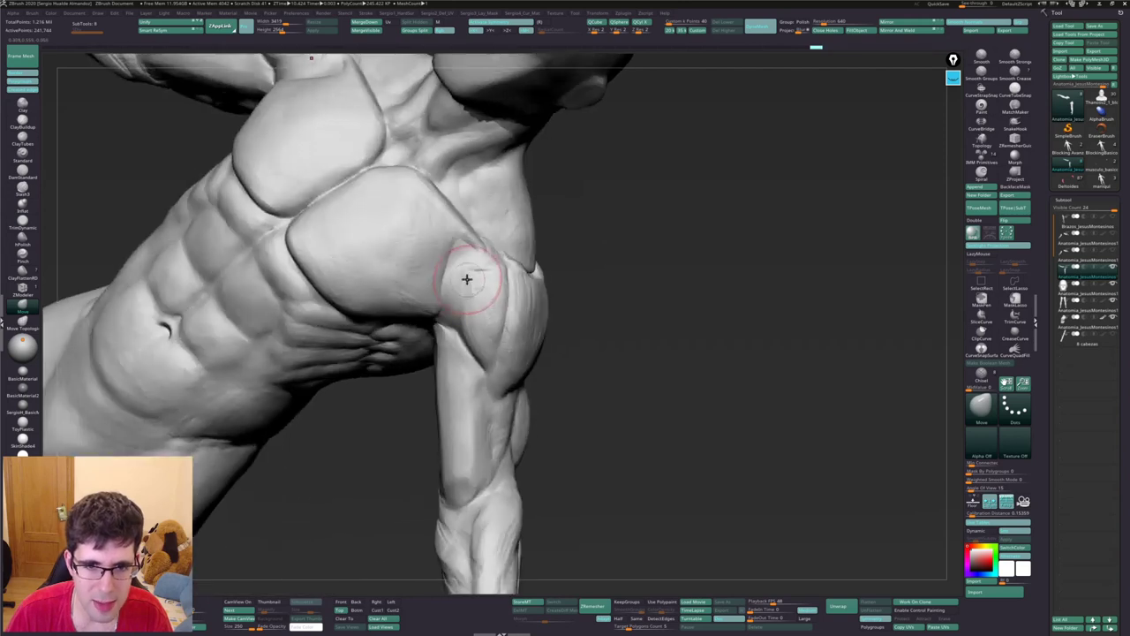
key(b)
key(c)
key(b)
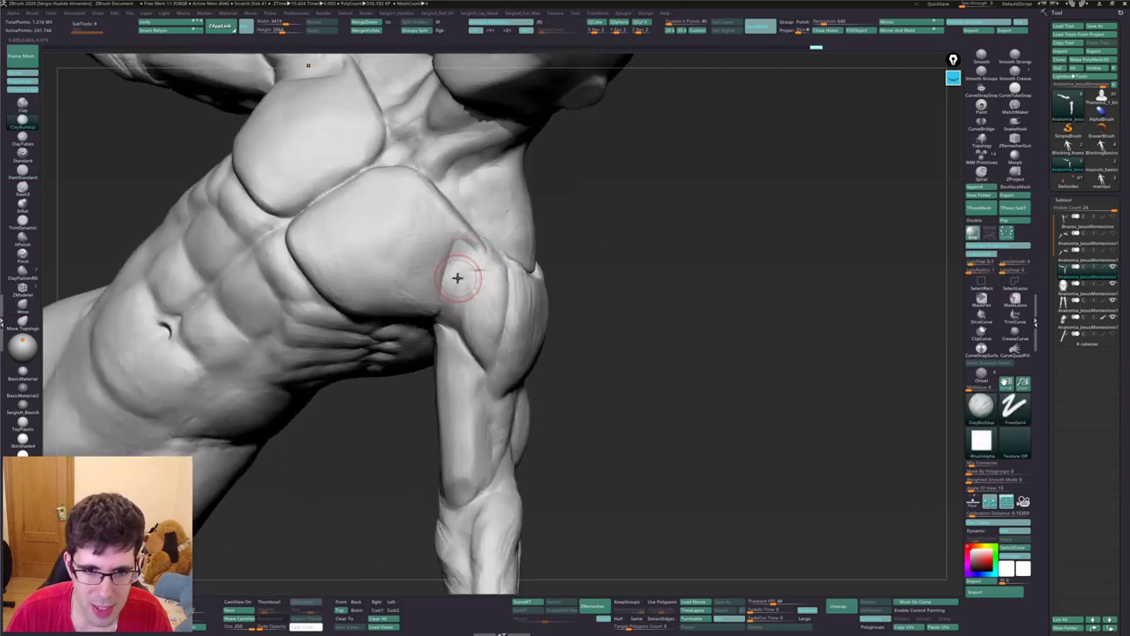
key(b)
key(c)
key(l)
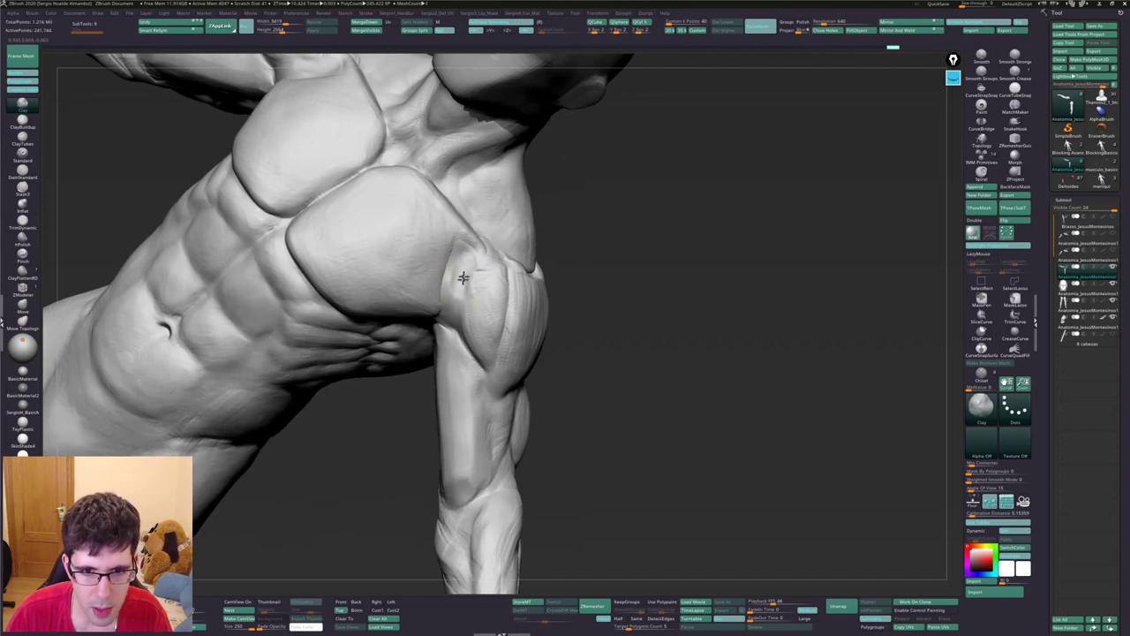
key(shift)
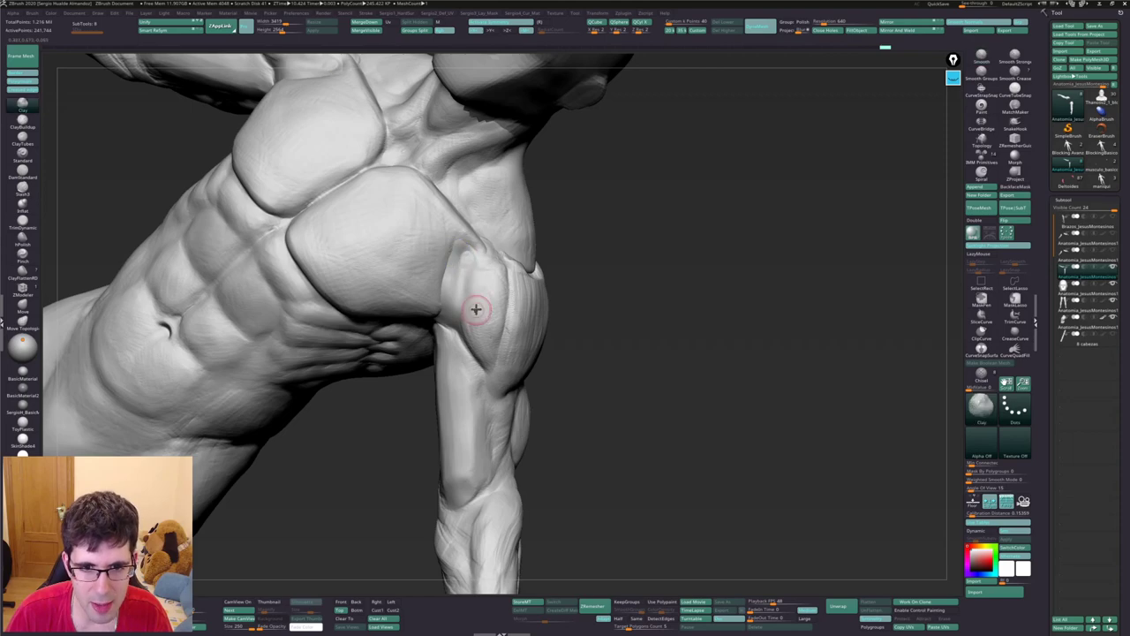
mouse_move(474, 309)
right_down()
mouse_move(556, 360)
mouse_move(529, 348)
mouse_move(494, 360)
mouse_move(477, 344)
mouse_move(360, 328)
right_up()
Isolate the arm and shoulder polygroup and orbit it with DamStandard selected
ctrl+right_drag(391, 379, 429, 341)
ctrl+shift+click(393, 372)
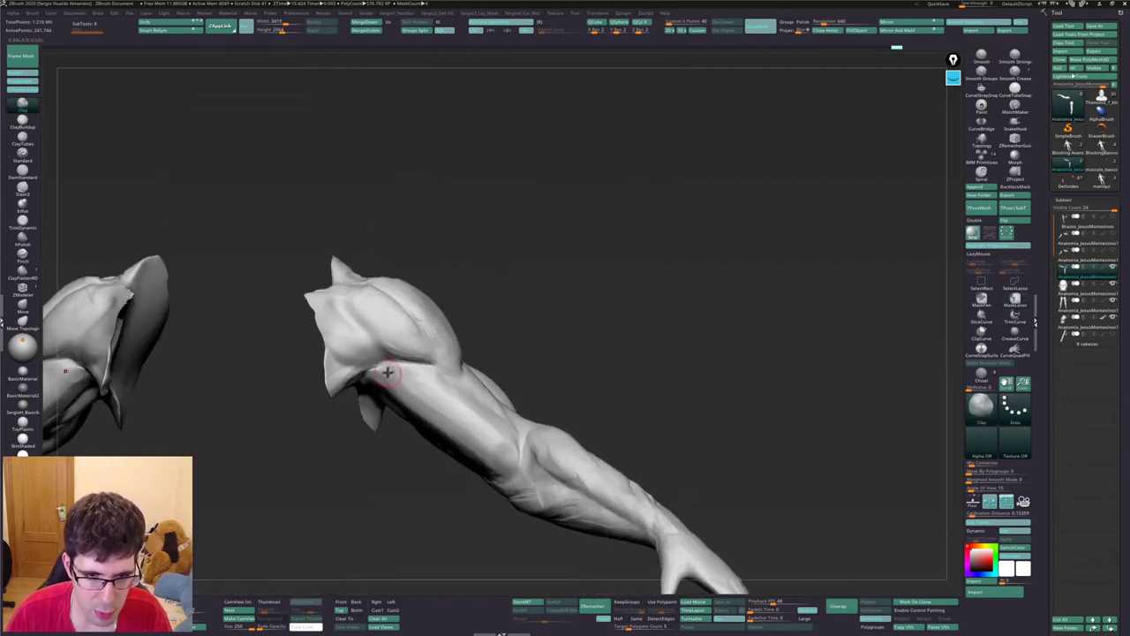
right_drag(366, 376, 383, 372)
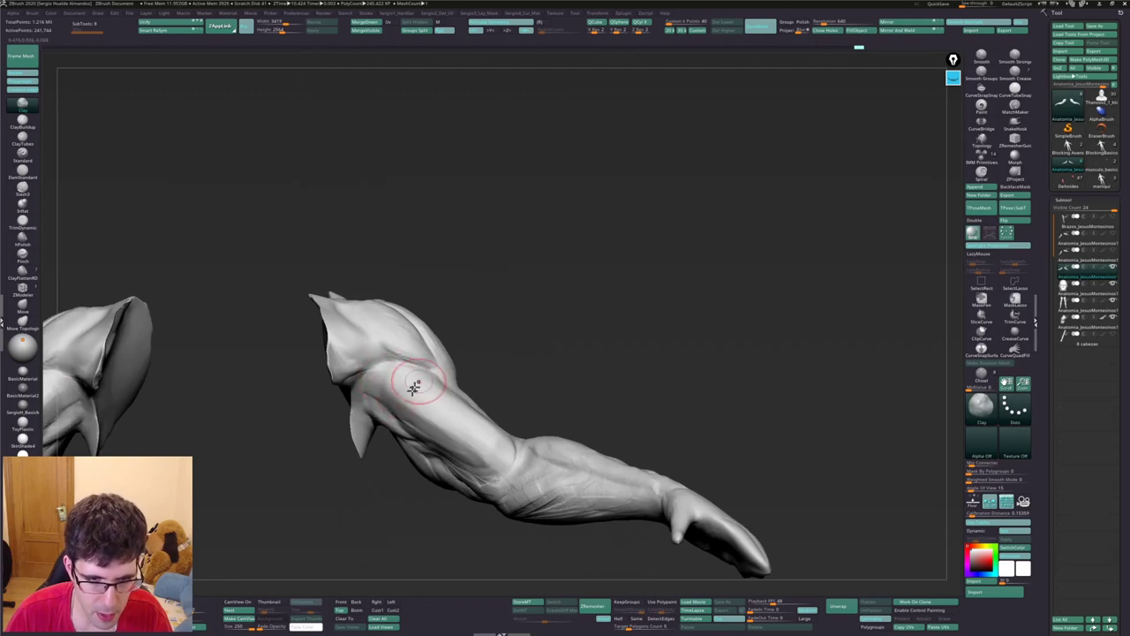
right_drag(413, 408, 363, 405)
right_drag(368, 446, 364, 400)
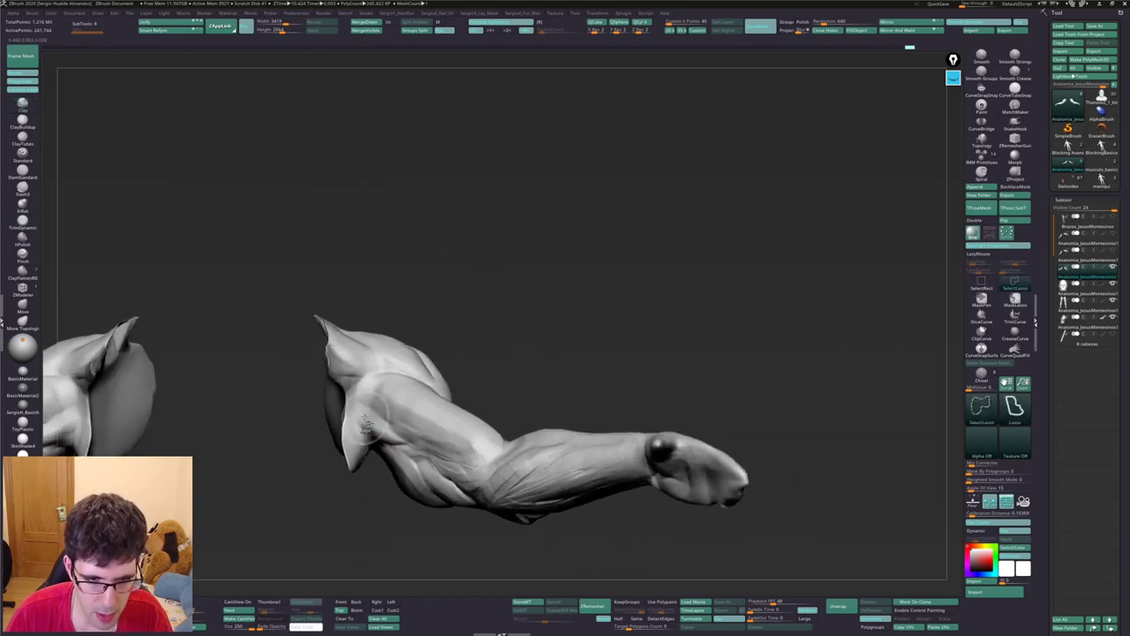
key(b)
key(d)
key(s)
mouse_move(371, 439)
right_down()
mouse_move(364, 408)
mouse_move(366, 421)
mouse_move(384, 390)
mouse_move(466, 397)
mouse_move(465, 421)
right_up()
Select the Move brush and smooth the upper arm surface near the shoulder
key(b)
key(m)
key(v)
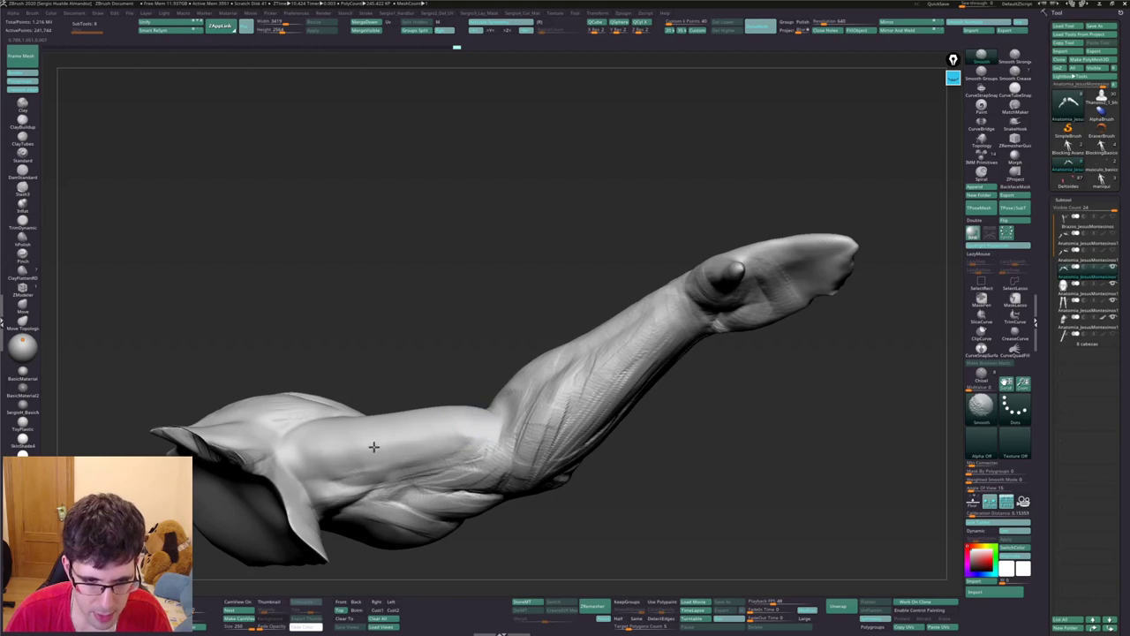
mouse_move(374, 447)
right_down()
mouse_move(475, 348)
mouse_move(408, 411)
right_up()
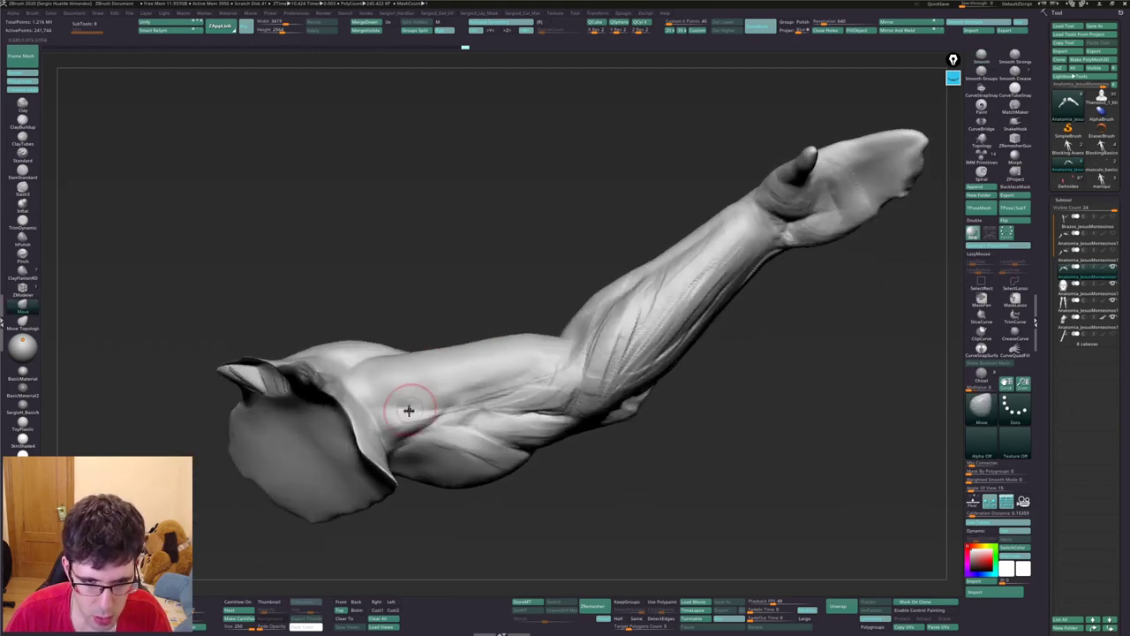
shift+drag(408, 410, 391, 424)
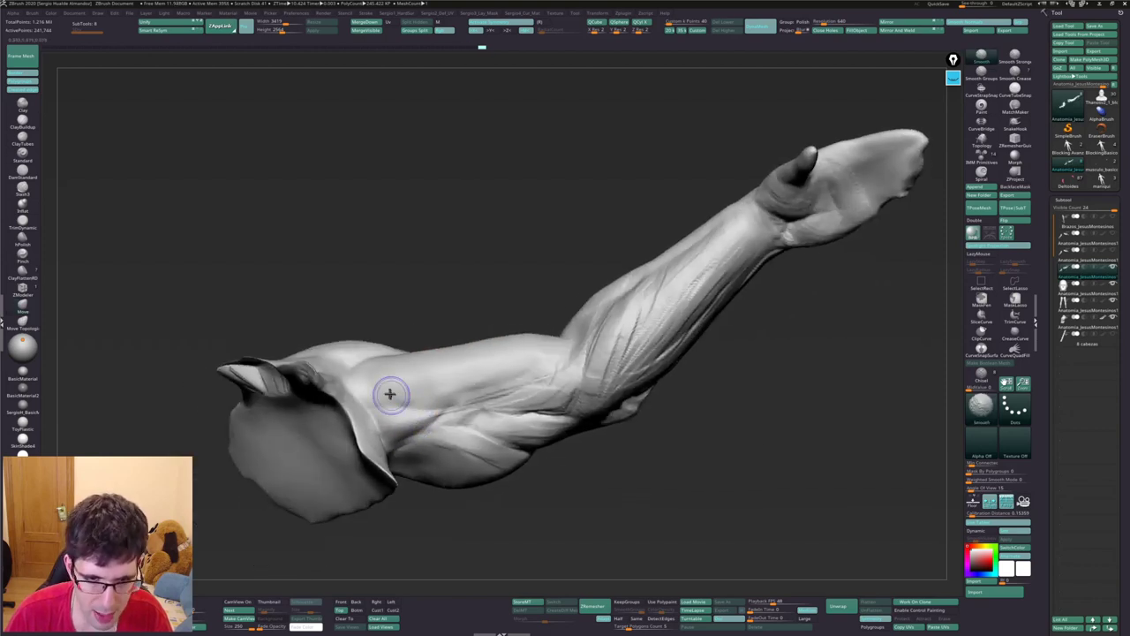
right_drag(496, 385, 399, 371)
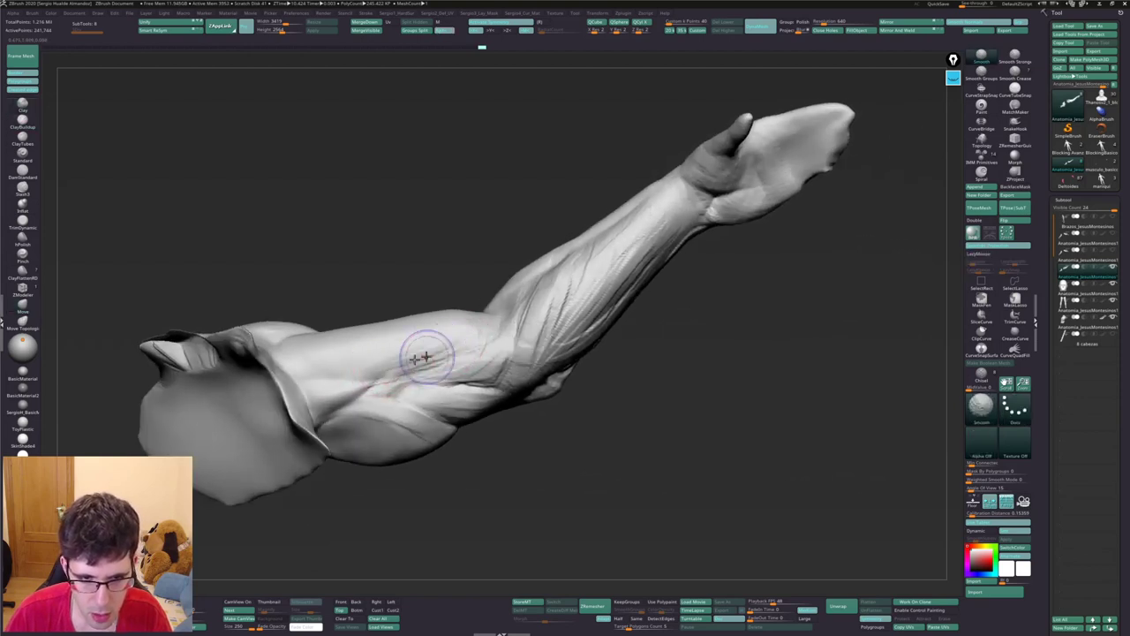
shift+drag(429, 353, 382, 354)
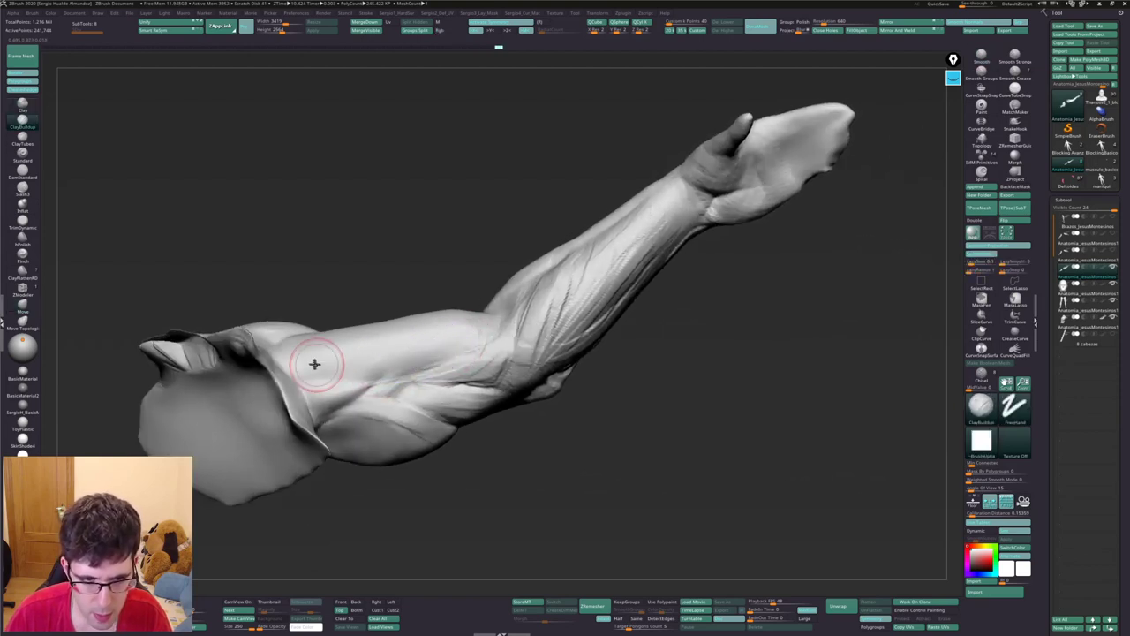
shift+drag(351, 365, 311, 353)
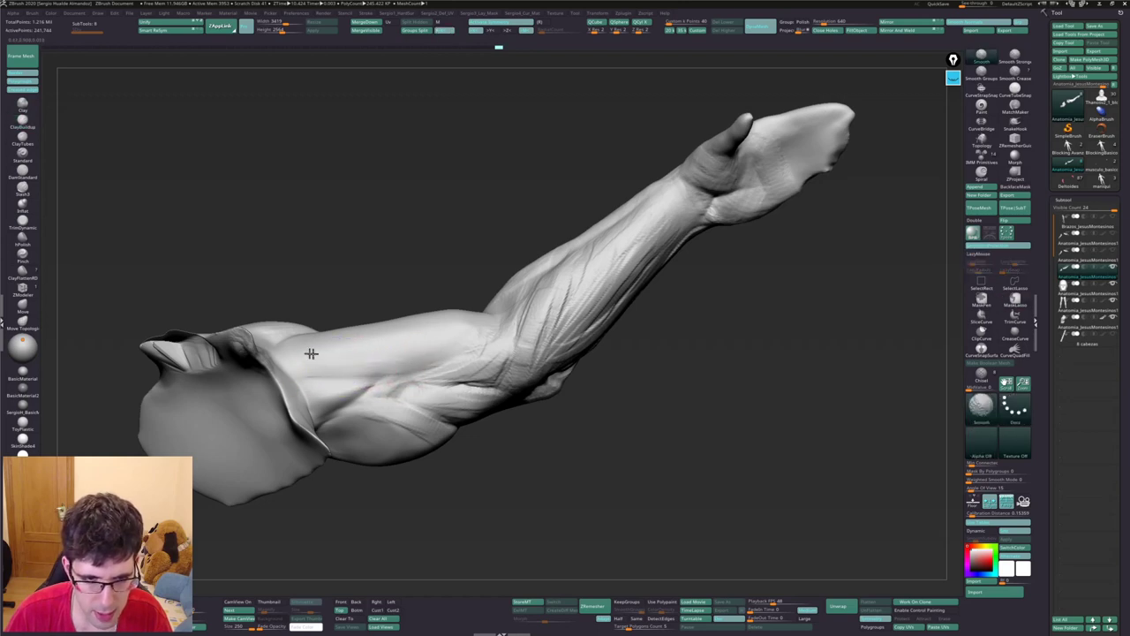
shift+drag(391, 388, 369, 408)
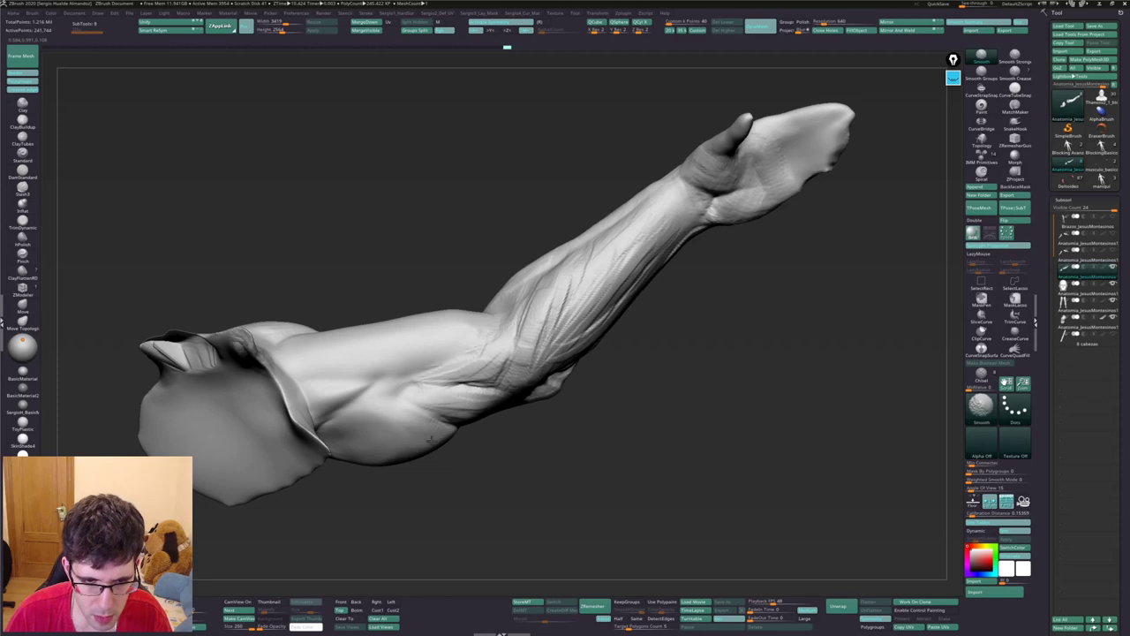
Soften the surface over the biceps and the inner elbow crease
right_drag(430, 438, 416, 415)
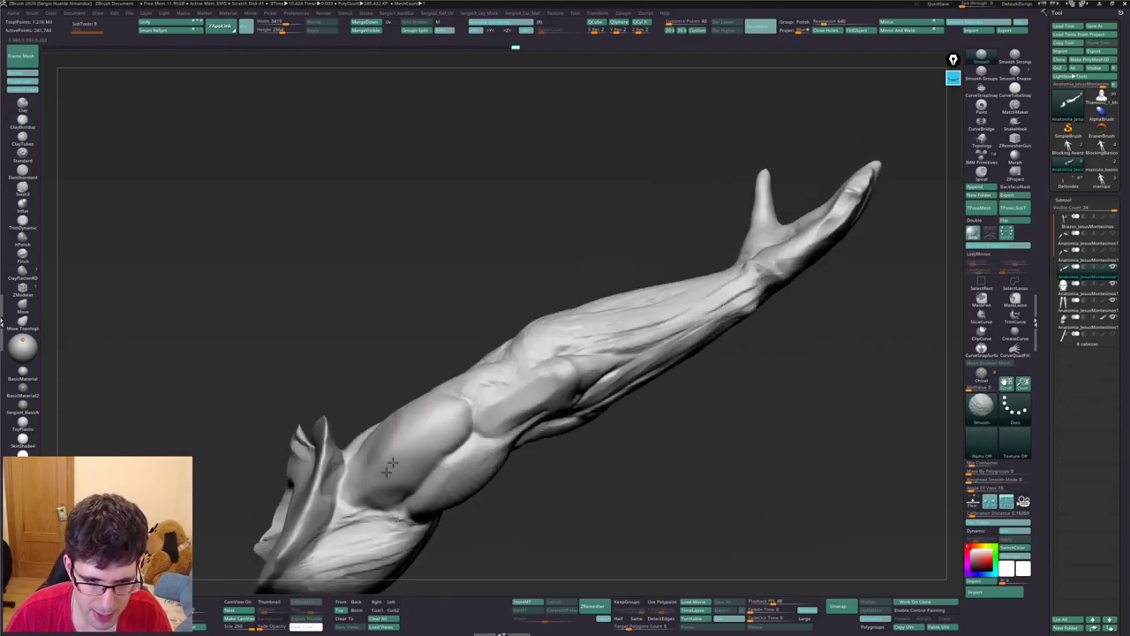
right_drag(397, 481, 396, 467)
shift+drag(397, 467, 404, 468)
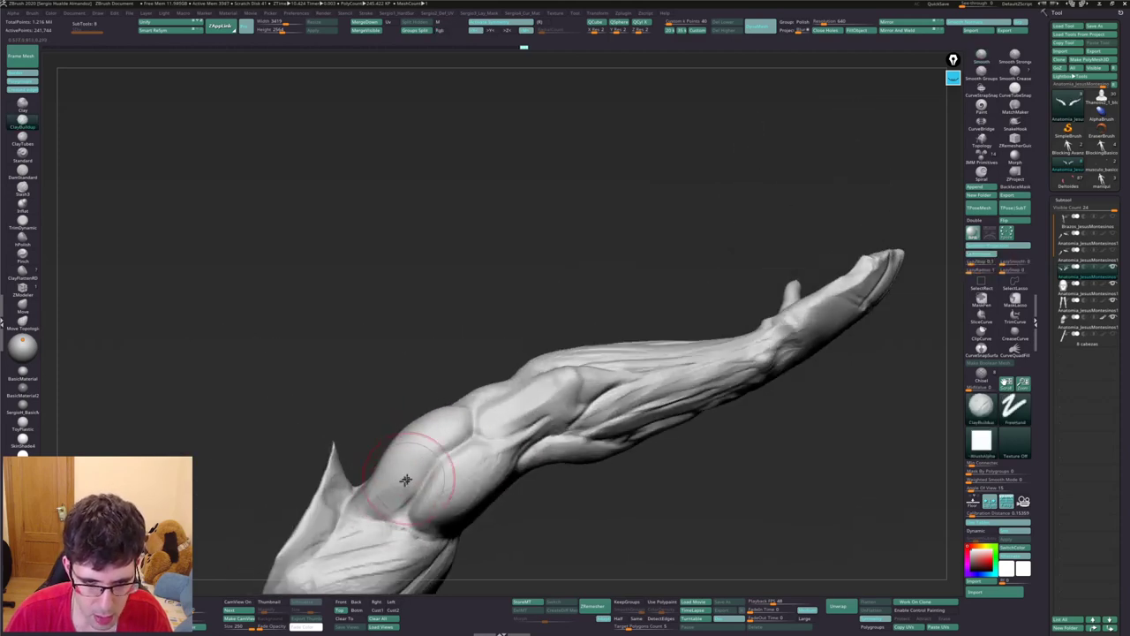
right_drag(422, 434, 442, 403)
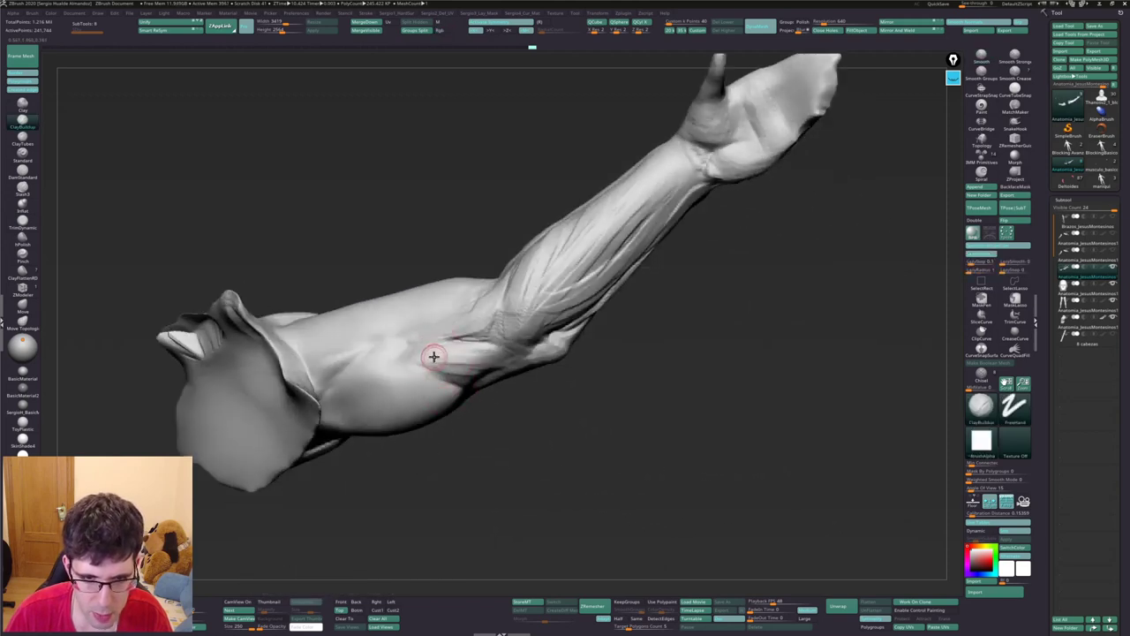
shift+drag(433, 356, 405, 352)
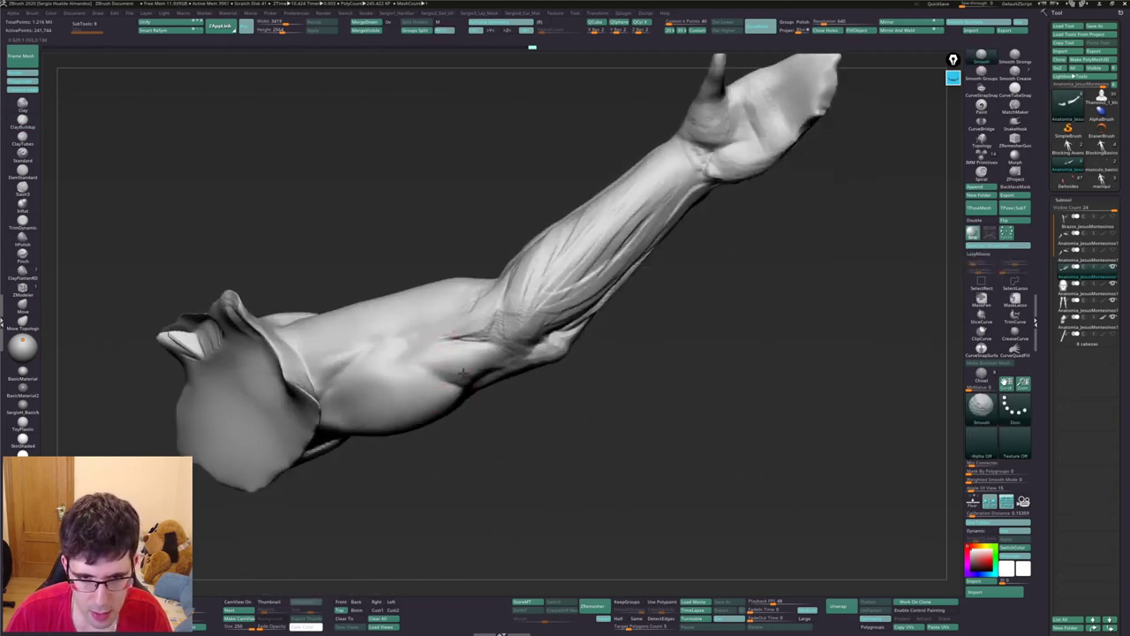
Rotate the arm through diagonal and upright views to review the biceps and shoulder
mouse_move(456, 356)
right_down()
mouse_move(431, 306)
mouse_move(491, 360)
mouse_move(479, 354)
mouse_move(573, 317)
right_up()
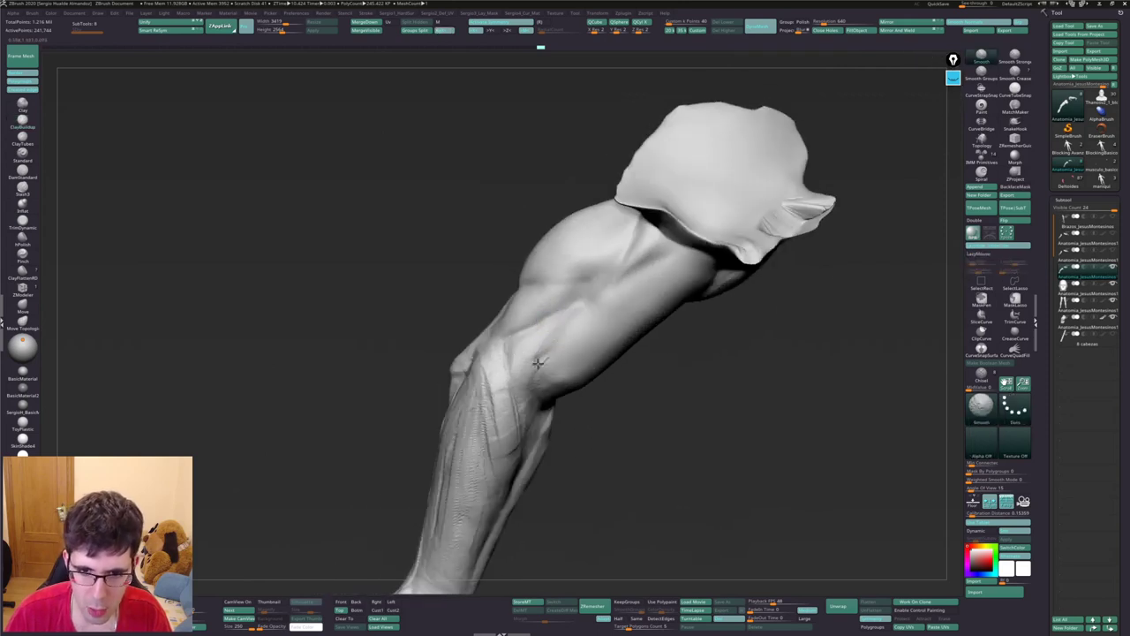
mouse_move(548, 402)
right_down()
mouse_move(524, 327)
mouse_move(542, 327)
right_up()
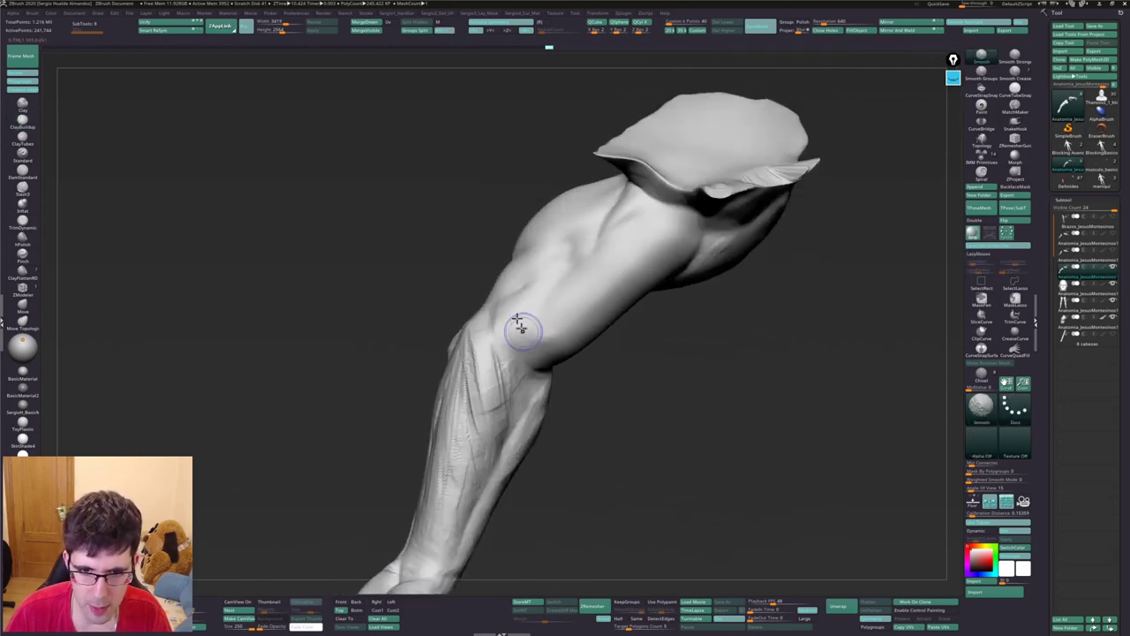
mouse_move(527, 386)
right_down()
mouse_move(492, 356)
mouse_move(505, 377)
right_up()
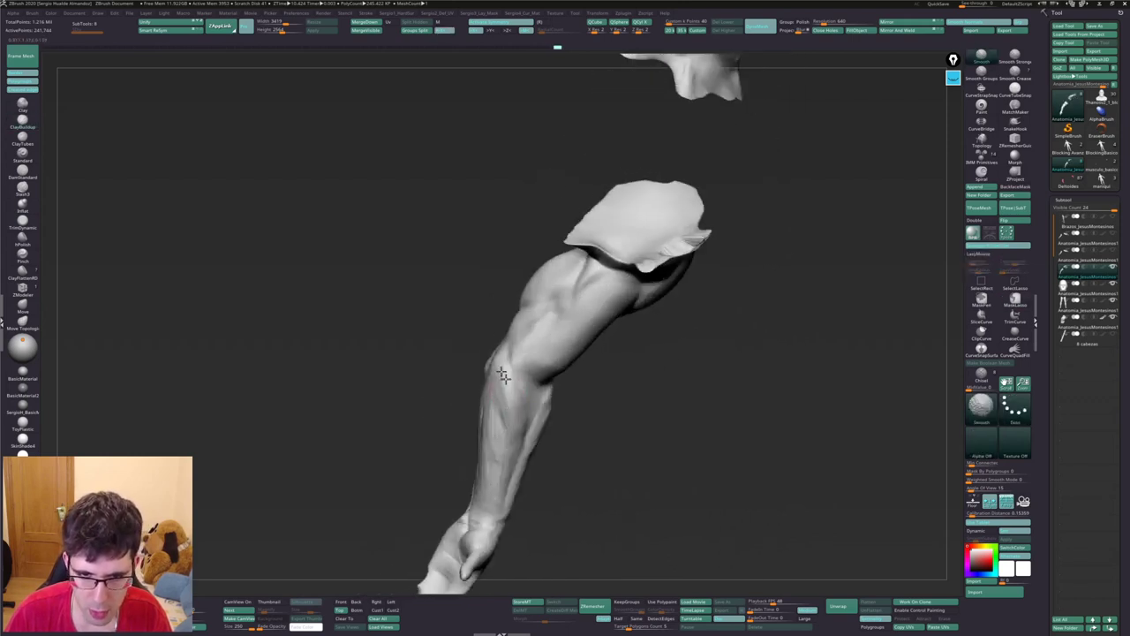
mouse_move(512, 421)
right_down()
mouse_move(486, 412)
mouse_move(470, 372)
right_up()
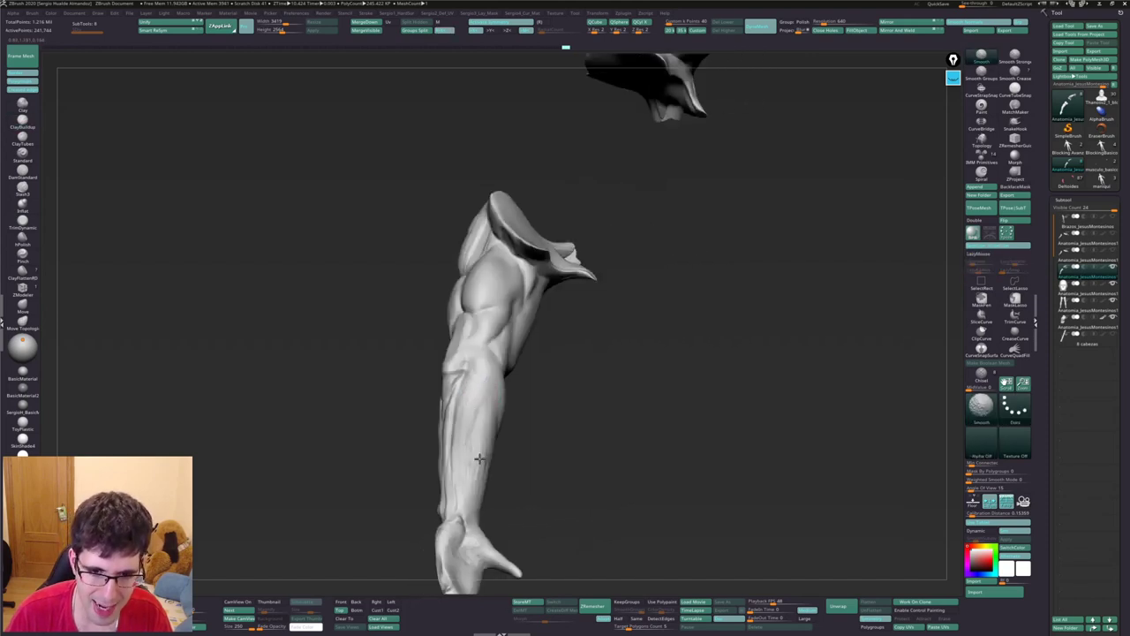
mouse_move(477, 458)
right_down()
mouse_move(498, 379)
mouse_move(524, 372)
right_up()
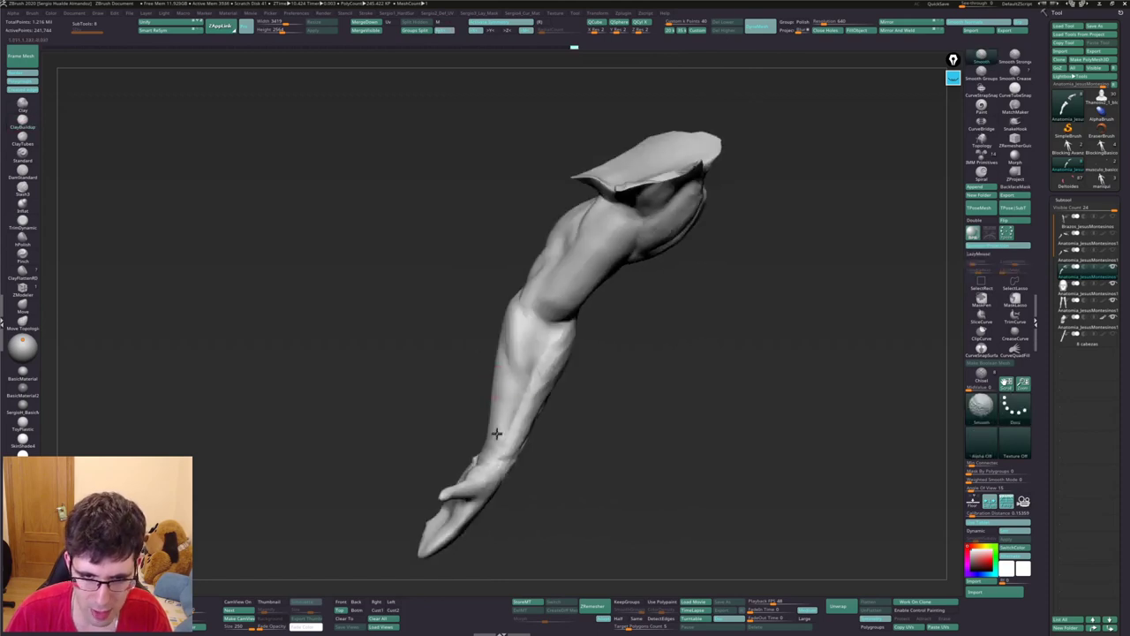
right_drag(496, 433, 464, 415)
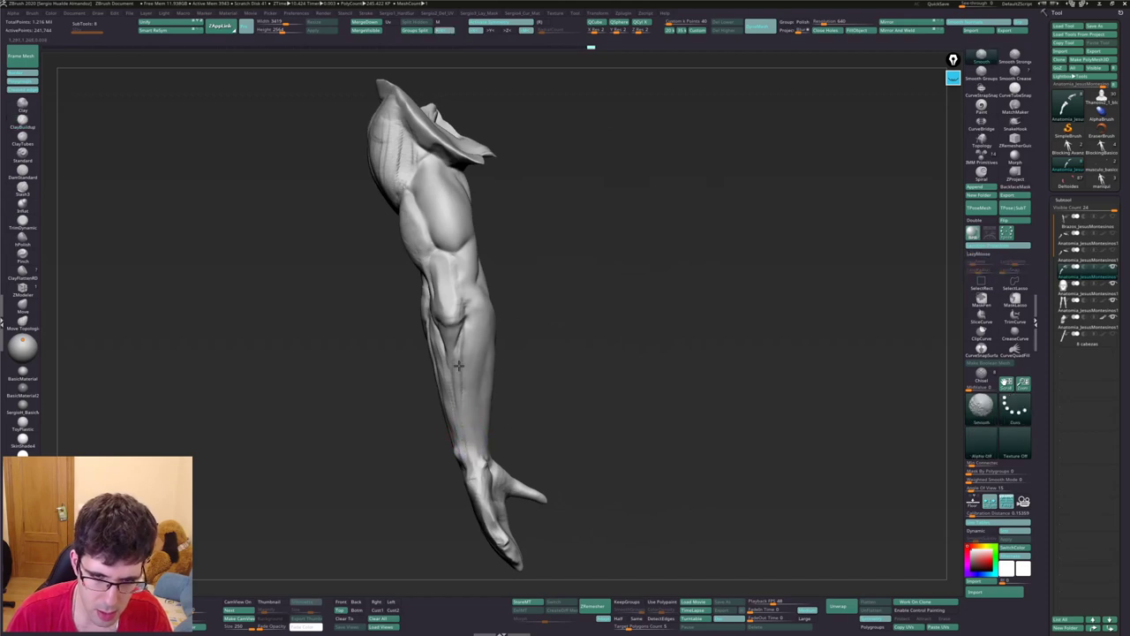
mouse_move(467, 346)
right_down()
mouse_move(568, 330)
mouse_move(479, 383)
mouse_move(491, 328)
right_up()
Smooth the forearm and elbow while rotating to check them from several angles
key(shift)
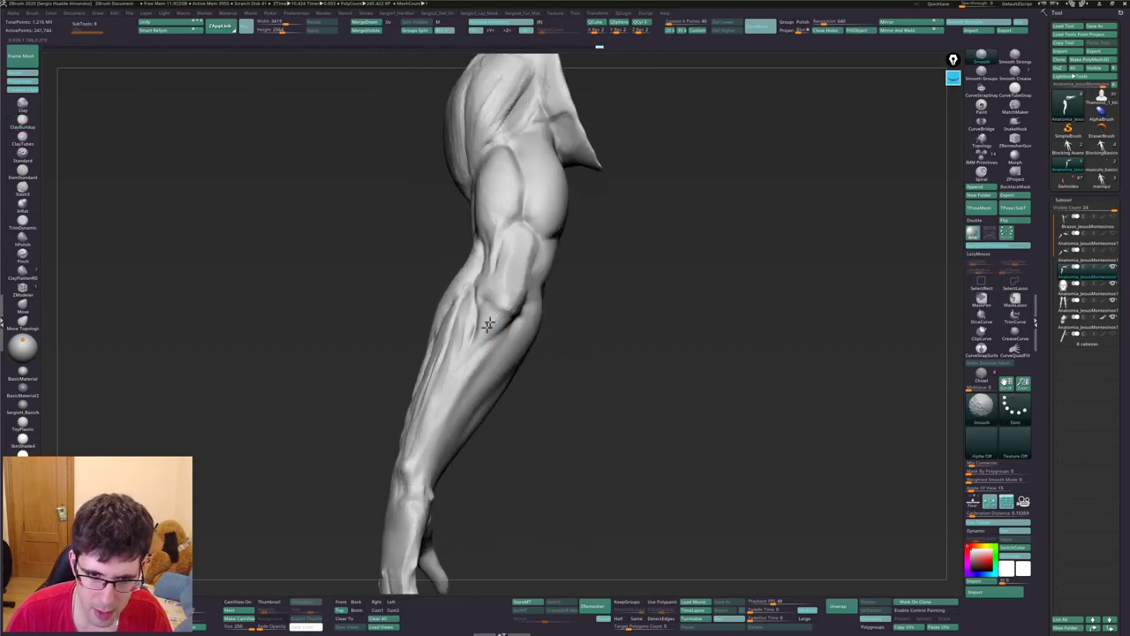
right_drag(515, 300, 475, 376)
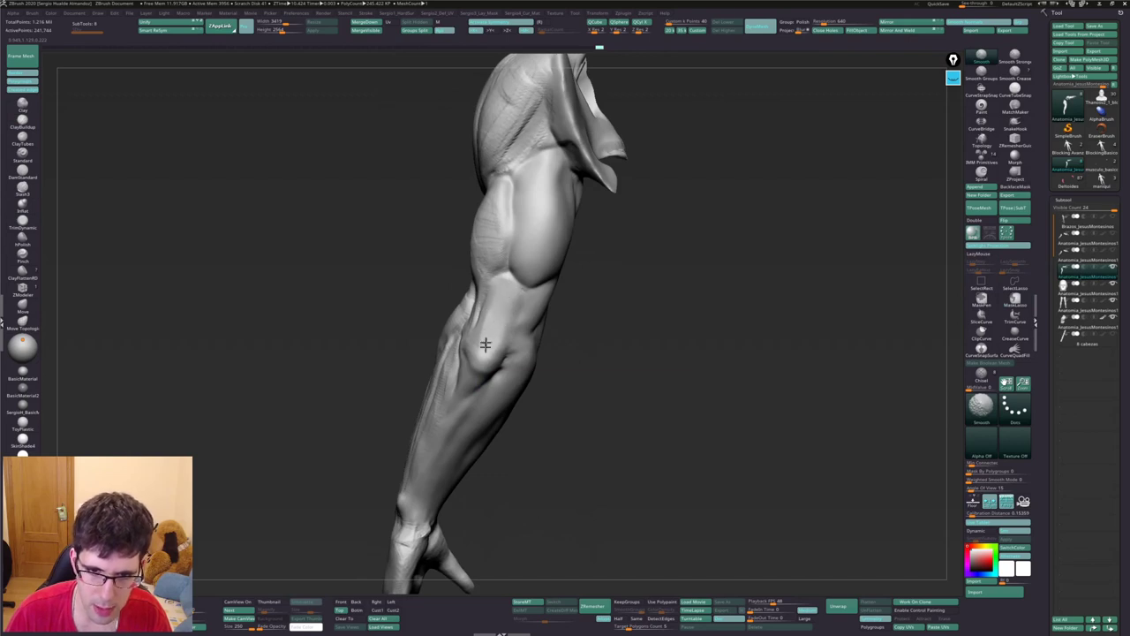
right_drag(486, 344, 499, 330)
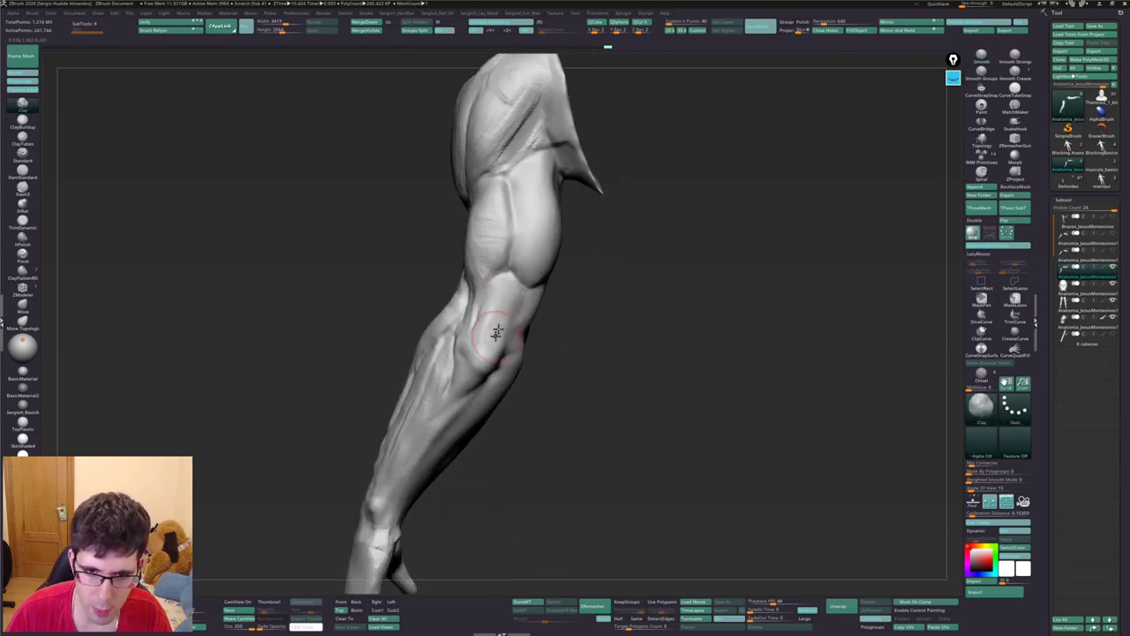
key(shift)
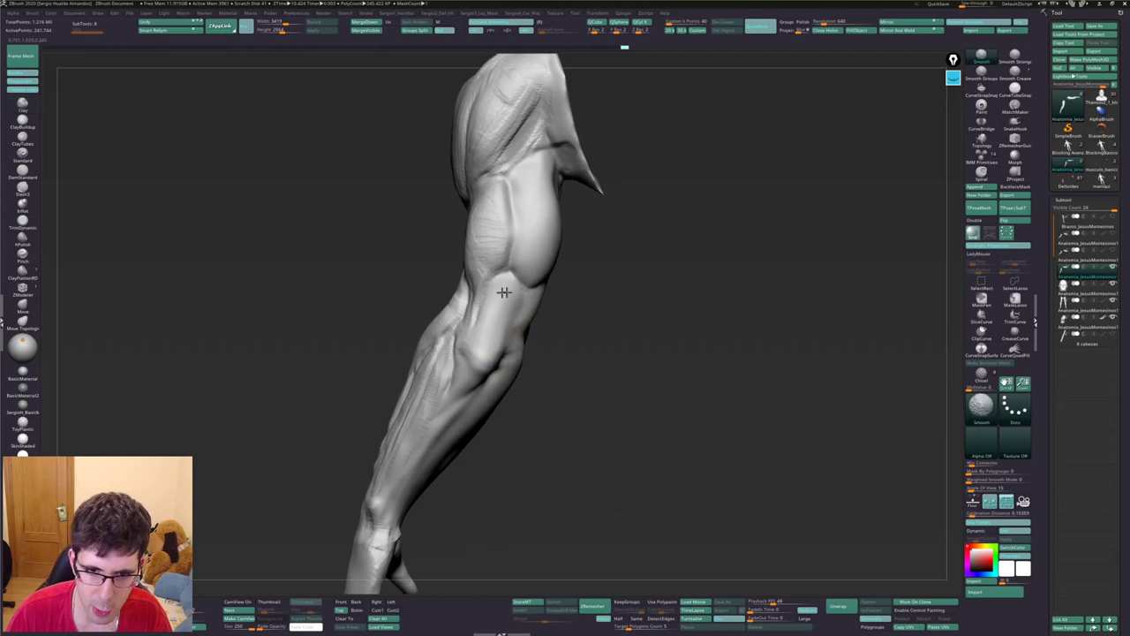
mouse_move(503, 292)
right_down()
mouse_move(470, 386)
mouse_move(497, 355)
right_up()
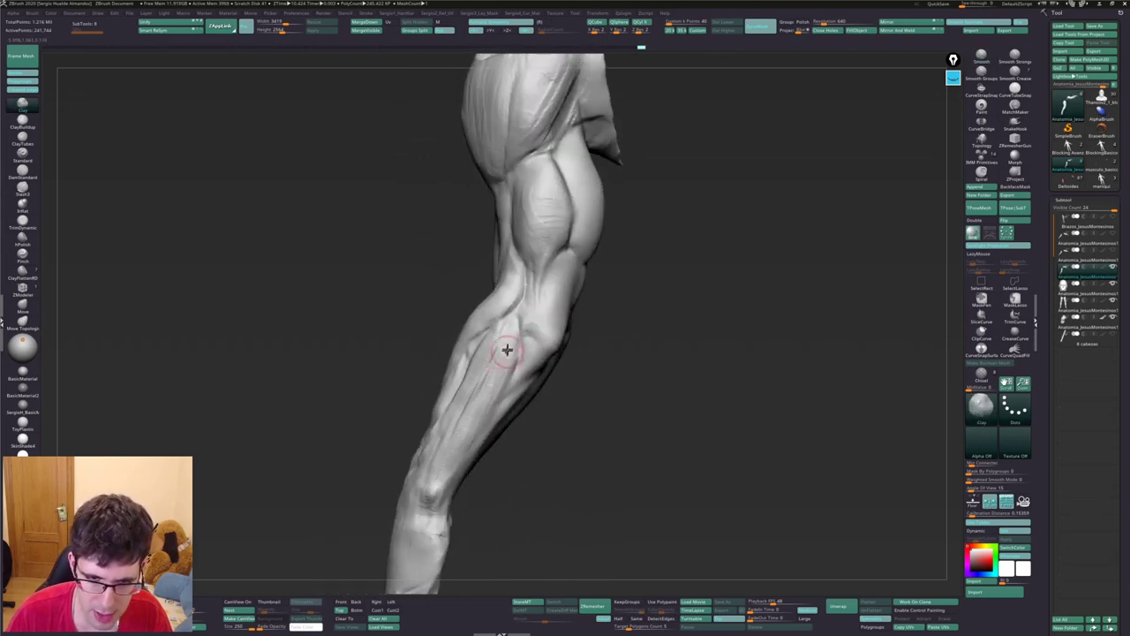
key(shift)
right_drag(460, 450, 486, 348)
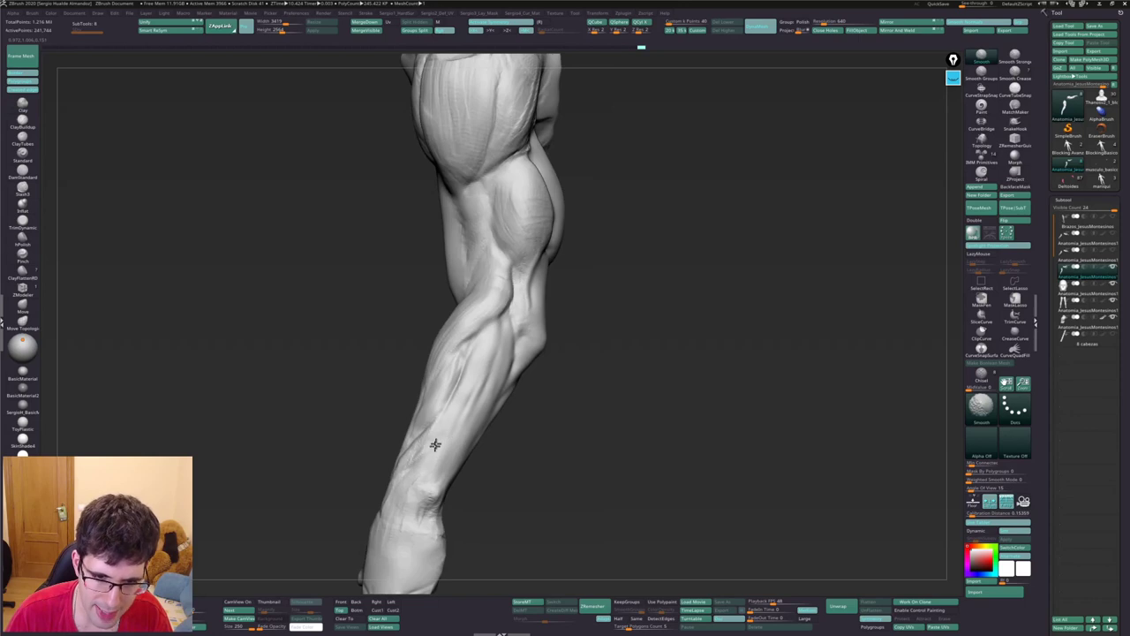
mouse_move(434, 444)
right_down()
mouse_move(492, 374)
mouse_move(513, 313)
right_up()
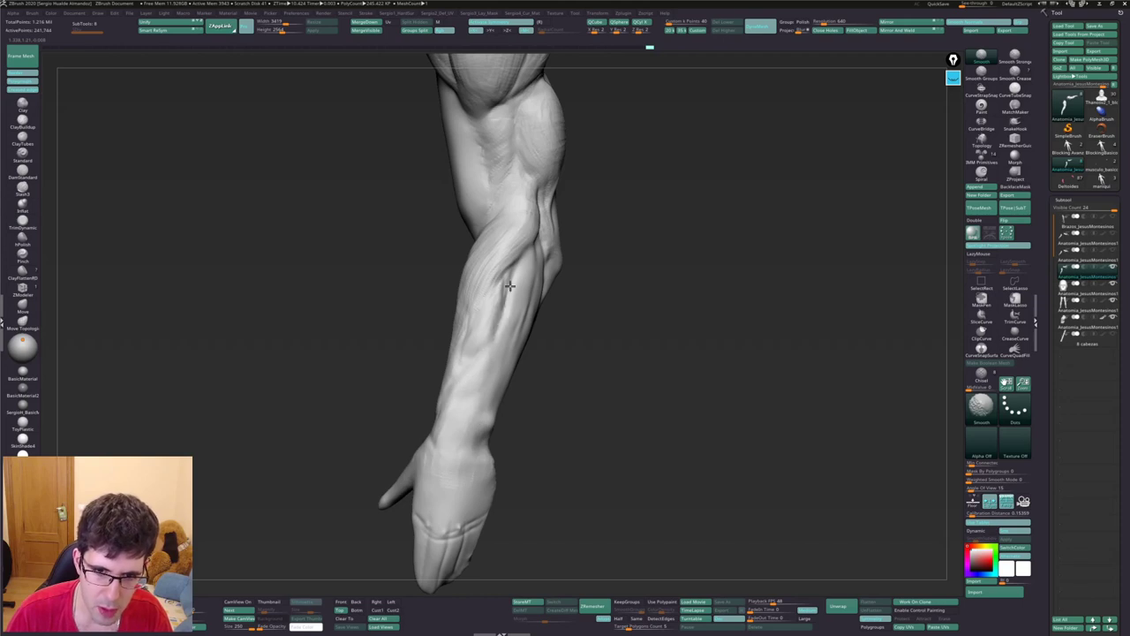
right_drag(510, 285, 493, 392)
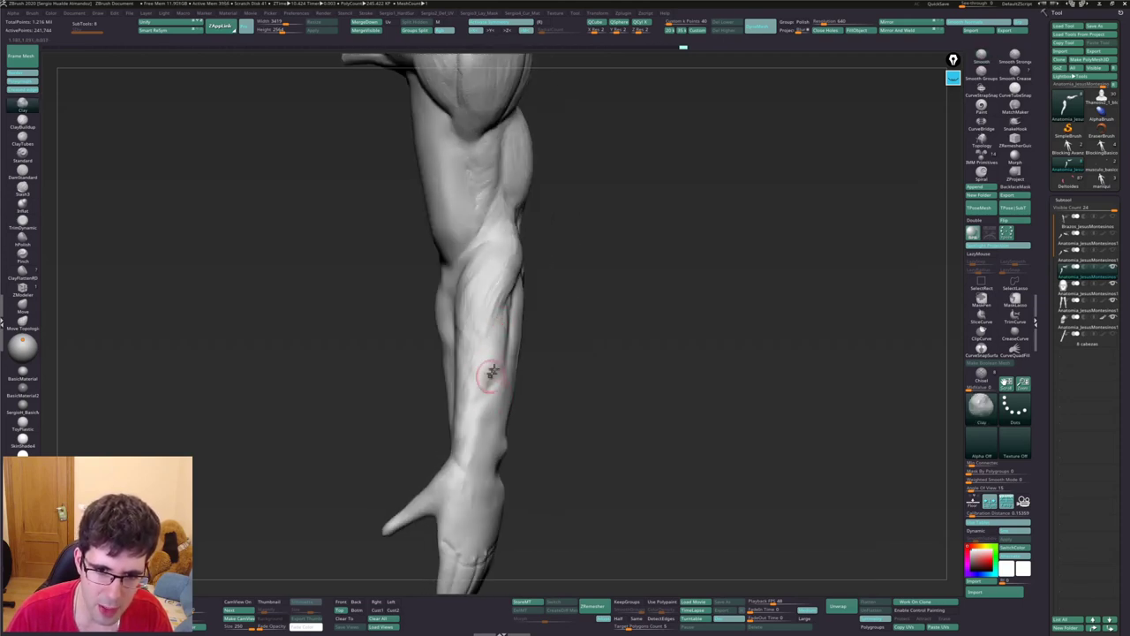
Smooth the shoulder and upper arm from frontal and top views
shift+right_drag(504, 353, 487, 398)
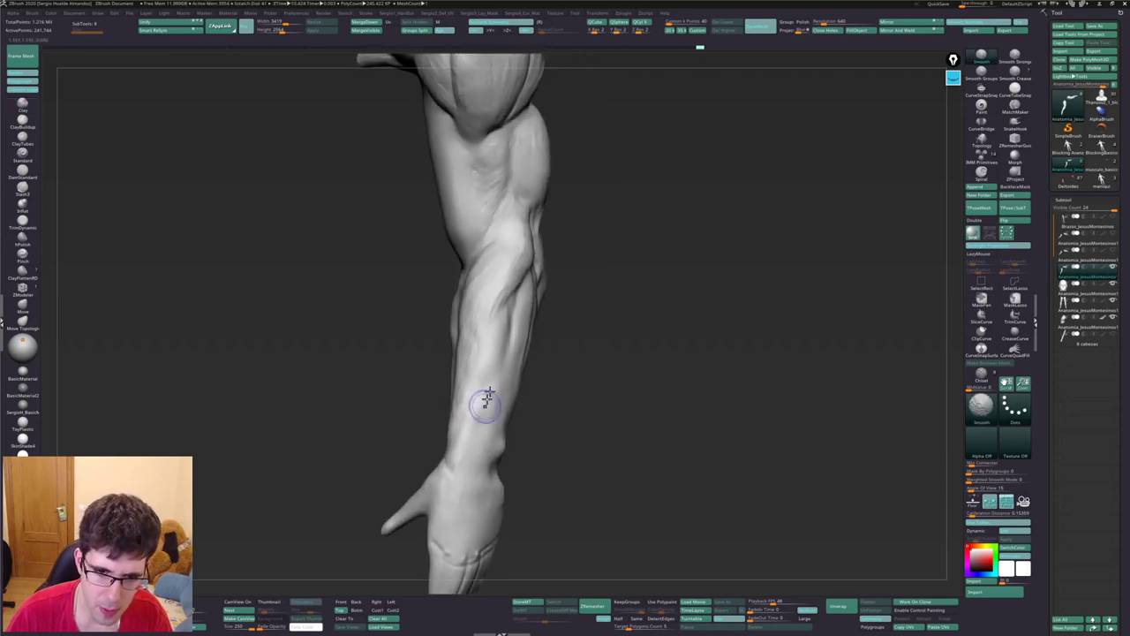
mouse_move(497, 374)
right_down()
mouse_move(479, 327)
mouse_move(474, 361)
right_up()
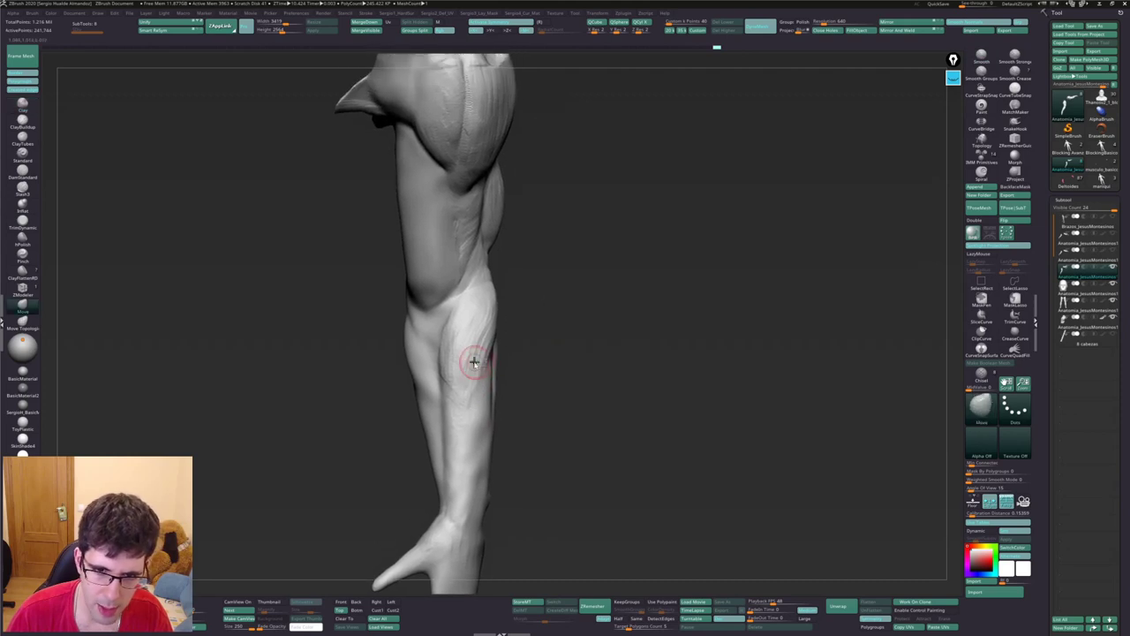
mouse_move(482, 416)
right_down()
mouse_move(510, 375)
mouse_move(448, 358)
right_up()
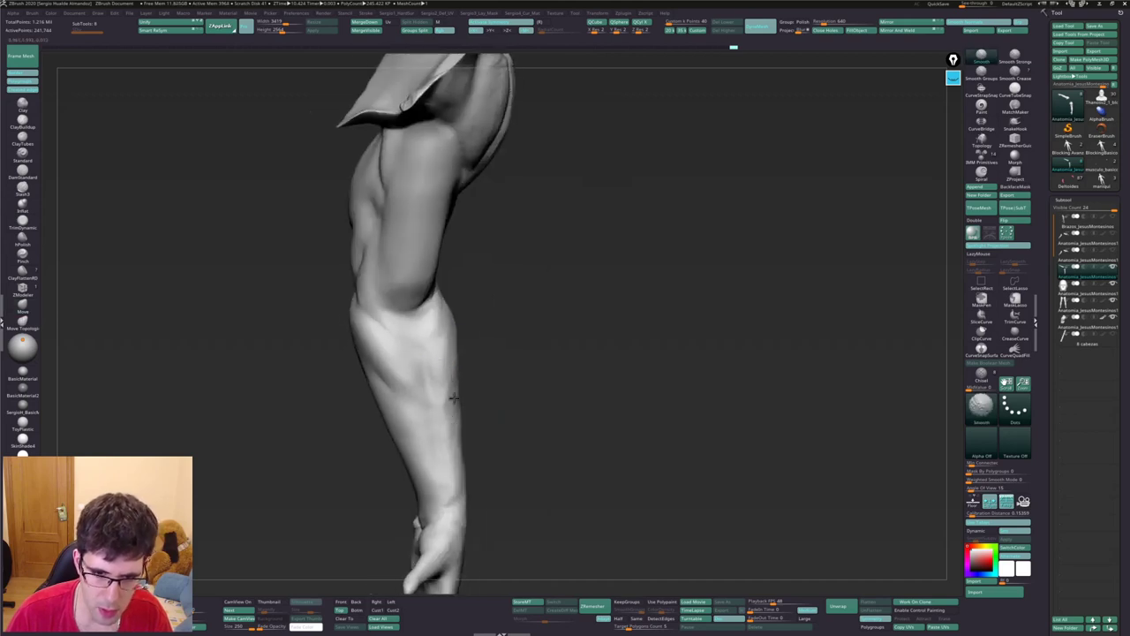
mouse_move(453, 398)
right_down()
mouse_move(462, 379)
mouse_move(447, 424)
right_up()
right_drag(461, 374, 472, 366)
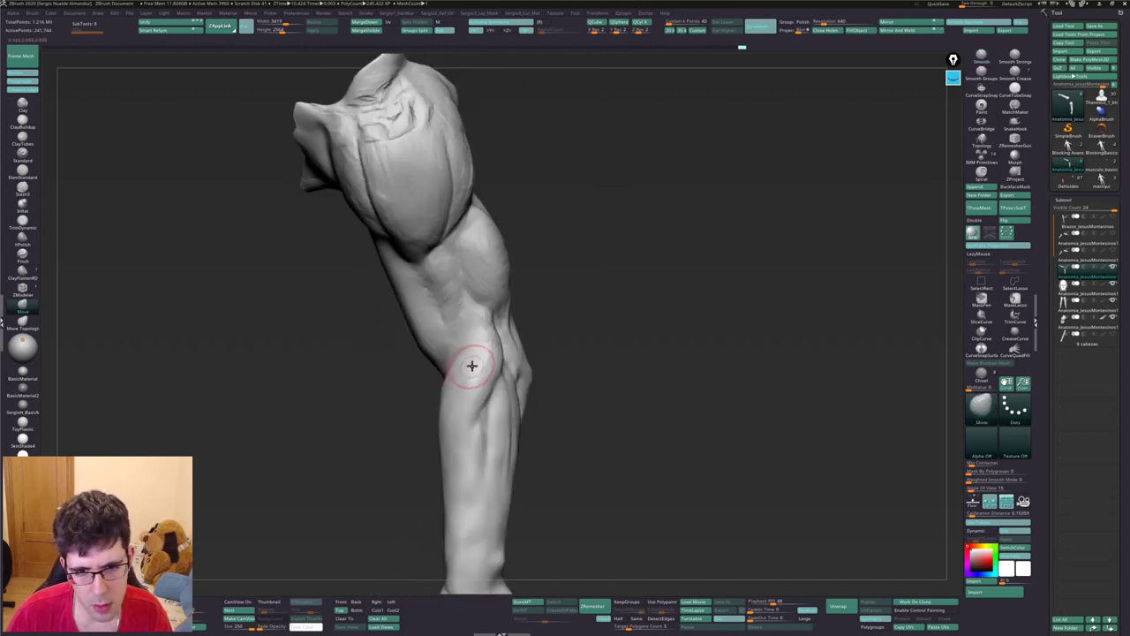
key(shift)
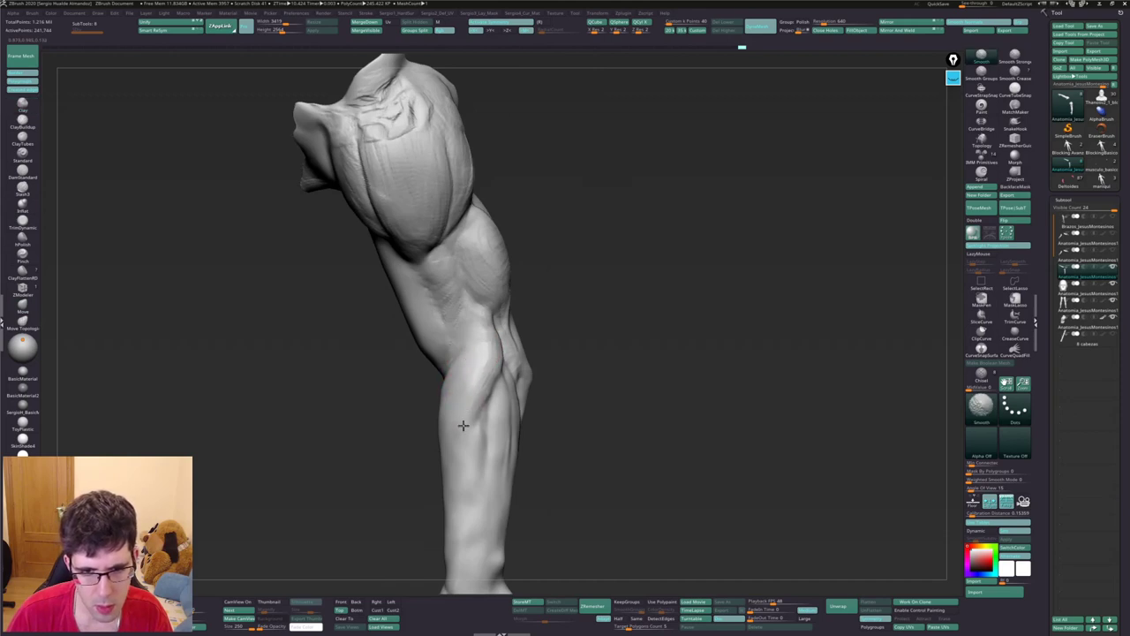
right_drag(463, 426, 457, 384)
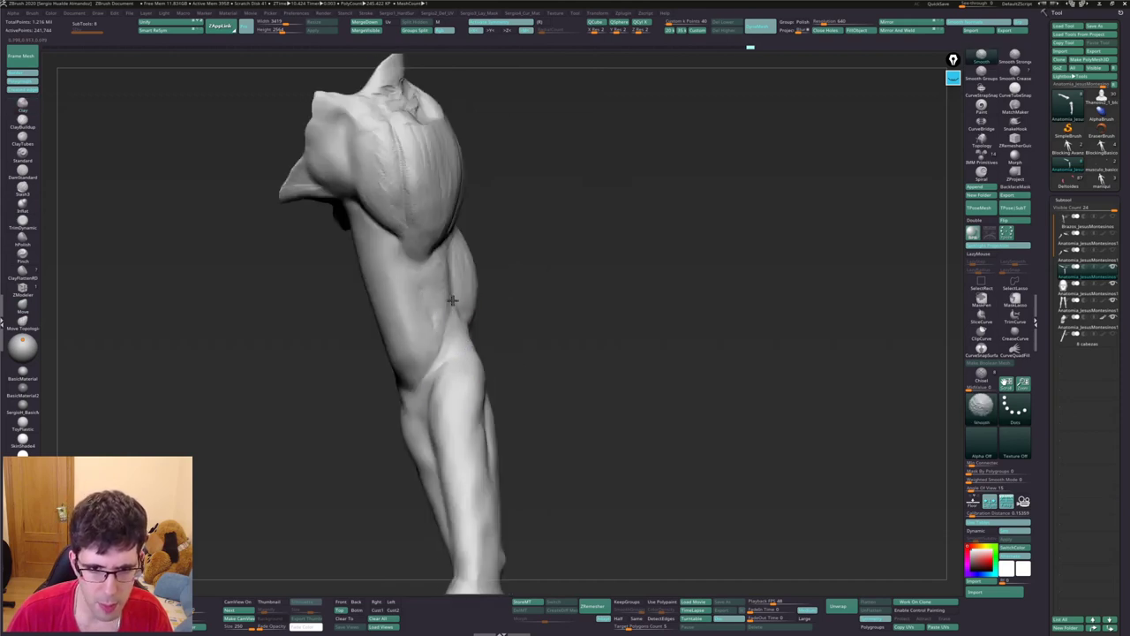
mouse_move(452, 301)
right_down()
mouse_move(475, 290)
mouse_move(494, 252)
right_up()
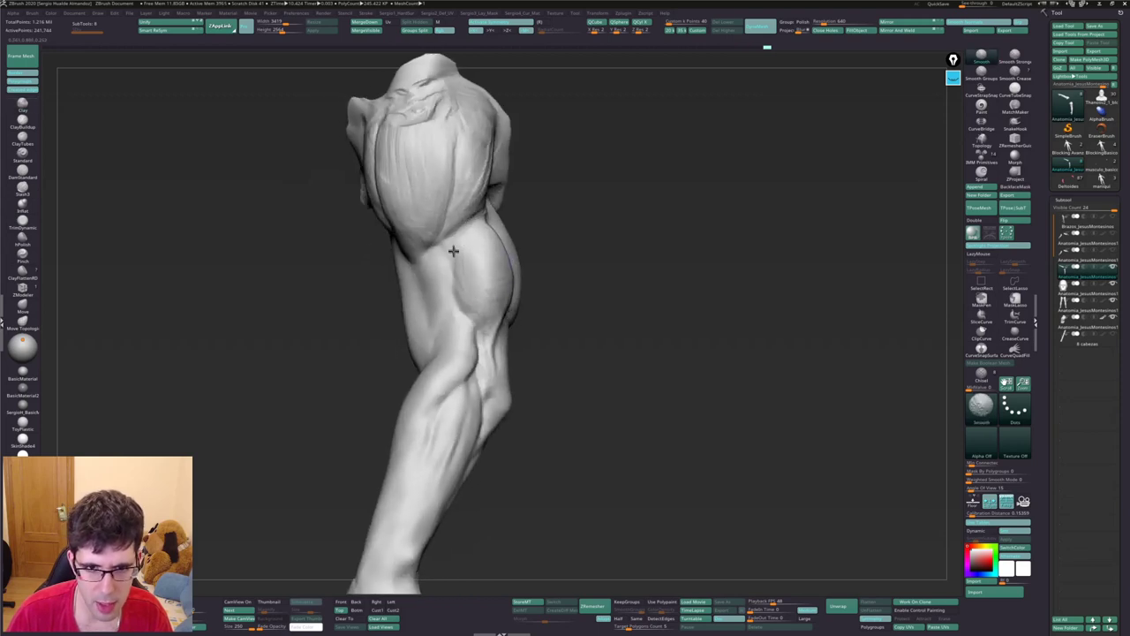
mouse_move(483, 300)
right_down()
mouse_move(499, 256)
mouse_move(469, 325)
right_up()
Push the biceps and inner elbow fuller with Move, leaving Smooth active
key(space)
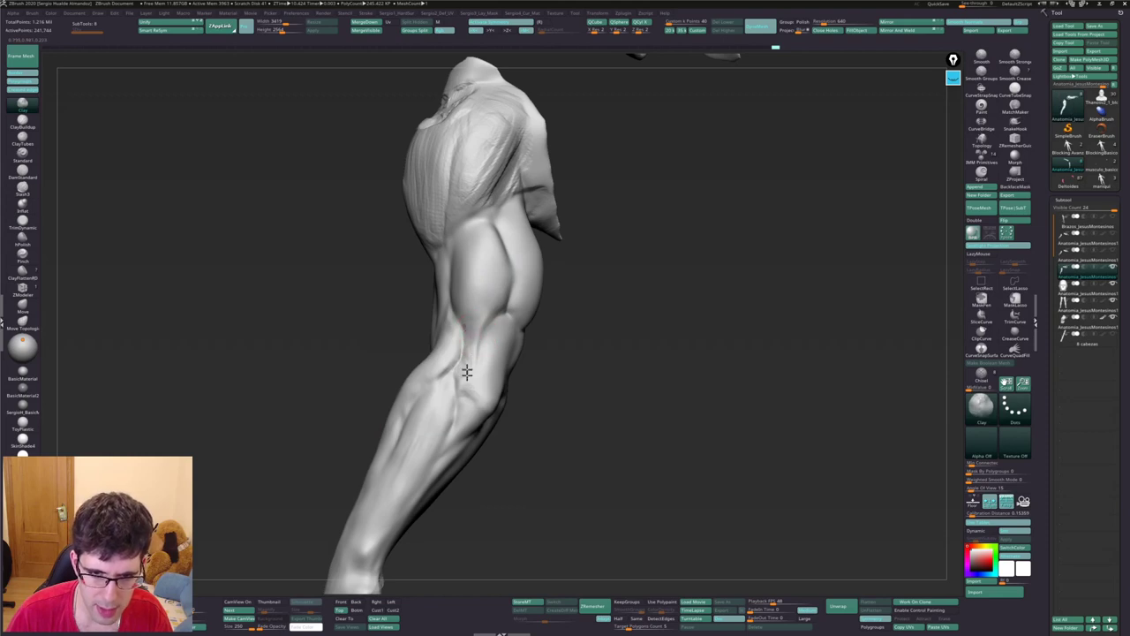
key(shift)
mouse_move(474, 331)
right_down()
mouse_move(477, 353)
mouse_move(487, 325)
mouse_move(480, 378)
right_up()
key(m)
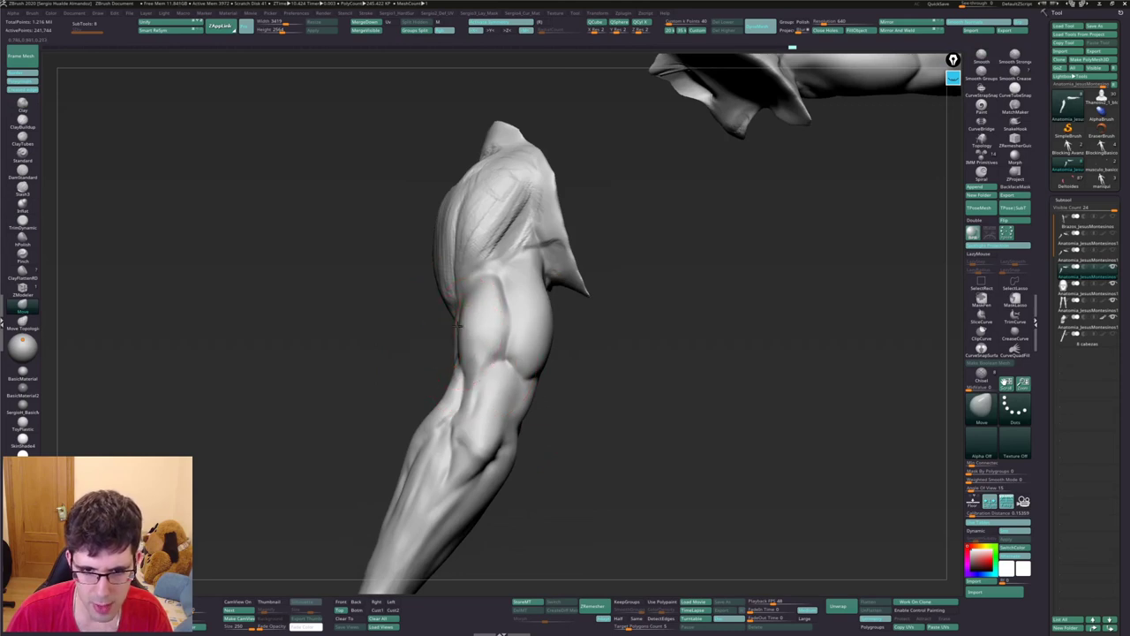
mouse_move(457, 324)
right_down()
mouse_move(526, 333)
mouse_move(515, 359)
mouse_move(489, 349)
mouse_move(505, 368)
mouse_move(537, 358)
mouse_move(545, 373)
right_up()
key(shift)
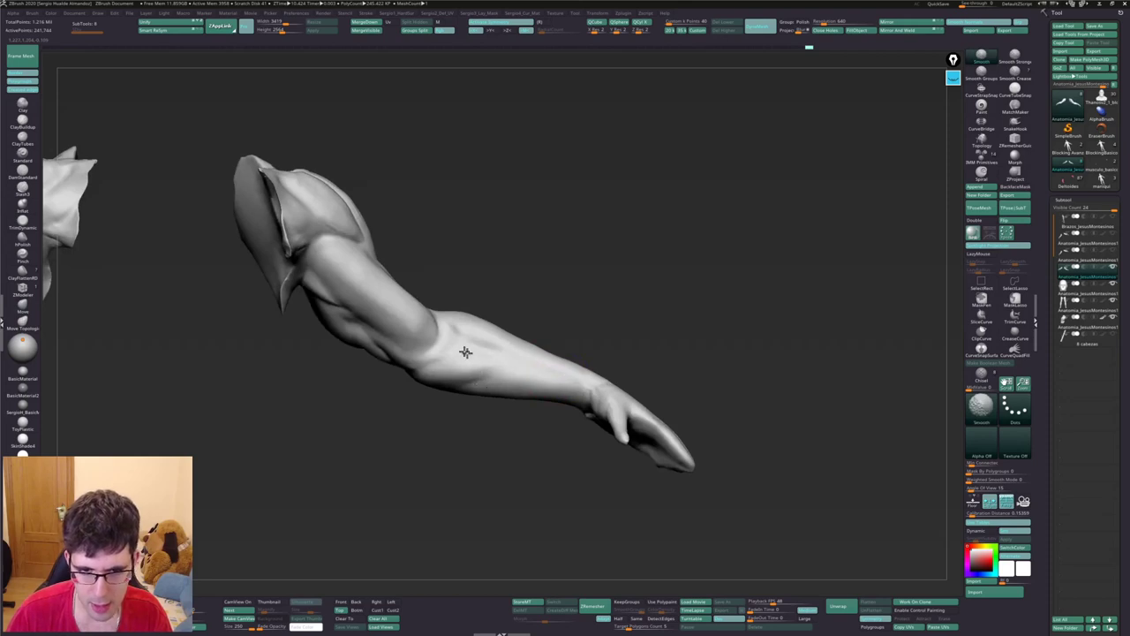
Alternate clay and smoothing passes on the upper arm while orbiting end-on
right_drag(503, 328, 496, 346)
key(shift)
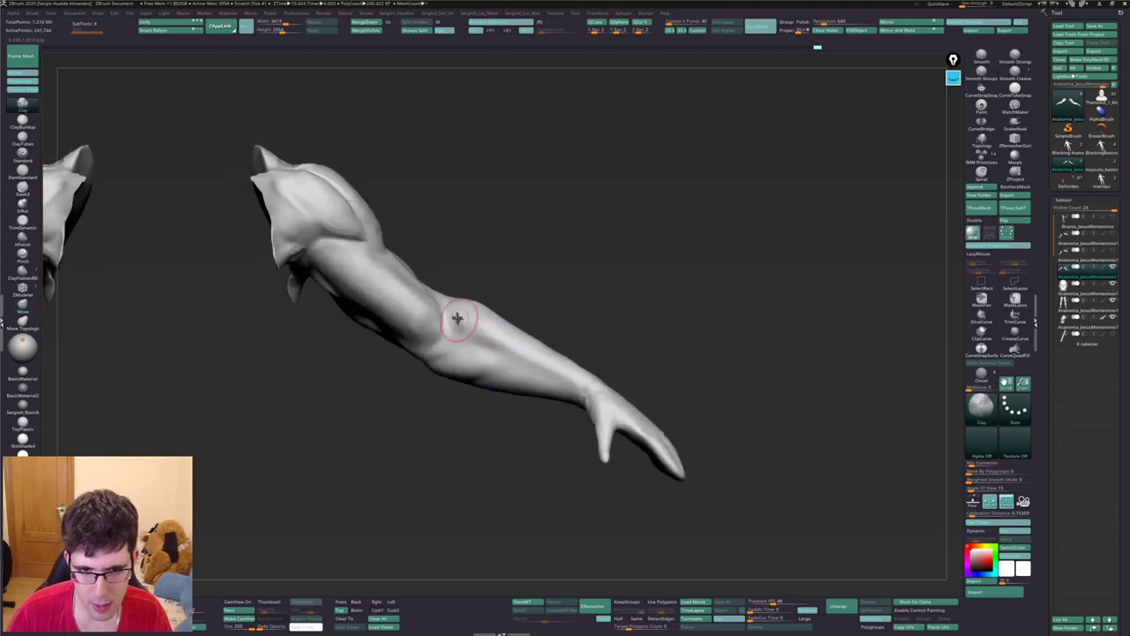
key(shift)
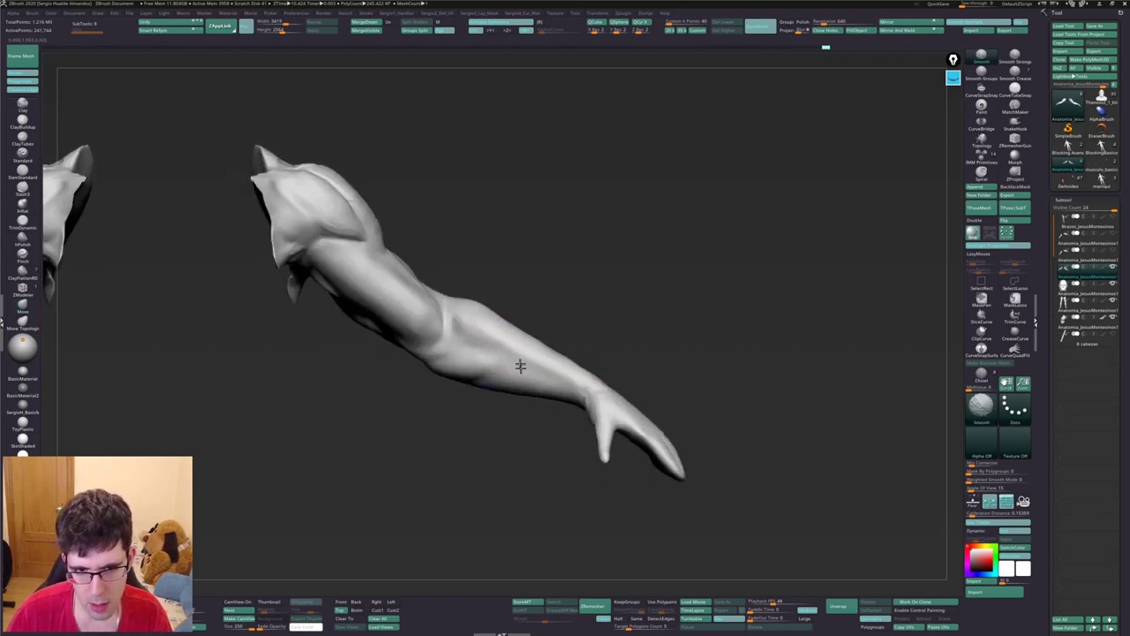
key(shift)
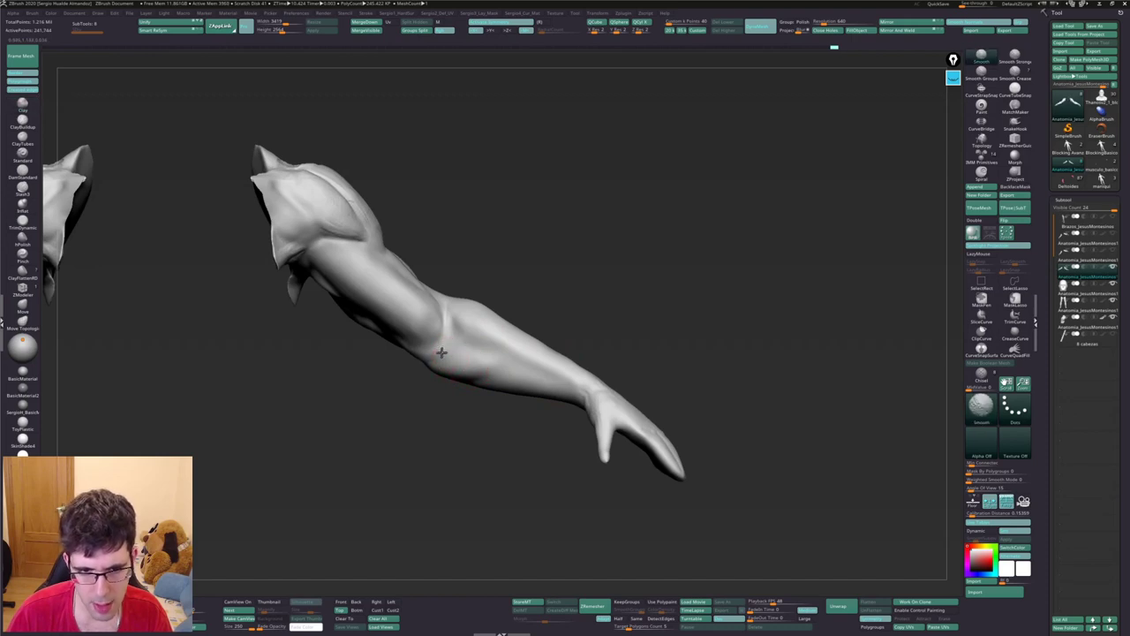
mouse_move(442, 352)
right_down()
mouse_move(509, 336)
mouse_move(502, 353)
right_up()
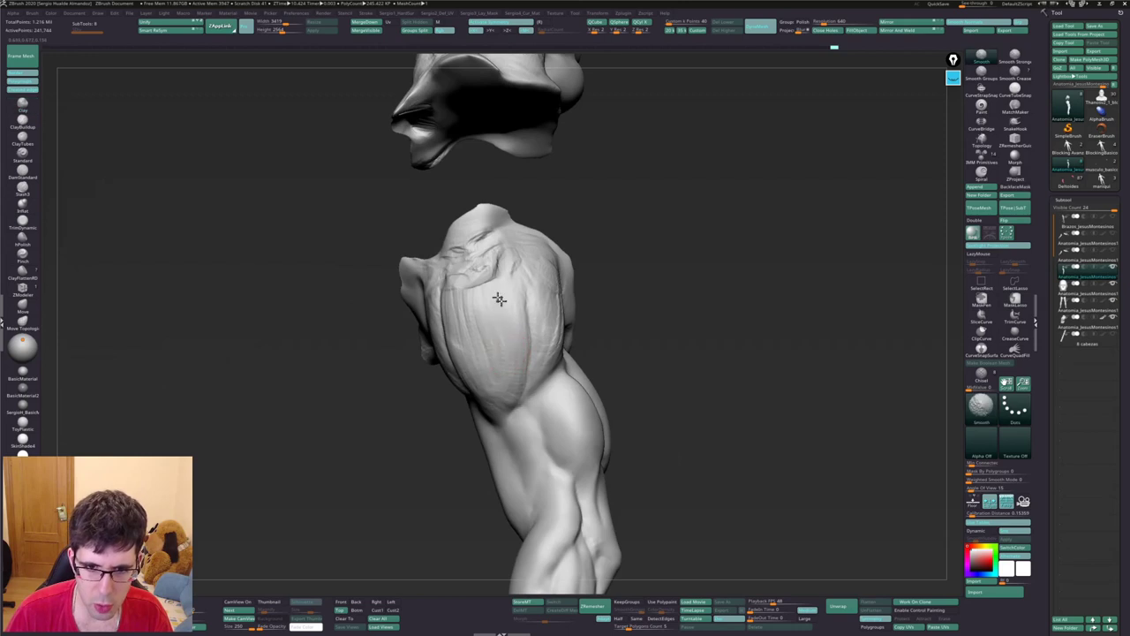
mouse_move(499, 300)
right_down()
mouse_move(481, 293)
mouse_move(486, 275)
right_up()
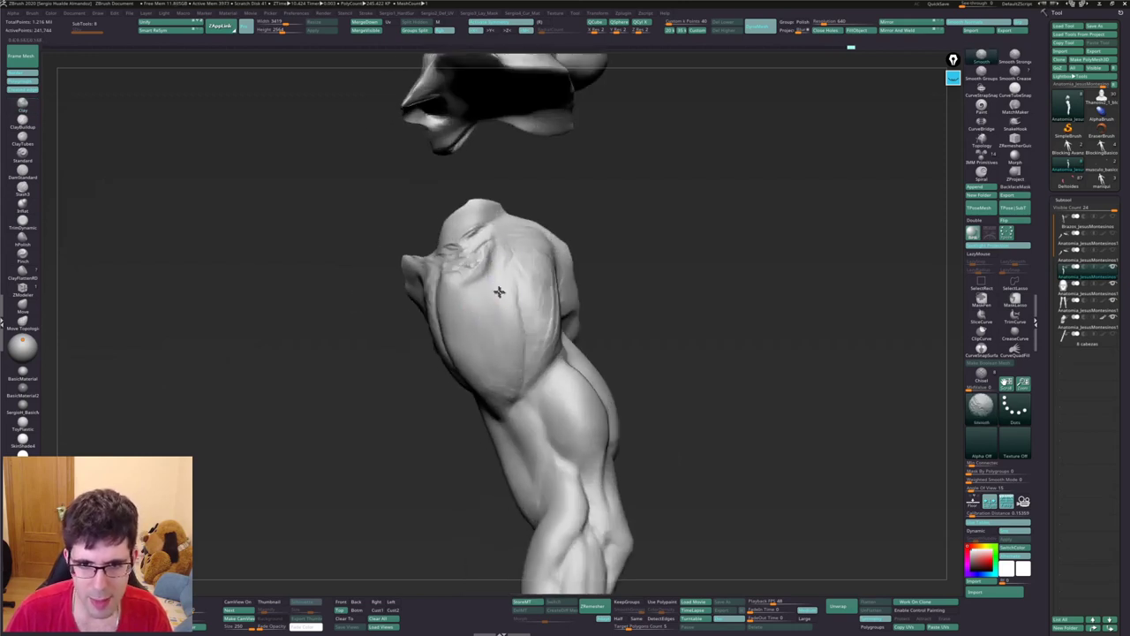
mouse_move(498, 356)
right_down()
mouse_move(477, 354)
mouse_move(480, 413)
mouse_move(514, 323)
right_up()
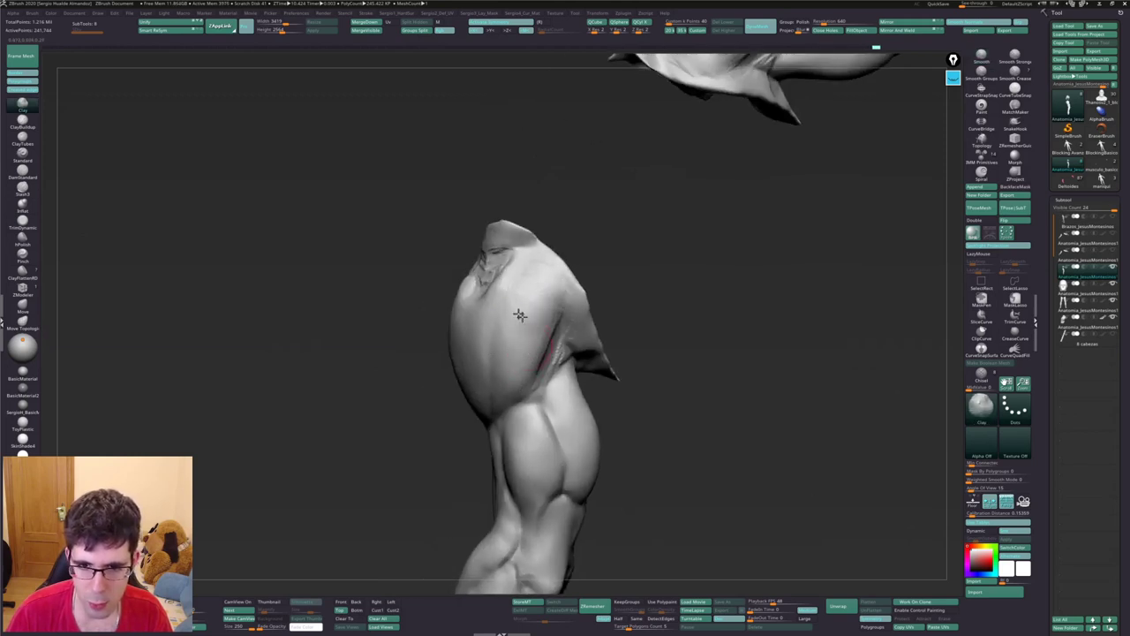
Smooth the deltoid into the shoulder seam from behind the shoulder
right_drag(517, 310, 580, 371)
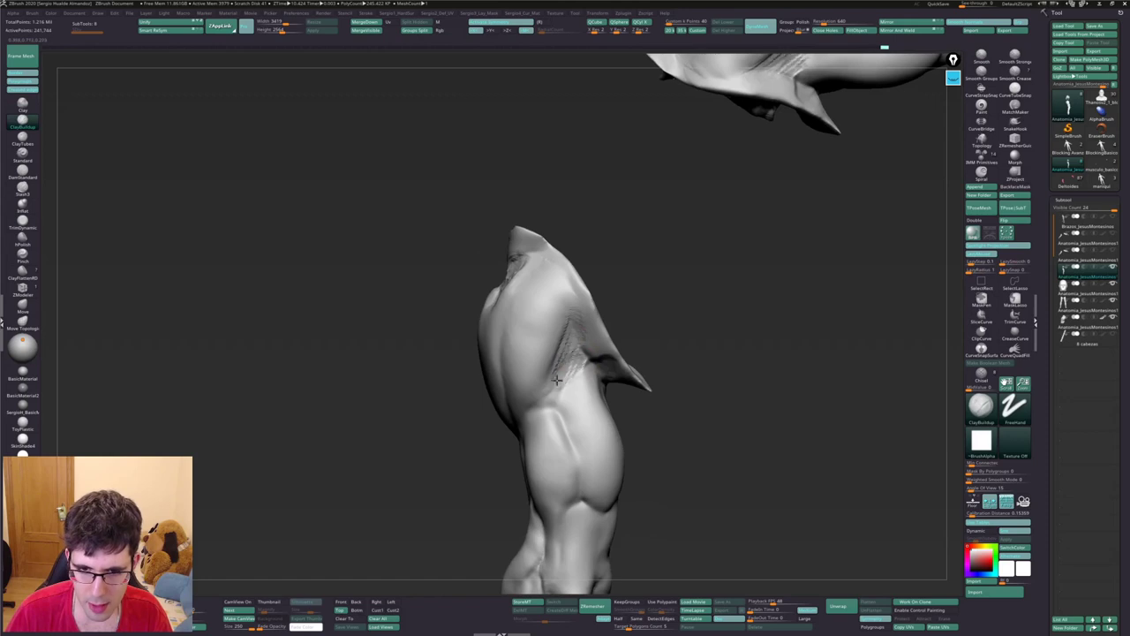
key(shift)
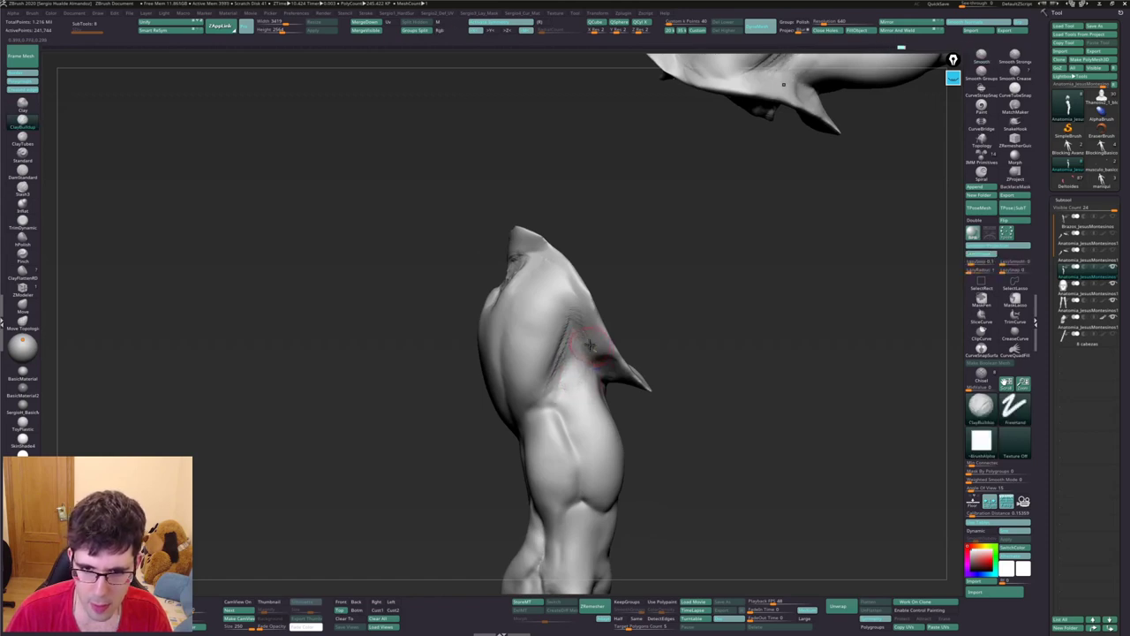
key(shift)
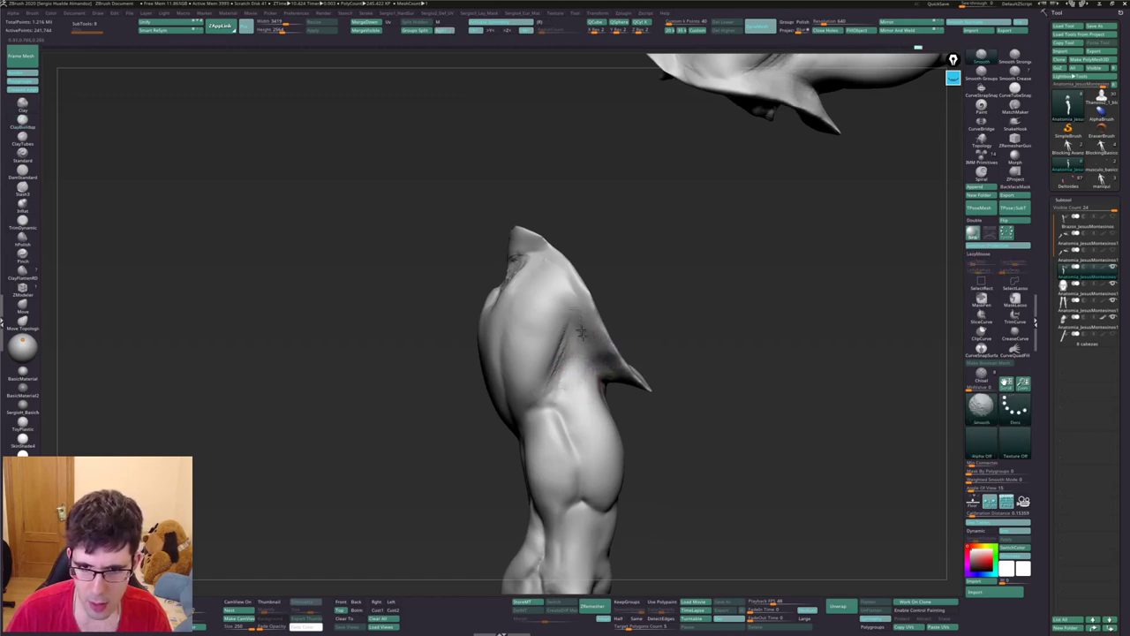
mouse_move(531, 383)
right_down()
mouse_move(559, 373)
mouse_move(537, 377)
right_up()
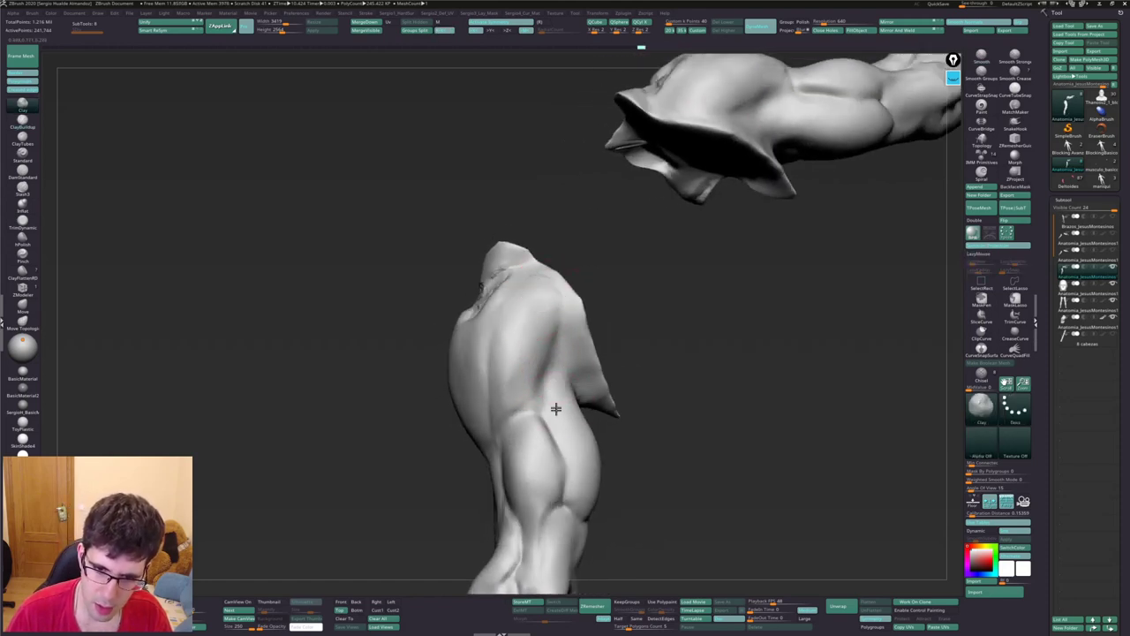
mouse_move(519, 355)
right_down()
mouse_move(539, 381)
mouse_move(521, 344)
mouse_move(435, 318)
right_up()
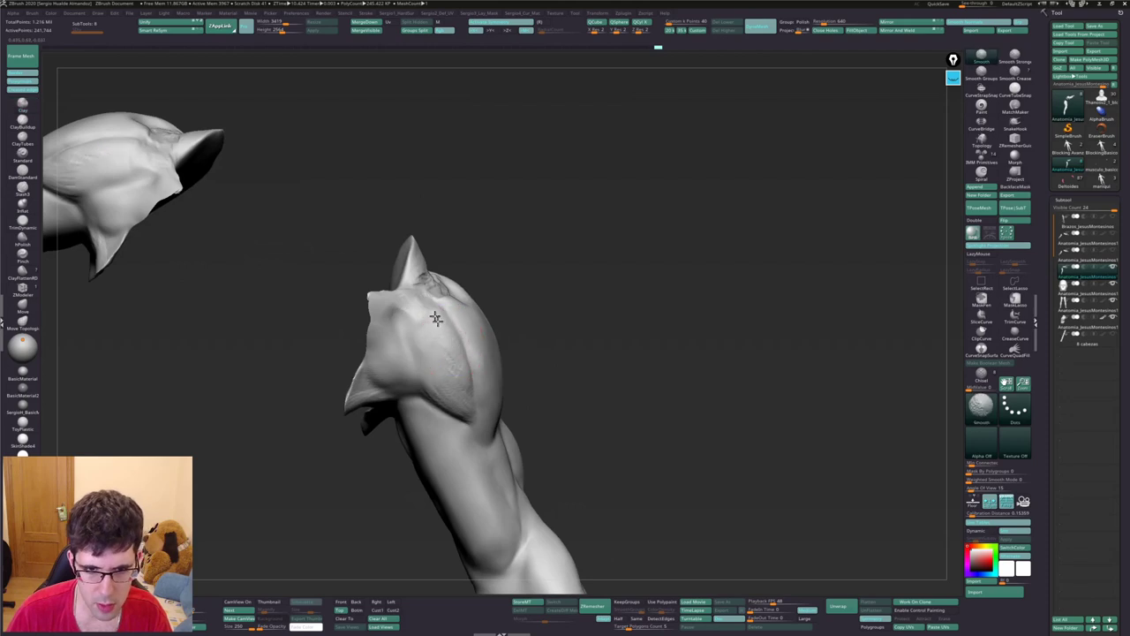
right_drag(450, 364, 472, 336)
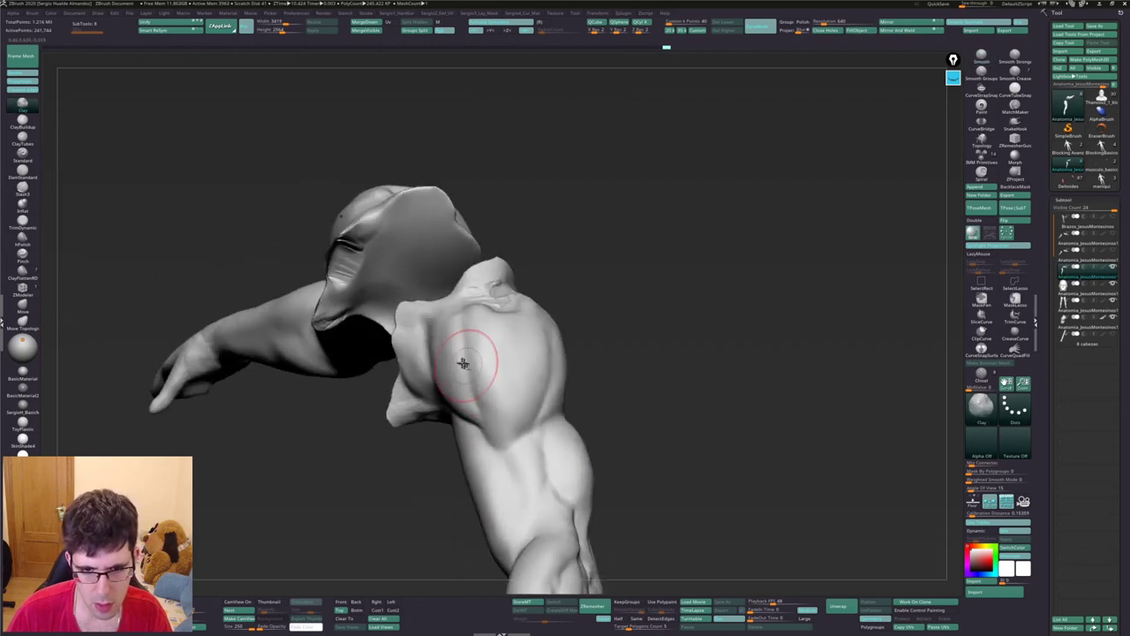
drag(463, 329, 479, 328)
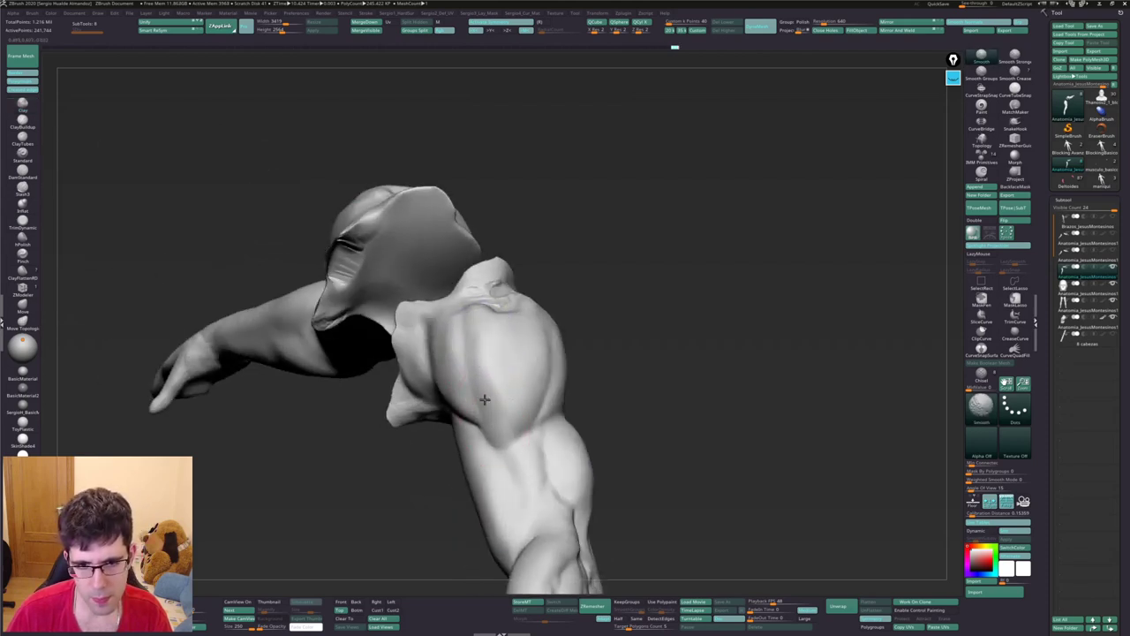
mouse_move(484, 399)
right_down()
mouse_move(504, 378)
mouse_move(475, 402)
mouse_move(509, 373)
mouse_move(528, 375)
mouse_move(497, 267)
mouse_move(616, 295)
mouse_move(575, 298)
mouse_move(659, 392)
mouse_move(532, 368)
mouse_move(500, 454)
right_up()
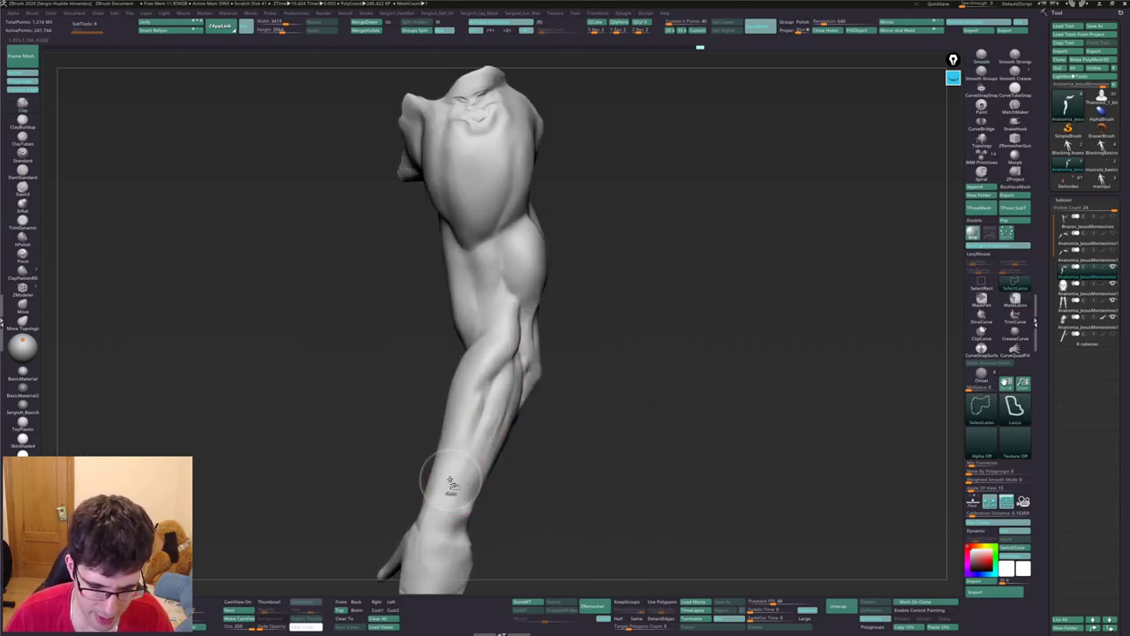
Flatten a plane on the lower forearm with TrimDynamic, smooth it, and view both arm copies
drag(423, 477, 442, 503)
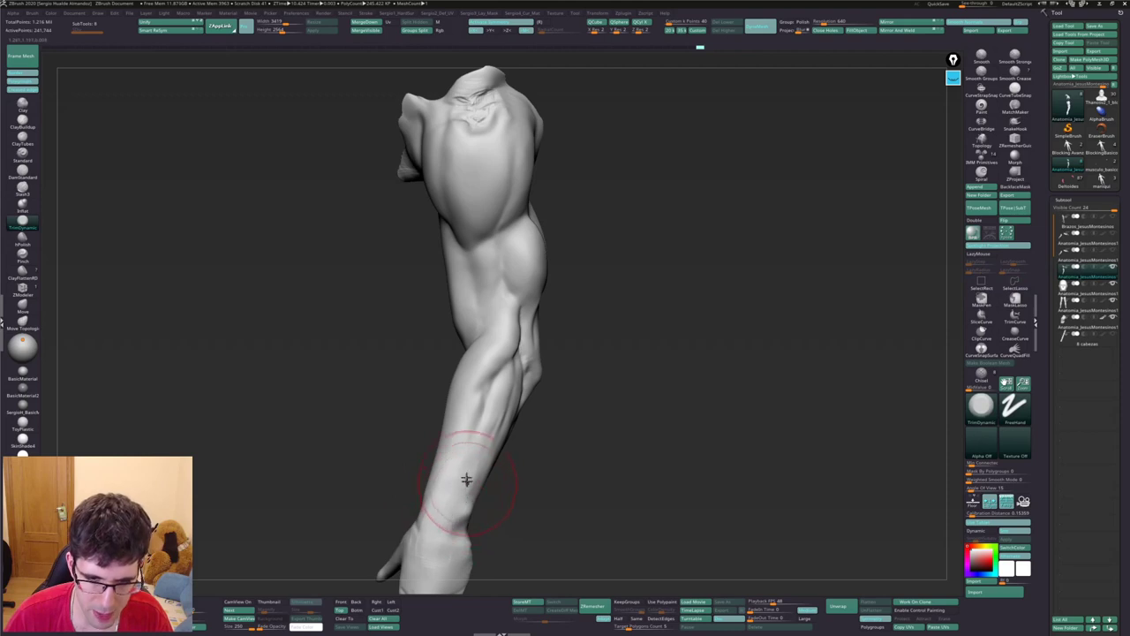
right_drag(453, 483, 454, 479)
drag(449, 485, 452, 501)
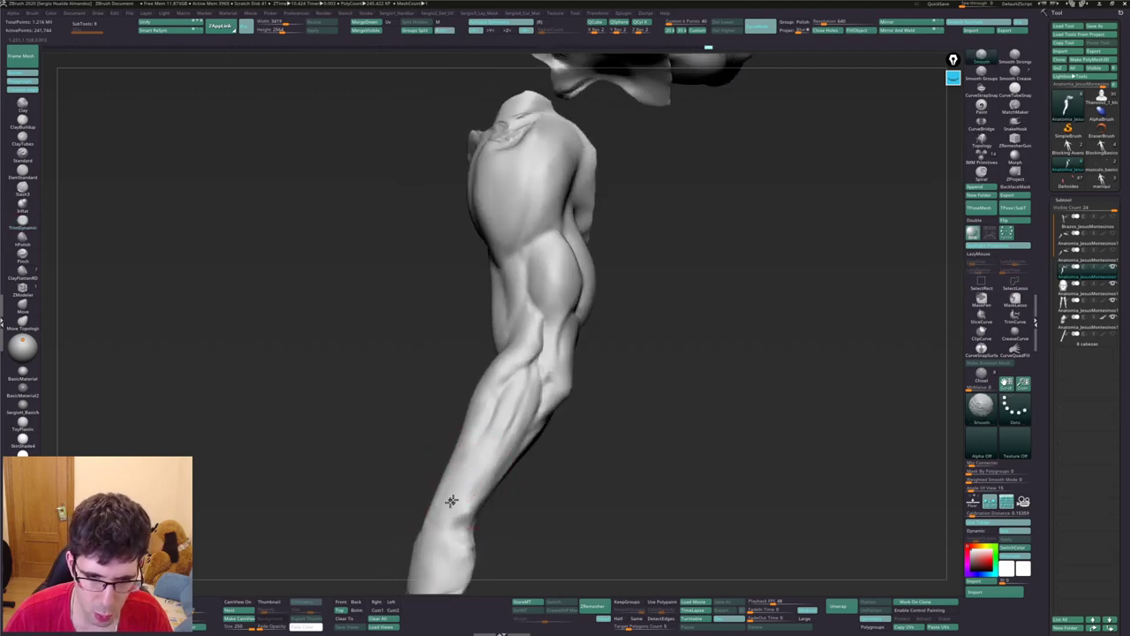
mouse_move(443, 505)
right_down()
mouse_move(468, 412)
mouse_move(476, 454)
mouse_move(486, 396)
mouse_move(446, 375)
mouse_move(402, 376)
mouse_move(411, 348)
right_up()
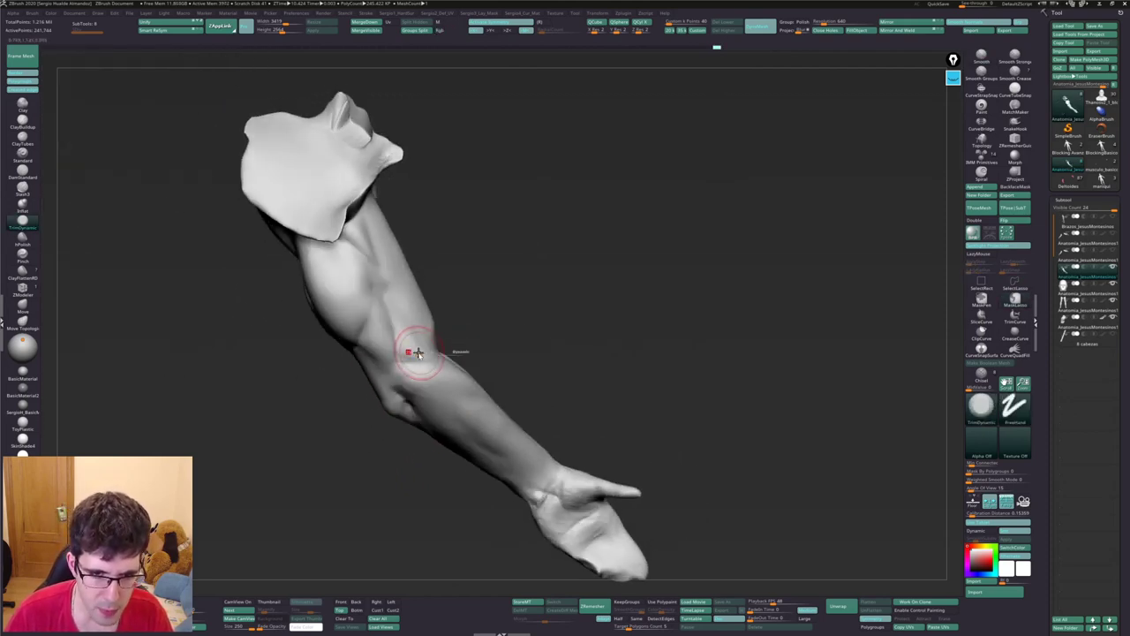
key(shift)
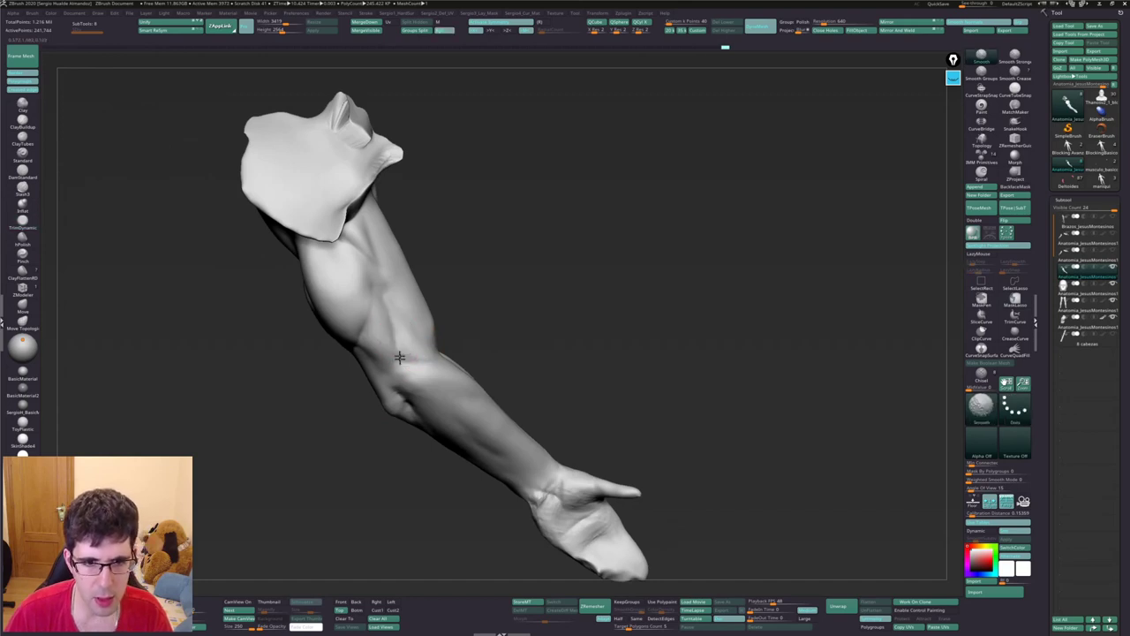
mouse_move(362, 336)
right_down()
mouse_move(479, 341)
mouse_move(430, 343)
mouse_move(461, 383)
right_up()
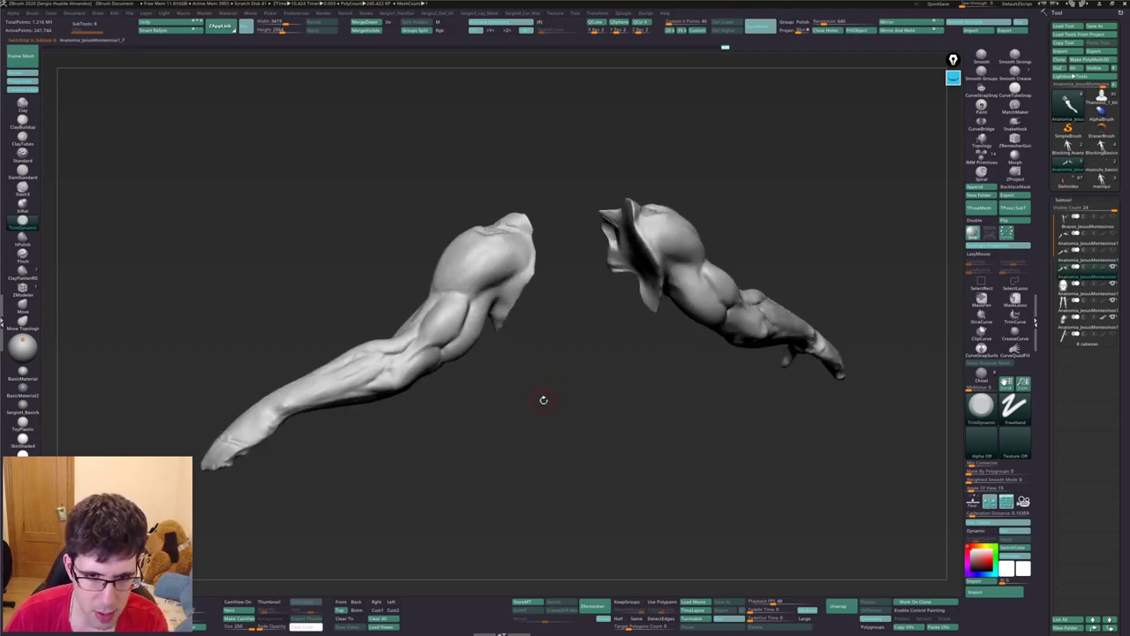
mouse_move(543, 404)
right_down()
mouse_move(584, 364)
mouse_move(542, 366)
mouse_move(526, 407)
mouse_move(379, 403)
mouse_move(368, 432)
mouse_move(389, 406)
mouse_move(373, 402)
mouse_move(391, 399)
mouse_move(412, 361)
mouse_move(441, 378)
mouse_move(436, 392)
mouse_move(439, 344)
right_up()
key(shift)
Rotate around the arm's front, side, back and top to inspect the deltoid and upper arm
mouse_move(438, 392)
mouse_down()
mouse_move(442, 379)
mouse_move(457, 386)
mouse_move(431, 377)
mouse_up()
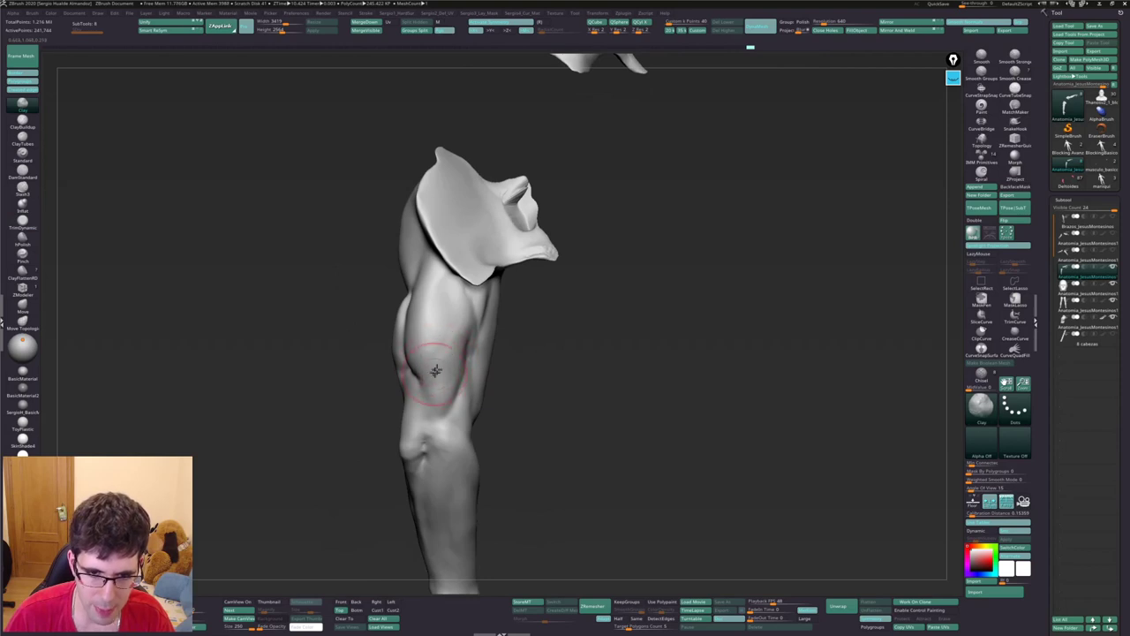
drag(435, 371, 448, 351)
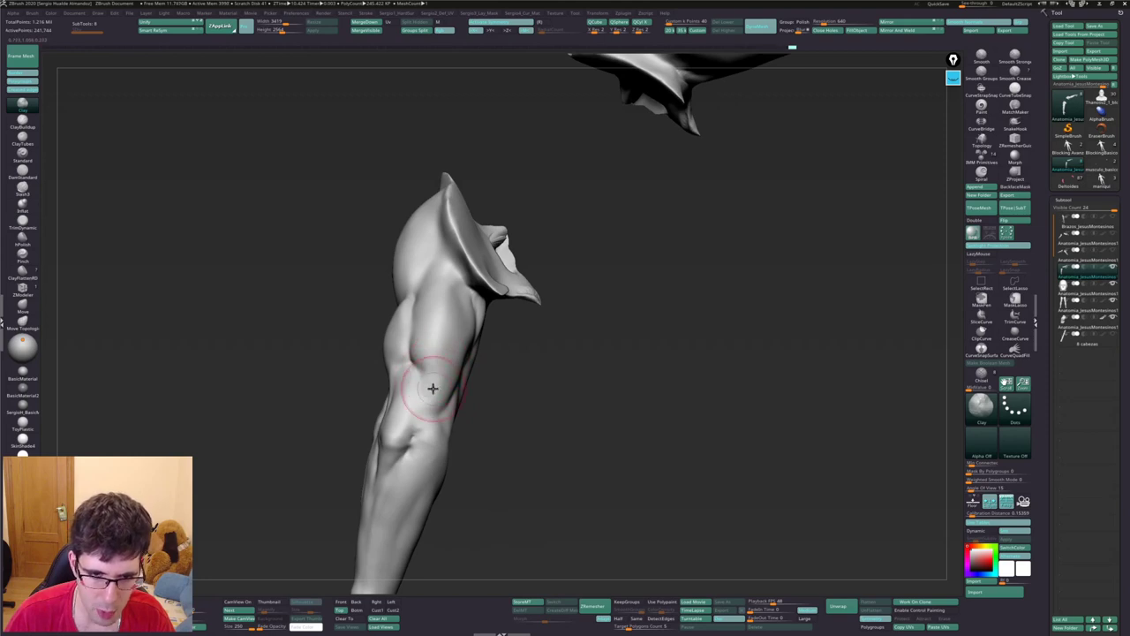
key(shift)
mouse_move(446, 374)
mouse_down()
mouse_move(421, 421)
mouse_move(429, 391)
mouse_move(481, 373)
mouse_up()
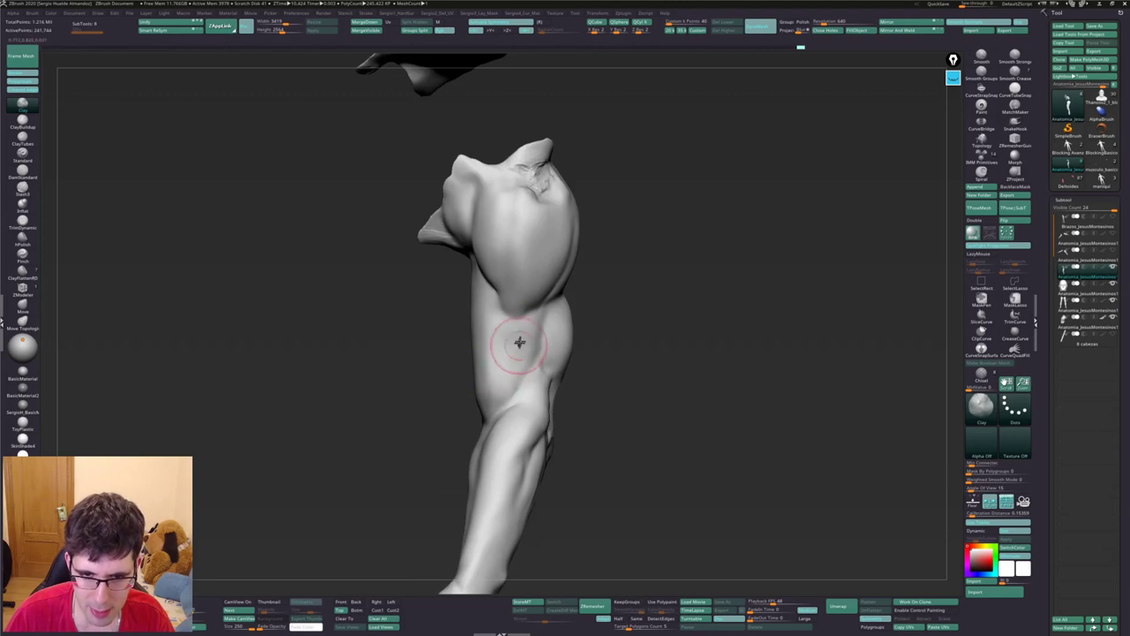
drag(518, 353, 506, 365)
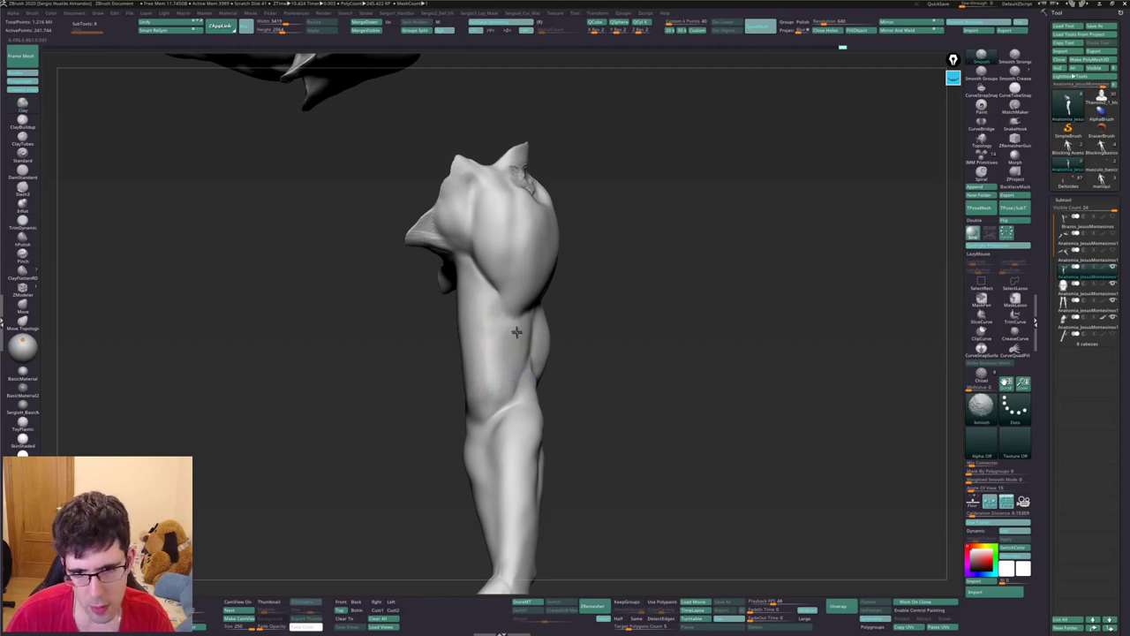
mouse_move(509, 370)
right_down()
mouse_move(529, 346)
mouse_move(596, 364)
mouse_move(547, 339)
right_up()
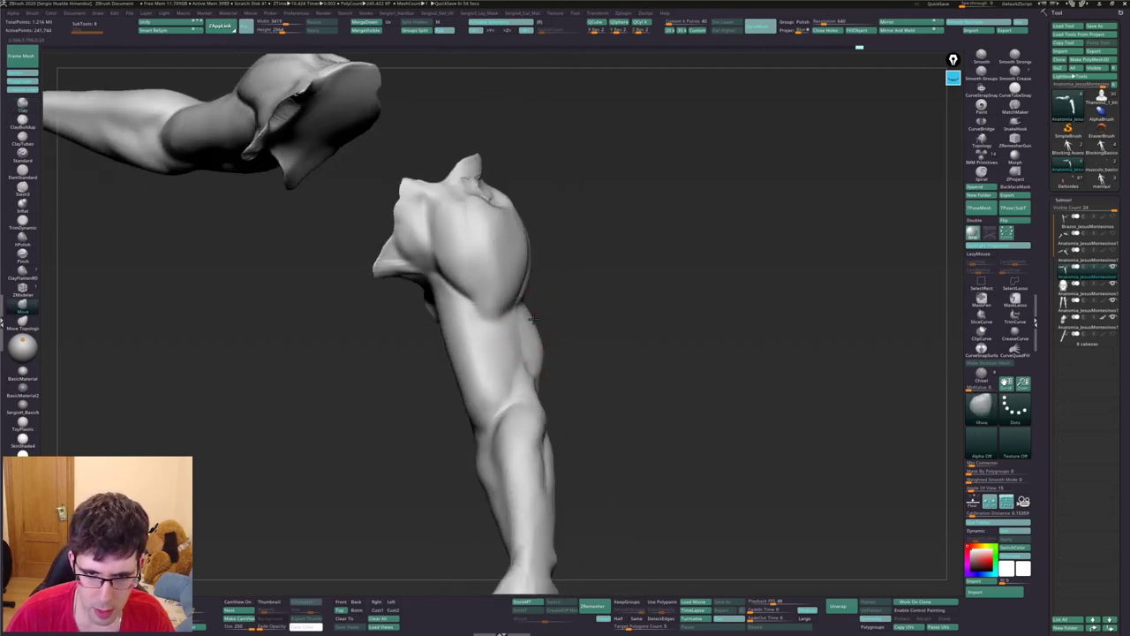
mouse_move(542, 347)
right_down()
mouse_move(532, 367)
mouse_move(492, 353)
mouse_move(482, 404)
mouse_move(446, 384)
right_up()
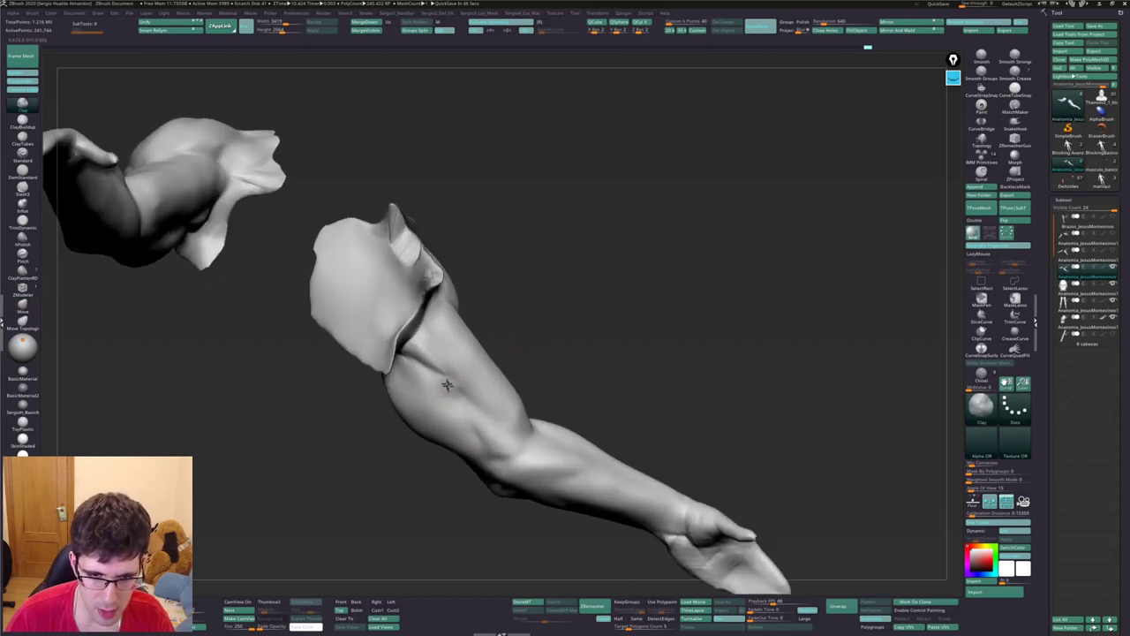
Shift-smooth the forearm just below the elbow, orbiting the arm to check it from several angles
key(shift)
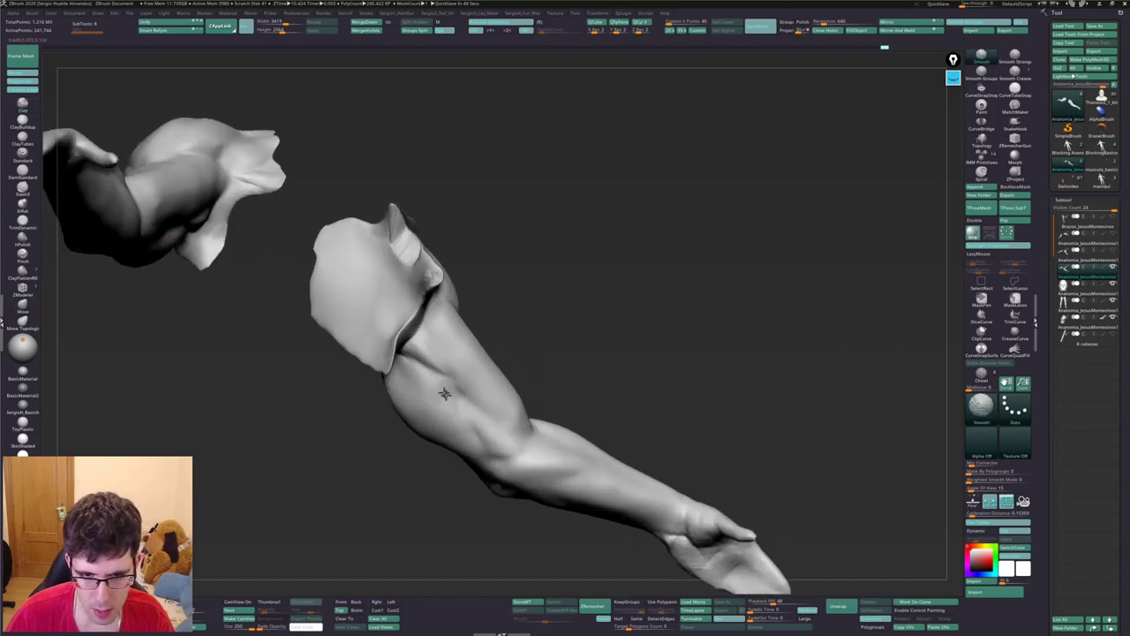
right_drag(437, 330, 460, 403)
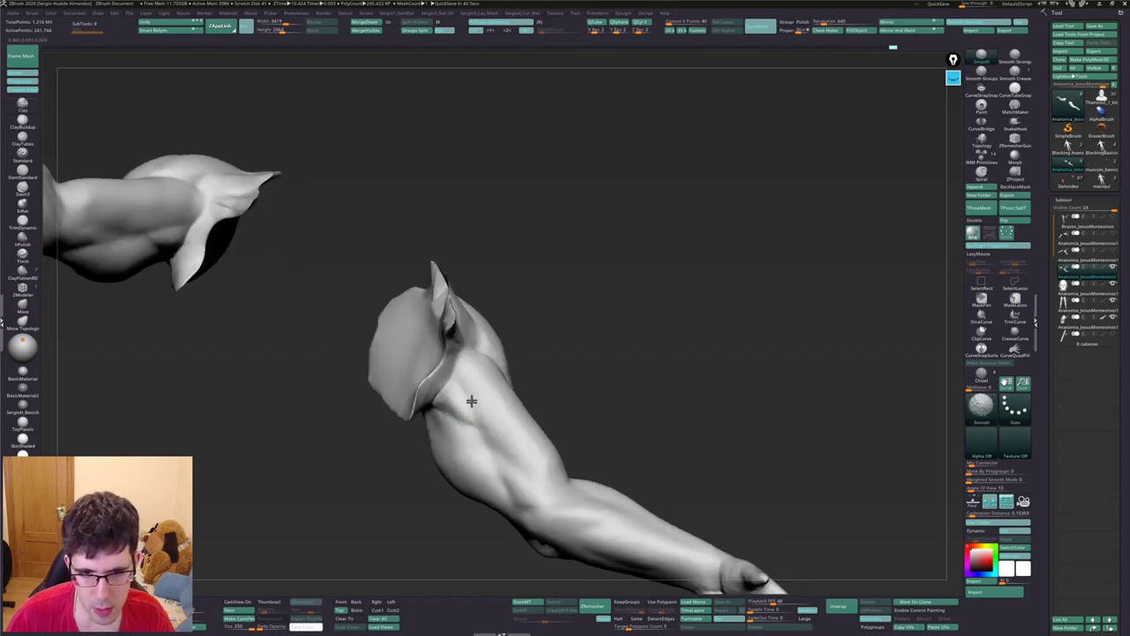
right_drag(491, 416, 512, 449)
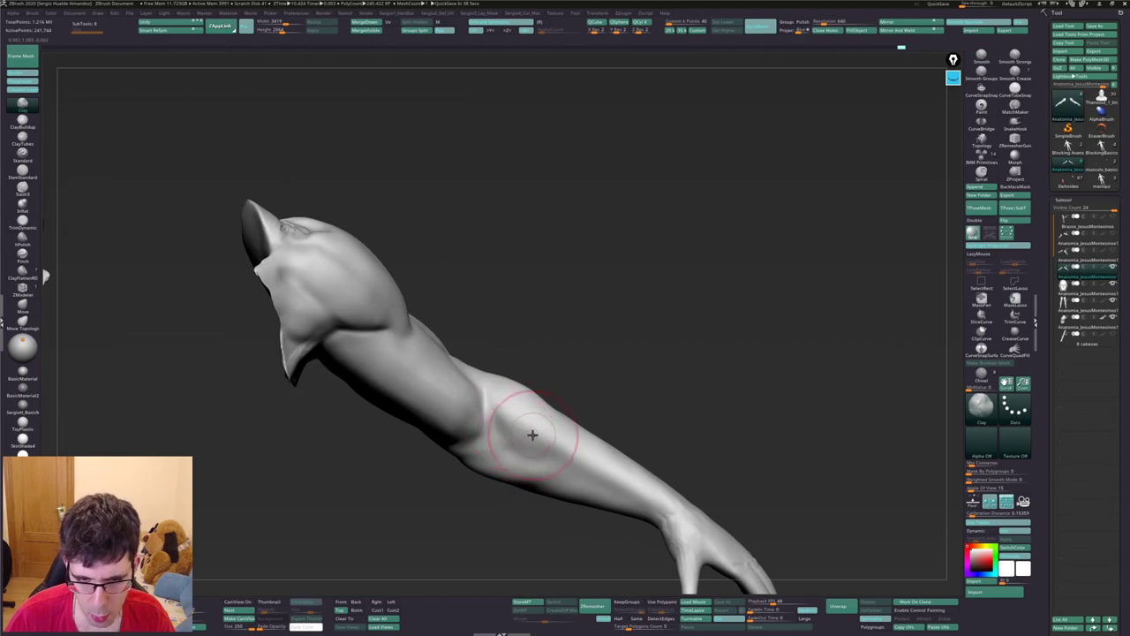
right_drag(559, 427, 528, 422)
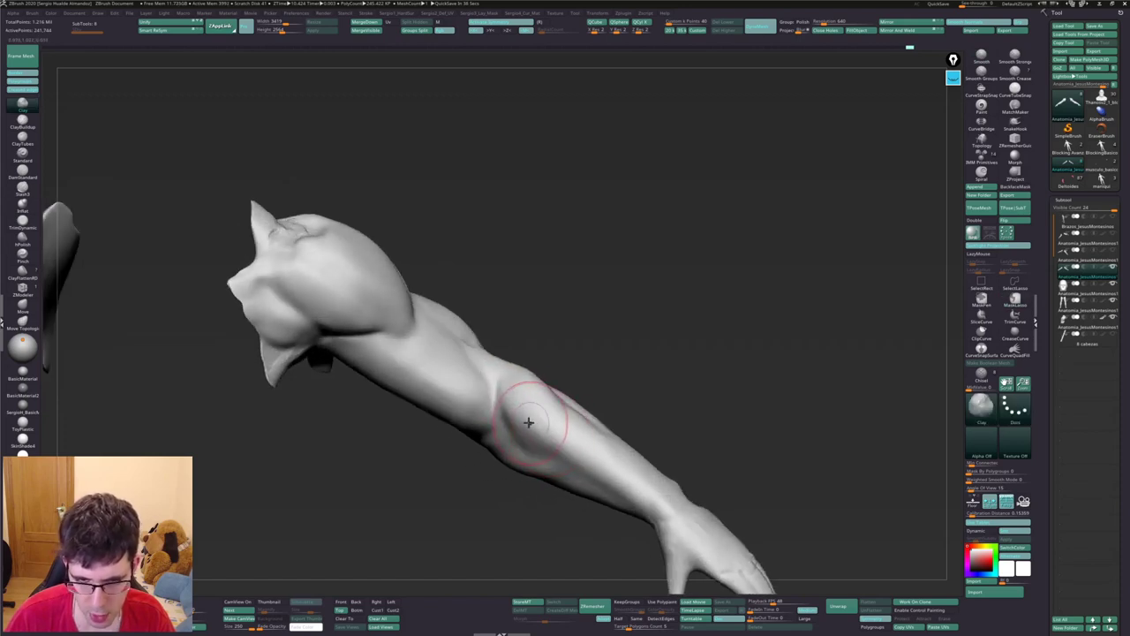
key(space)
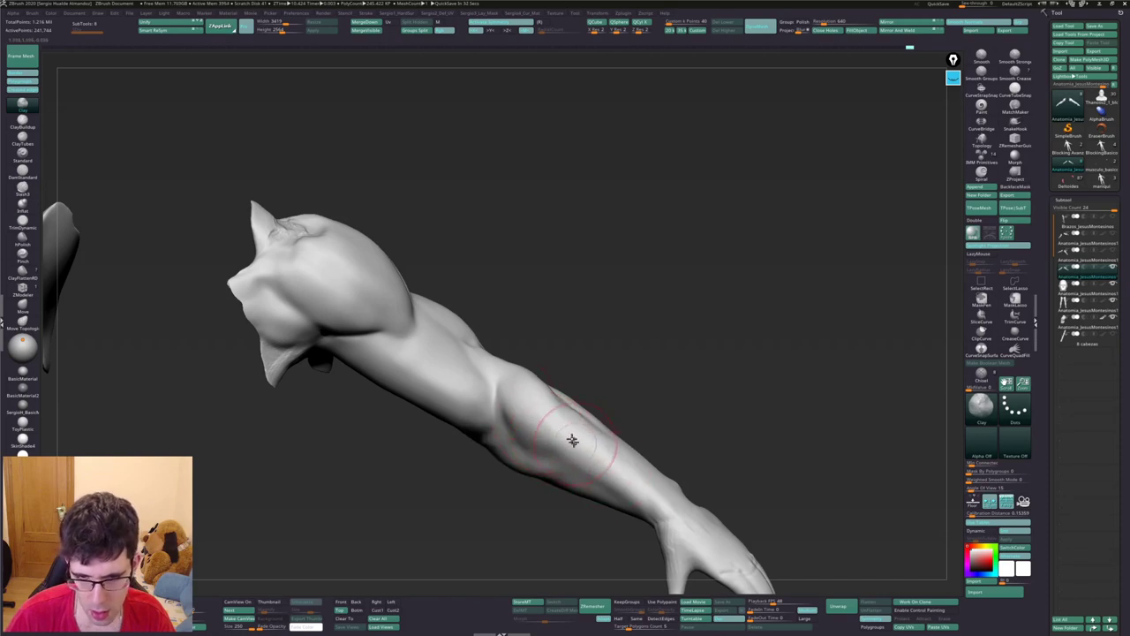
shift+drag(572, 440, 556, 430)
mouse_move(529, 419)
right_down()
mouse_move(553, 416)
mouse_move(542, 361)
mouse_move(598, 429)
mouse_move(577, 429)
mouse_move(550, 371)
mouse_move(538, 371)
right_up()
Carve three crisp DamStandard (B-D-S) creases into the forearm near the elbow
drag(542, 358, 558, 329)
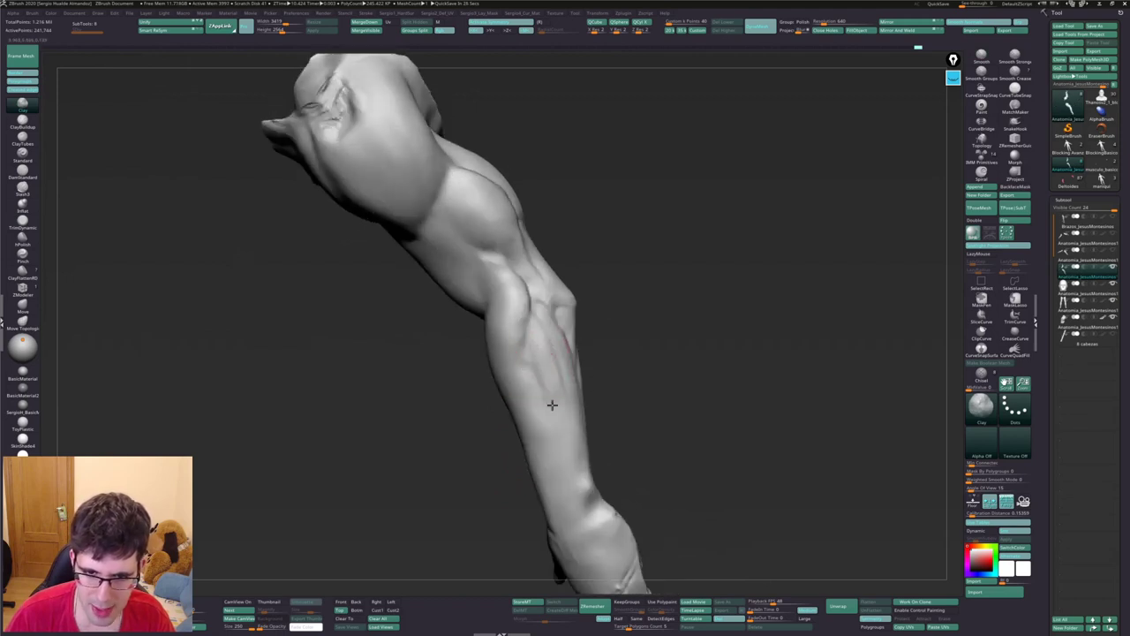
mouse_move(562, 376)
right_down()
mouse_move(568, 353)
mouse_move(574, 360)
right_up()
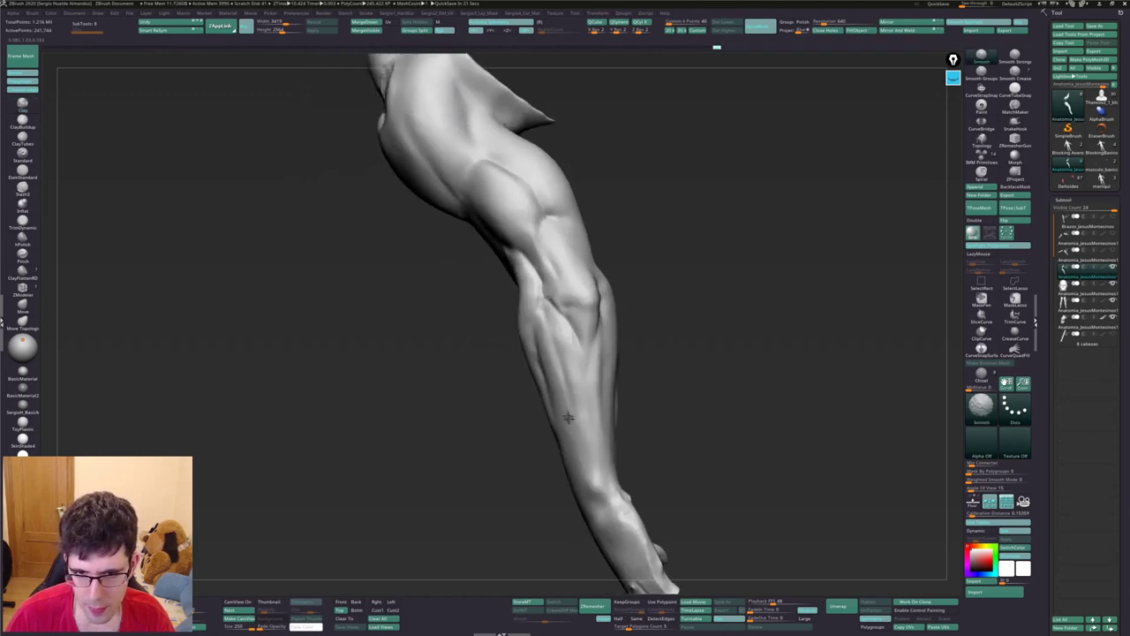
key(b)
key(d)
key(s)
mouse_move(550, 348)
mouse_down()
mouse_move(554, 300)
mouse_move(571, 341)
mouse_up()
right_drag(571, 340, 547, 319)
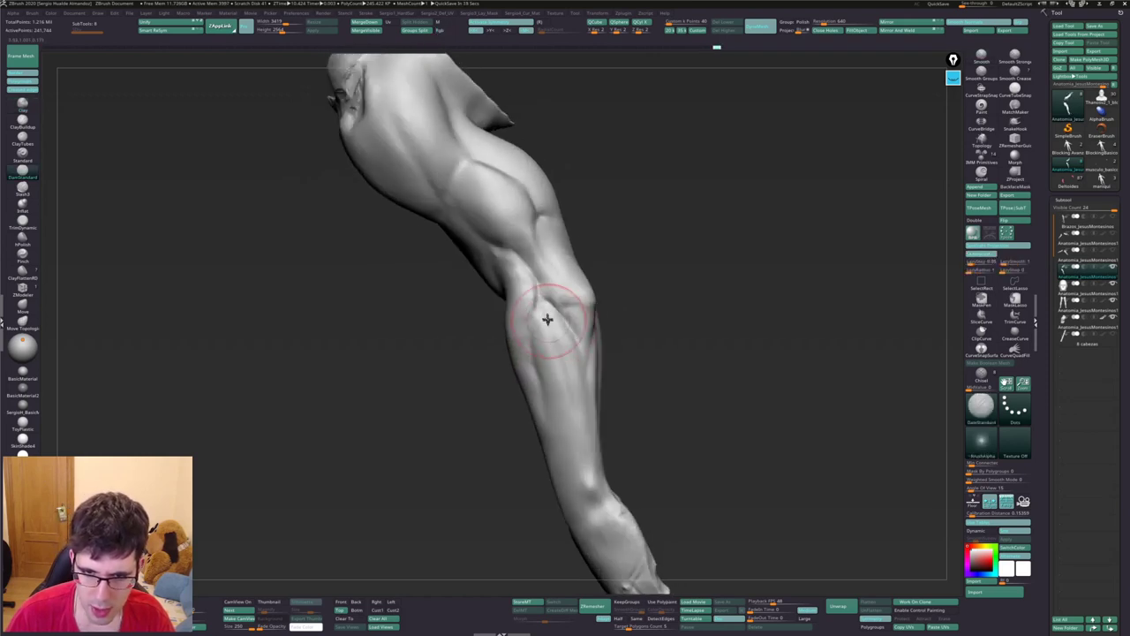
drag(542, 308, 547, 336)
mouse_move(557, 372)
right_down()
mouse_move(538, 323)
mouse_move(533, 367)
mouse_move(514, 366)
right_up()
Switch to TrimDynamic (B-T-D) and then back to Clay (B-C-L), cancelling the project auto-save
key(b)
key(t)
key(d)
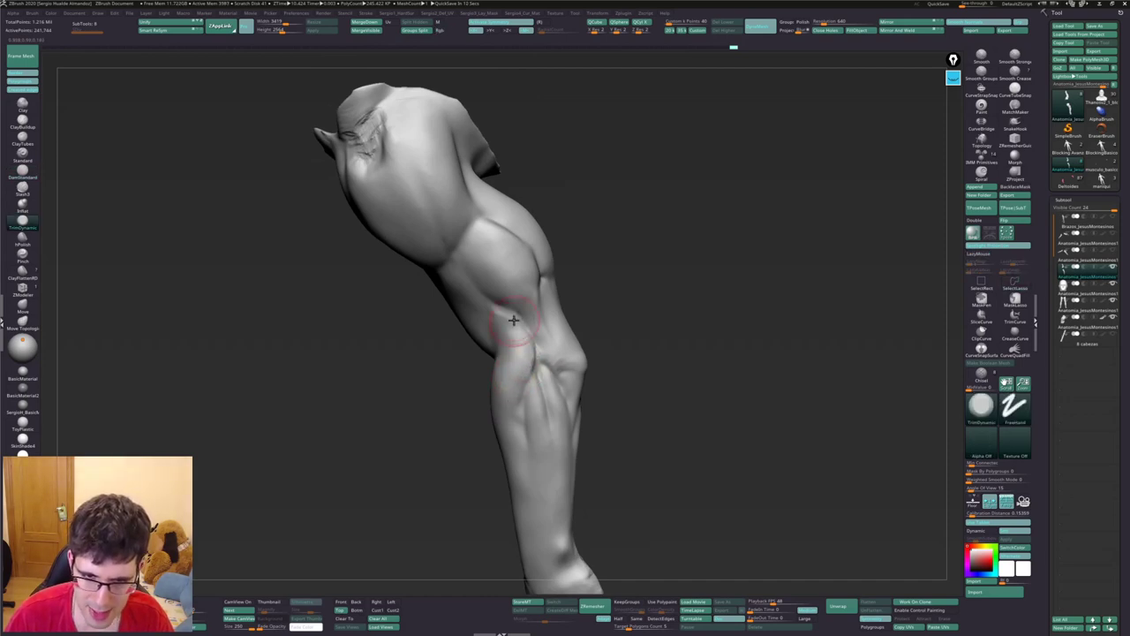
right_drag(530, 369, 535, 338)
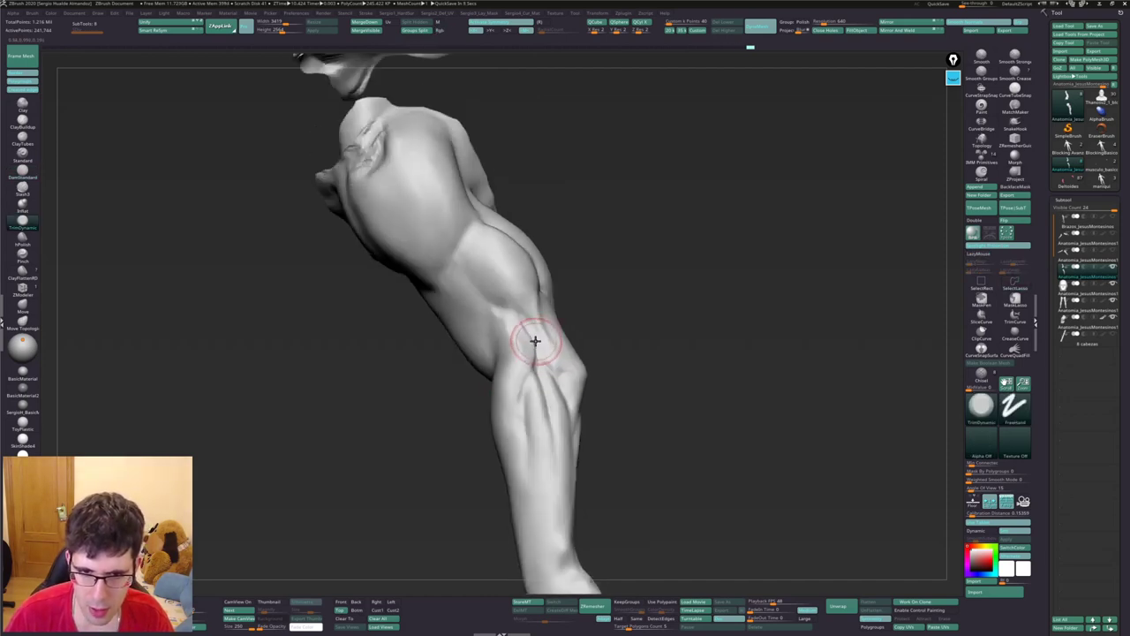
key(b)
key(c)
key(l)
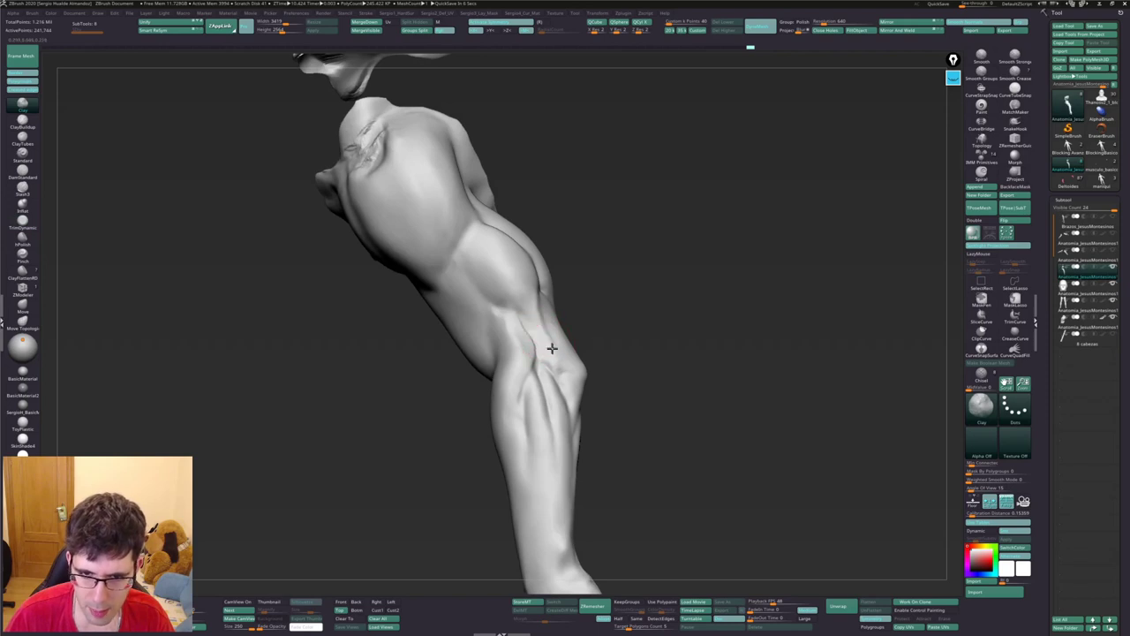
mouse_move(542, 335)
right_down()
mouse_move(543, 314)
mouse_move(511, 329)
right_up()
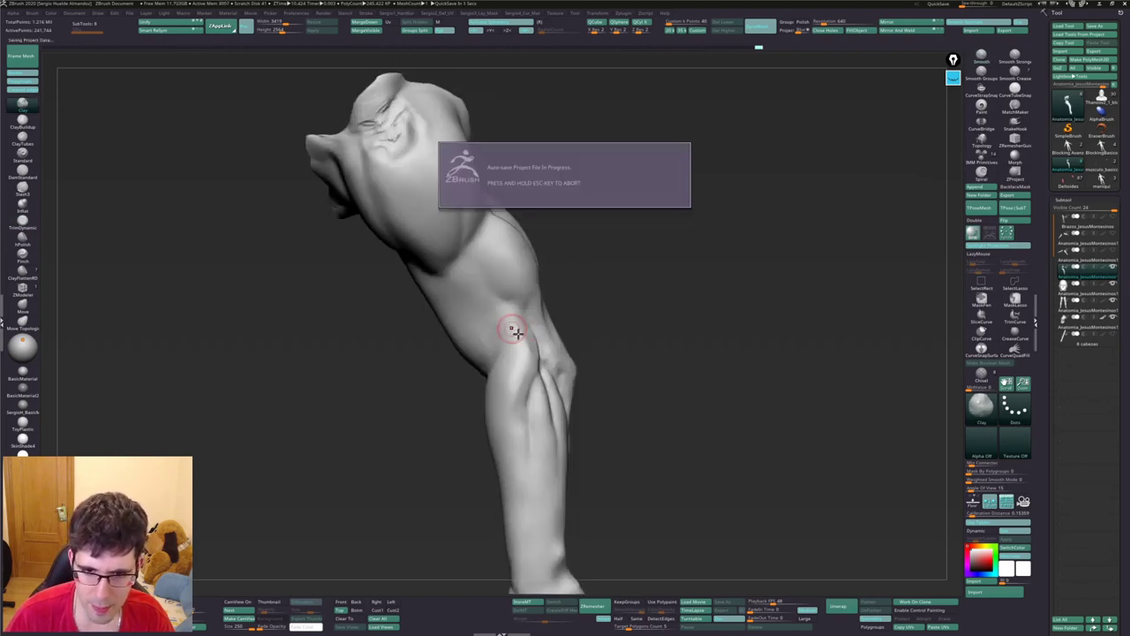
key(Escape)
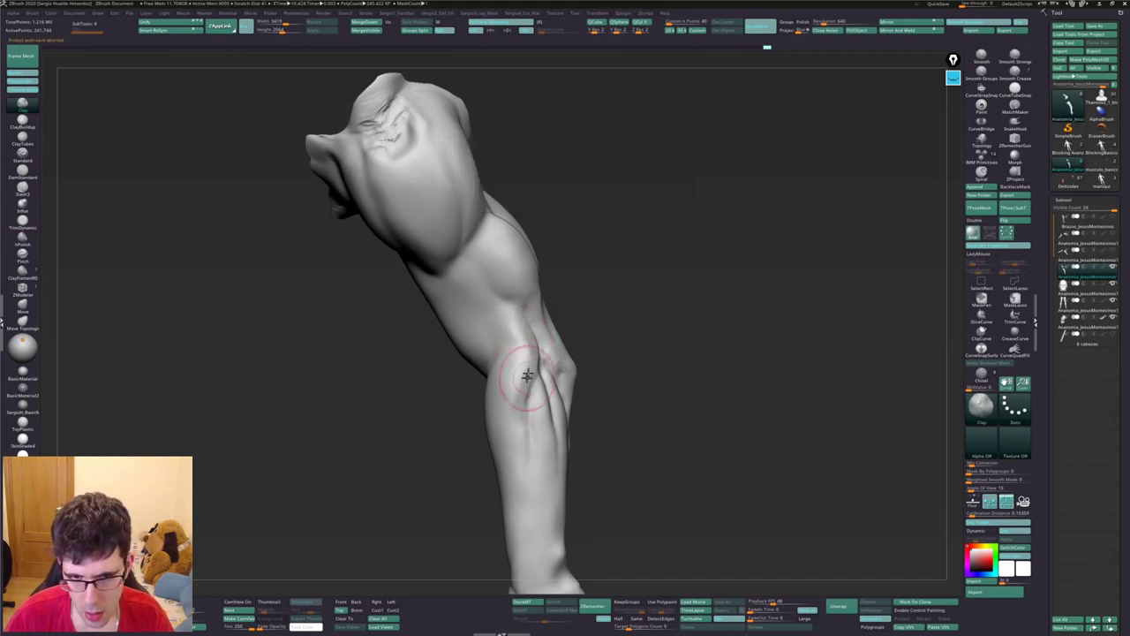
Shift-smooth the forearm while turning the arm to bring the hand into view
key(shift)
mouse_move(519, 434)
right_down()
mouse_move(616, 396)
mouse_move(547, 380)
mouse_move(557, 396)
right_up()
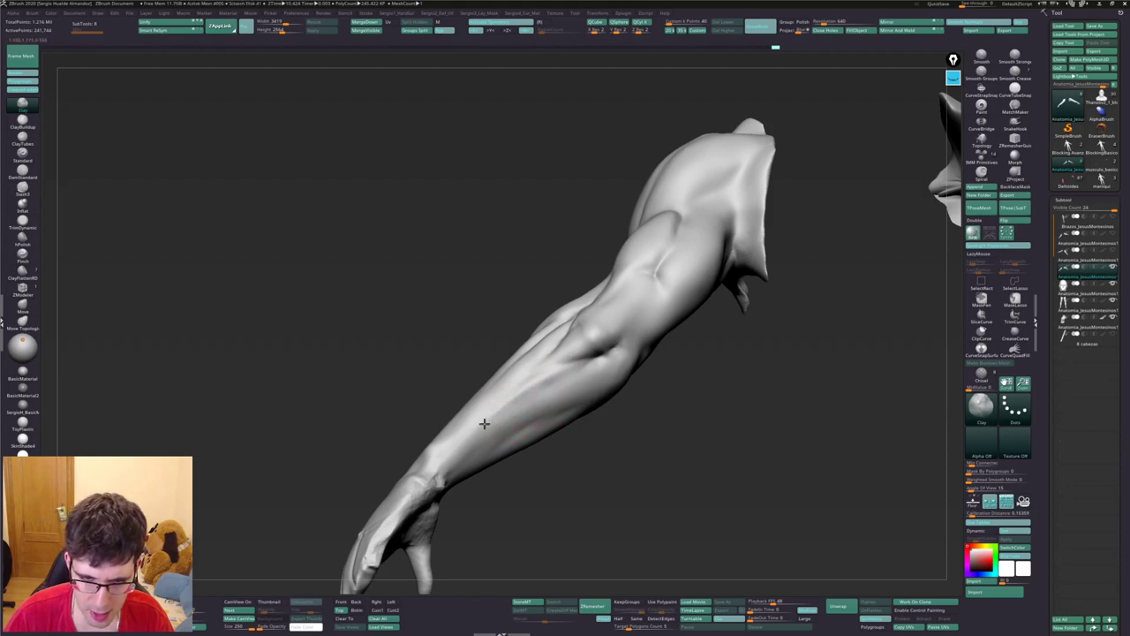
mouse_move(477, 446)
right_down()
mouse_move(504, 400)
mouse_move(447, 423)
mouse_move(583, 327)
right_up()
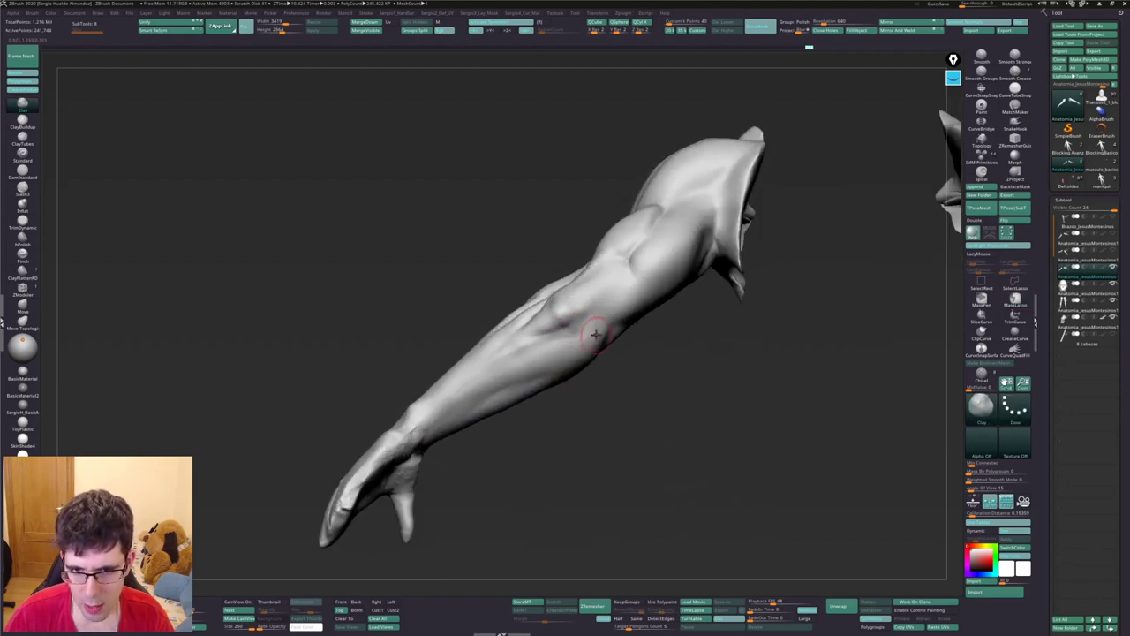
mouse_move(596, 334)
right_down()
mouse_move(598, 321)
mouse_move(598, 358)
mouse_move(590, 353)
mouse_move(617, 358)
mouse_move(593, 351)
mouse_move(594, 336)
right_up()
Switch to the Move brush (B-M-V) and reposition the view to stand the left arm upright
key(b)
key(m)
key(v)
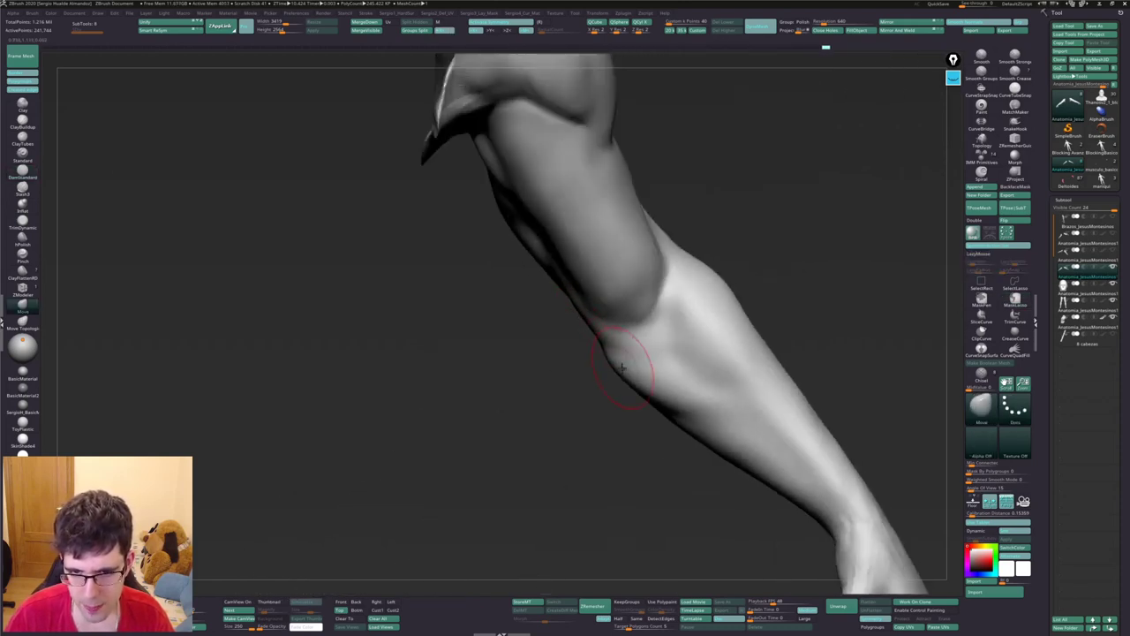
mouse_move(616, 372)
right_down()
mouse_move(600, 321)
mouse_move(580, 323)
mouse_move(588, 271)
right_up()
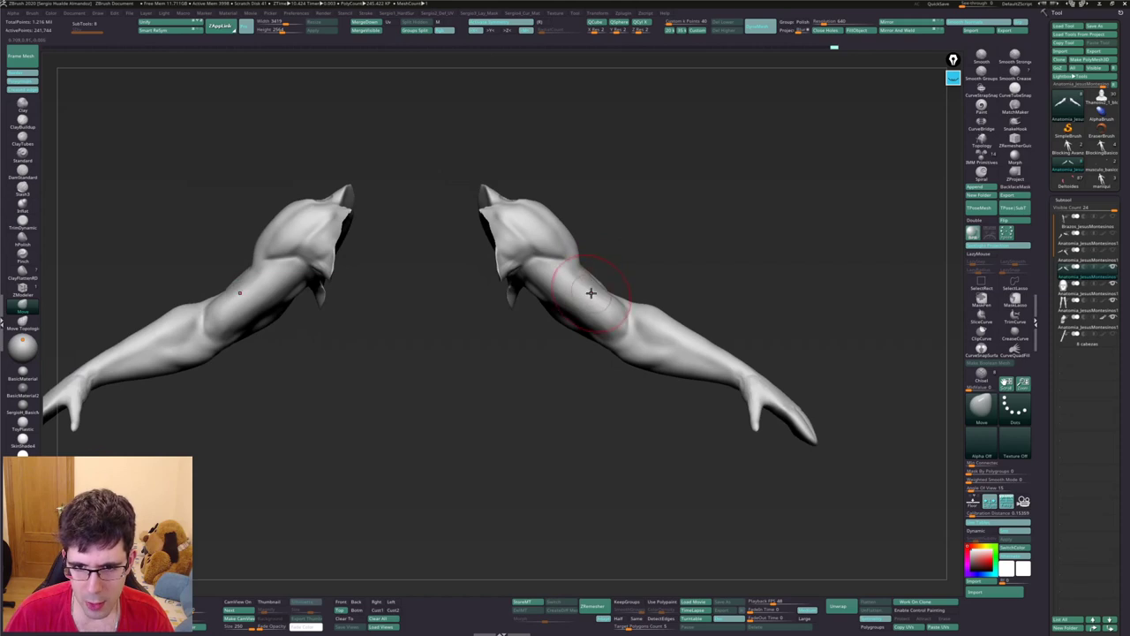
ctrl+shift+drag(568, 250, 625, 302)
alt+right_drag(629, 272, 621, 313)
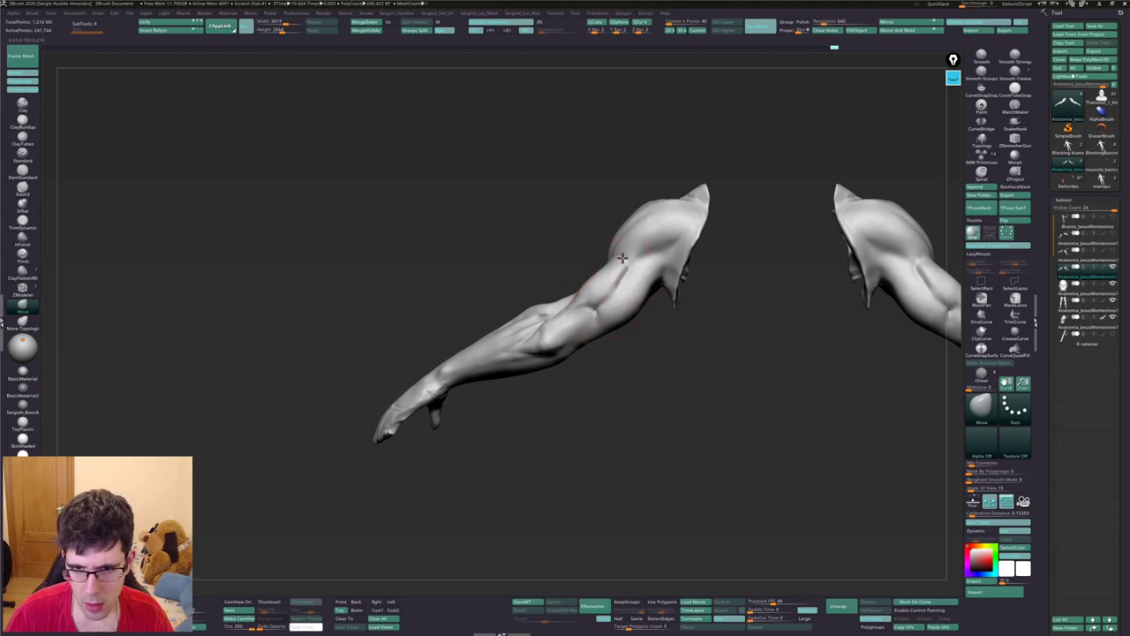
mouse_move(603, 280)
right_down()
mouse_move(611, 300)
mouse_move(635, 281)
mouse_move(631, 252)
right_up()
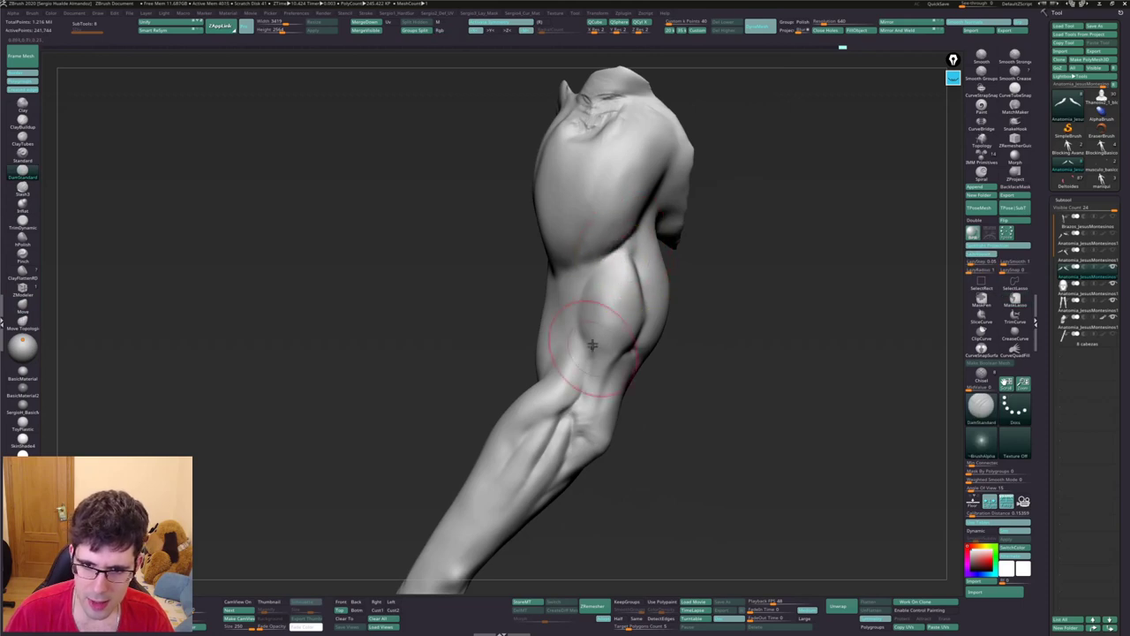
Build up the deltoid with the Clay brush (B-C-L) and Shift-smooth it
right_drag(599, 343, 634, 281)
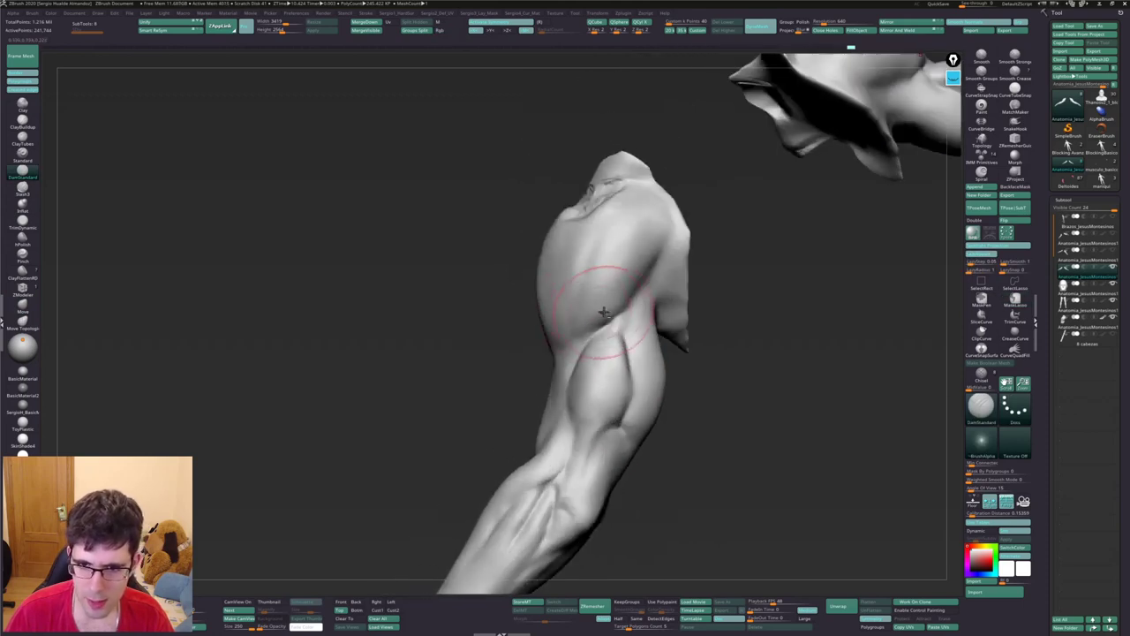
key(b)
key(c)
key(l)
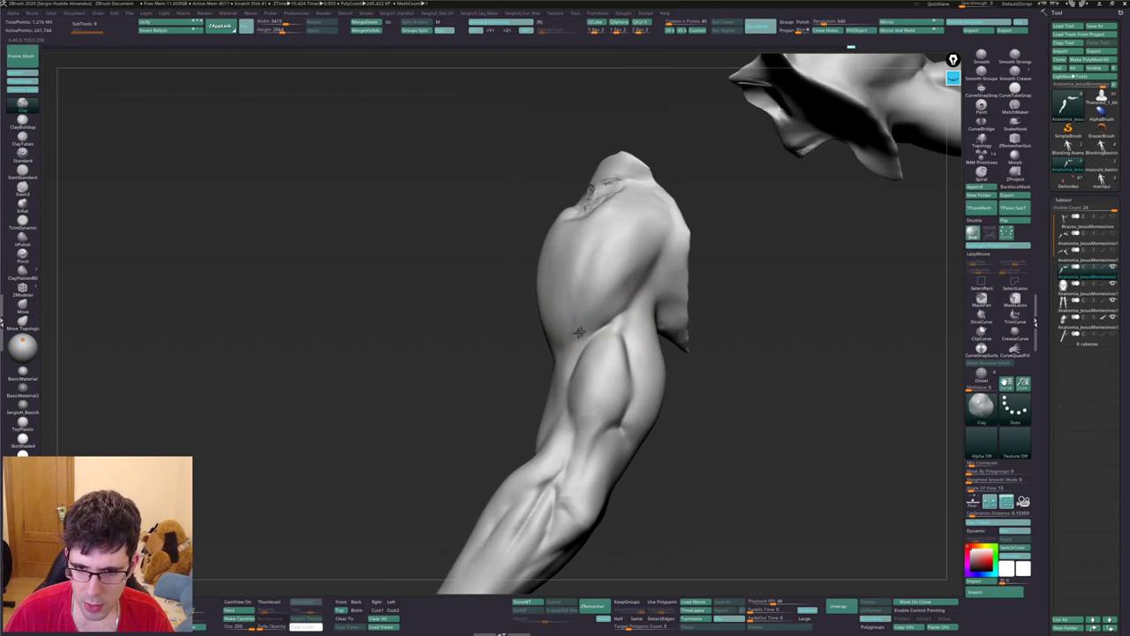
right_drag(578, 332, 615, 324)
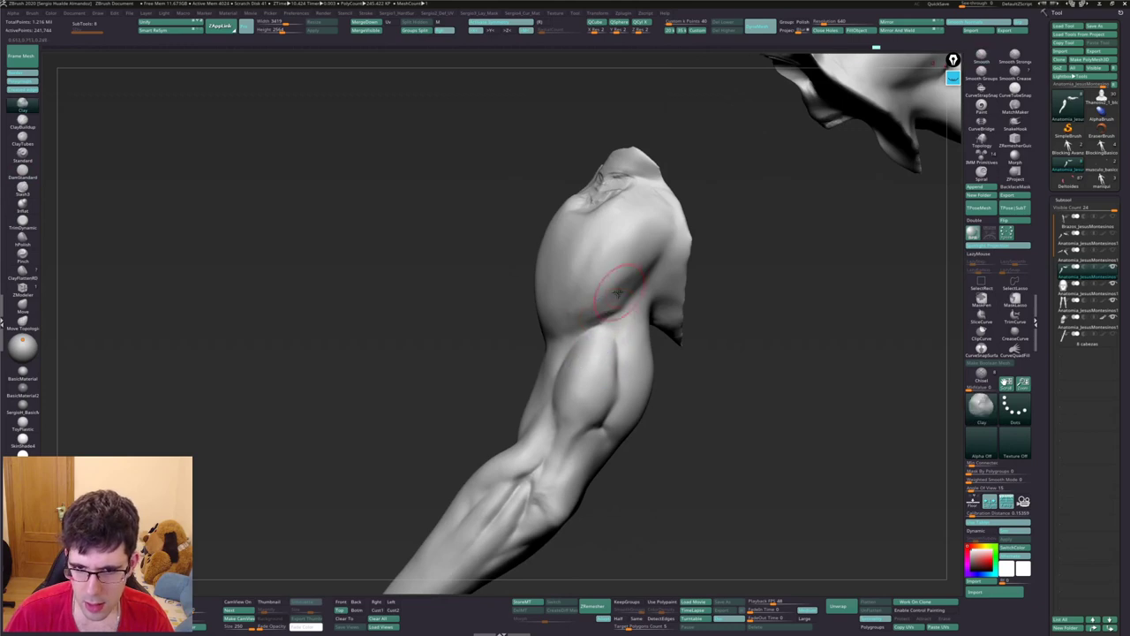
key(shift)
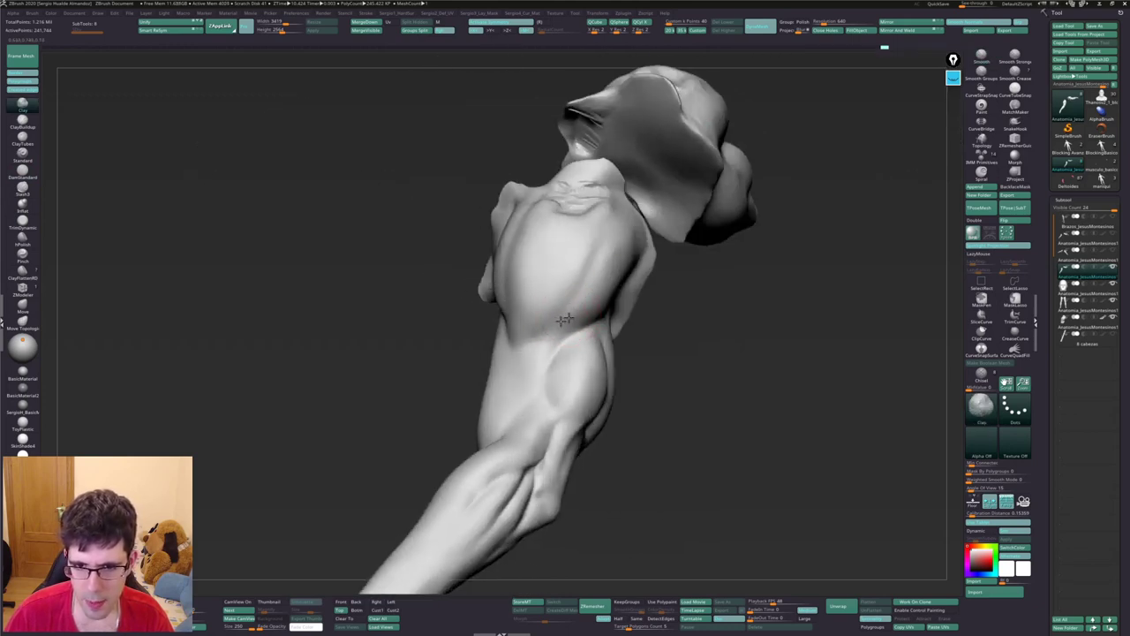
right_drag(584, 316, 569, 321)
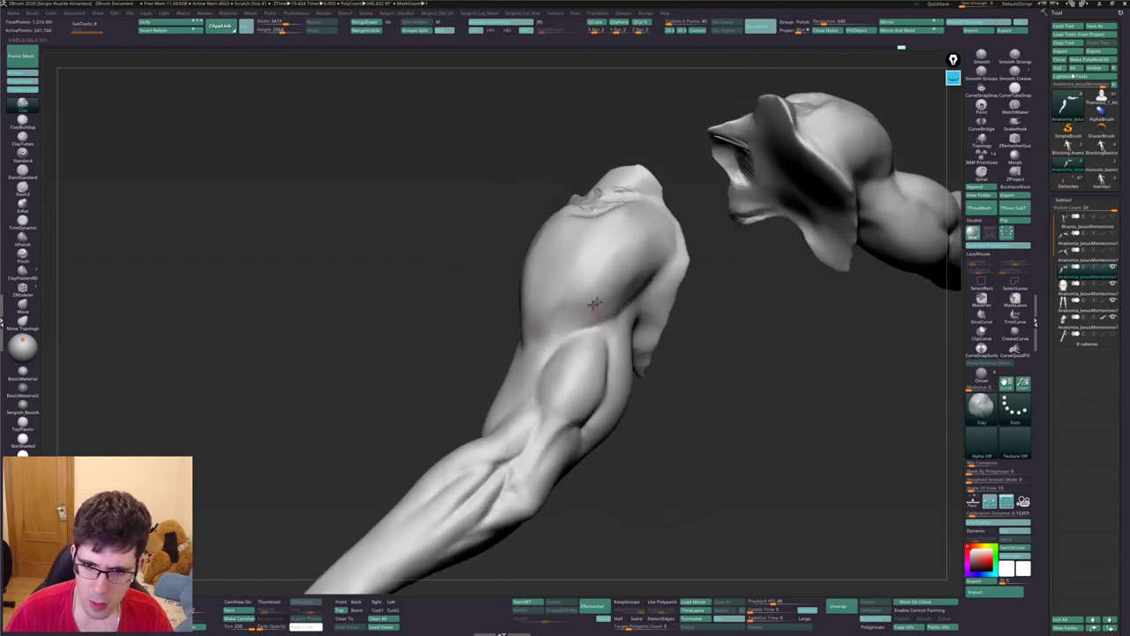
Orbit around the torso and arm to see the full figure from the front and above
mouse_move(634, 271)
right_down()
mouse_move(569, 307)
mouse_move(587, 353)
mouse_move(554, 386)
mouse_move(545, 362)
mouse_move(525, 366)
mouse_move(555, 383)
right_up()
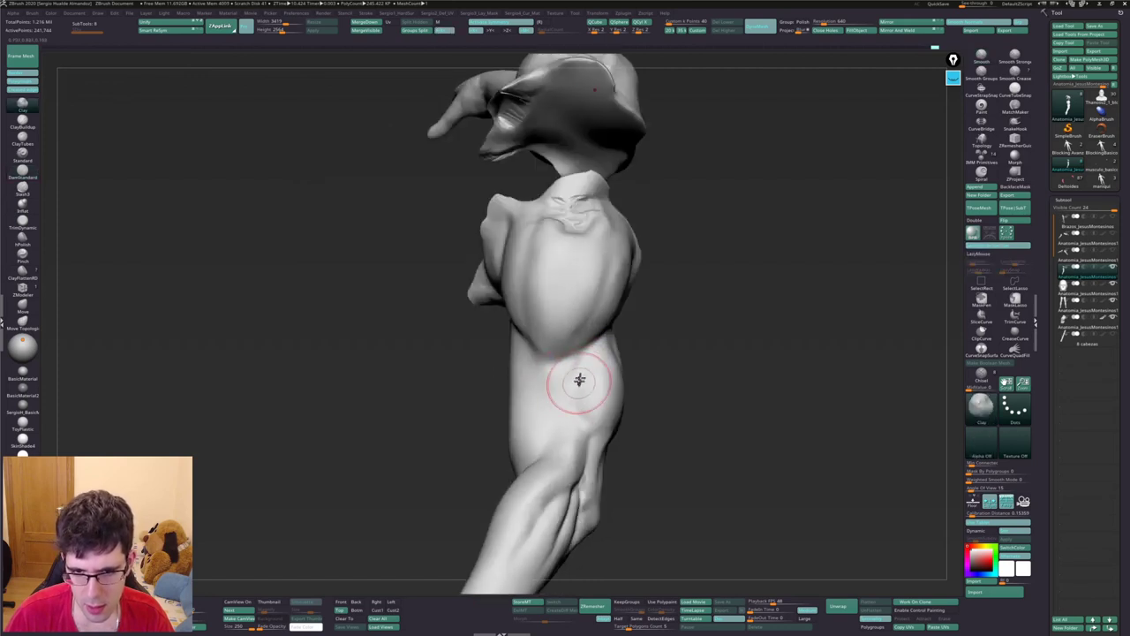
mouse_move(598, 411)
right_down()
mouse_move(624, 400)
mouse_move(636, 336)
mouse_move(592, 347)
mouse_move(519, 424)
mouse_move(556, 399)
mouse_move(543, 391)
mouse_move(575, 320)
right_up()
mouse_move(530, 285)
right_down()
mouse_move(540, 347)
mouse_move(560, 341)
mouse_move(560, 320)
right_up()
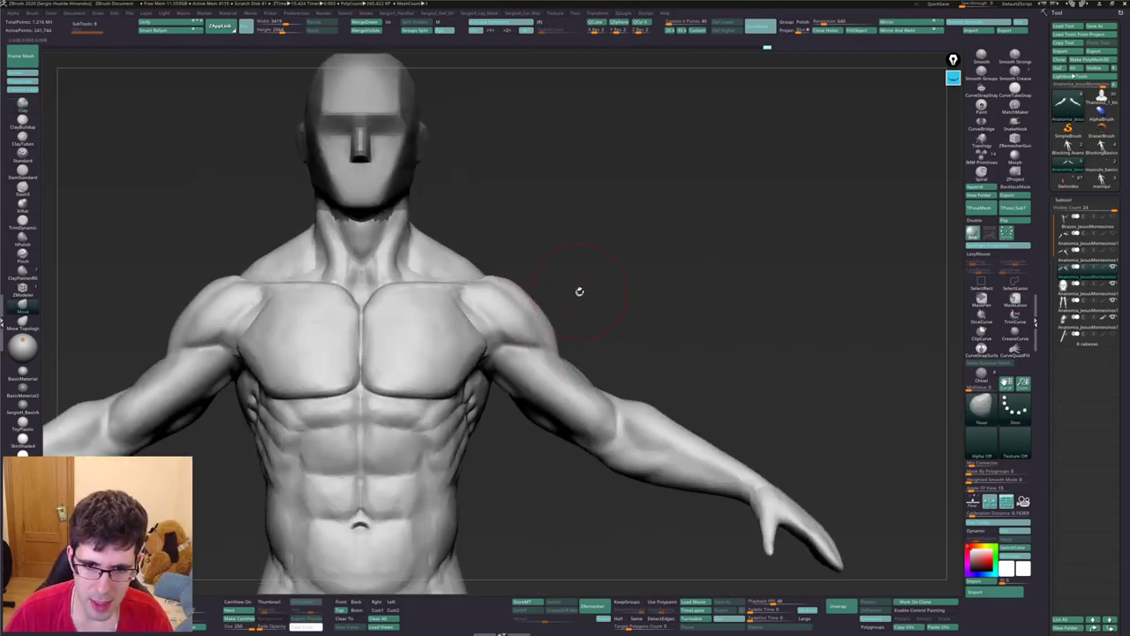
Build up and Shift-smooth the deltoid, orbiting between three-quarter, side and back views
right_drag(579, 291, 529, 328)
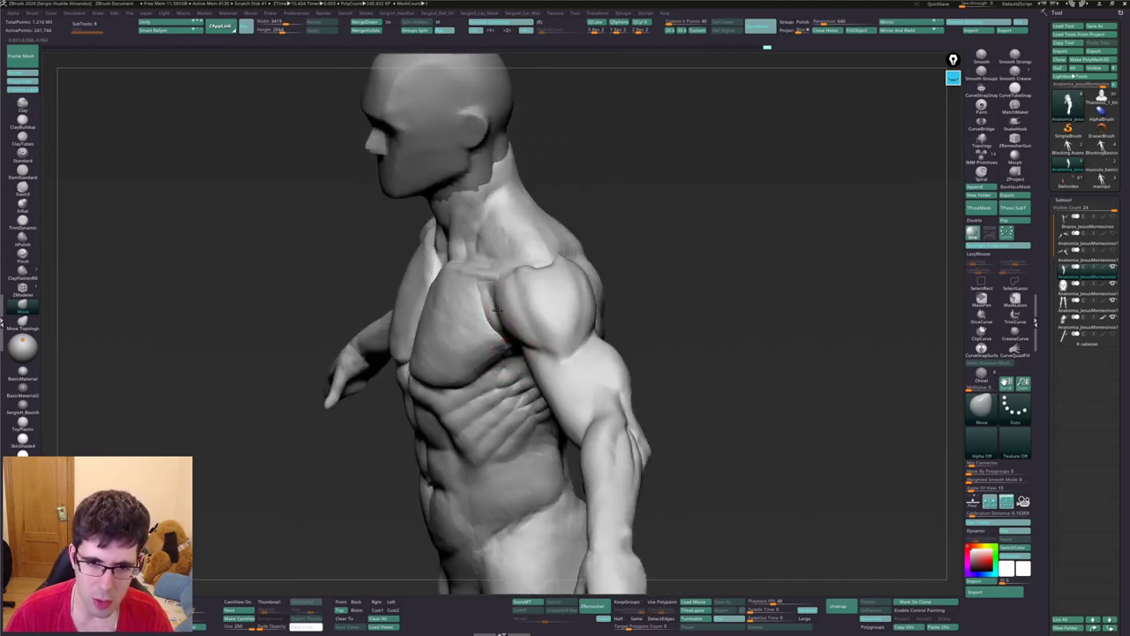
mouse_move(527, 313)
right_down()
mouse_move(529, 371)
mouse_move(592, 396)
mouse_move(626, 384)
mouse_move(606, 291)
mouse_move(618, 313)
right_up()
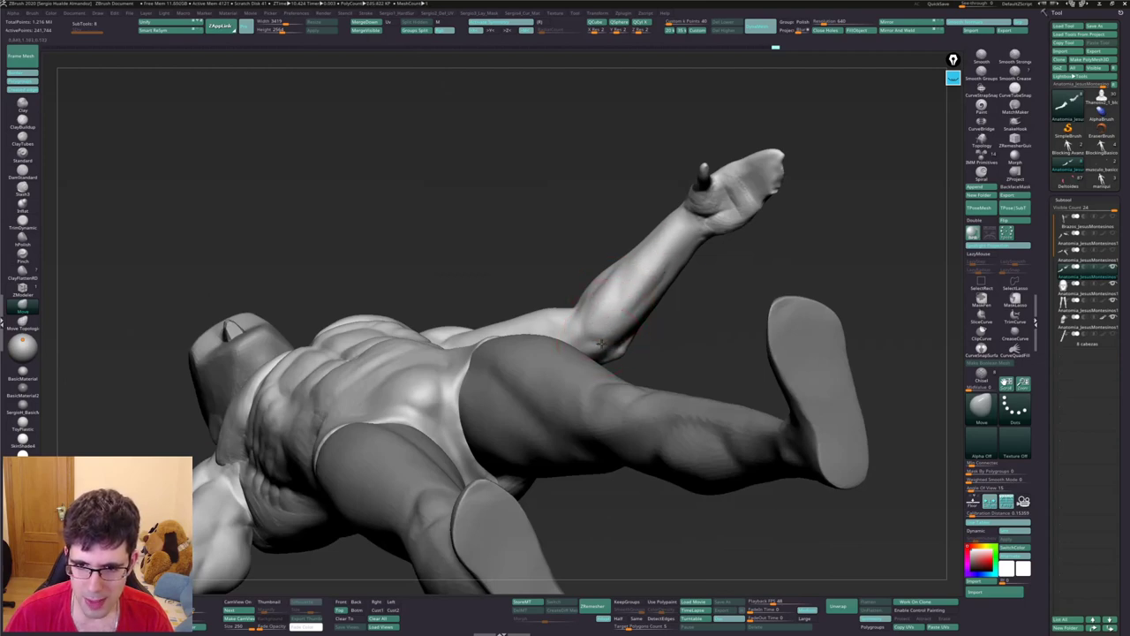
mouse_move(600, 343)
right_down()
mouse_move(610, 321)
mouse_move(589, 436)
mouse_move(601, 323)
mouse_move(645, 264)
mouse_move(618, 335)
mouse_move(600, 318)
mouse_move(599, 263)
right_up()
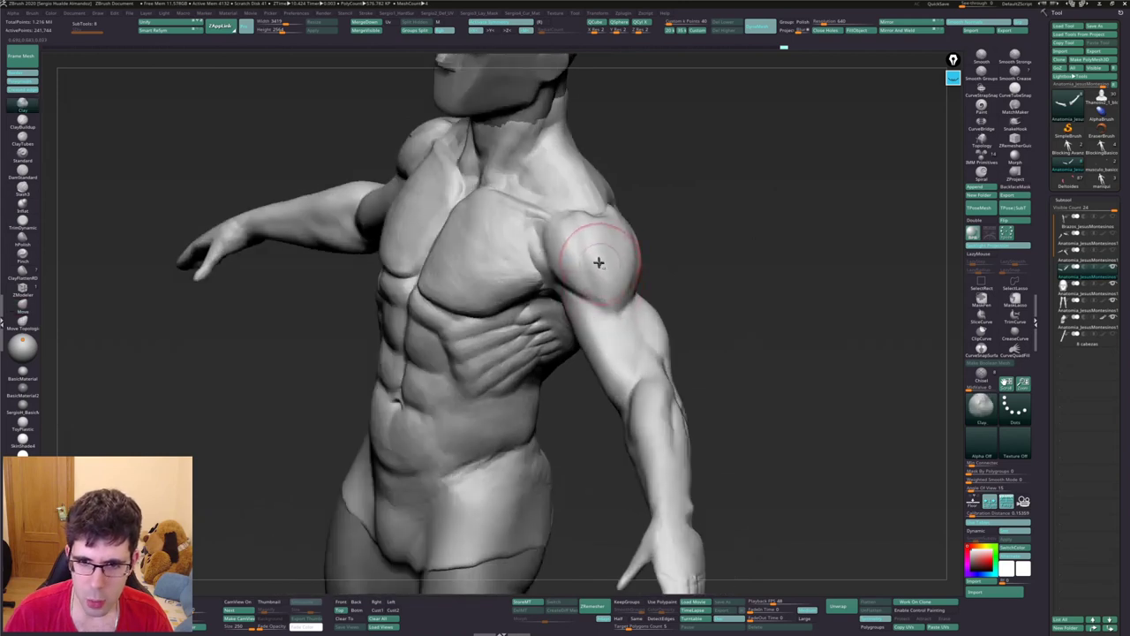
mouse_move(594, 229)
mouse_down()
mouse_move(555, 222)
mouse_move(542, 239)
mouse_up()
mouse_move(615, 279)
right_down()
mouse_move(658, 234)
mouse_move(587, 312)
mouse_move(579, 291)
right_up()
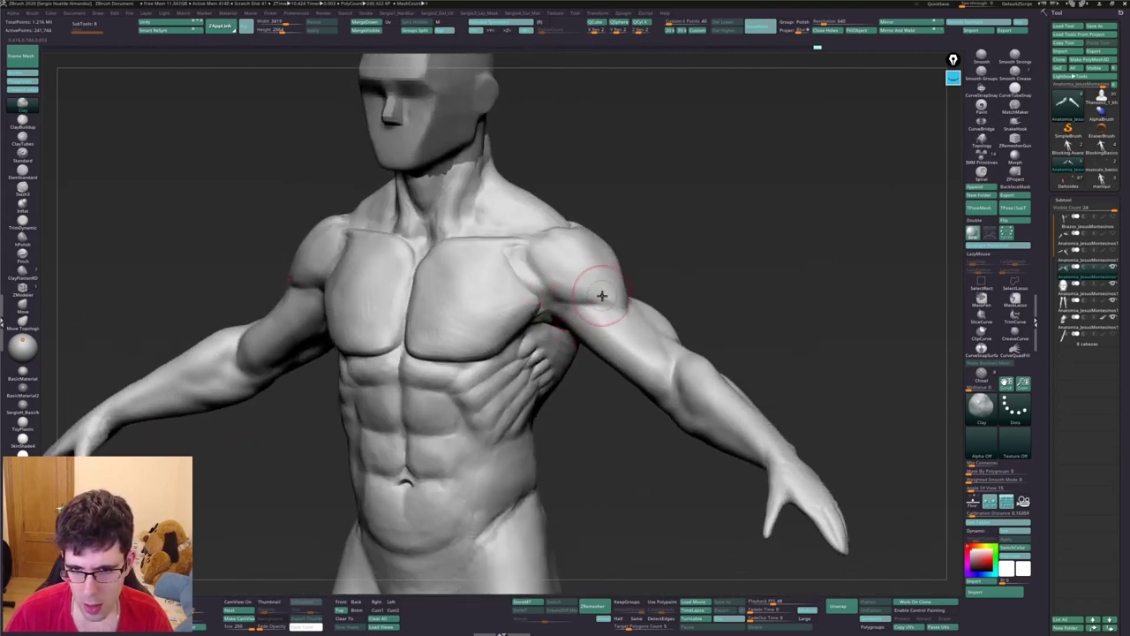
right_drag(624, 300, 583, 303)
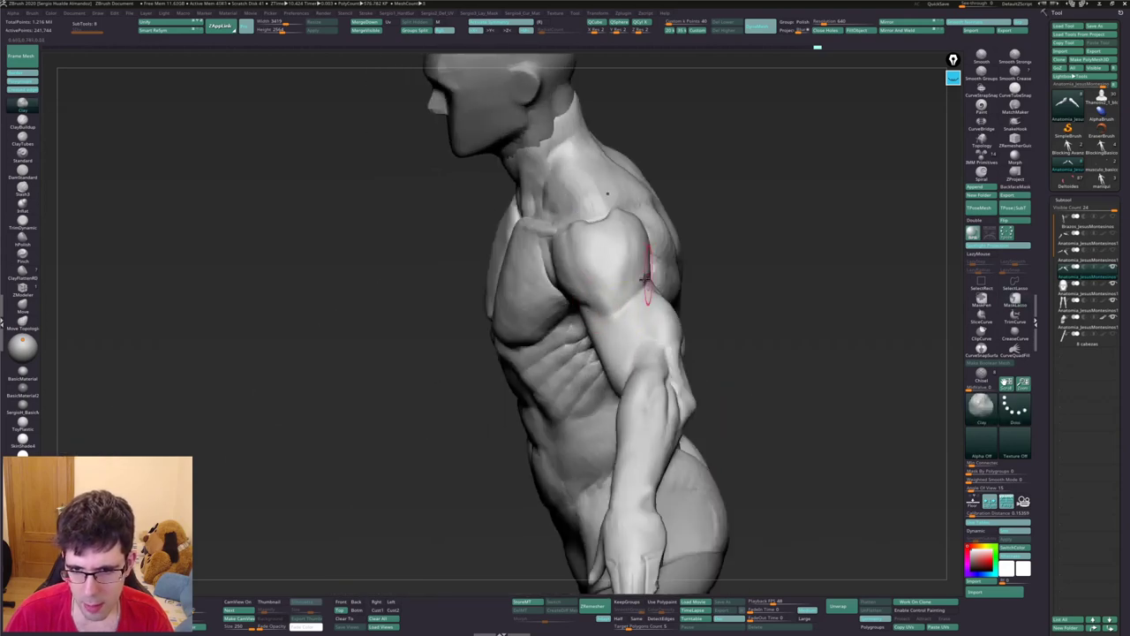
mouse_move(647, 280)
right_down()
mouse_move(657, 265)
mouse_move(663, 279)
right_up()
scroll(647, 287, up, 2)
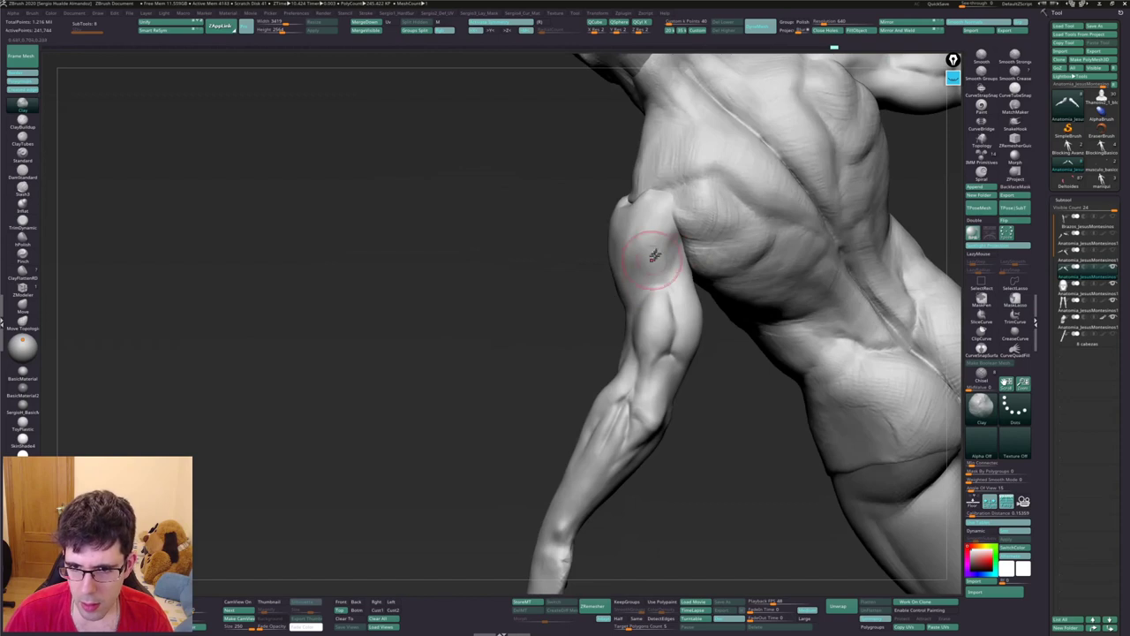
key(shift)
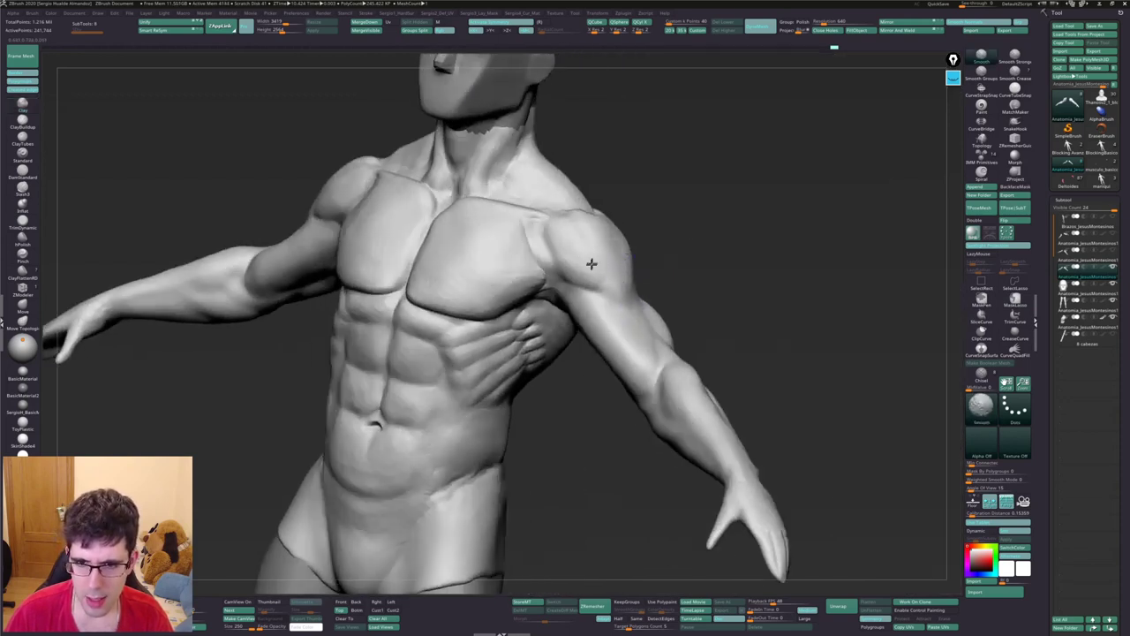
right_drag(585, 265, 602, 279)
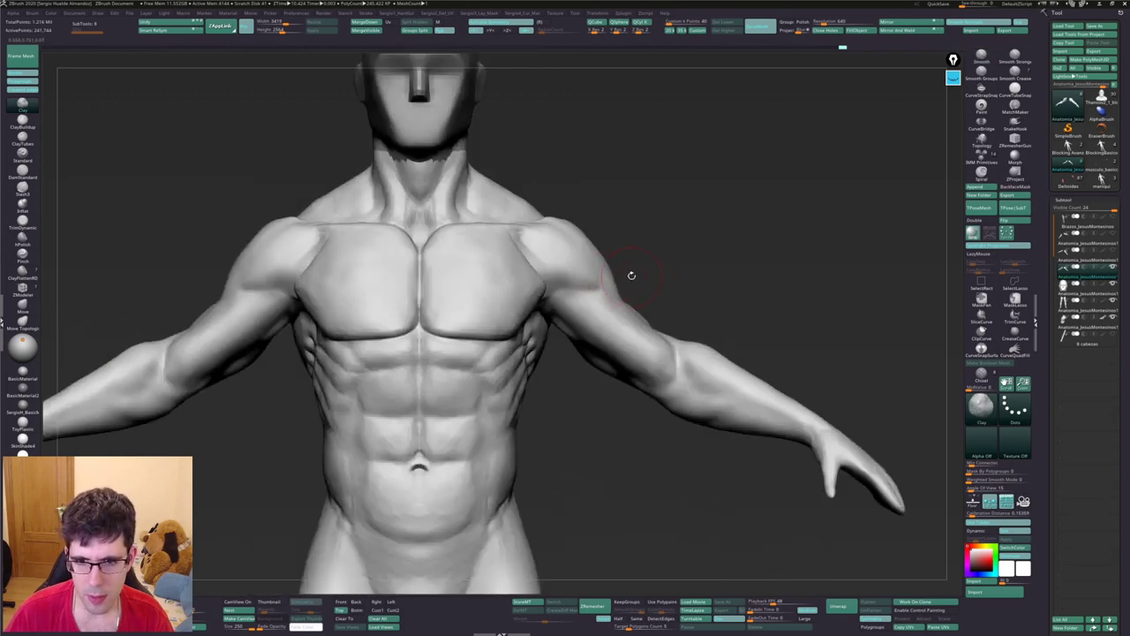
Switch to the Move brush (B-M-V), frame the whole body with F, and rotate to the back
key(b)
key(m)
key(v)
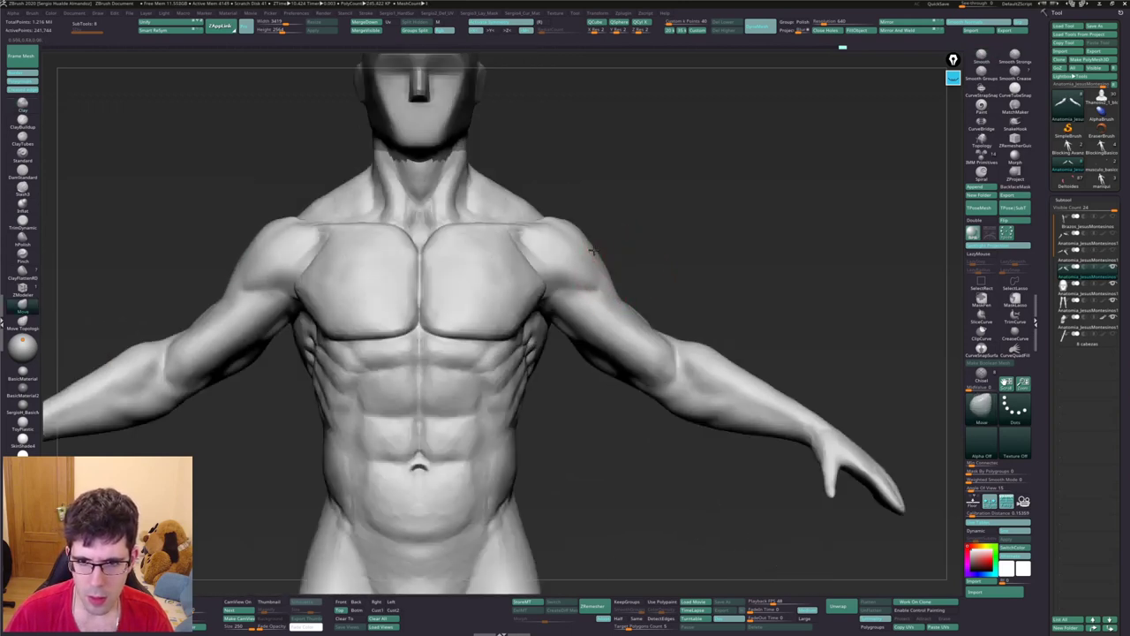
mouse_move(578, 220)
mouse_down()
mouse_move(673, 231)
mouse_move(636, 278)
mouse_move(618, 271)
mouse_up()
key(f)
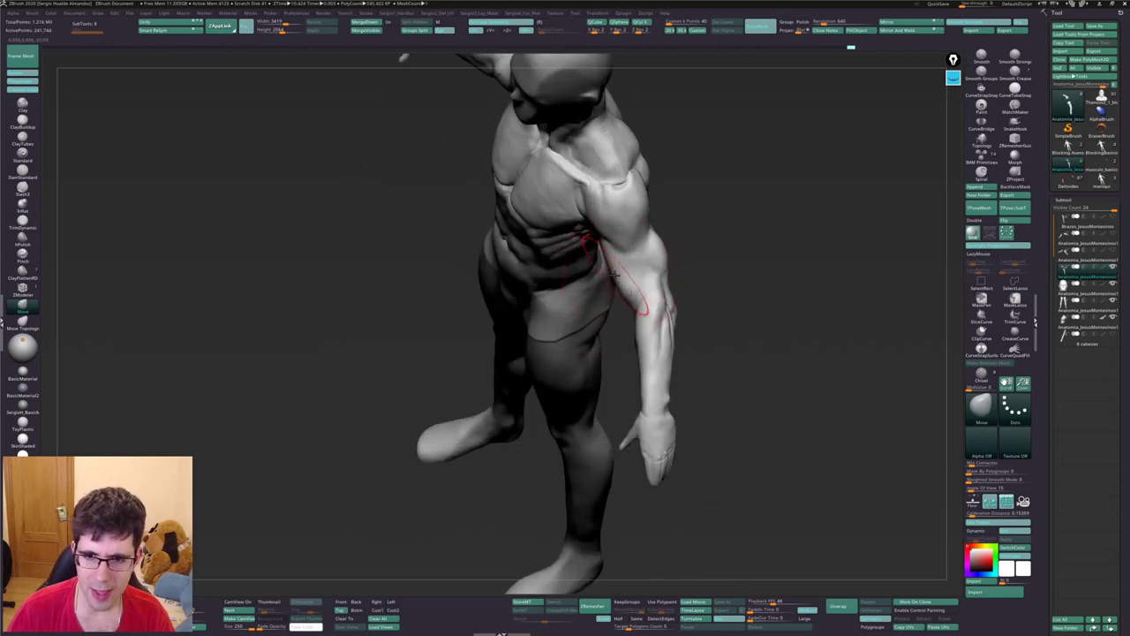
drag(618, 265, 638, 265)
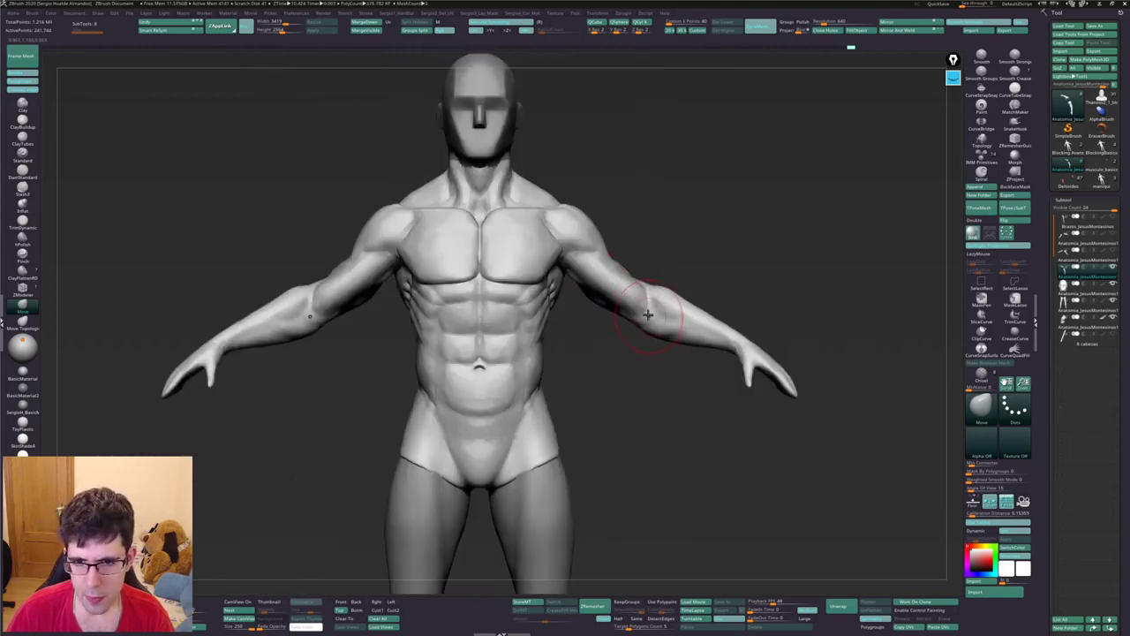
drag(637, 265, 528, 329)
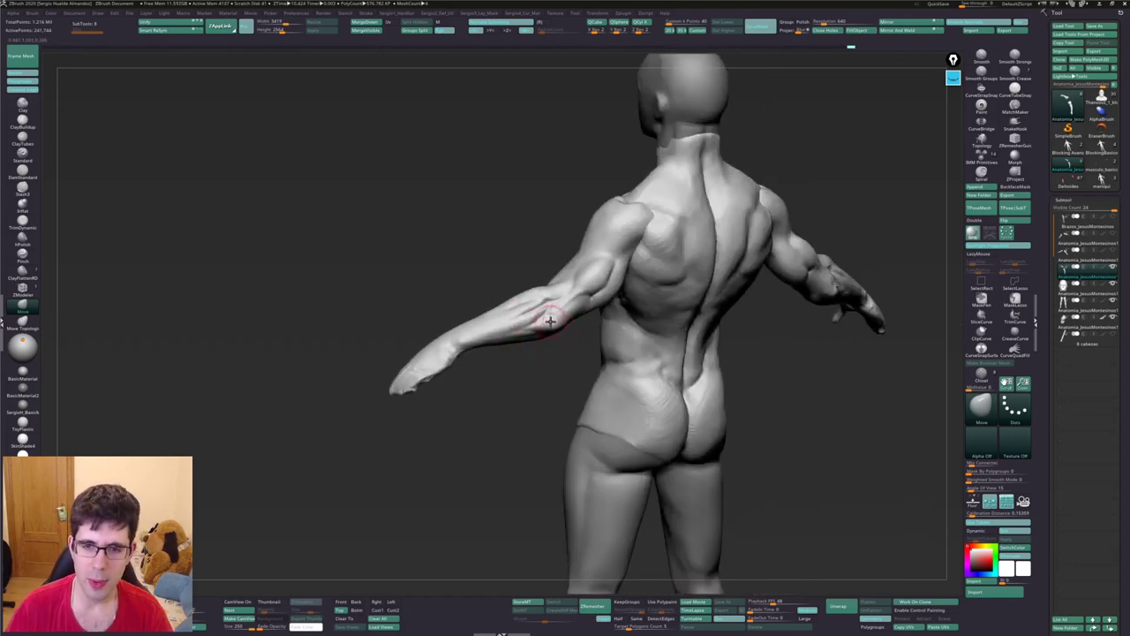
Zoom in on the back of the left upper arm and Shift-smooth its muscle grooves, ending on a full back view
mouse_move(550, 321)
mouse_down()
mouse_move(553, 341)
mouse_move(568, 300)
mouse_move(617, 272)
mouse_up()
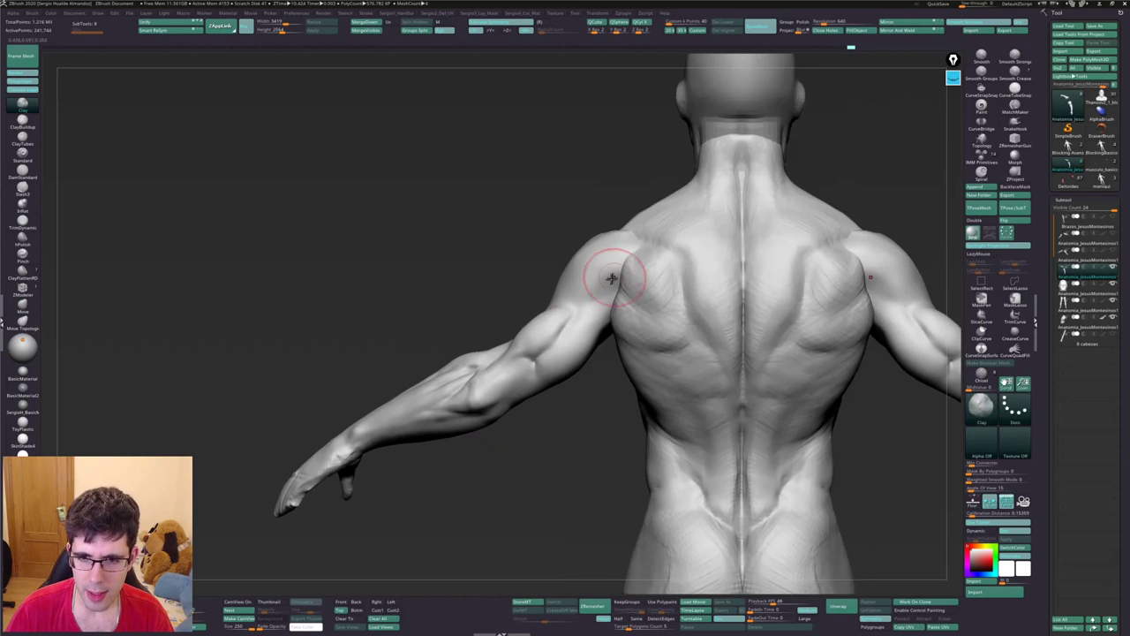
scroll(582, 285, down, 3)
scroll(578, 287, down, 2)
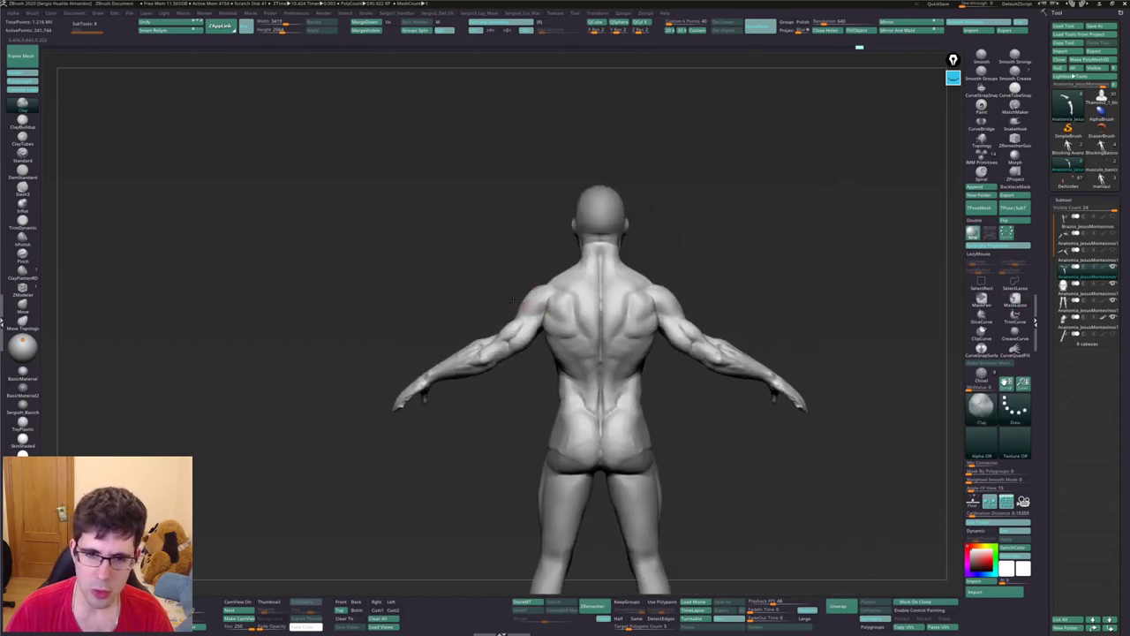
scroll(567, 288, up, 4)
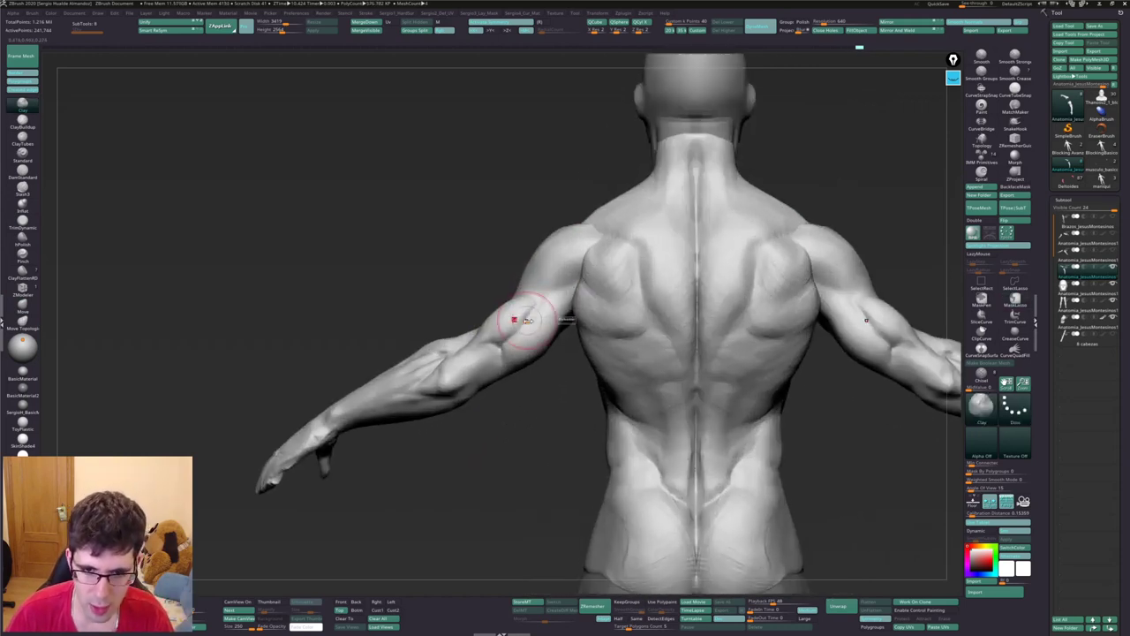
drag(518, 315, 533, 313)
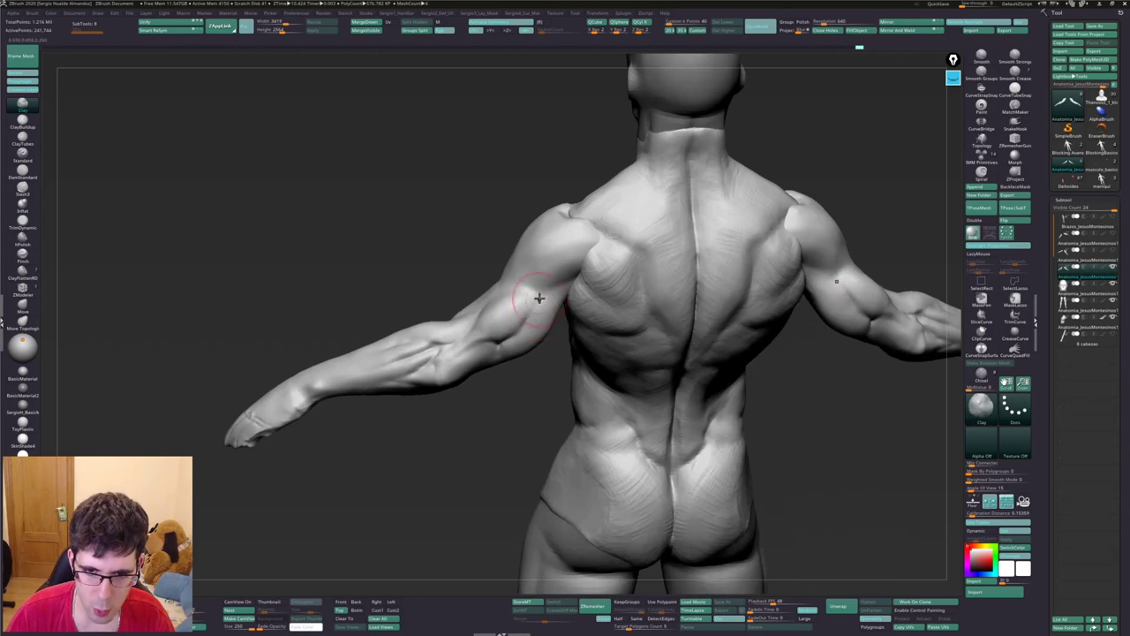
scroll(546, 308, up, 3)
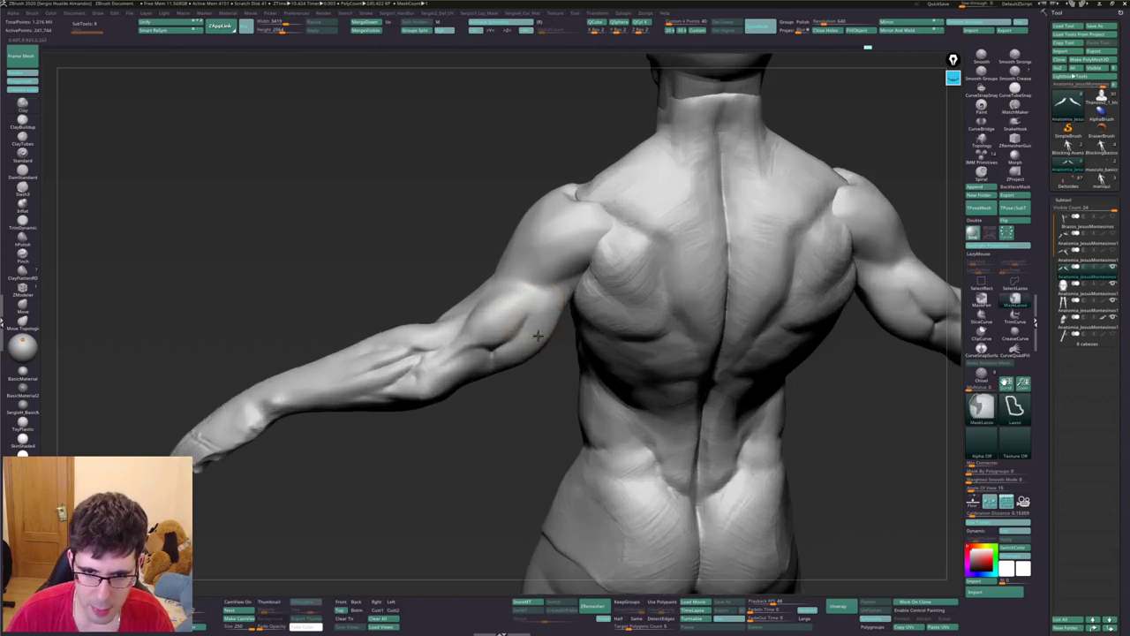
scroll(549, 309, up, 2)
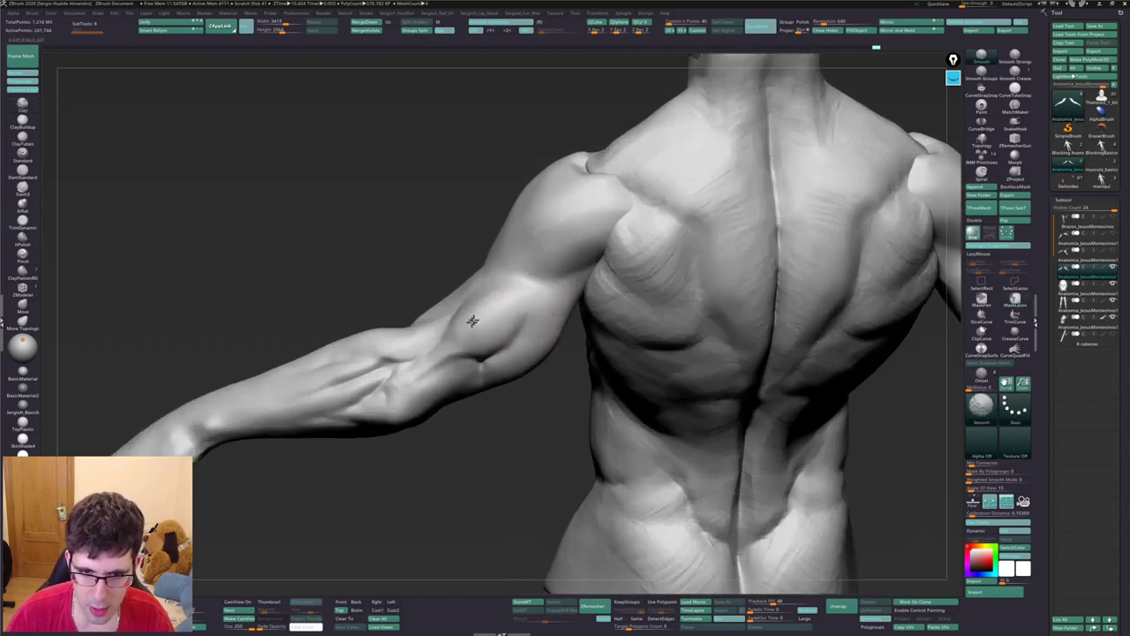
drag(473, 321, 513, 340)
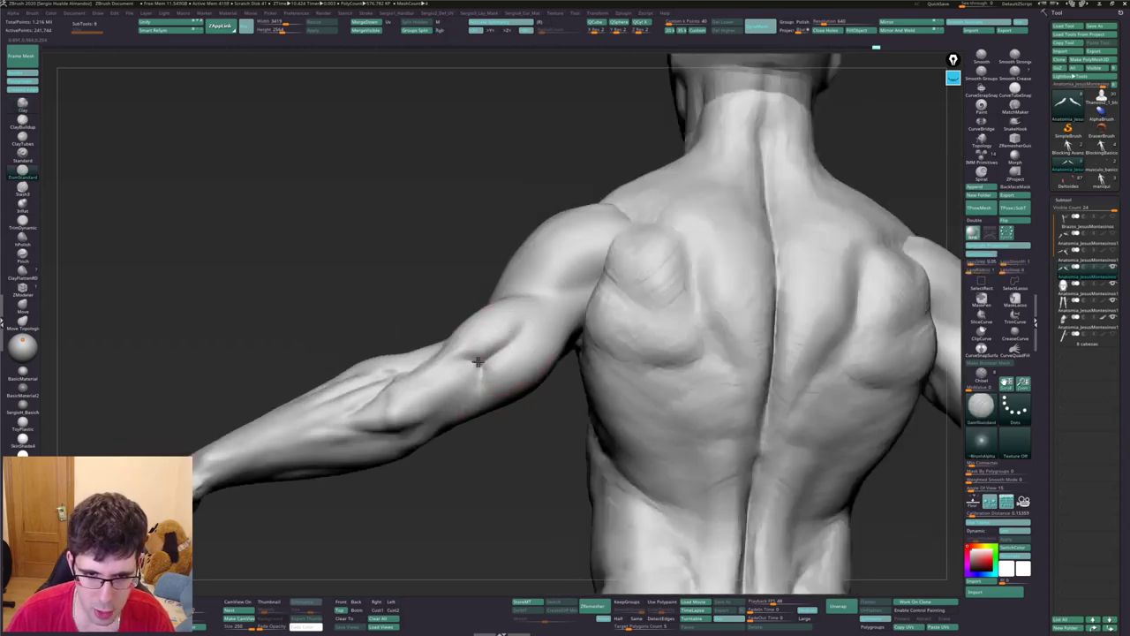
mouse_move(469, 396)
mouse_down()
mouse_move(483, 360)
mouse_move(452, 375)
mouse_move(503, 298)
mouse_up()
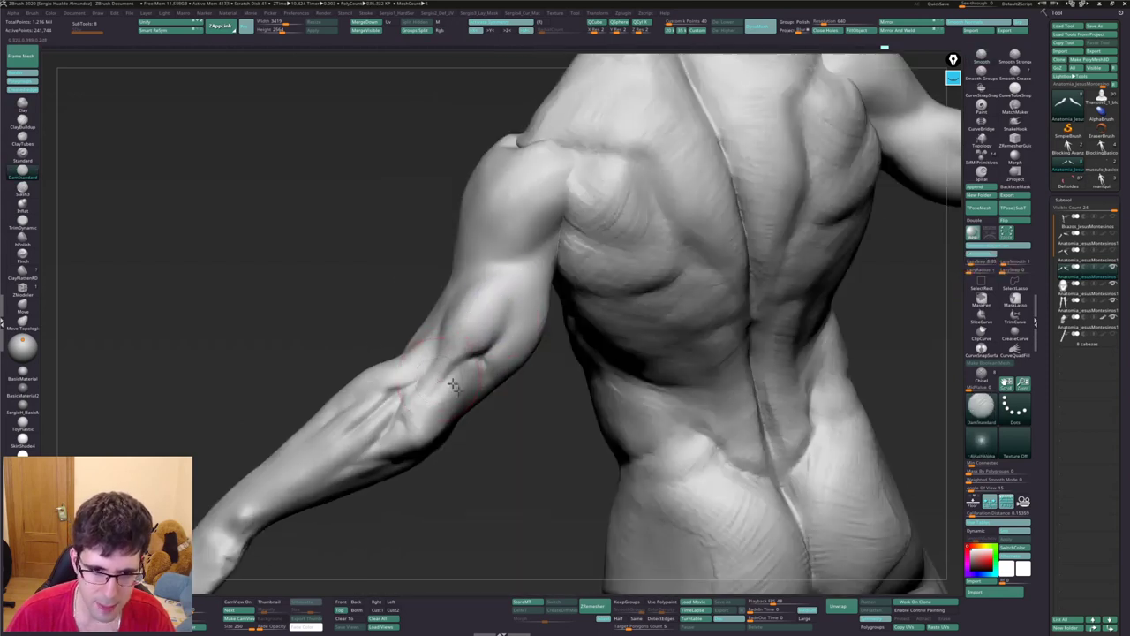
drag(455, 339, 412, 361)
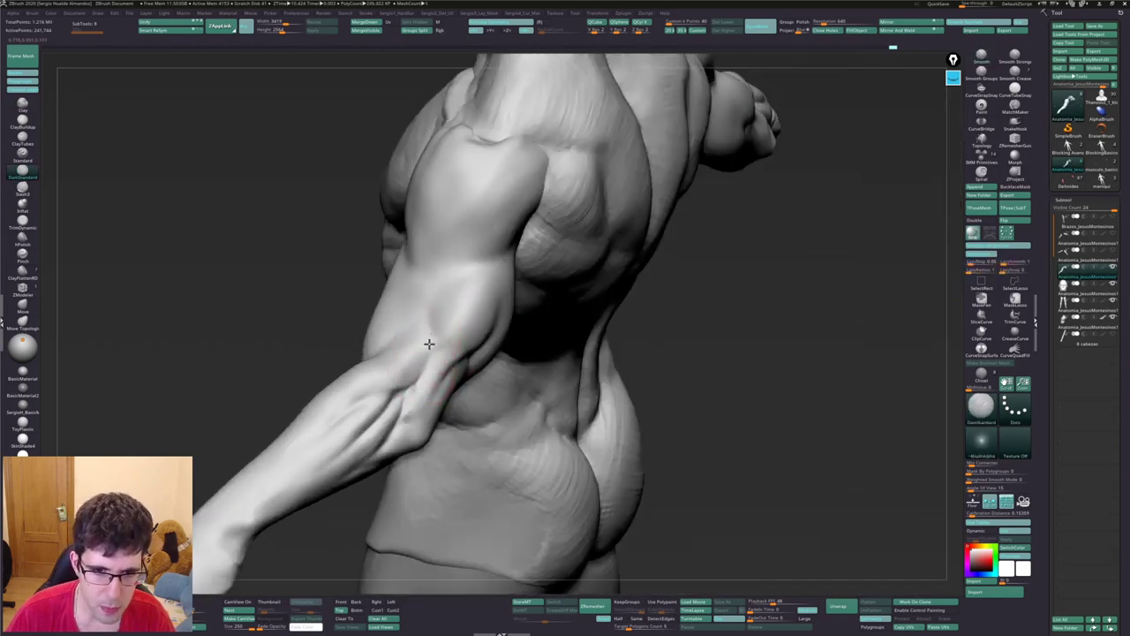
key(shift)
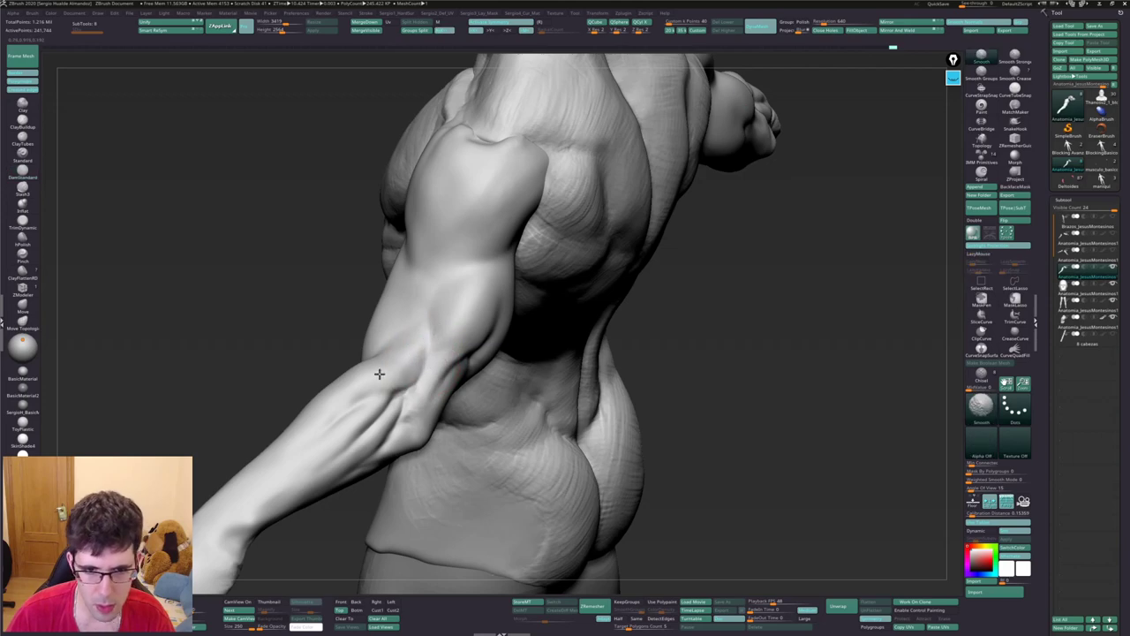
mouse_move(378, 373)
mouse_down()
mouse_move(448, 334)
mouse_move(467, 386)
mouse_move(442, 361)
mouse_move(415, 386)
mouse_move(422, 434)
mouse_up()
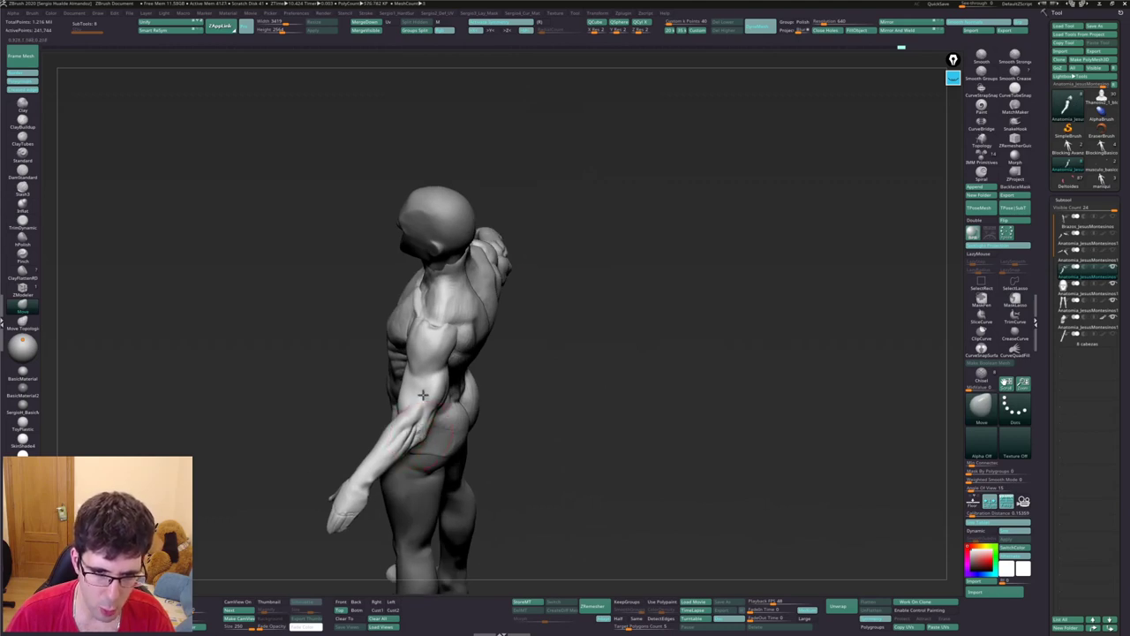
Select another subtool version of the figure and toggle its visibility, viewed from the front
mouse_move(423, 395)
mouse_down()
mouse_move(389, 378)
mouse_move(377, 388)
mouse_move(414, 411)
mouse_move(391, 400)
mouse_up()
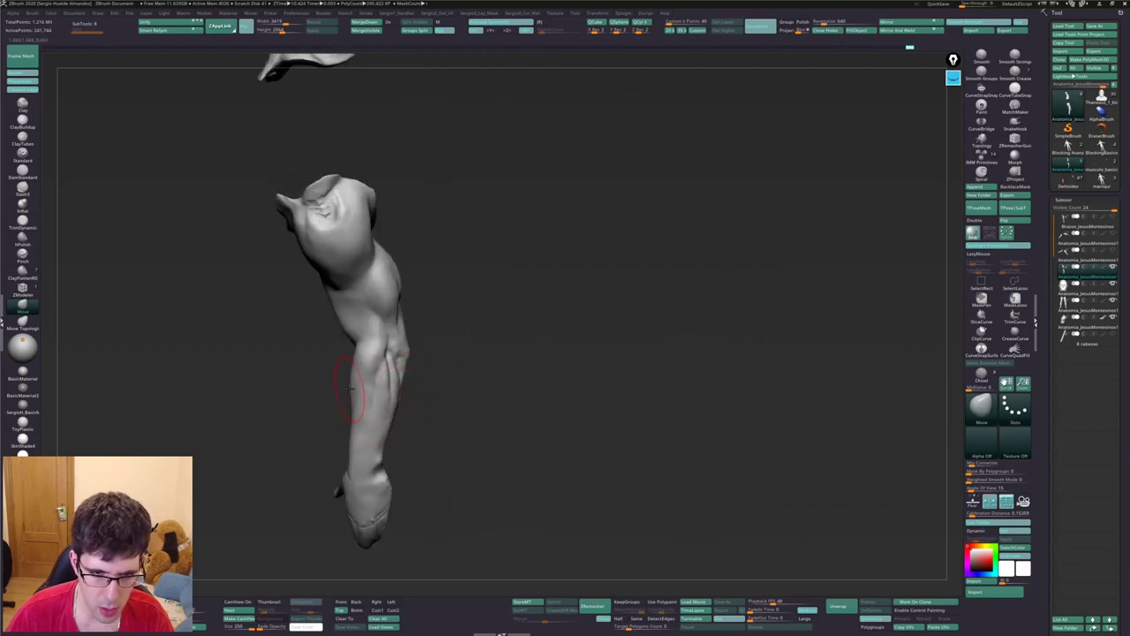
drag(350, 386, 553, 281)
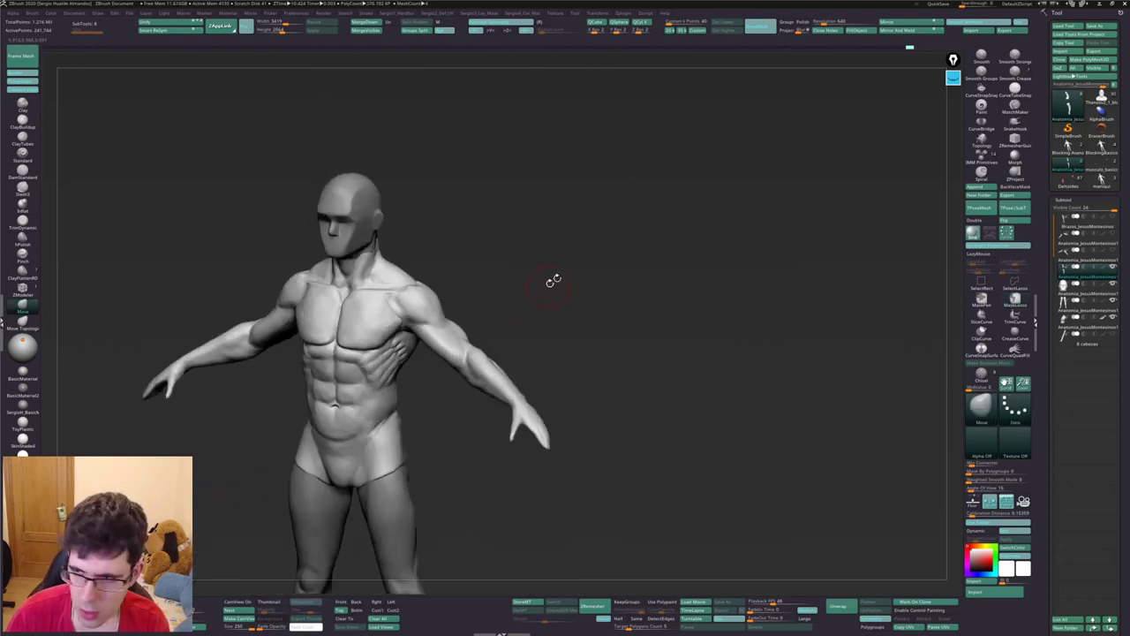
click(1086, 261)
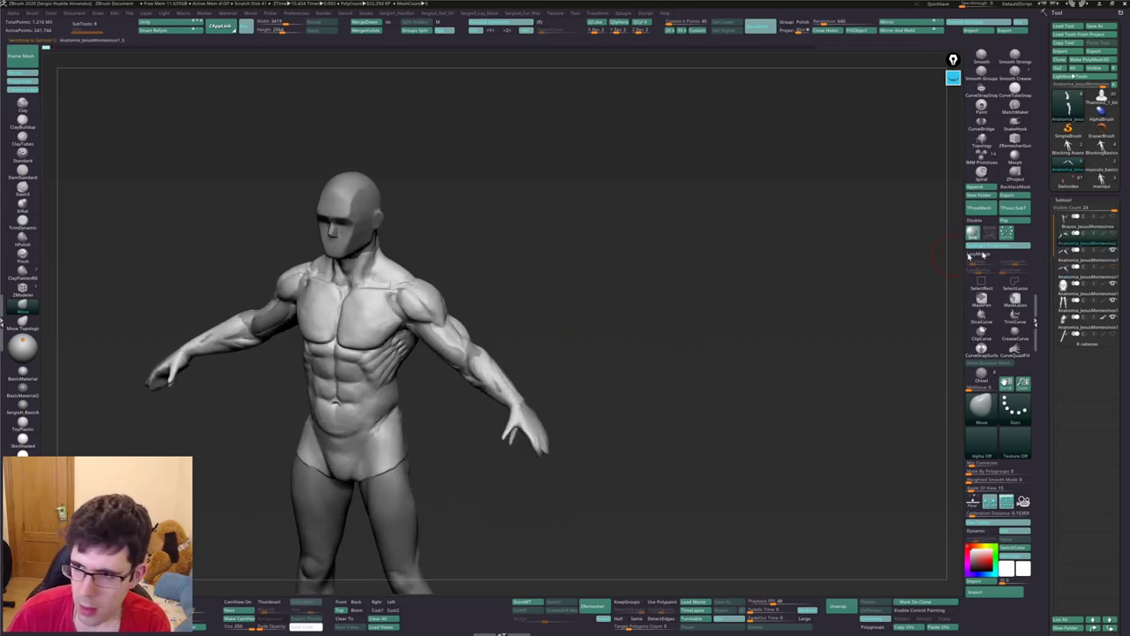
click(1103, 251)
drag(603, 338, 618, 309)
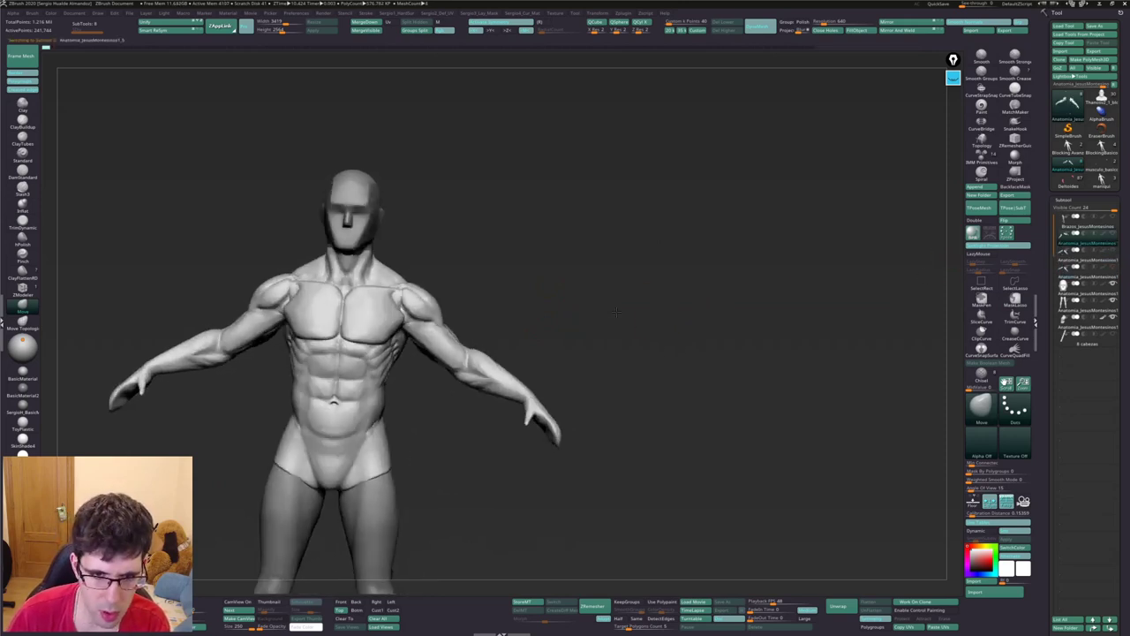
Flip between subtool versions with the Up/Down arrows to compare them from front and behind
key(Down)
key(Down)
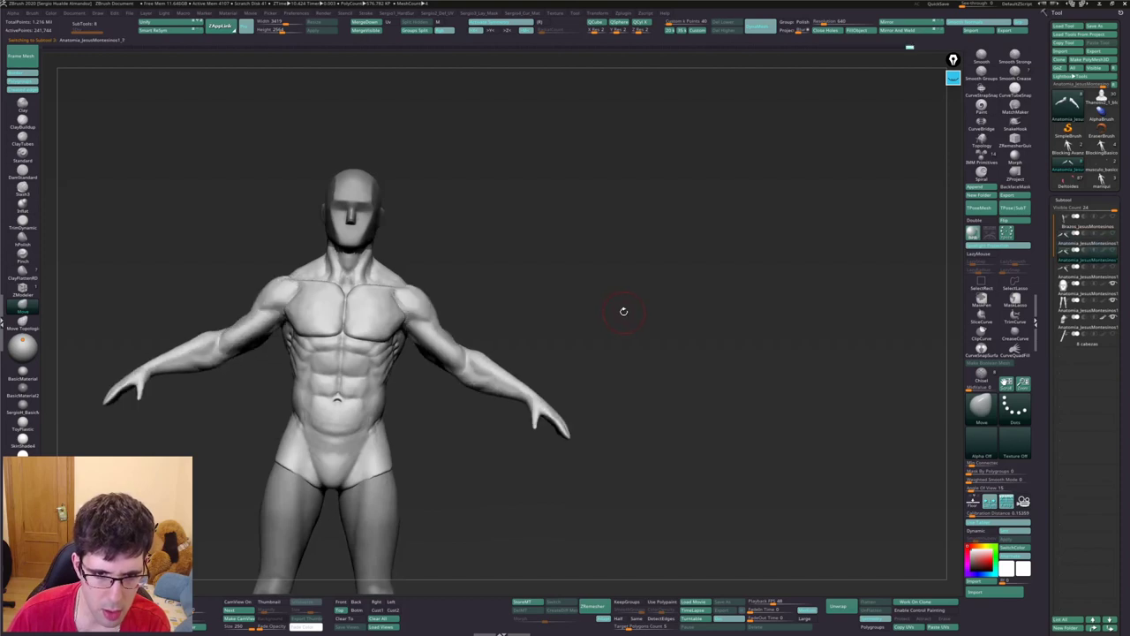
key(Up)
key(Down)
key(Up)
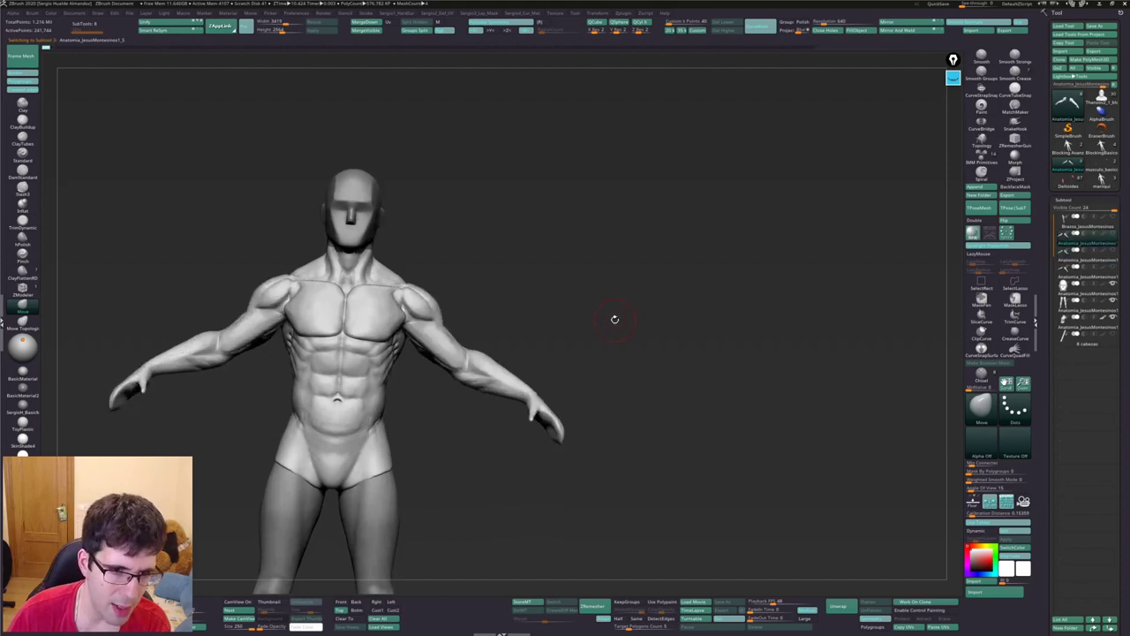
key(Down)
mouse_move(612, 327)
mouse_down()
mouse_move(578, 353)
mouse_move(610, 363)
mouse_move(616, 302)
mouse_up()
key(Down)
key(Up)
key(Down)
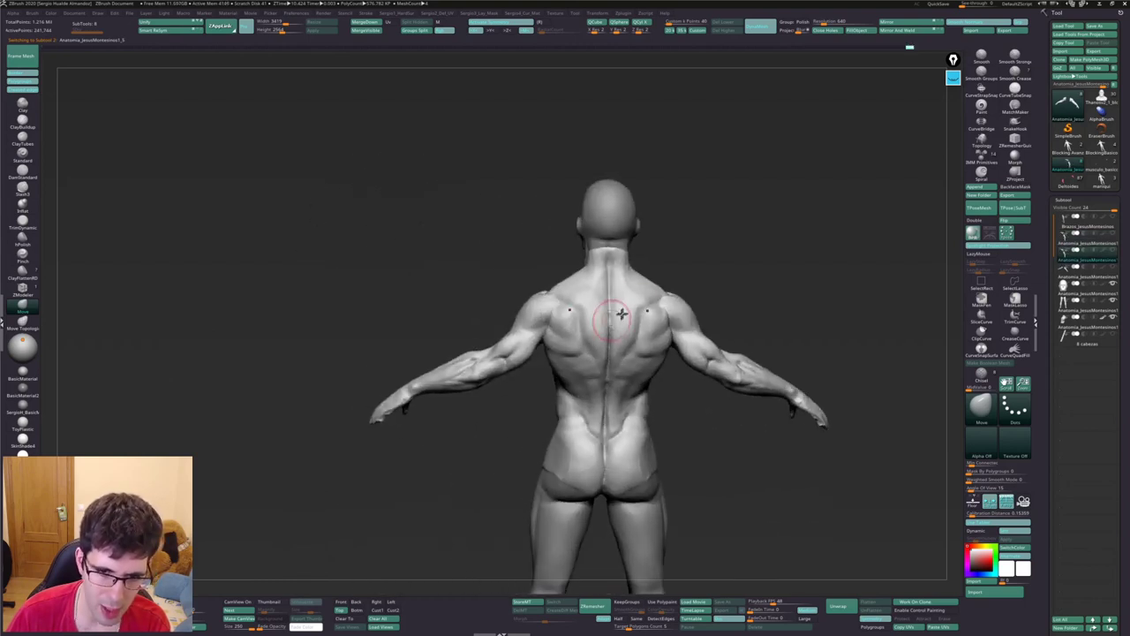
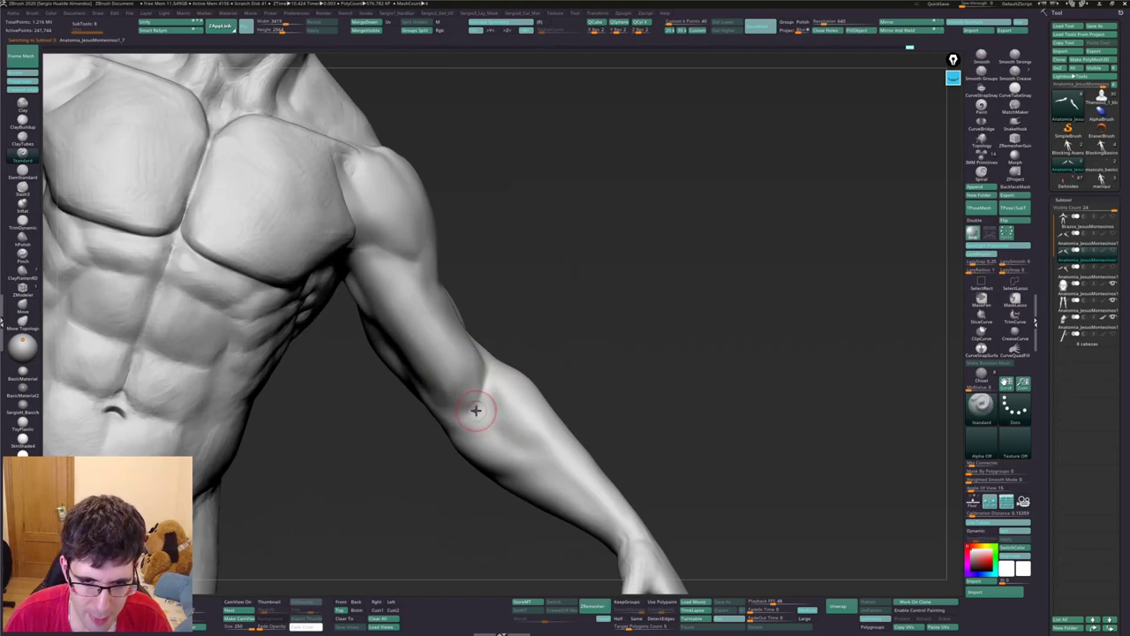
Carve a sharper crease into the forearm near the elbow, switching to the DamStandard brush
drag(475, 409, 495, 376)
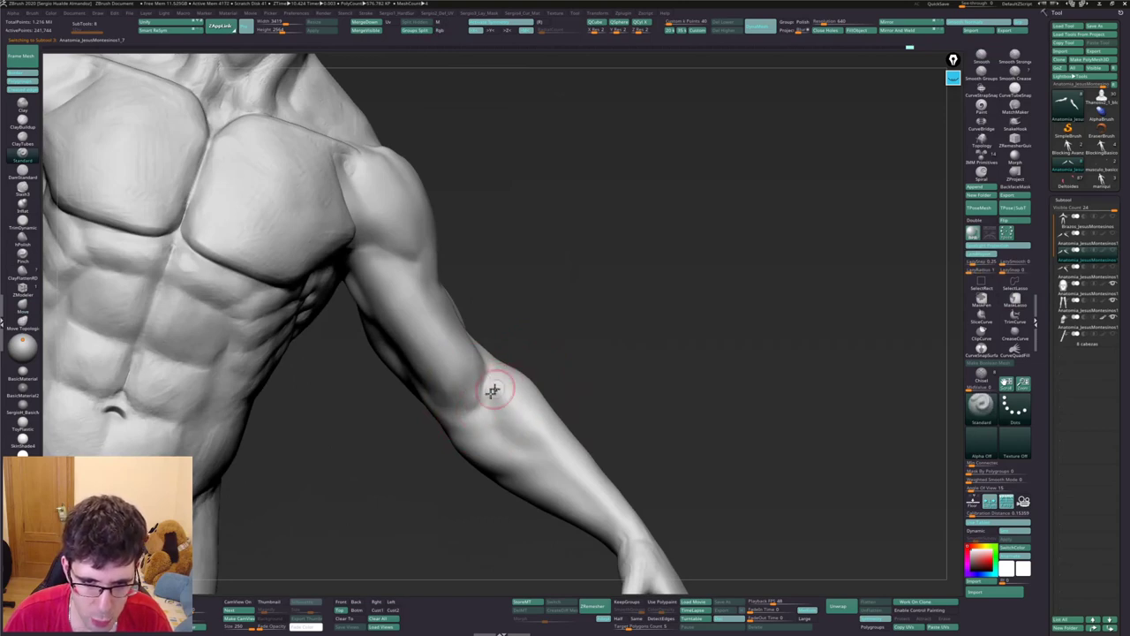
key(b)
key(d)
key(s)
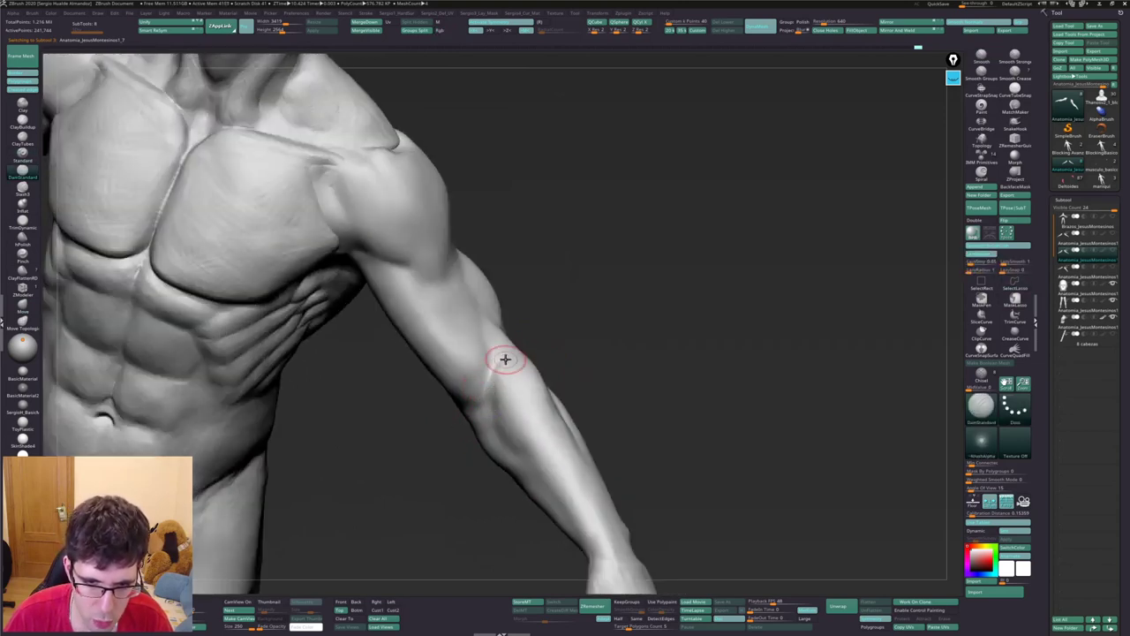
Rotate and zoom out to frame the full front torso and head, with Smooth ready
drag(459, 422, 460, 406)
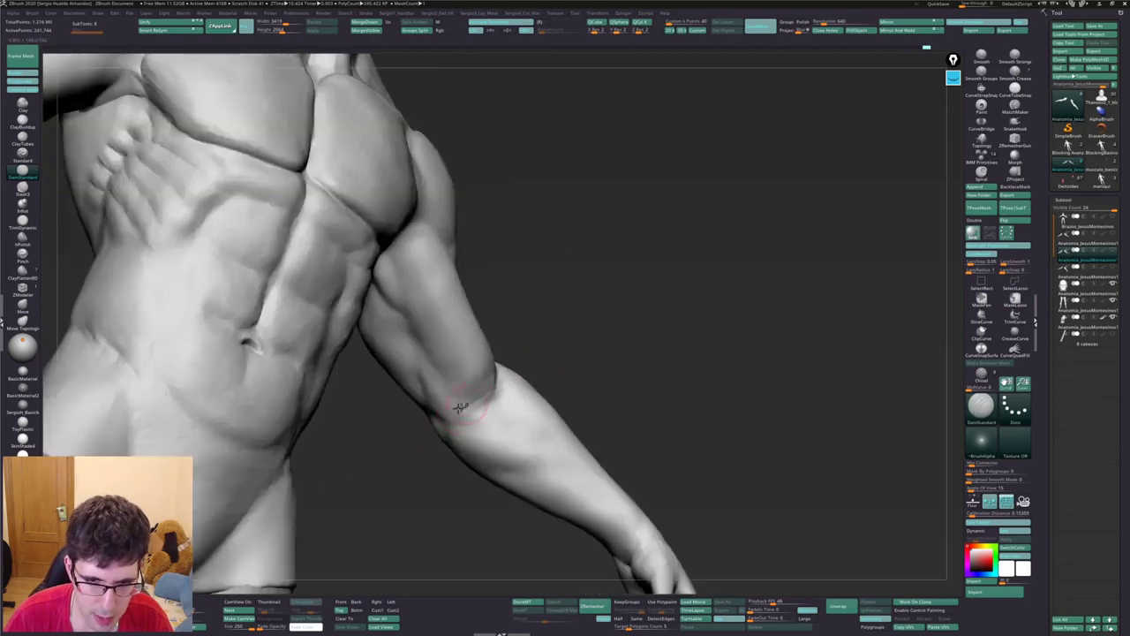
right_drag(472, 369, 388, 320)
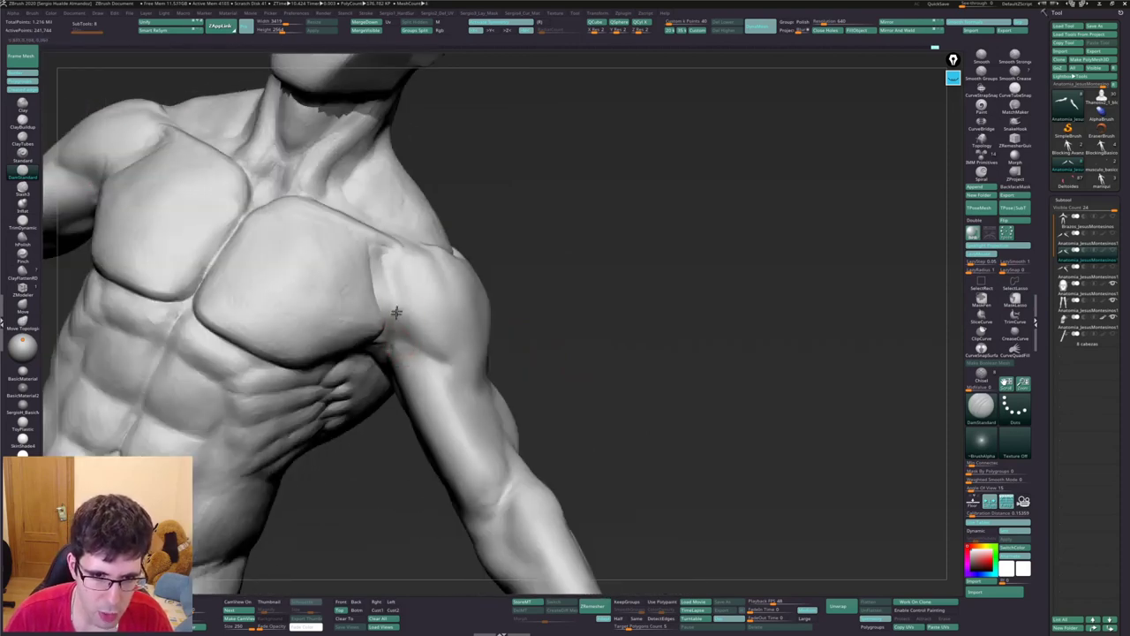
key(shift)
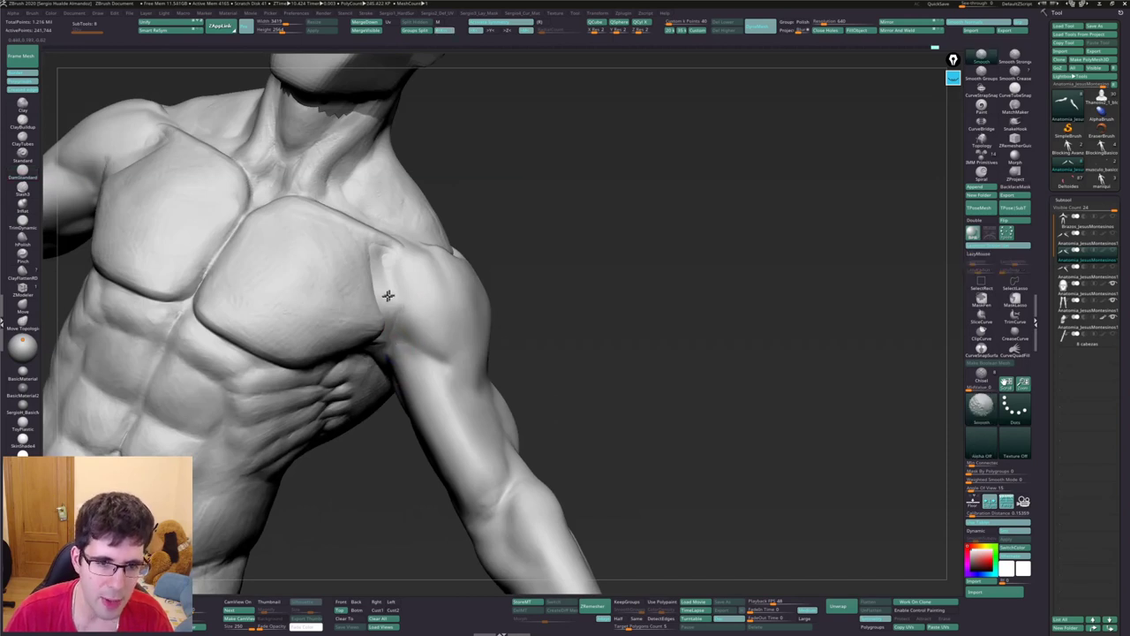
right_drag(388, 295, 412, 351)
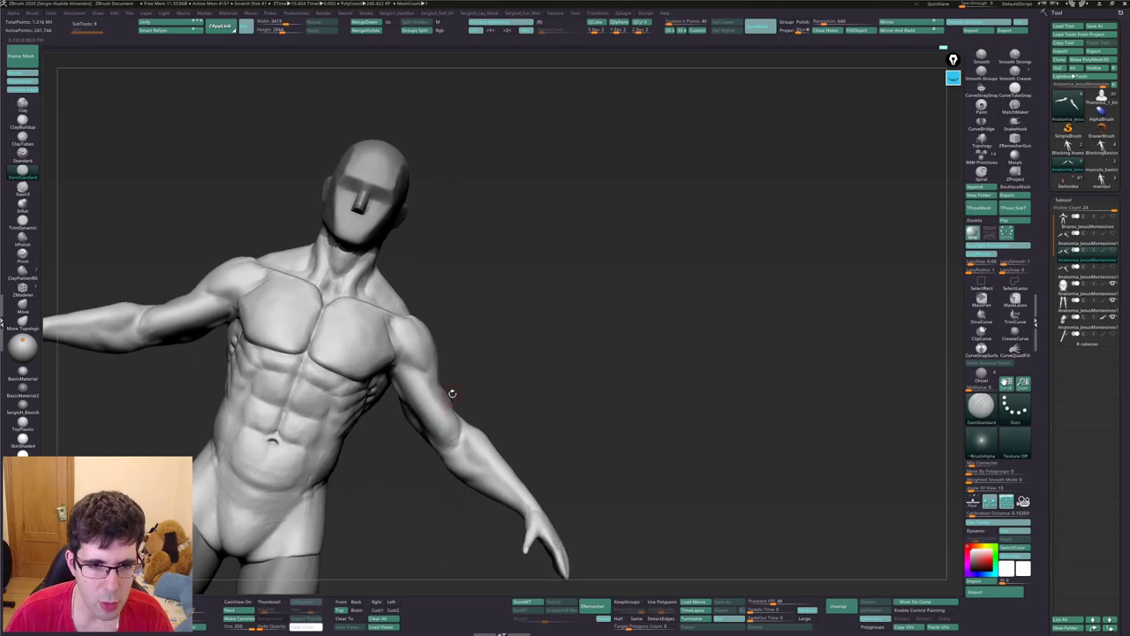
mouse_move(449, 391)
right_down()
mouse_move(450, 369)
mouse_move(469, 449)
mouse_move(451, 438)
right_up()
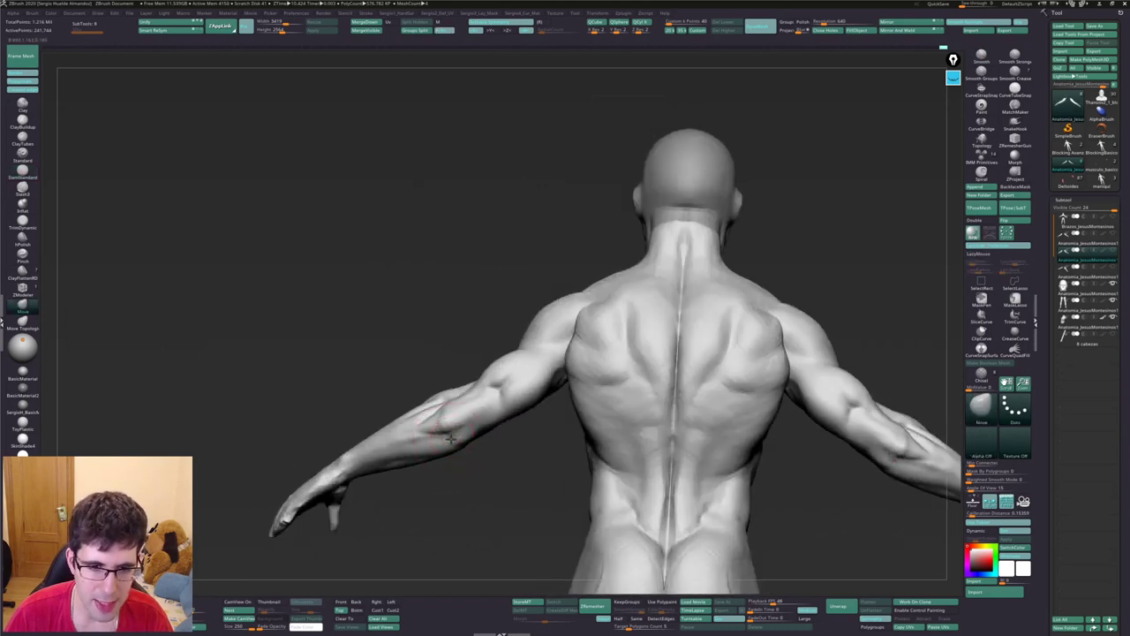
right_drag(446, 432, 449, 416)
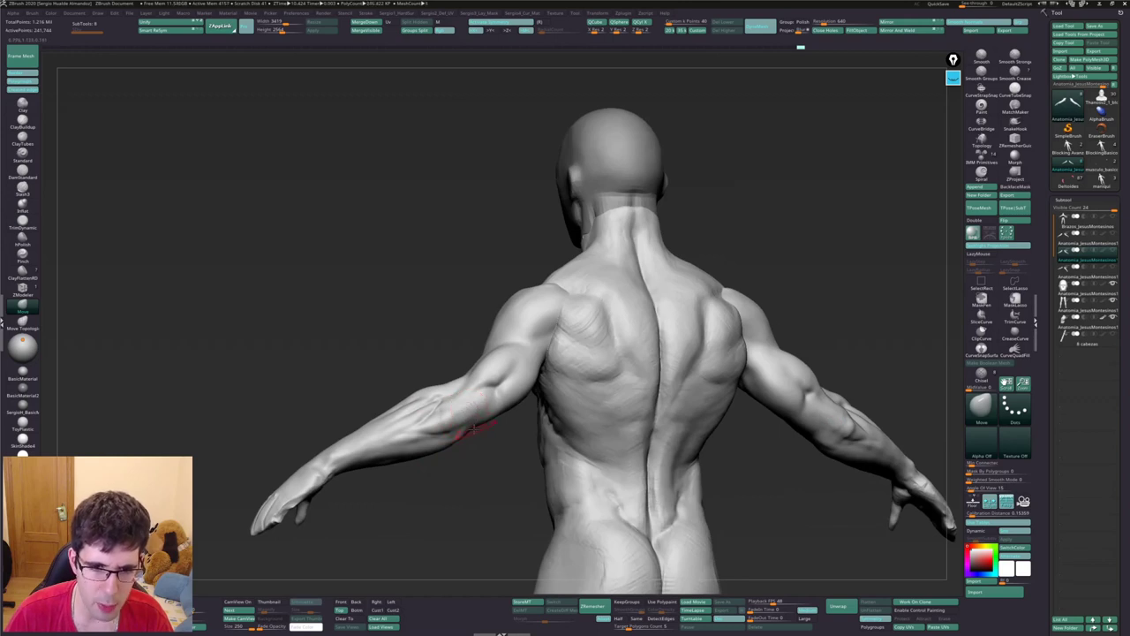
mouse_move(472, 429)
alt+right_down()
mouse_move(477, 393)
mouse_move(456, 350)
mouse_move(464, 323)
mouse_move(444, 333)
mouse_move(508, 354)
mouse_move(532, 345)
mouse_move(535, 364)
alt+right_up()
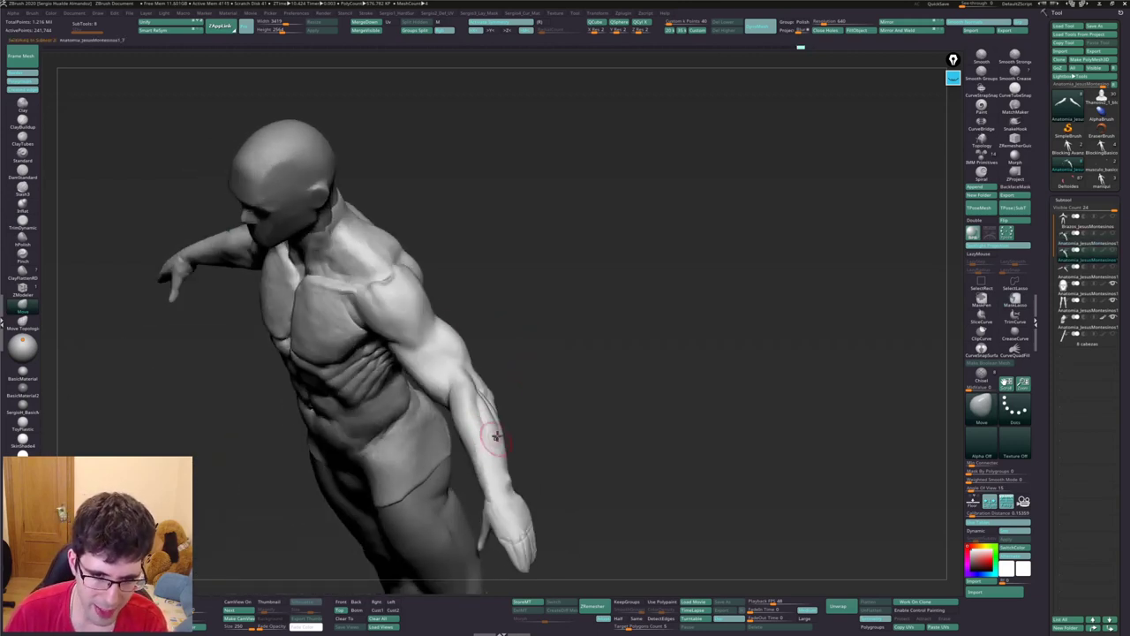
From a new angle, compare the arm's smoother and more defined muscle states
right_drag(532, 386, 541, 401)
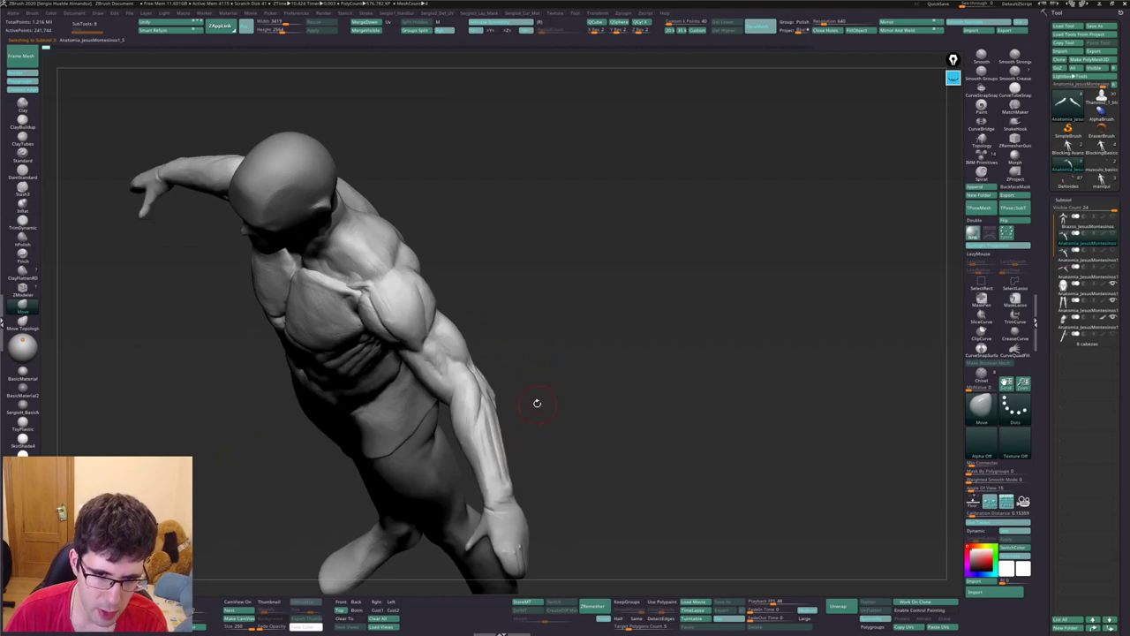
key(ctrl+z)
key(ctrl+shift+z)
key(ctrl+z)
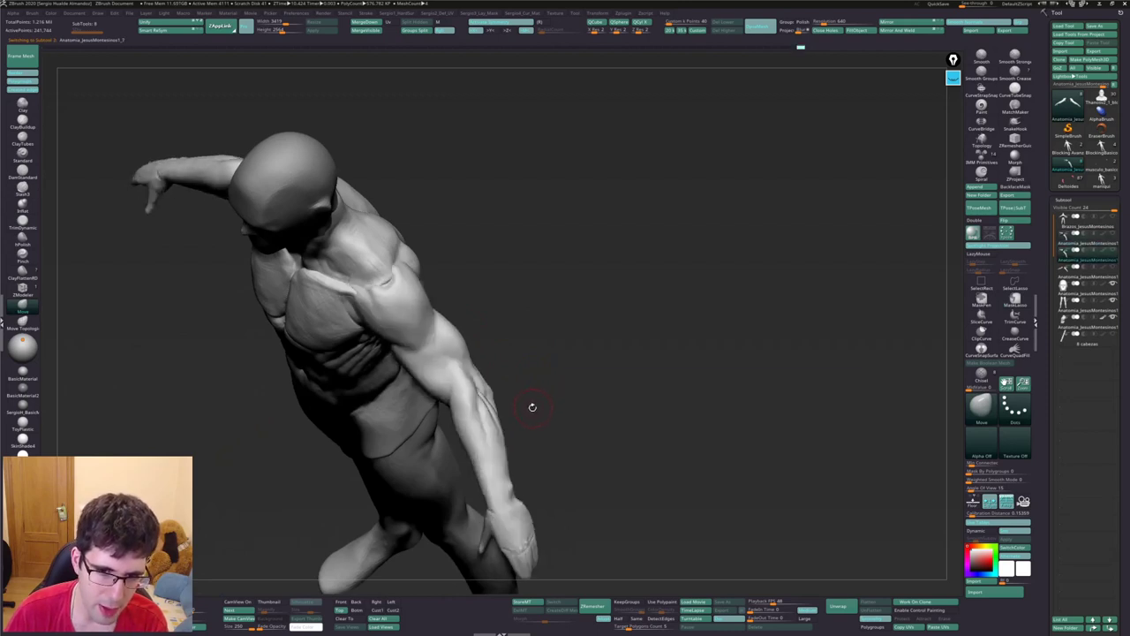
key(ctrl+shift+z)
key(ctrl+z)
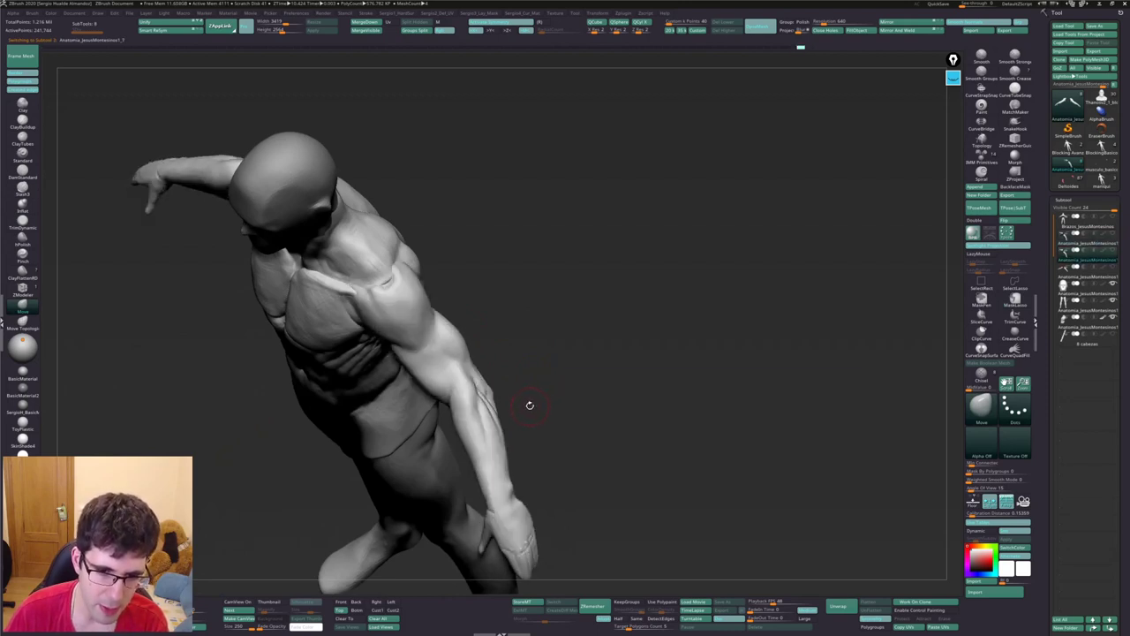
key(ctrl+shift+z)
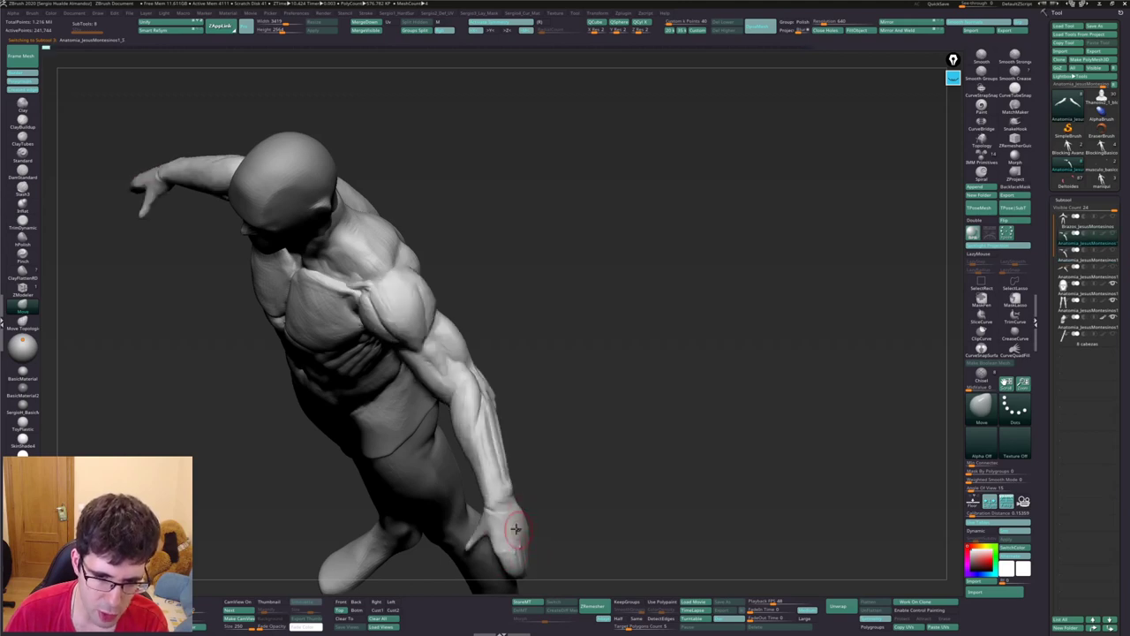
key(ctrl+z)
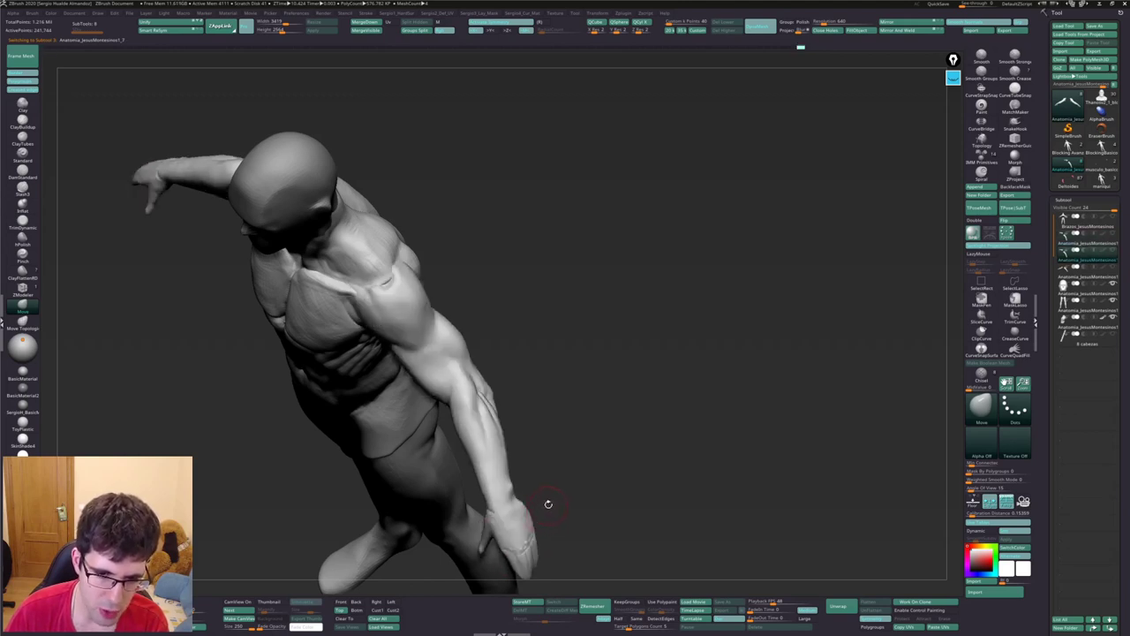
key(ctrl+shift+z)
key(ctrl+z)
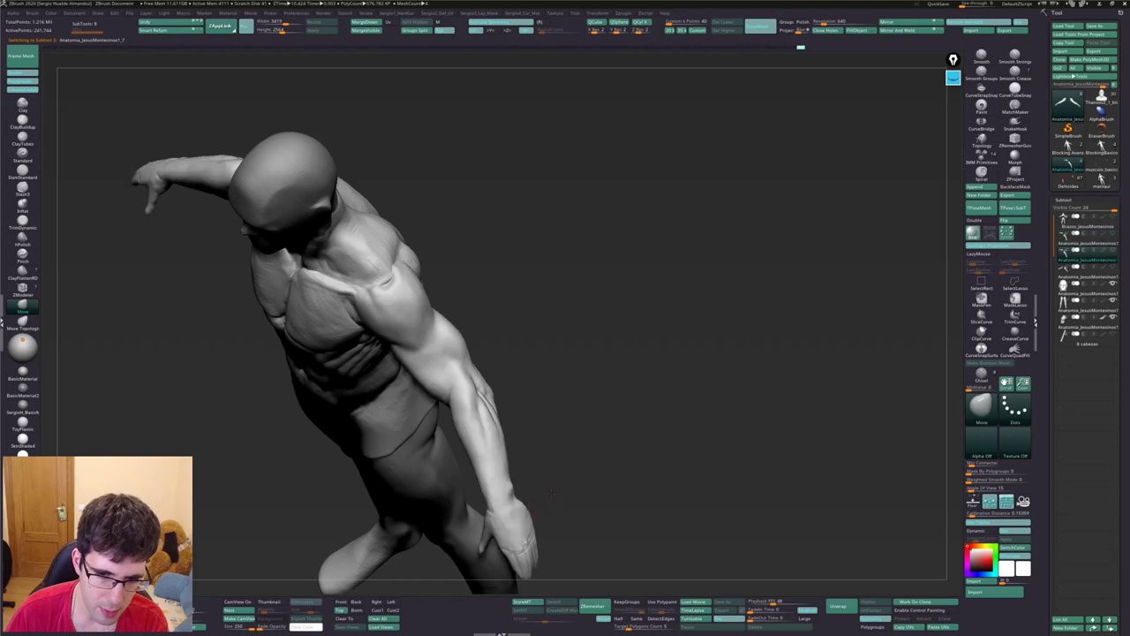
Turn the torso toward the viewer and step back through history to the front-facing pose
drag(552, 490, 450, 344)
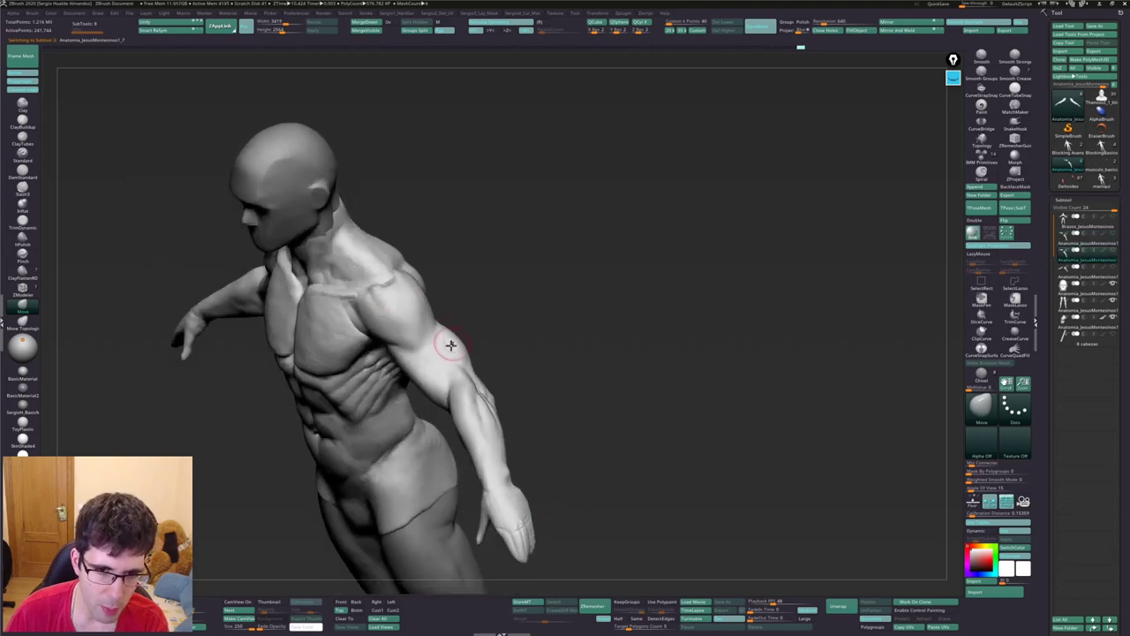
key(ctrl+shift+z)
key(ctrl+shift+z)
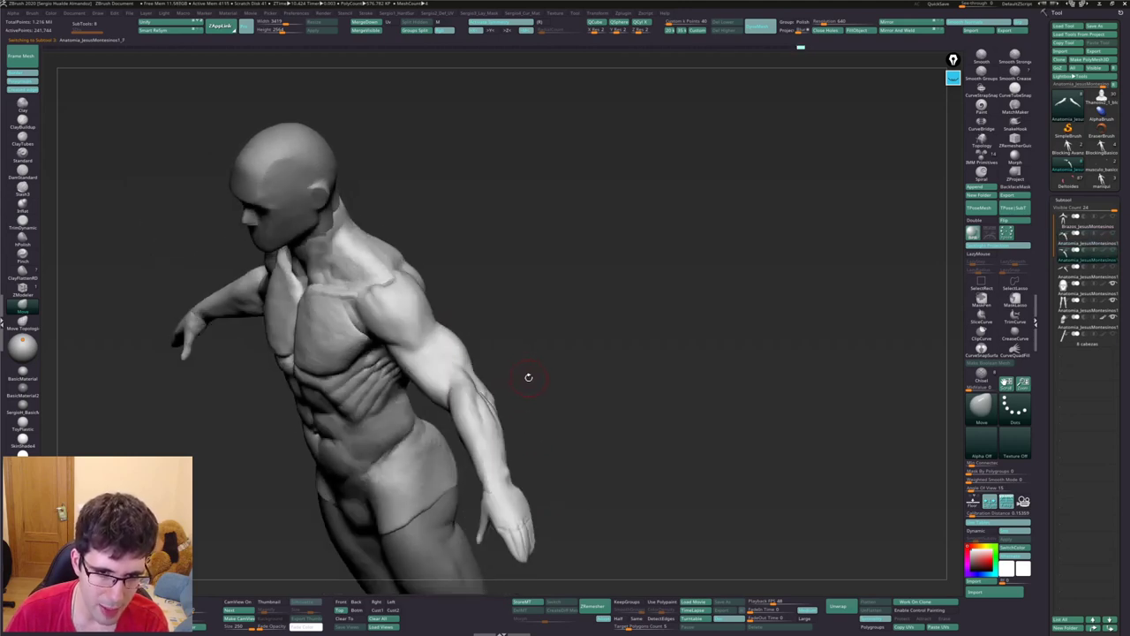
key(ctrl+shift+z)
key(ctrl+z)
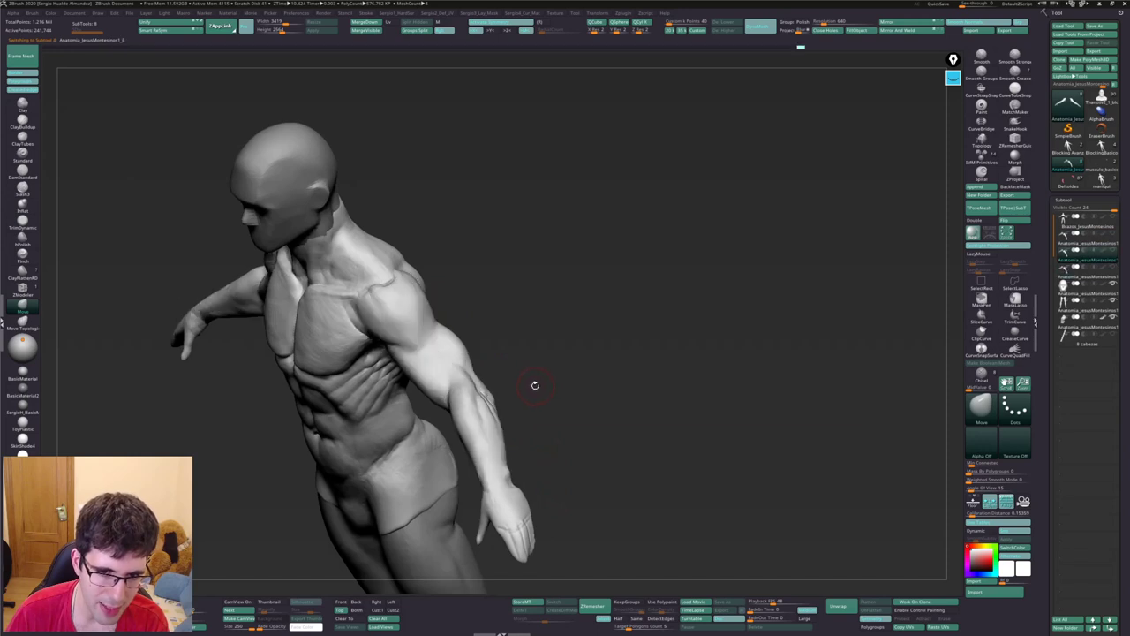
key(ctrl+shift+z)
key(ctrl+z)
key(ctrl+shift+z)
key(ctrl+z)
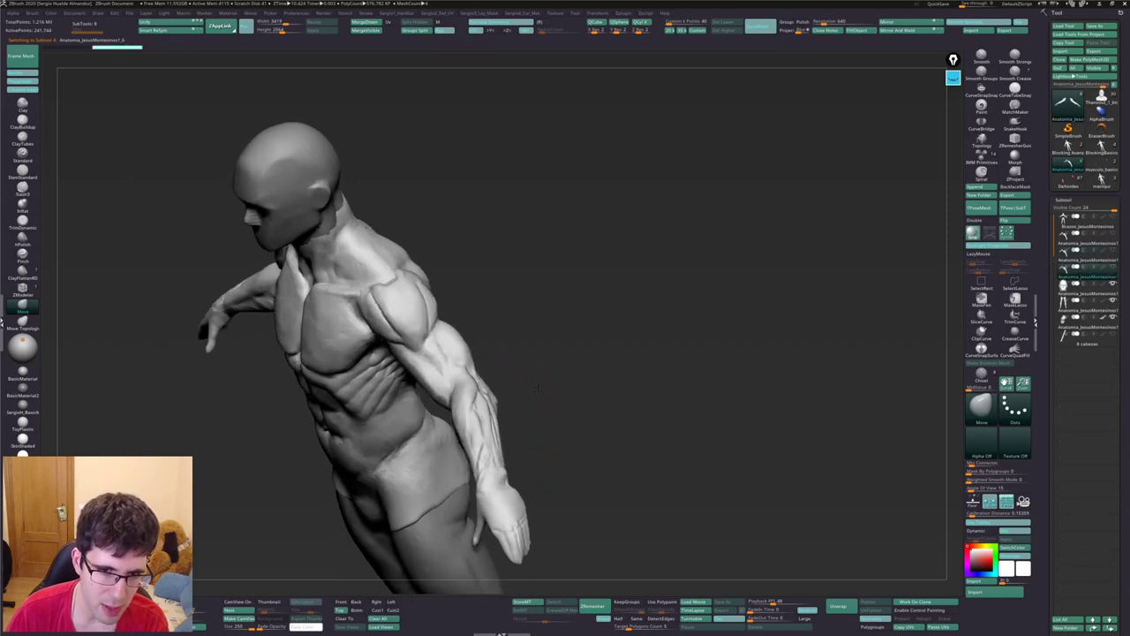
key(ctrl+z)
key(ctrl+z)
key(ctrl+z)
key(ctrl+z)
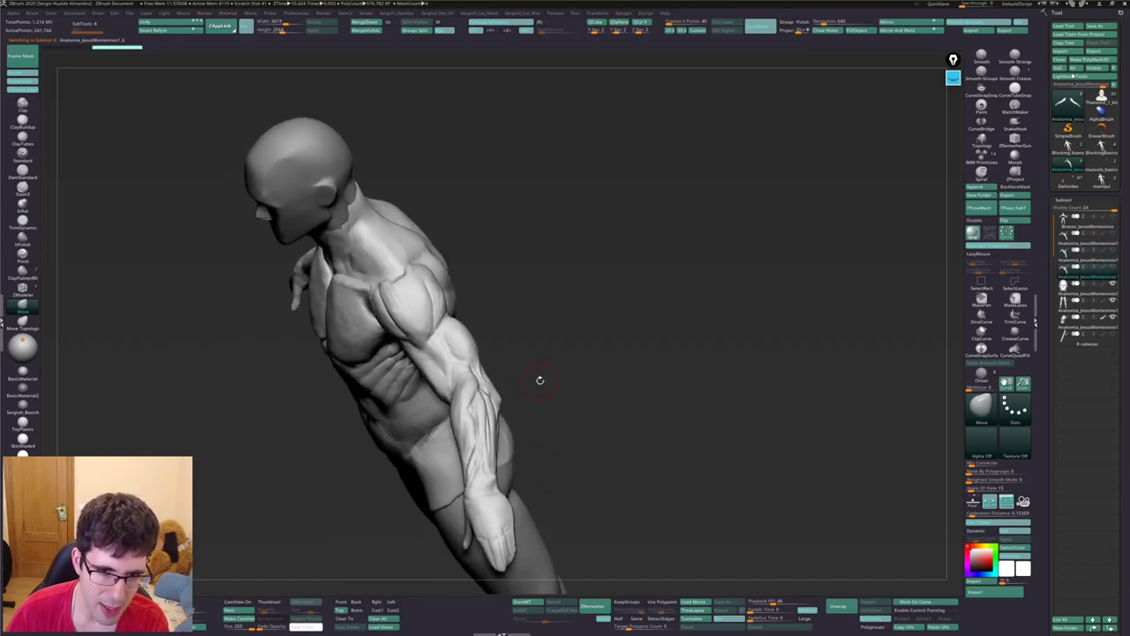
key(ctrl+z)
key(ctrl+z)
key(ctrl+z)
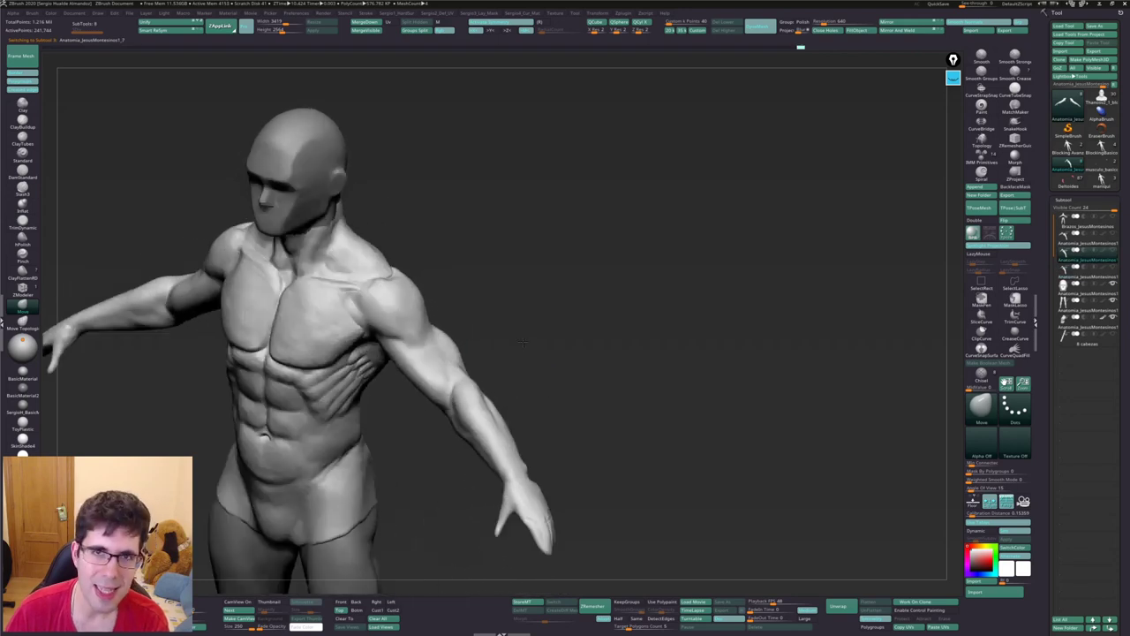
key(ctrl+z)
key(ctrl+z)
key(ctrl+z)
key(ctrl+z)
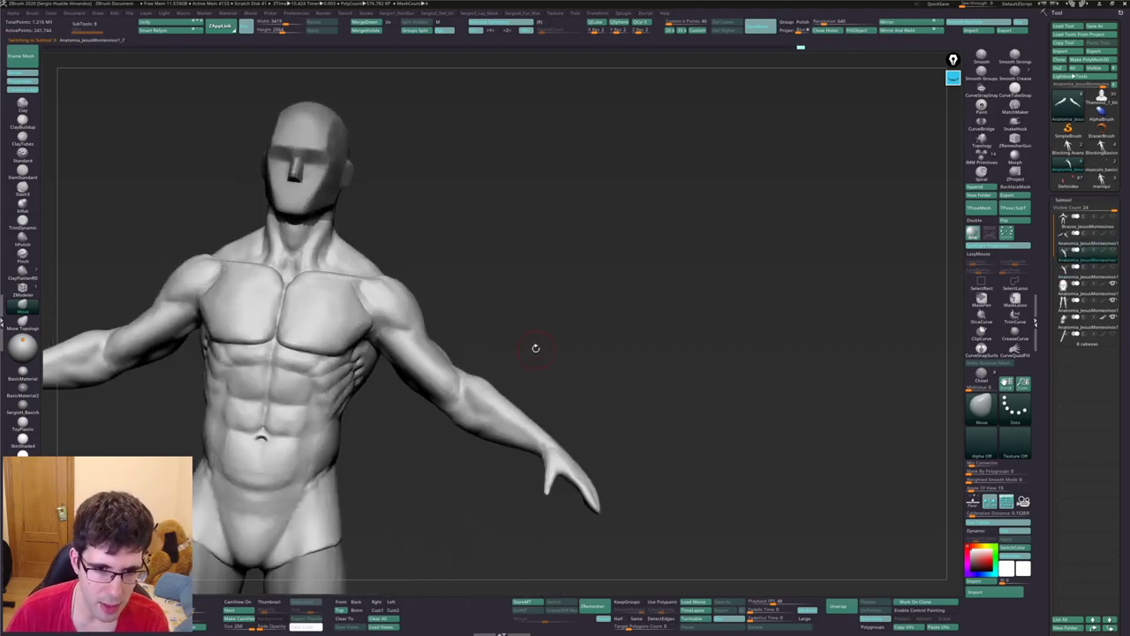
key(ctrl+z)
Pull both arms into a slightly new position with symmetric Move, undoing part of it
mouse_move(402, 355)
mouse_down()
mouse_move(459, 378)
mouse_move(490, 373)
mouse_move(466, 382)
mouse_up()
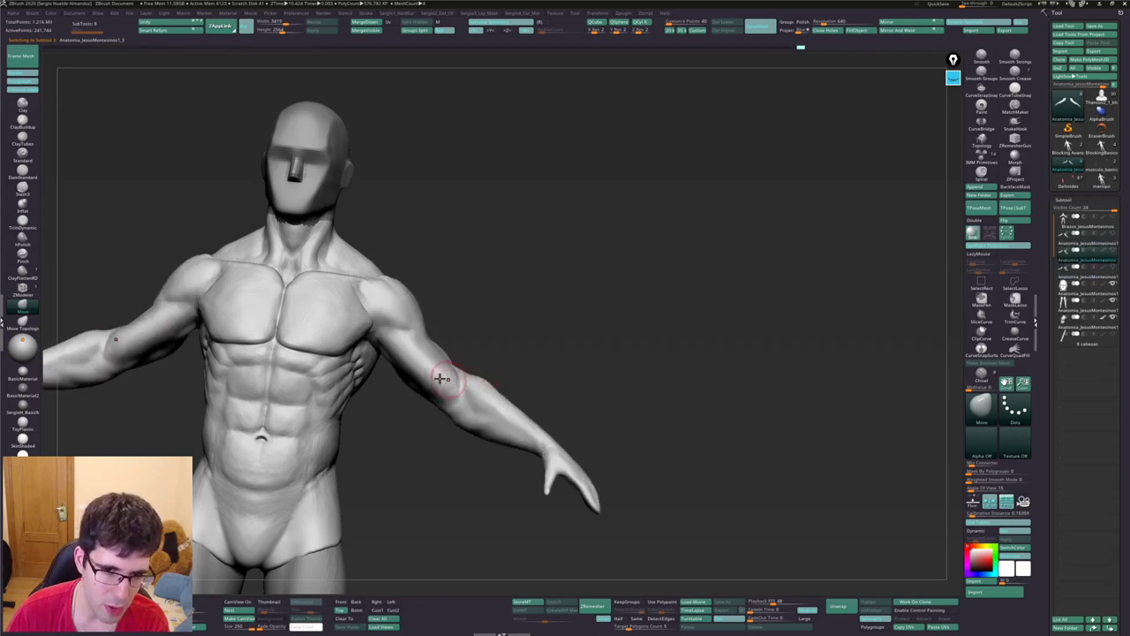
key(ctrl+z)
drag(423, 342, 497, 412)
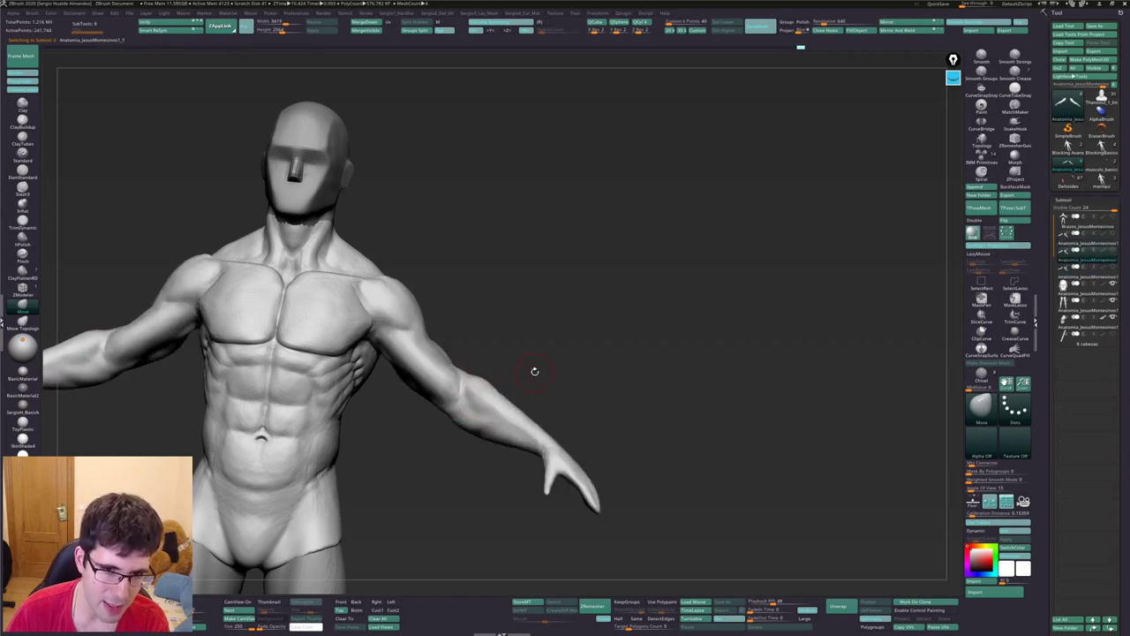
key(ctrl+z)
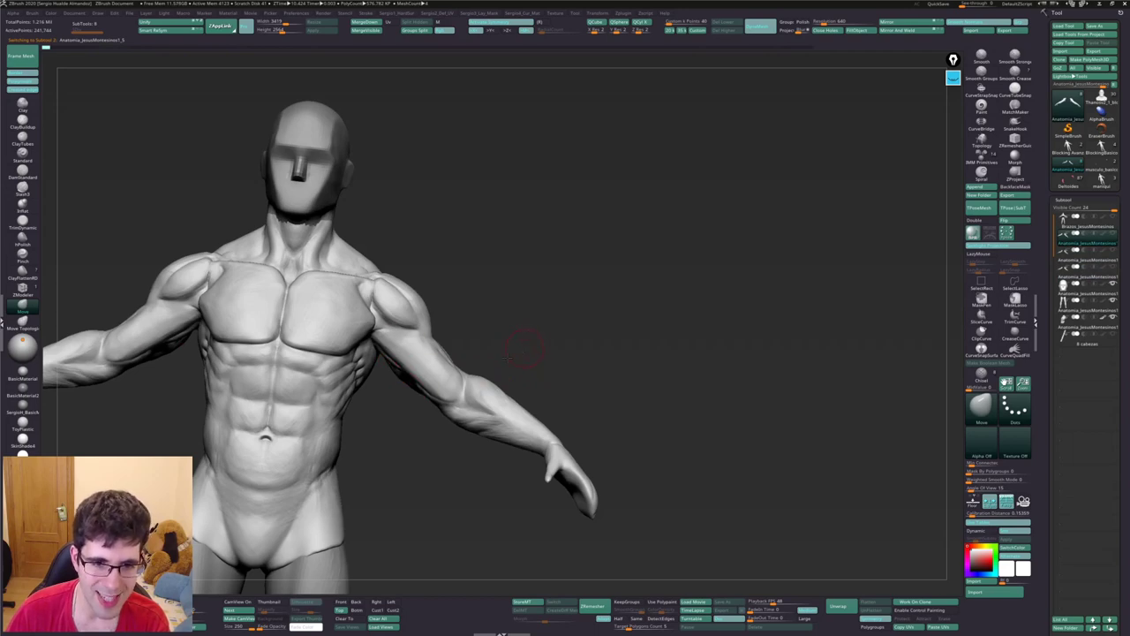
Review the back, compare the arm shape before and after, then return to the front view
mouse_move(470, 361)
mouse_down()
mouse_move(452, 353)
mouse_move(485, 331)
mouse_up()
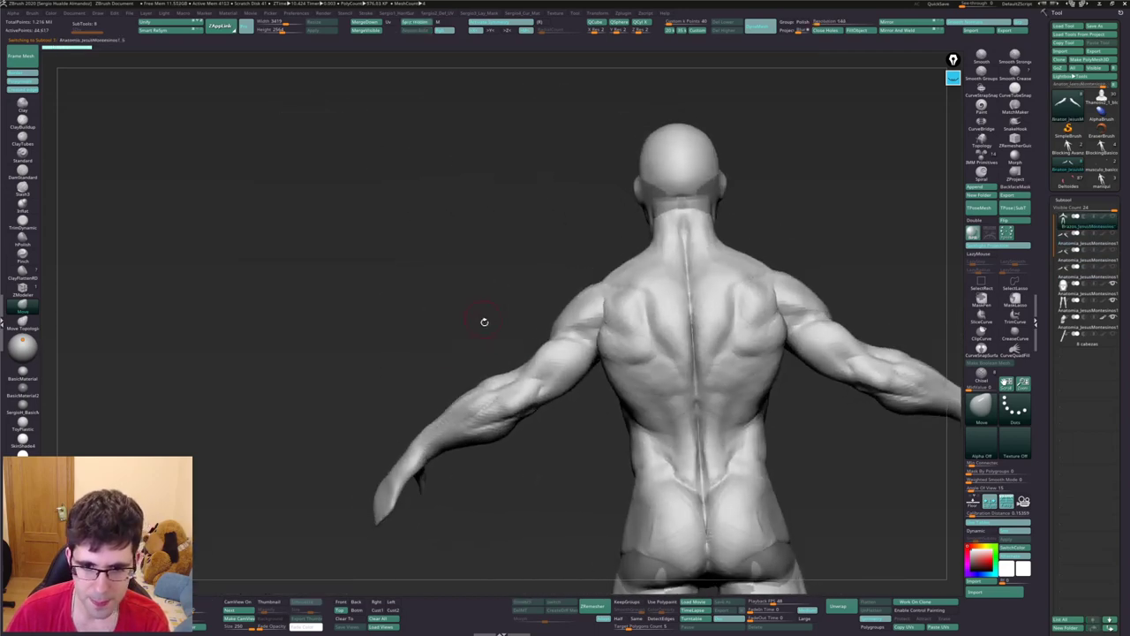
key(ctrl+shift+z)
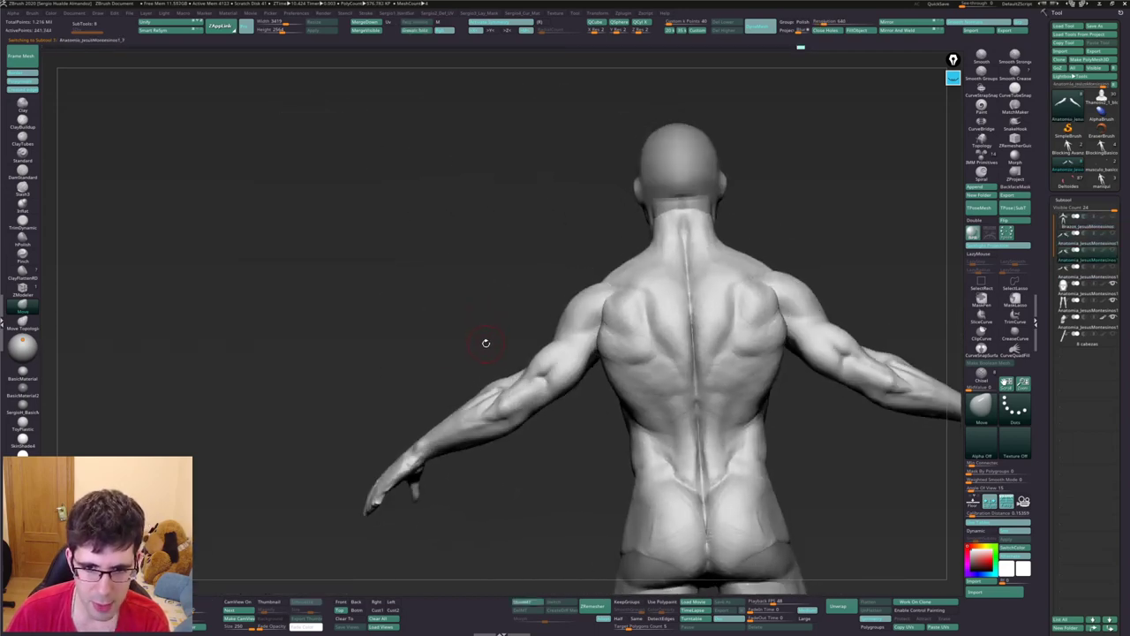
key(ctrl+z)
mouse_move(531, 369)
mouse_down()
mouse_move(562, 270)
mouse_move(584, 299)
mouse_move(468, 276)
mouse_move(579, 277)
mouse_up()
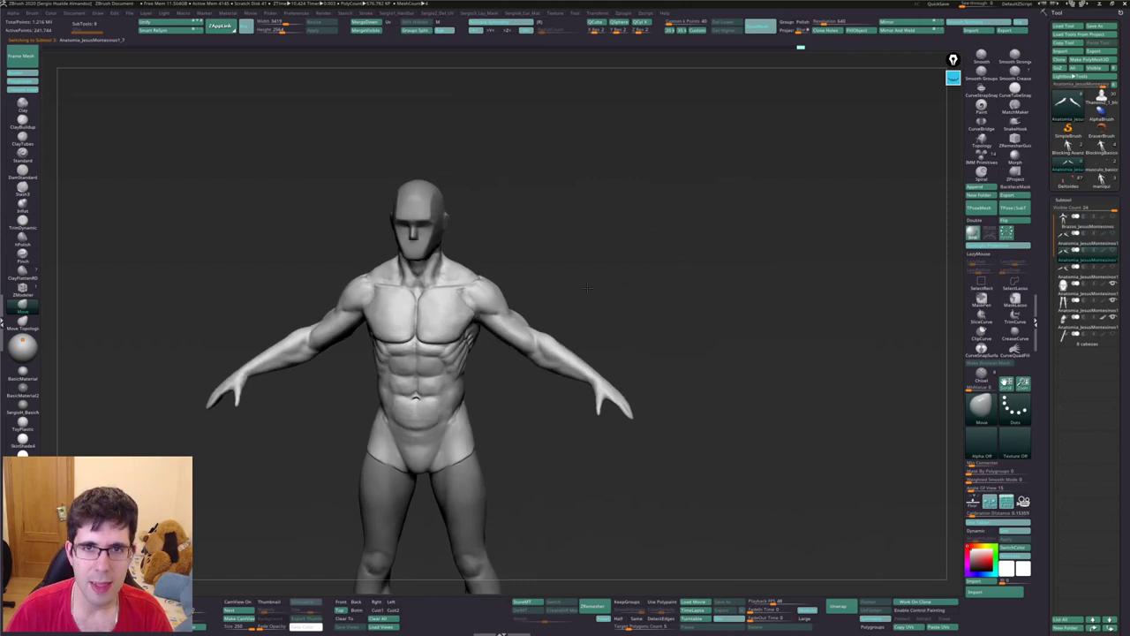